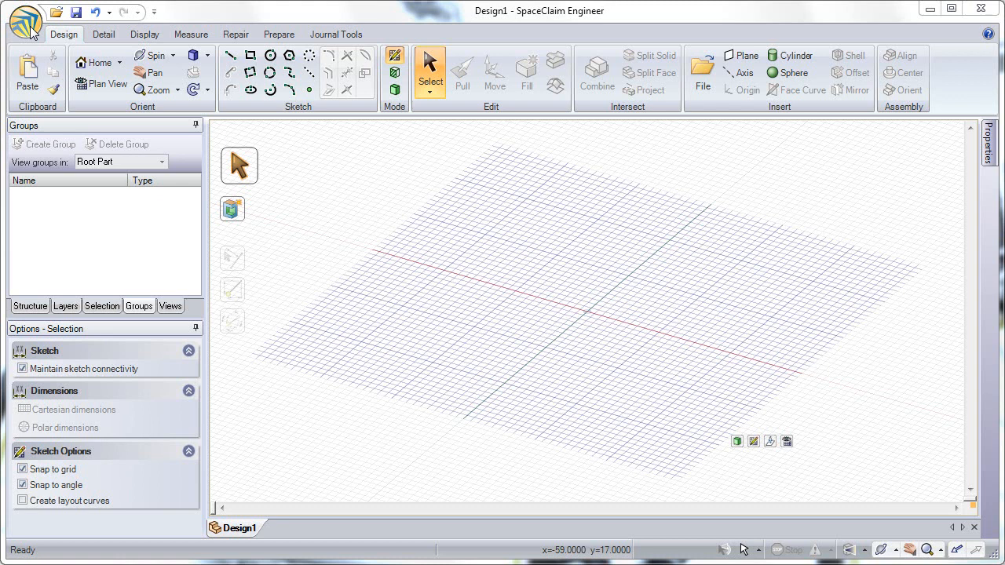
Open the SpaceClaim options and toggle the Show mini-toolbar on selection setting.
click(27, 25)
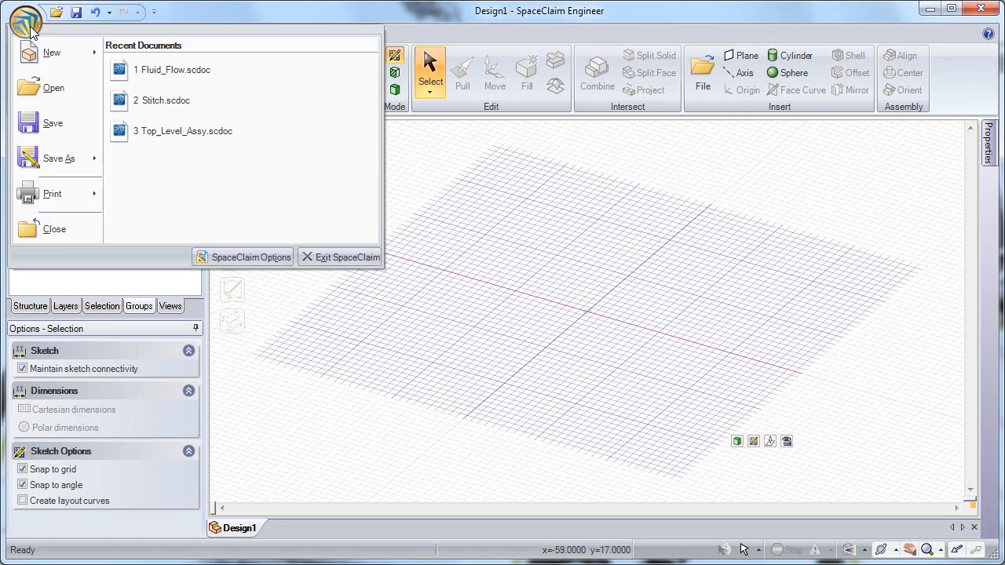
click(246, 261)
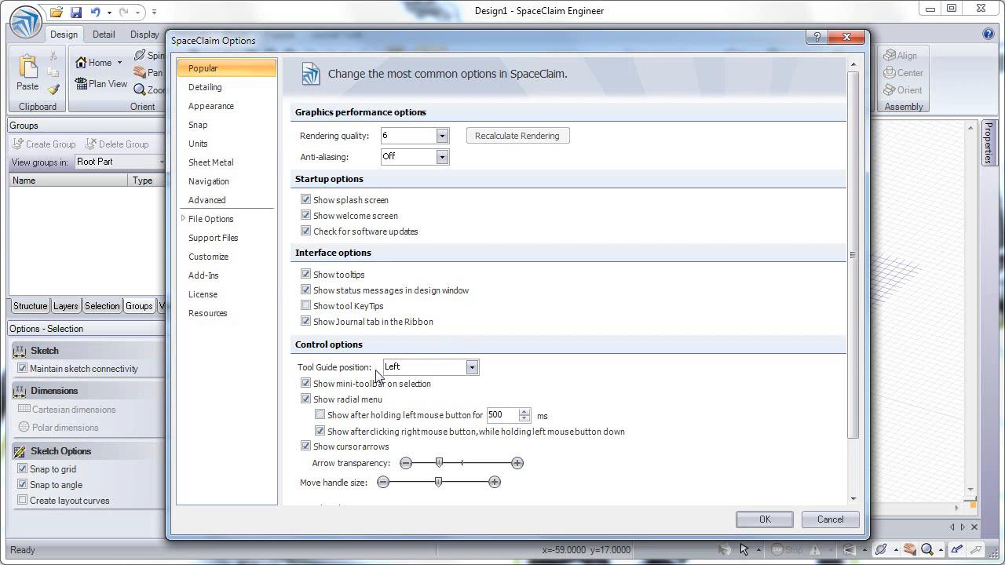
click(306, 383)
Enable Auto-extrude/revolve sketches in Section mode and Automatically calculate Power Selection results in the advanced options, then apply.
click(197, 146)
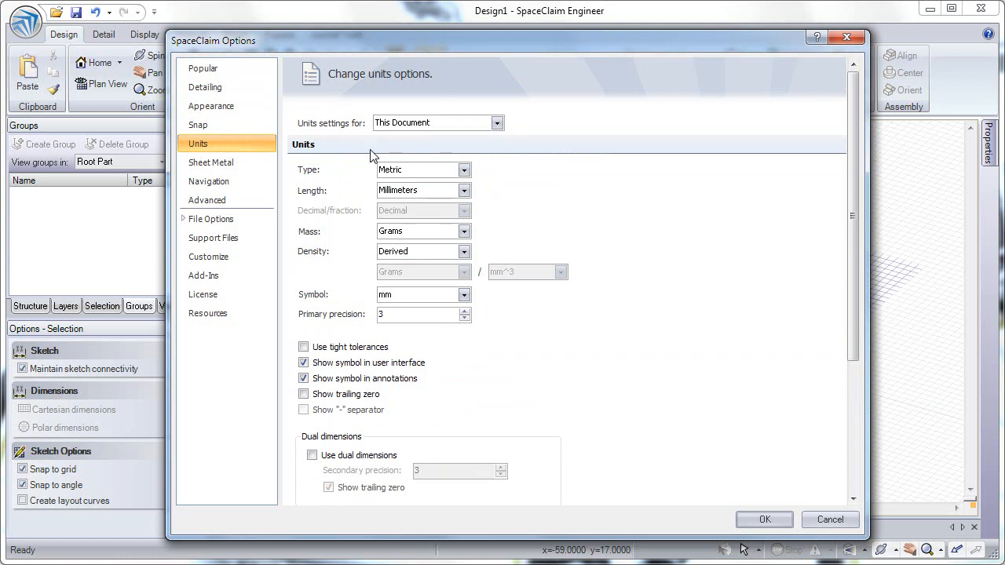
click(220, 204)
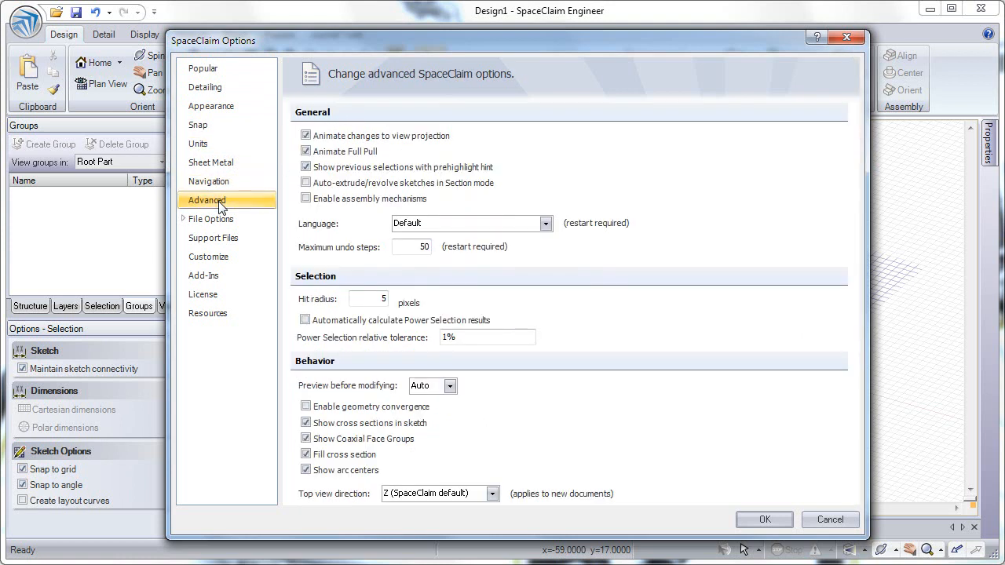
click(343, 185)
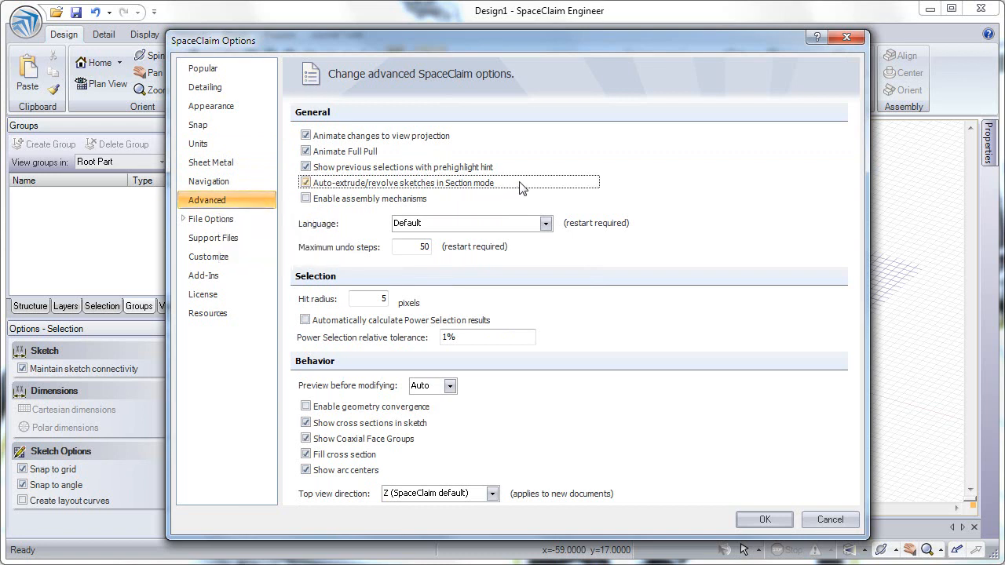
click(306, 320)
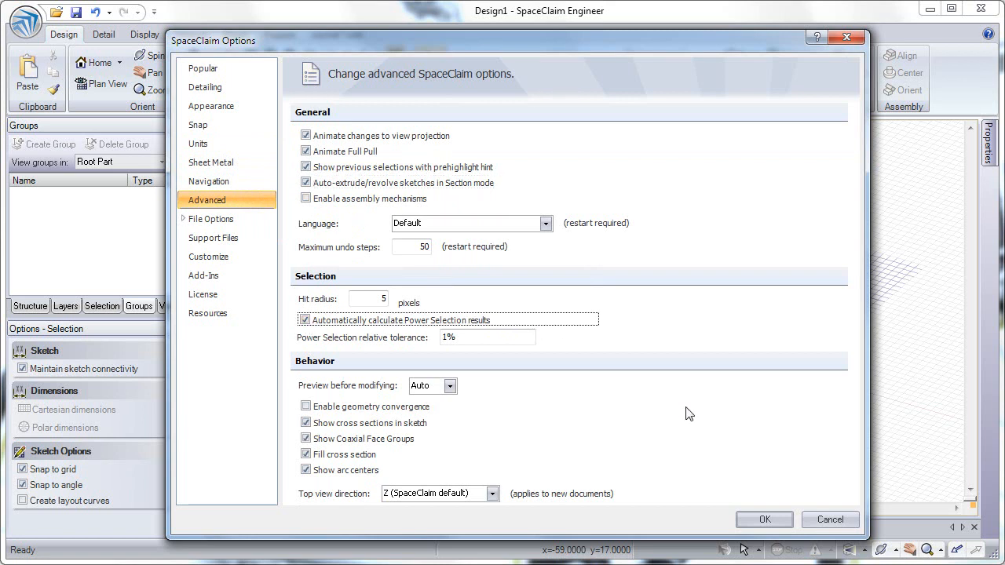
click(764, 521)
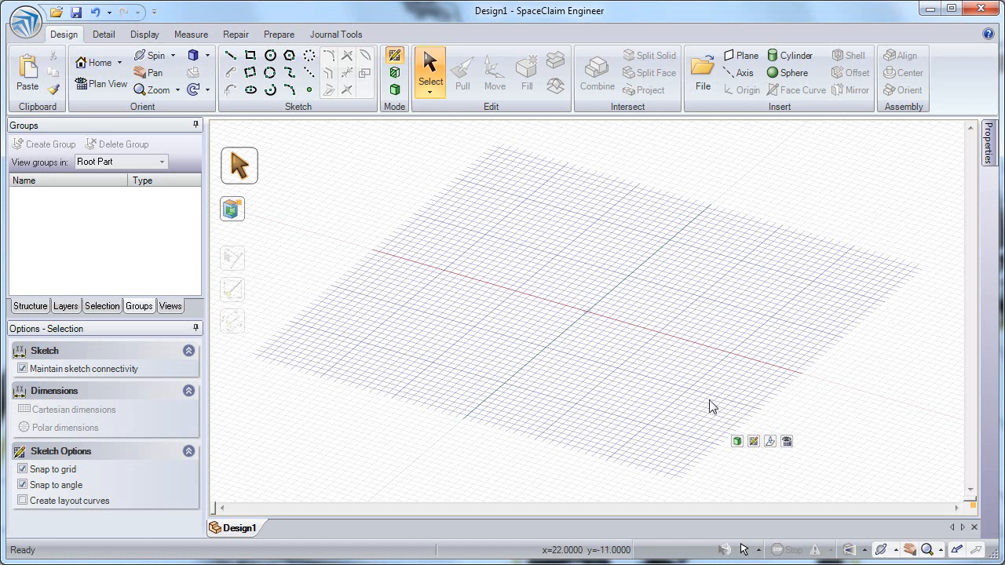
Reorient the sketch grid onto the vertical plane through the origin.
click(753, 442)
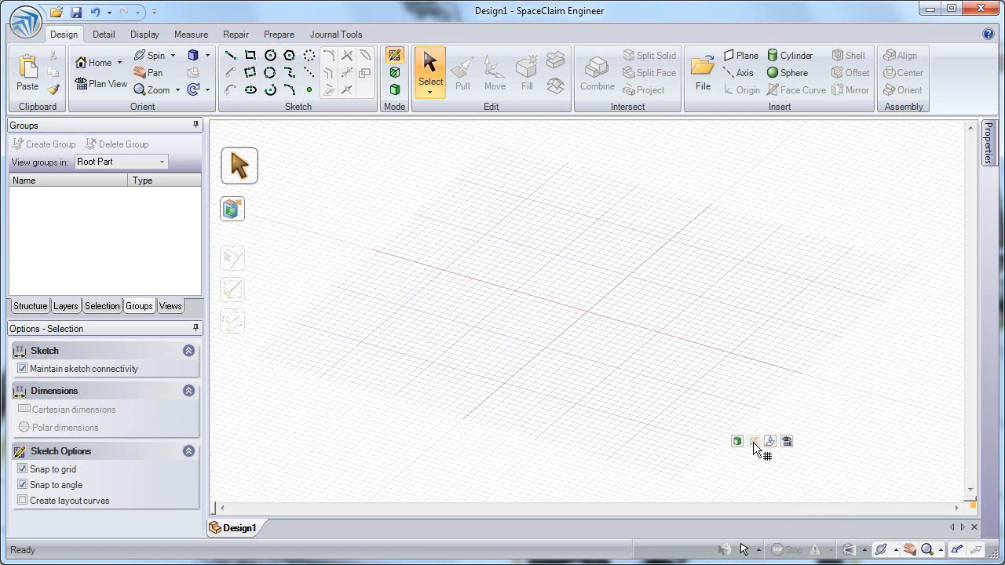
click(705, 216)
click(679, 253)
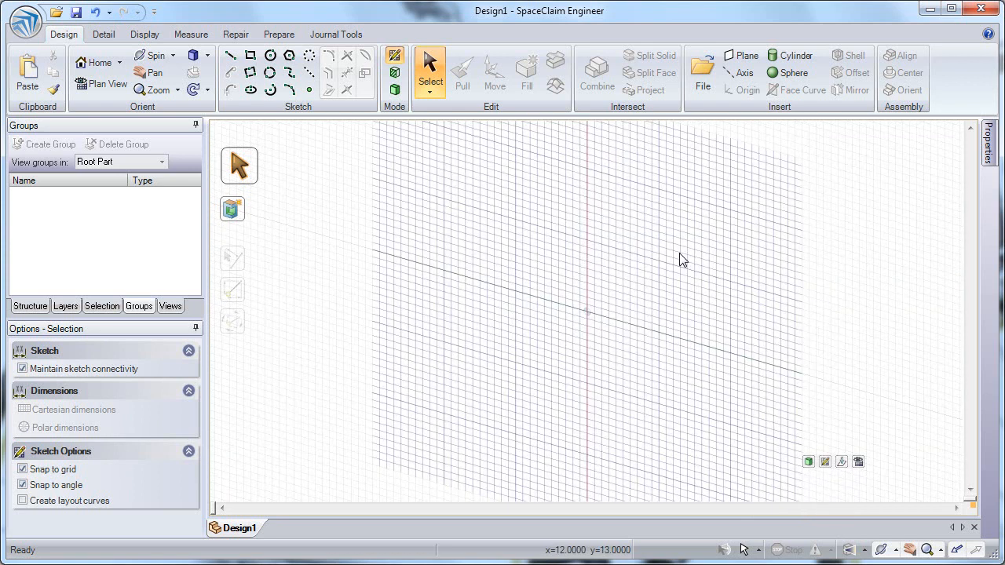
Create a cylinder from the origin with a 400 mm axis length and about 274 mm diameter.
click(791, 56)
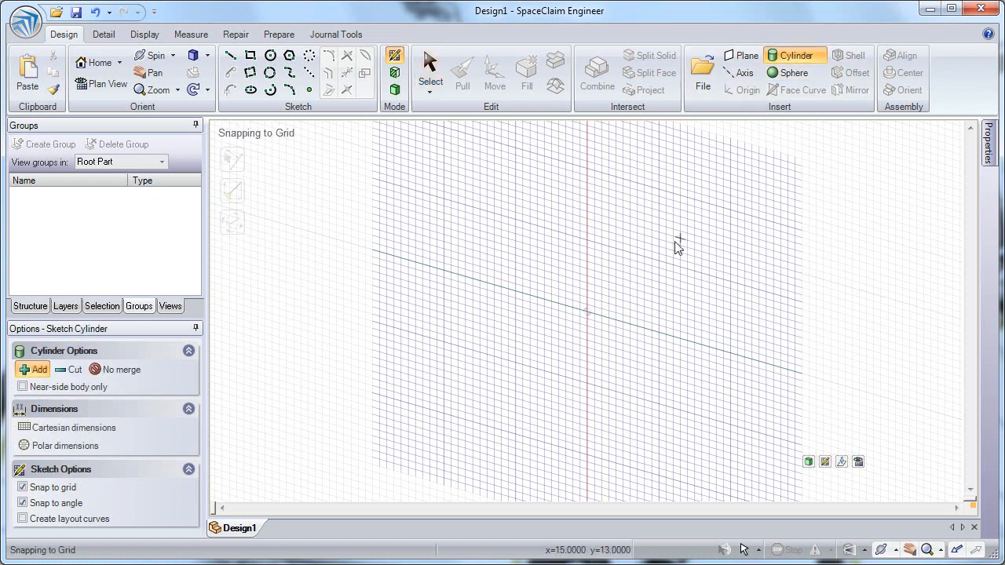
click(588, 312)
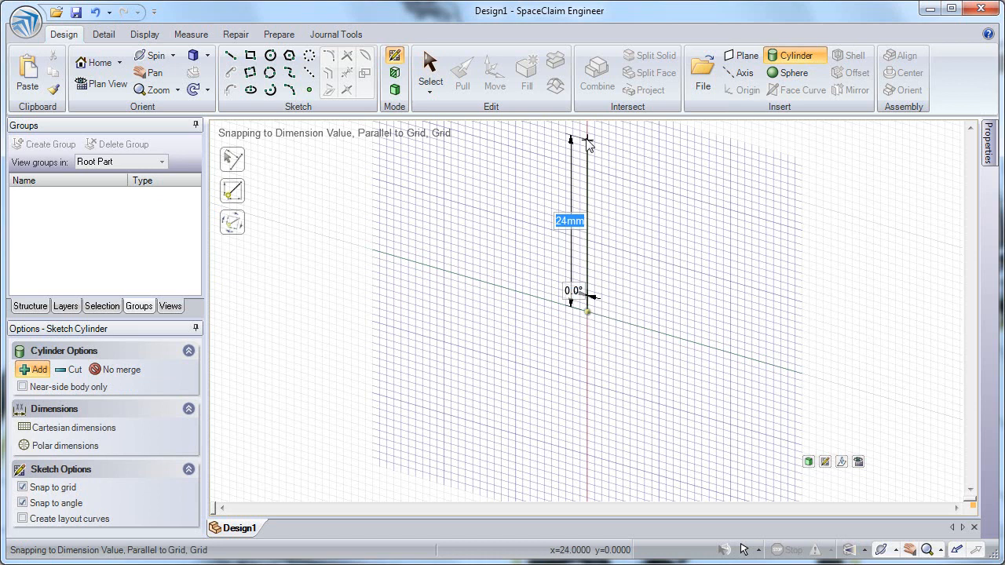
text(400)
key(Return)
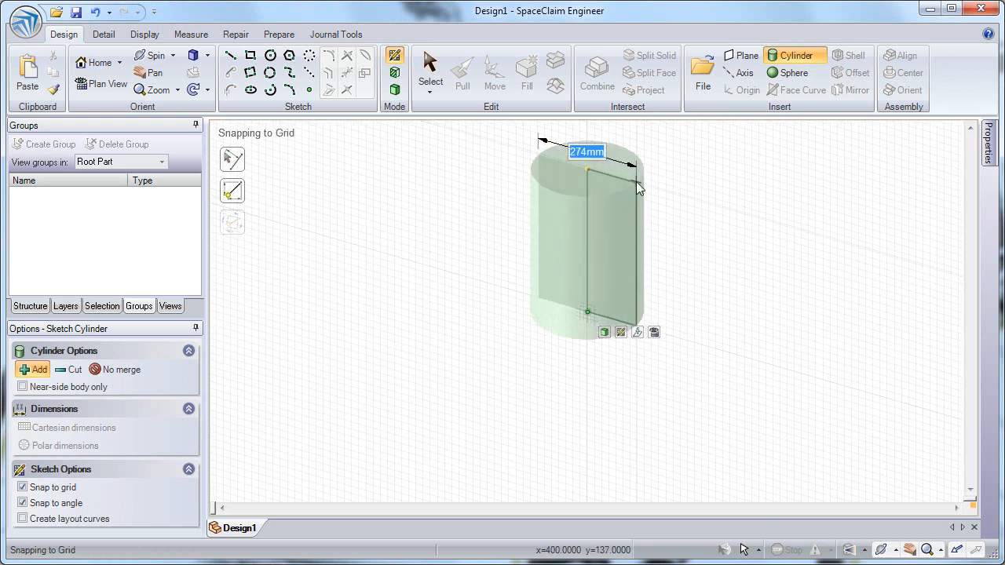
click(637, 188)
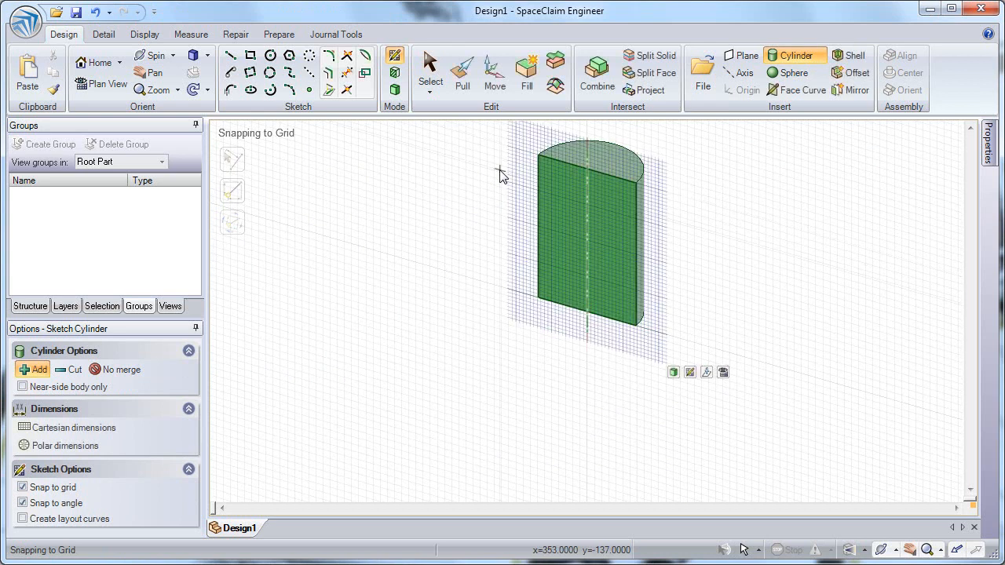
Try the Fade Scene Under Grid and Clip Scene Above Grid display options, restoring the original settings.
click(145, 36)
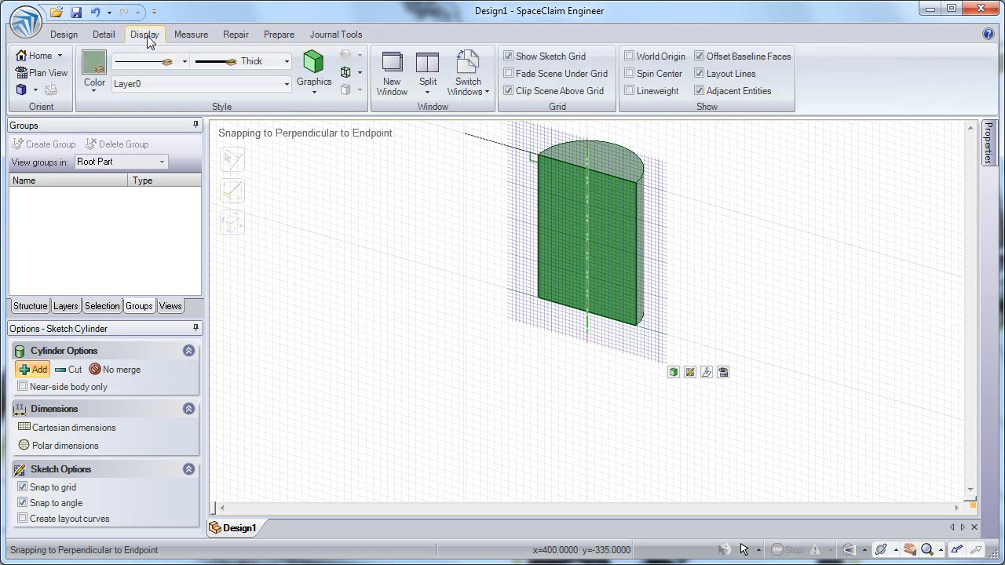
click(526, 74)
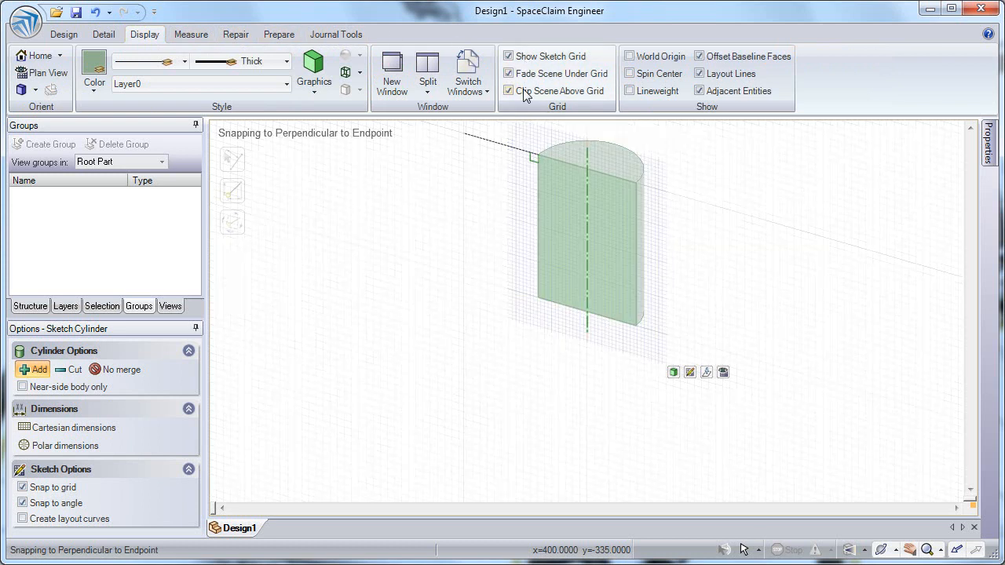
click(525, 91)
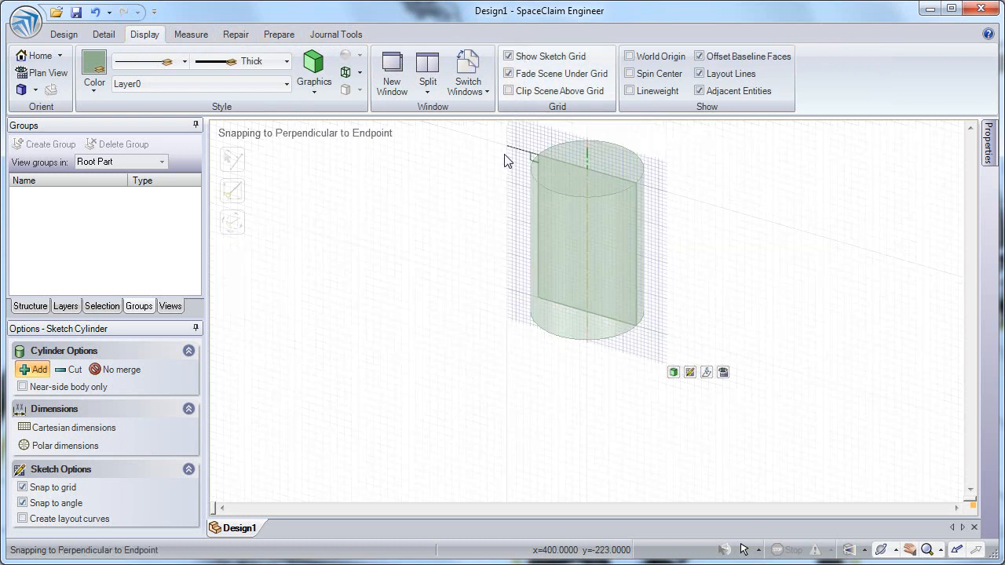
click(508, 74)
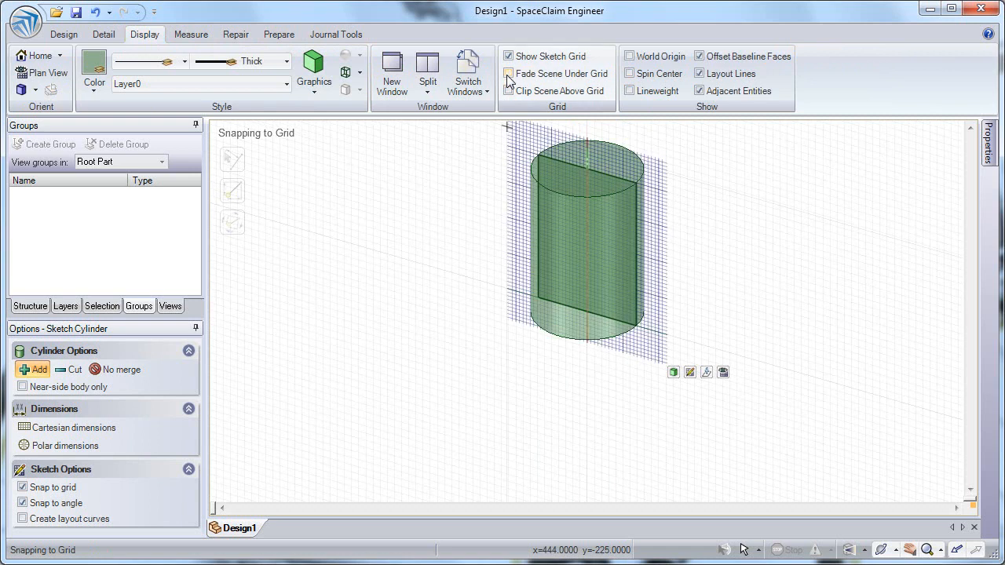
click(507, 91)
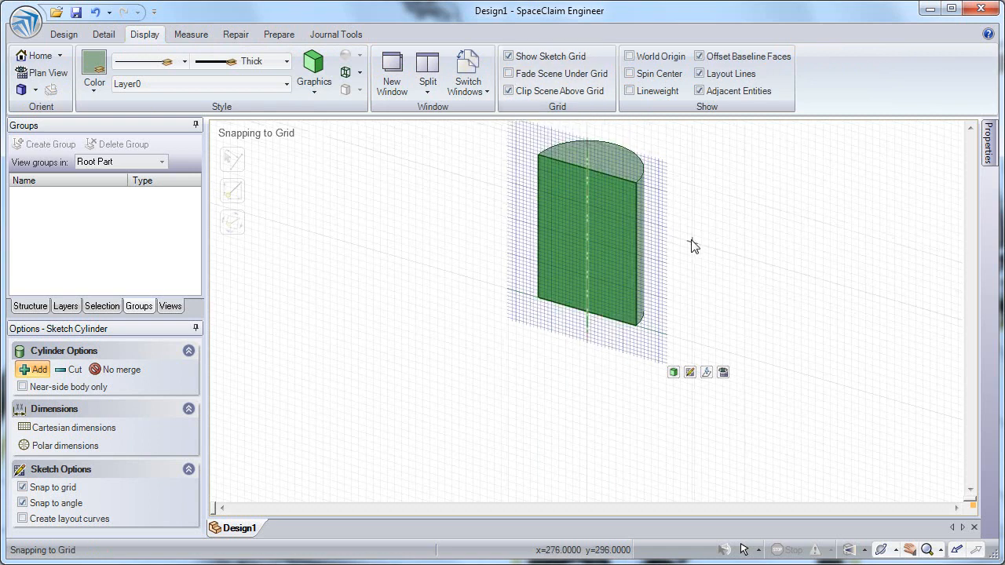
Add a thin cylinder on top of the first one, about 1162 mm long and about 106 mm in diameter.
mouse_move(685, 234)
middle_down()
mouse_move(637, 233)
mouse_move(684, 246)
mouse_move(713, 215)
mouse_move(671, 193)
mouse_move(655, 215)
mouse_move(678, 225)
mouse_move(683, 212)
mouse_move(478, 287)
mouse_move(635, 359)
mouse_move(769, 310)
mouse_move(478, 228)
mouse_move(709, 252)
mouse_move(635, 285)
mouse_move(653, 285)
mouse_move(601, 167)
mouse_move(626, 514)
mouse_move(628, 325)
middle_up()
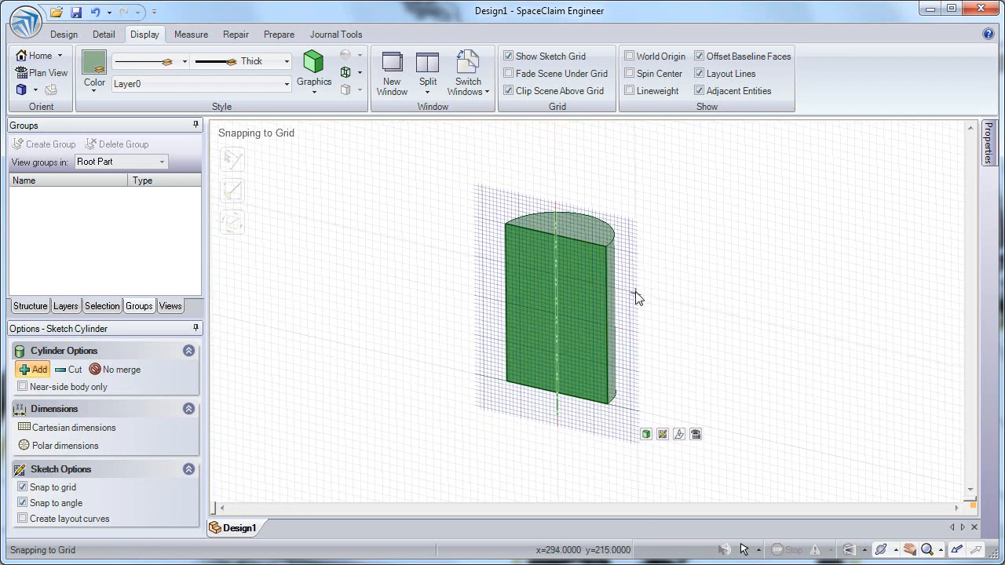
click(68, 35)
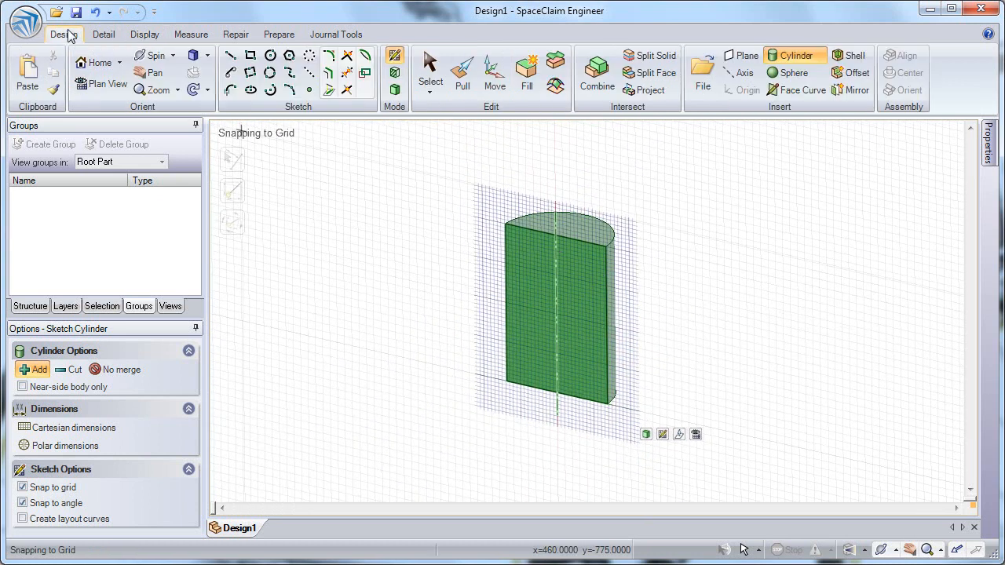
click(98, 88)
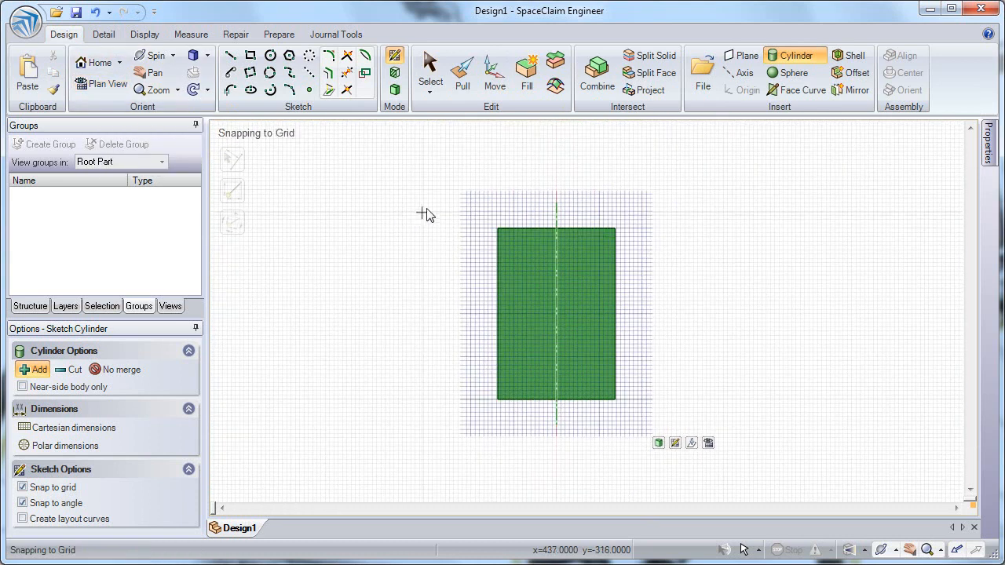
scroll(577, 231, down, 1)
shift+middle_drag(577, 231, 577, 165)
ctrl+middle_drag(576, 176, 576, 332)
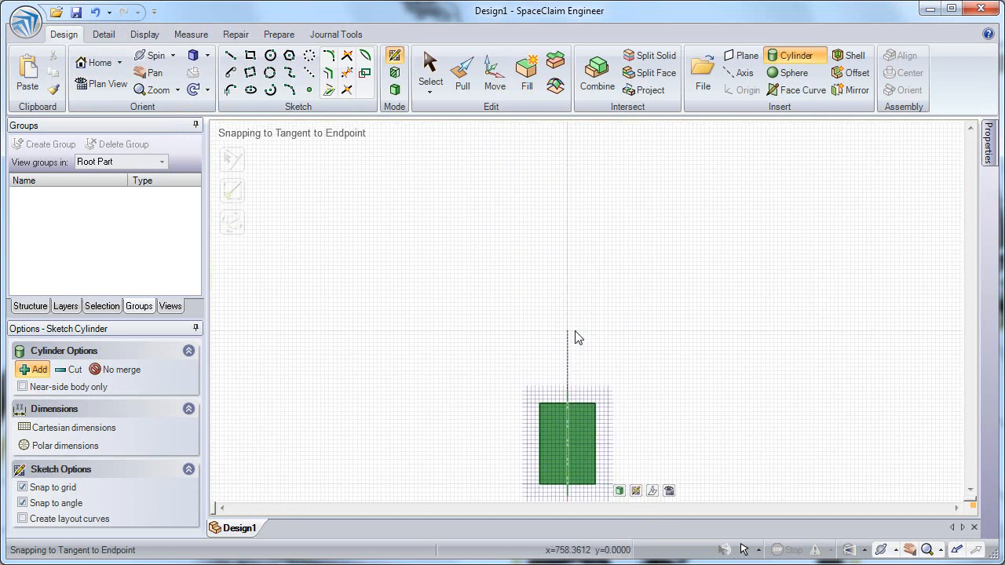
click(567, 402)
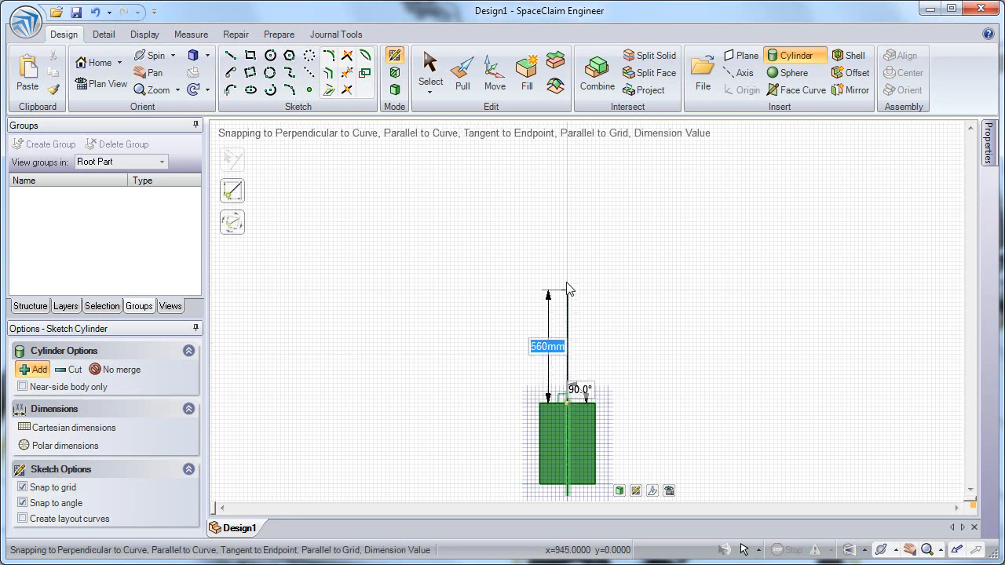
click(568, 162)
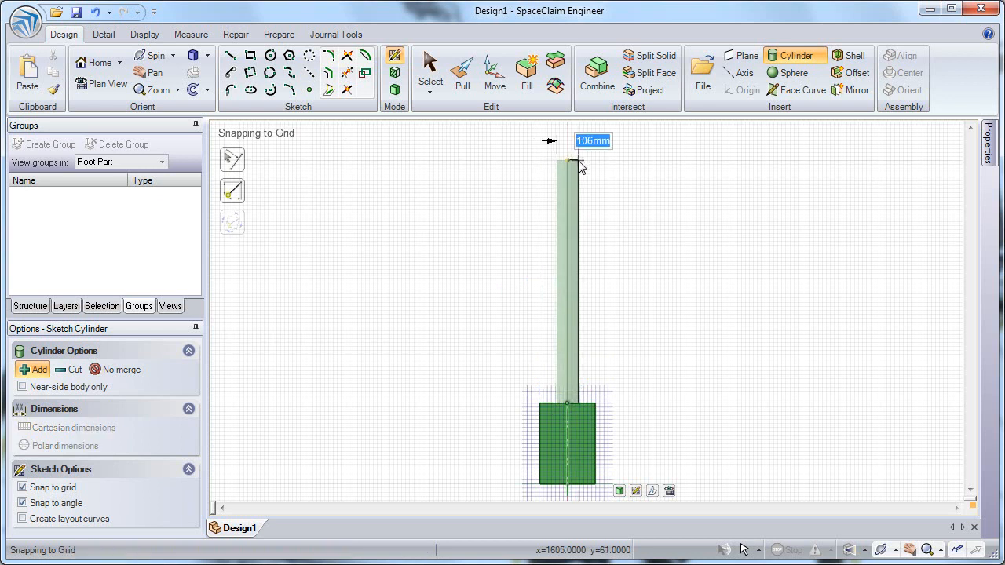
click(580, 166)
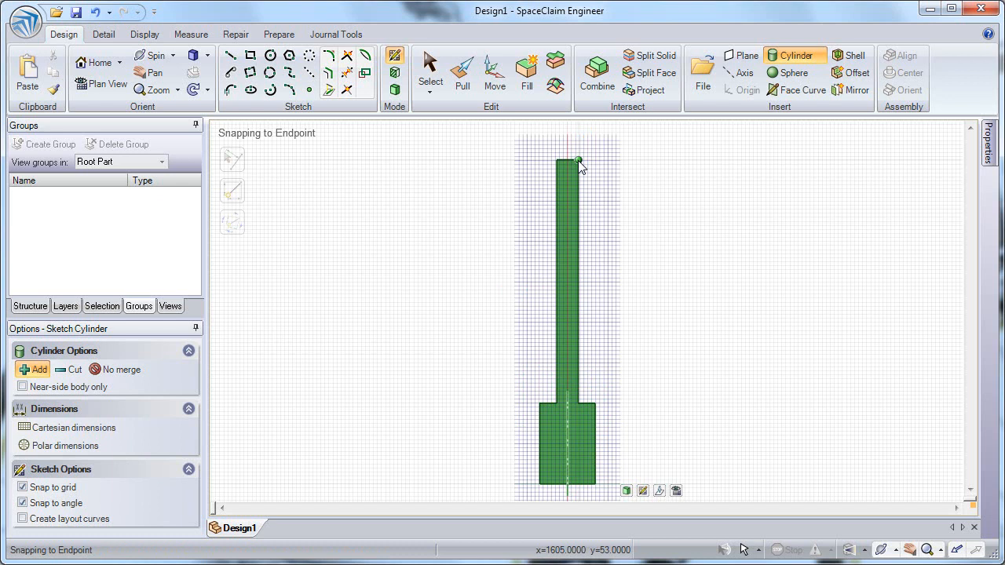
Sketch a rectangle about 708 mm by 94 mm from the lower cylinder's axis and switch to Section mode.
click(250, 56)
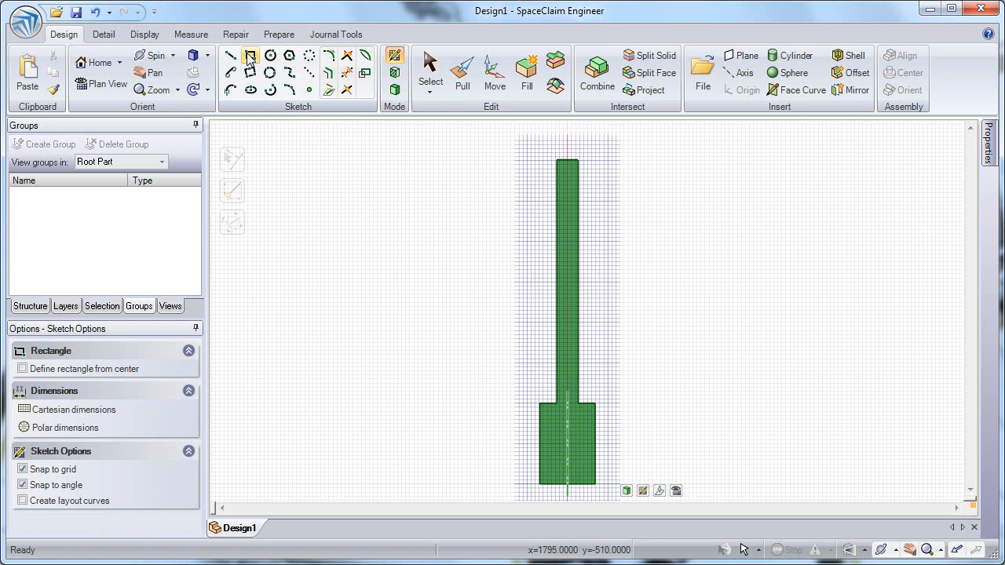
click(568, 443)
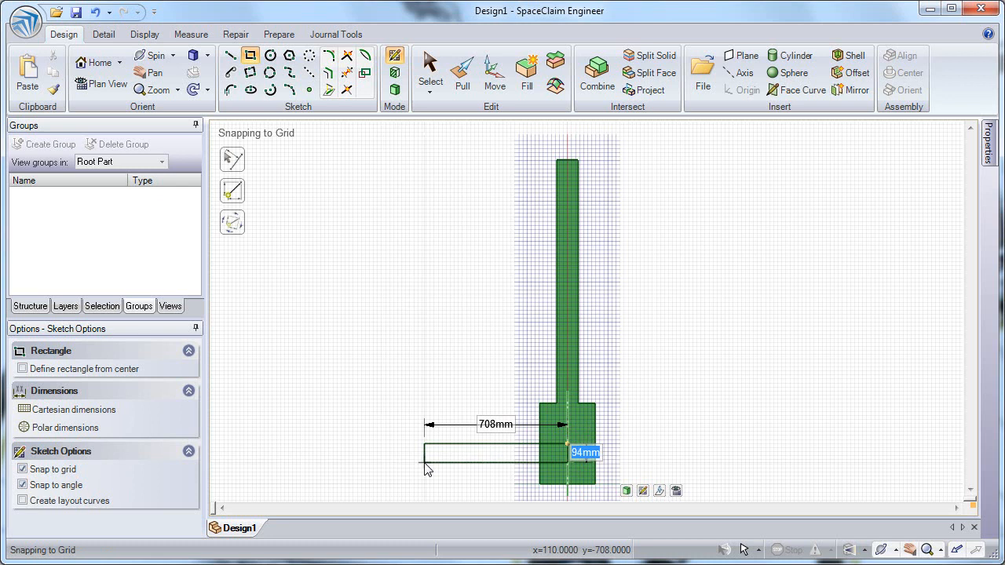
key(Tab)
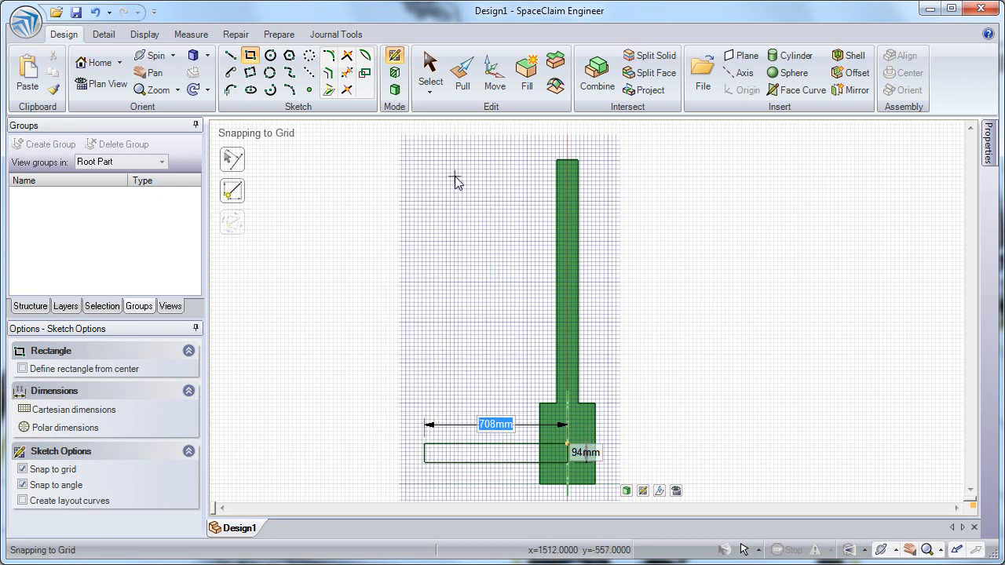
click(395, 75)
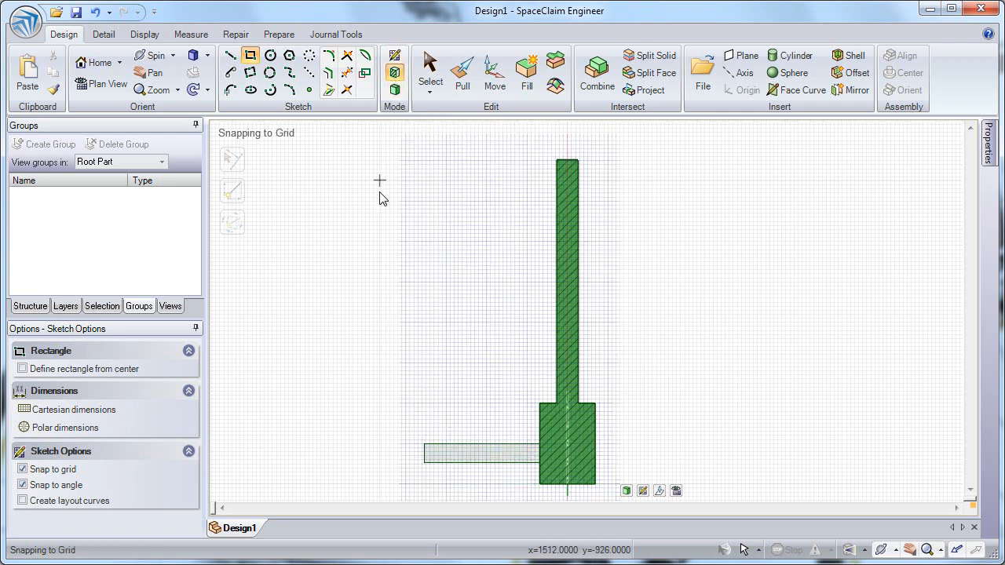
Draw a rectangle 490 mm wide and 790 mm tall beside the thin cylinder, offset 60 mm above the lower cylinder.
scroll(545, 404, up, 2)
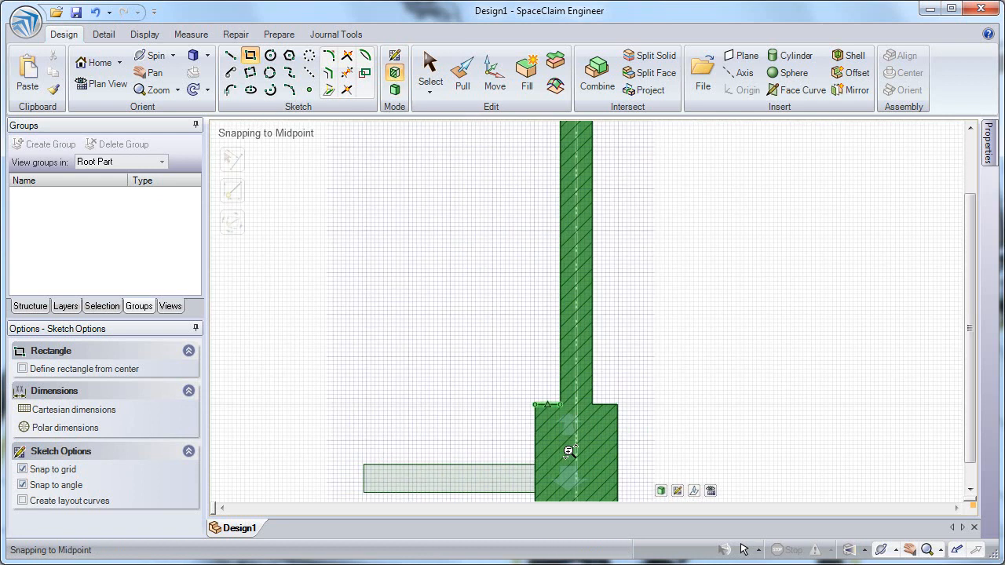
click(535, 386)
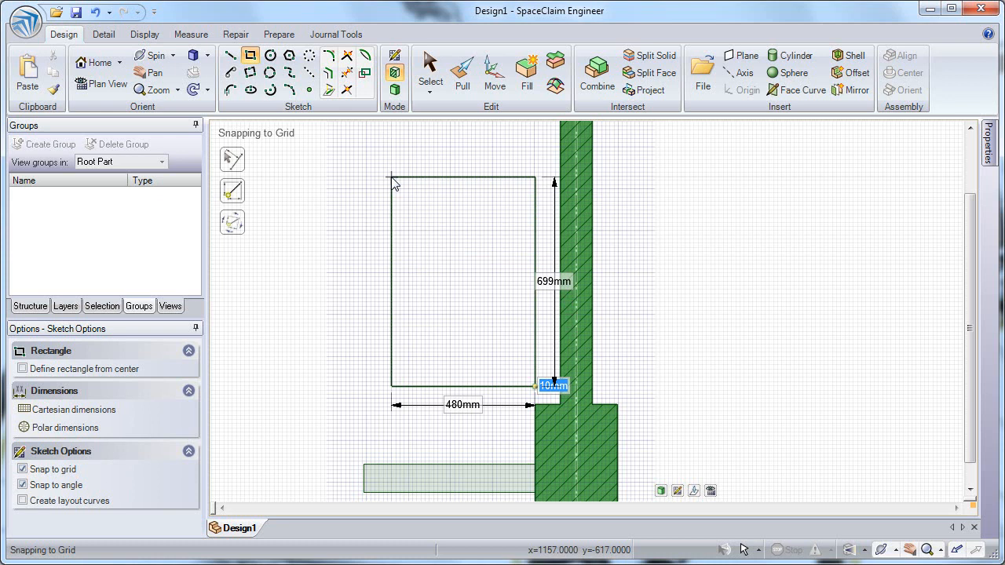
key(Tab)
key(Tab)
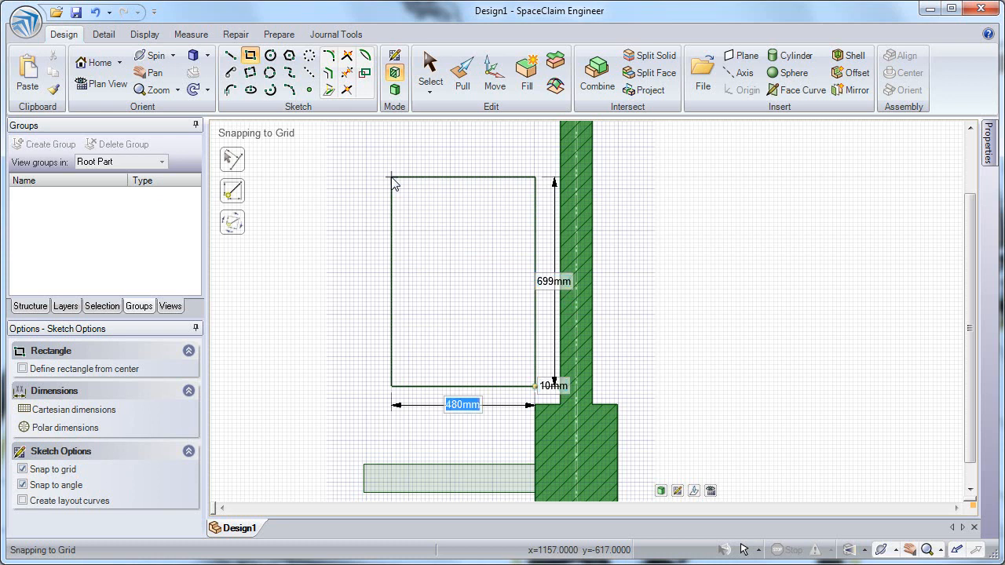
key(Tab)
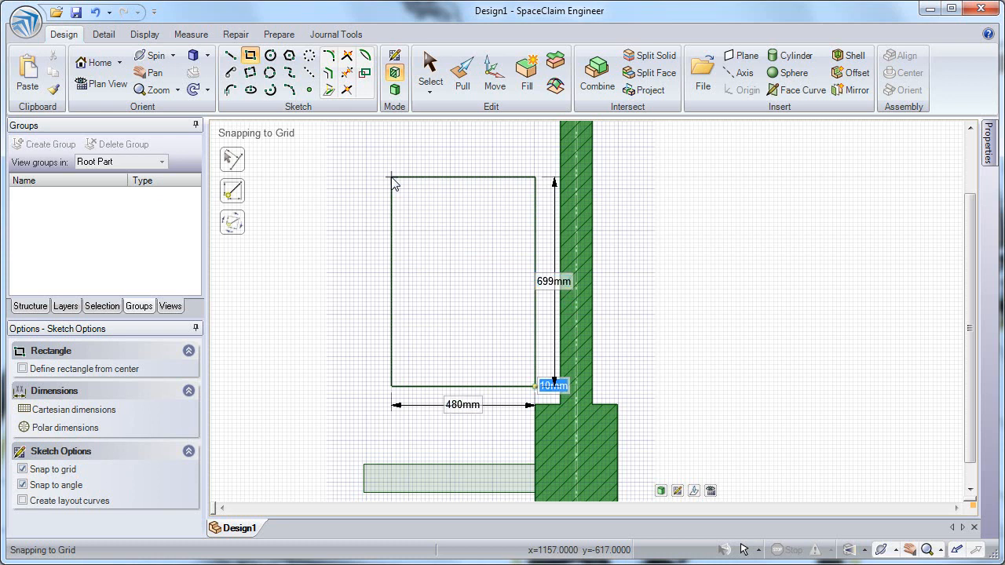
text(60)
key(Tab)
text(790)
key(Tab)
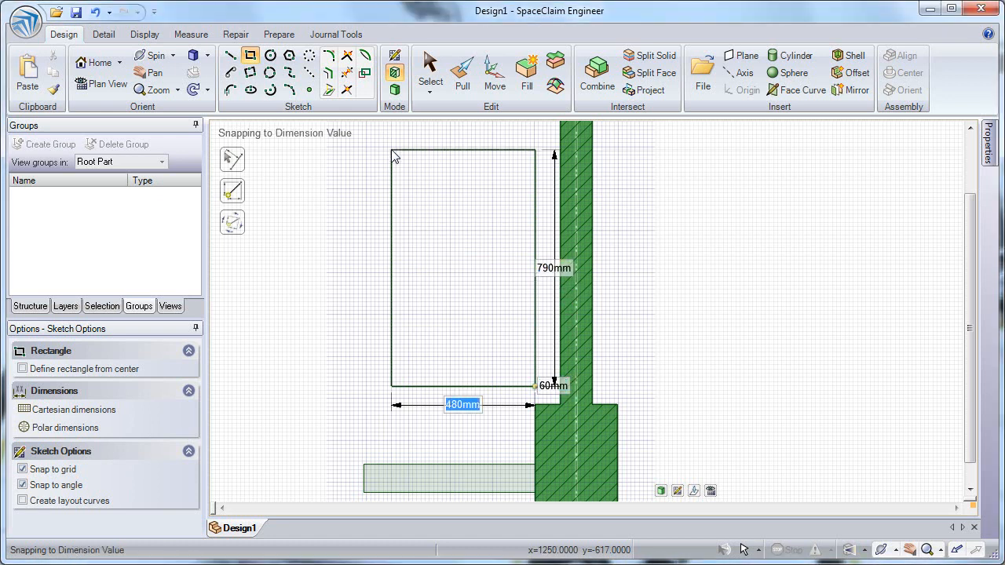
text(490)
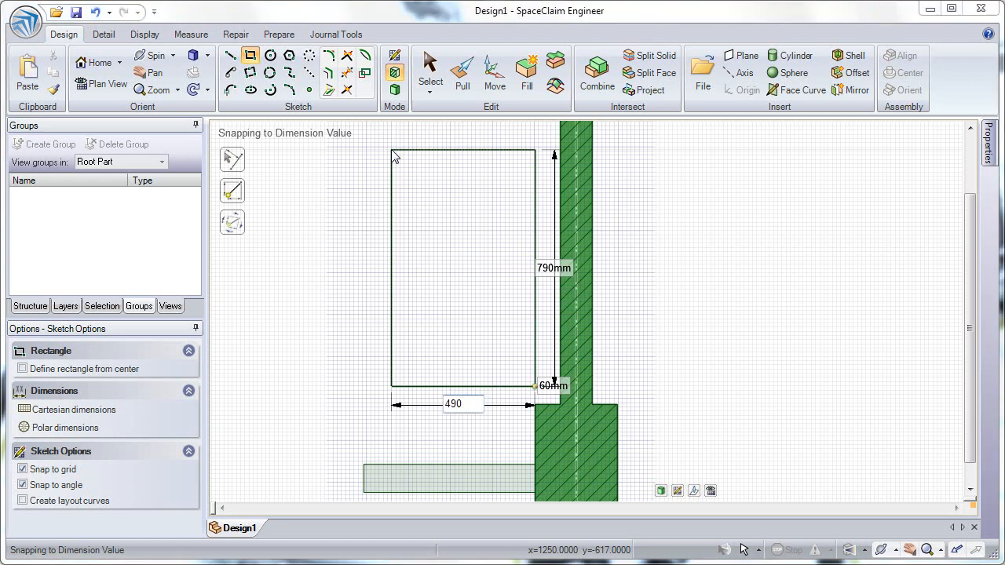
key(Return)
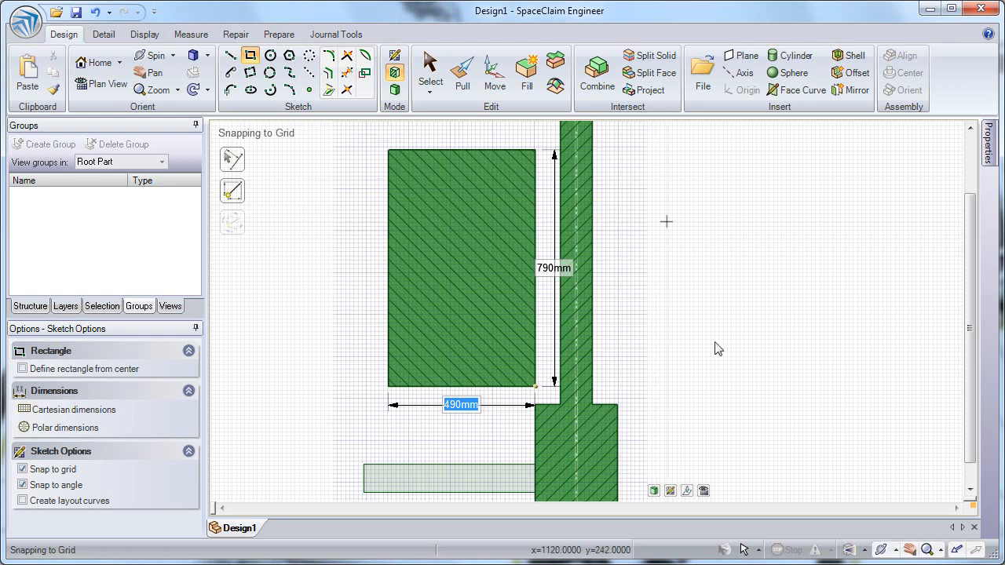
Draw a small rectangle about 258 mm by 68 mm against the thin cylinder, with a 600 mm offset dimension.
mouse_move(714, 280)
middle_down()
mouse_move(656, 294)
mouse_move(664, 292)
middle_up()
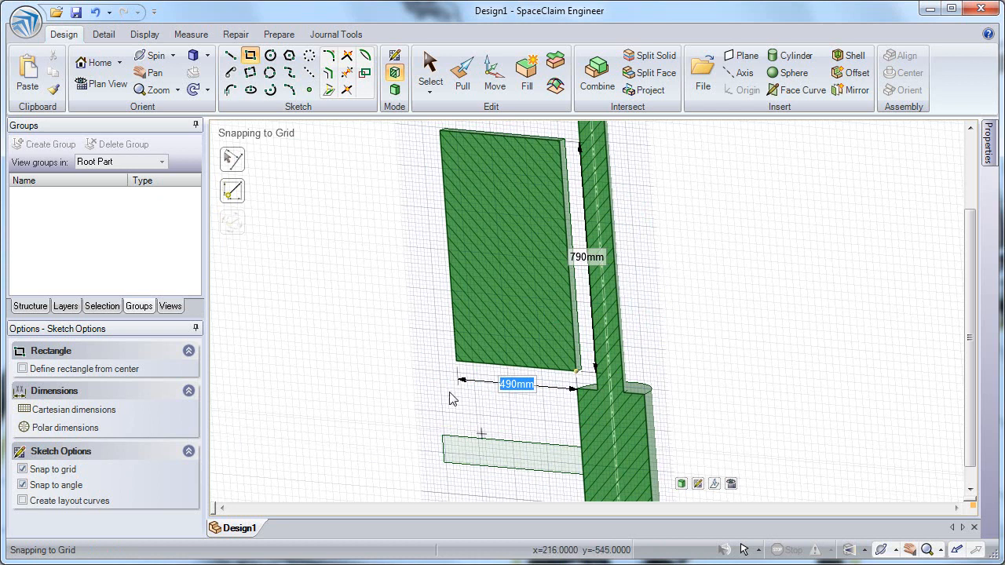
click(88, 86)
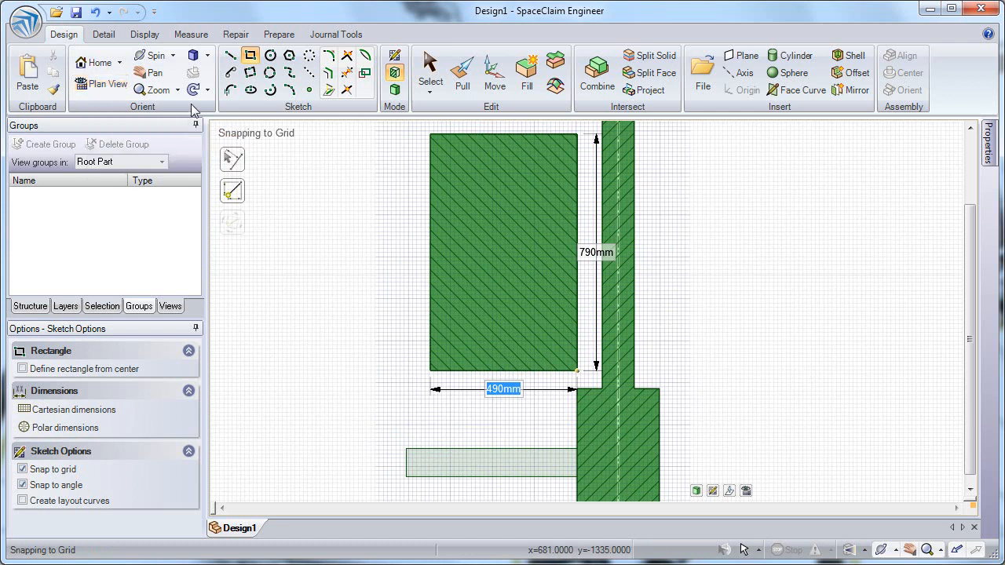
click(525, 232)
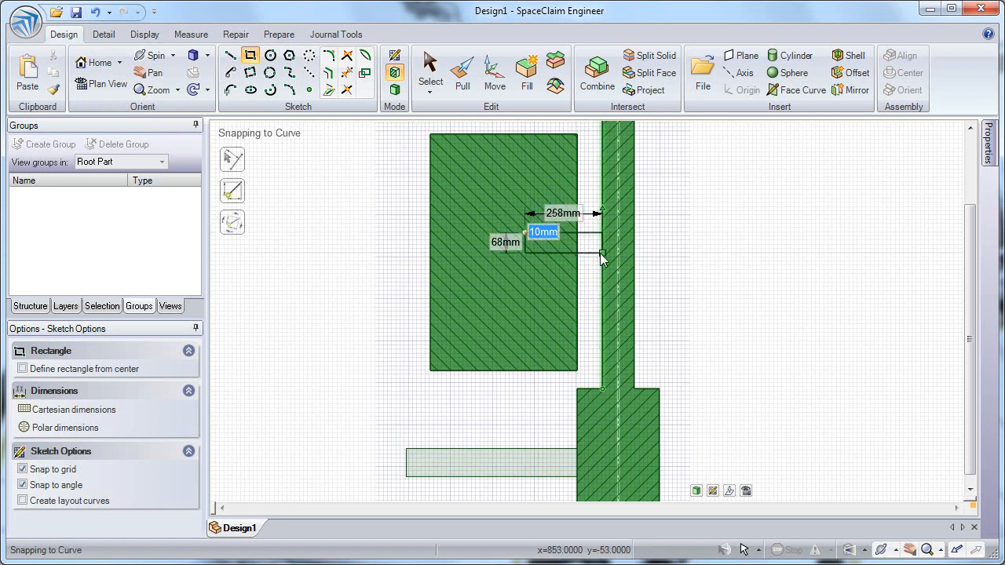
text(600)
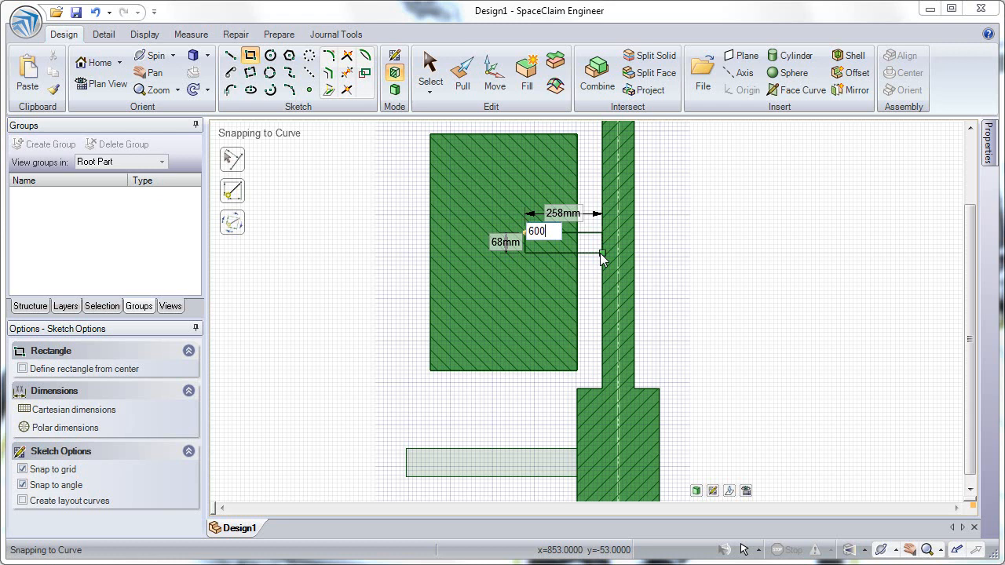
key(Tab)
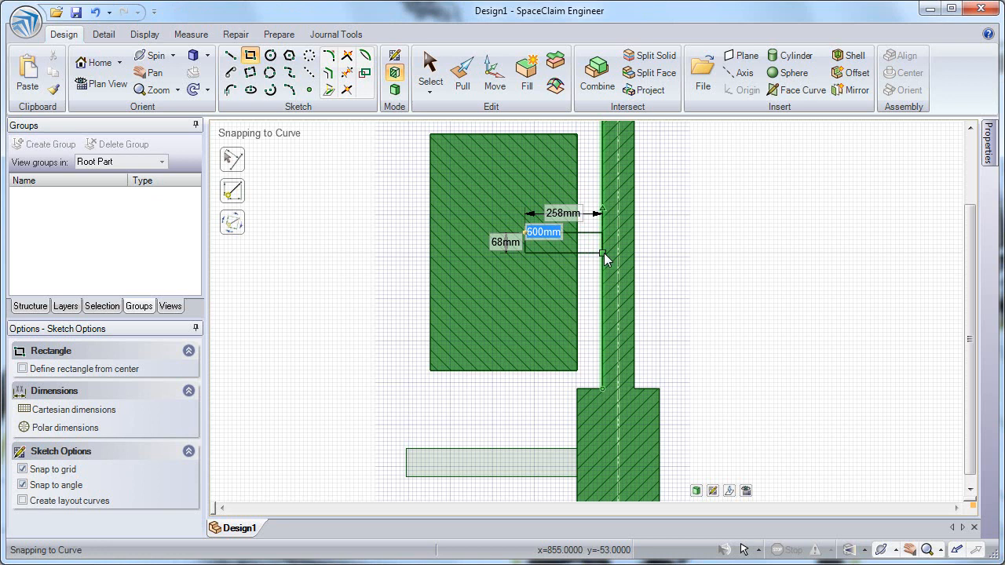
click(604, 253)
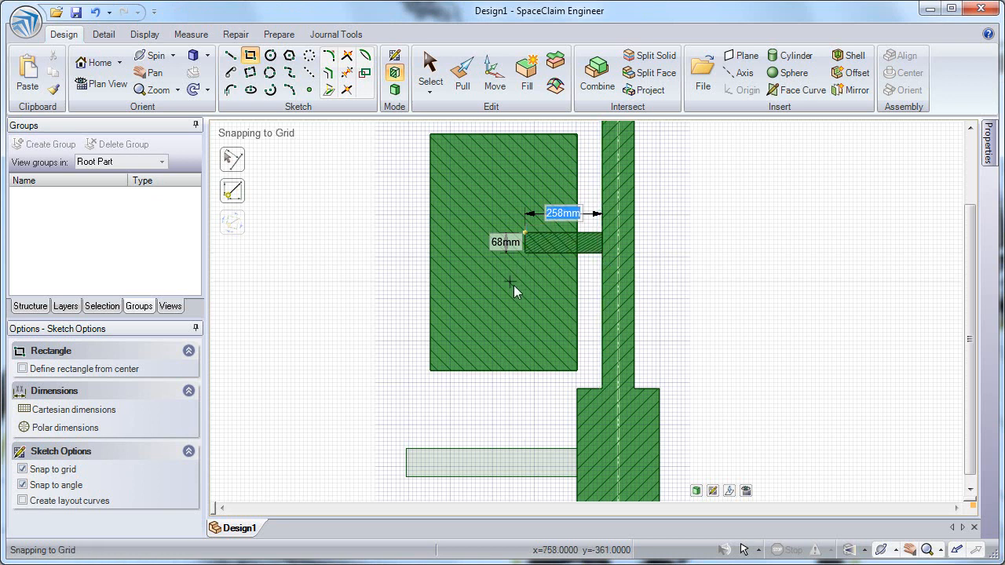
Pull the large rectangle's inner face leftward to reshape it into an L-shaped profile.
click(673, 81)
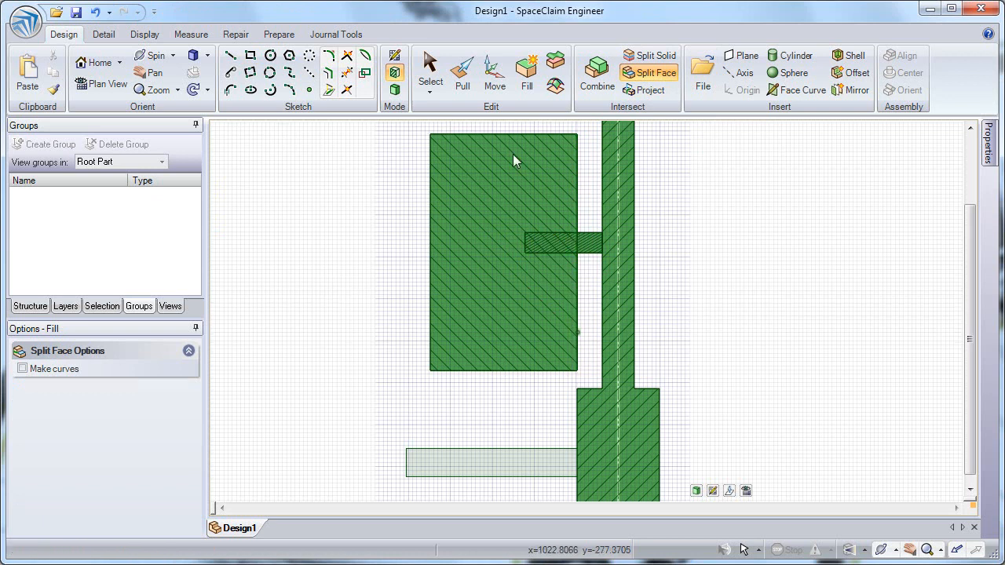
click(465, 88)
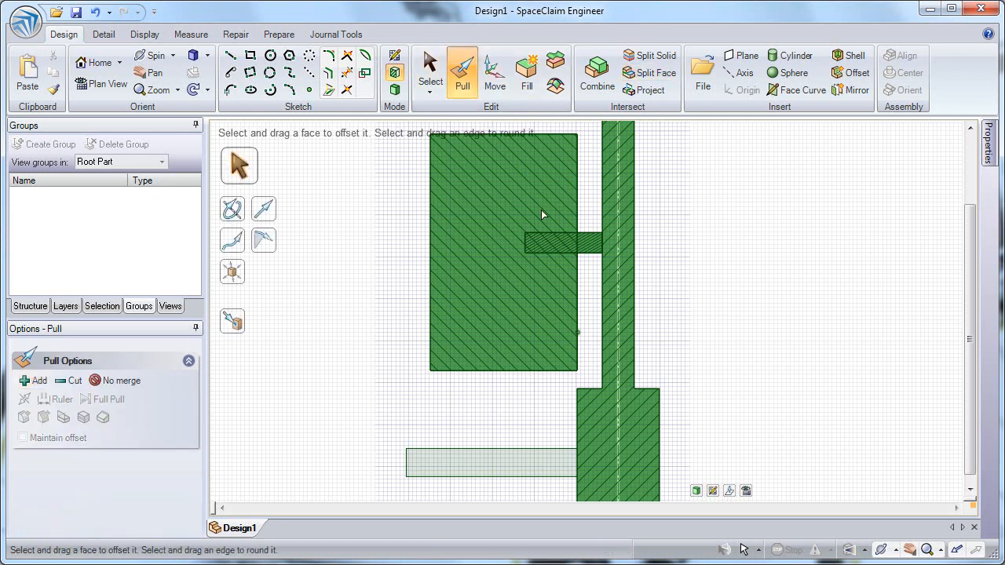
click(578, 279)
drag(541, 282, 467, 285)
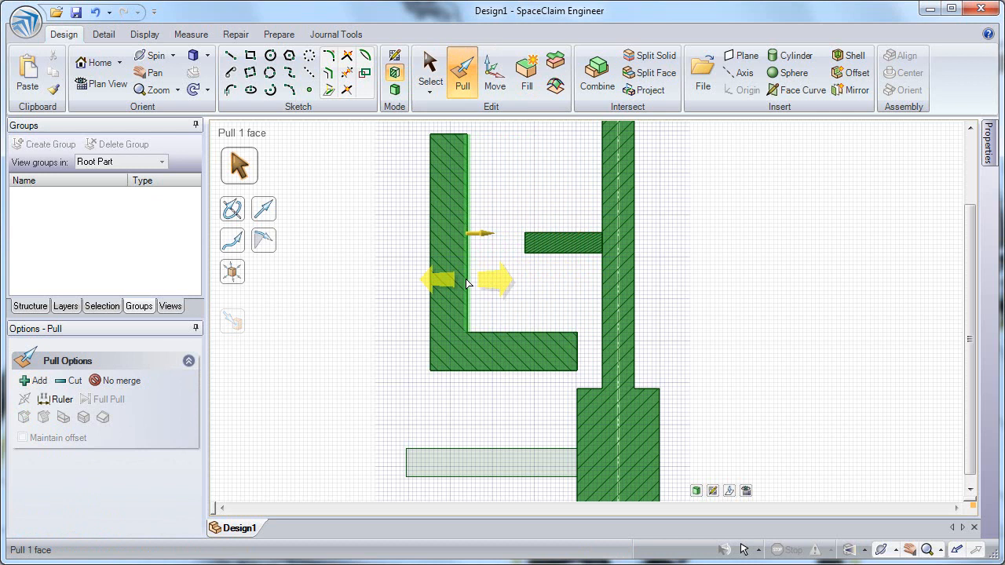
click(548, 170)
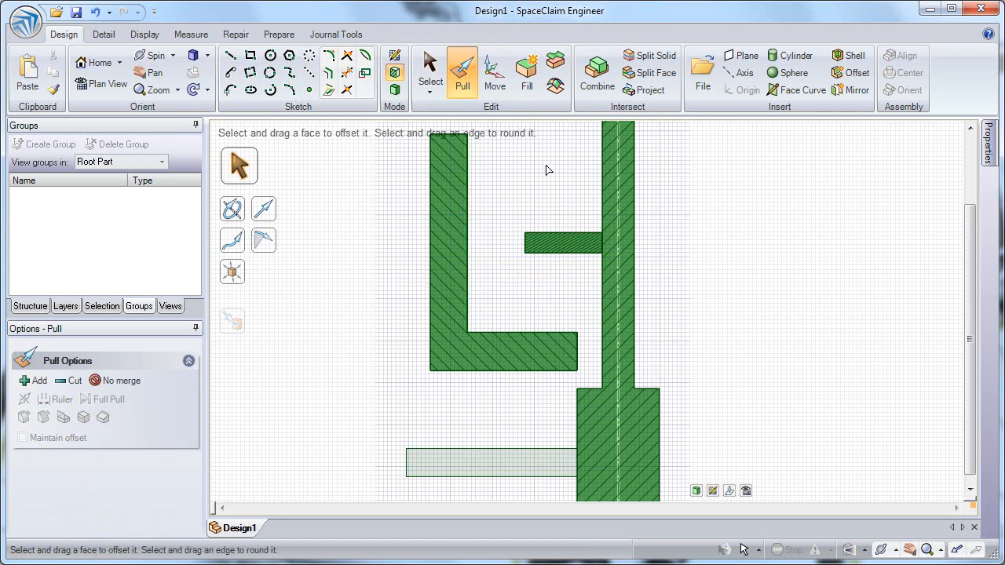
Create a thin vertical cylinder about 359 mm long and 42 mm in diameter below the L-shape's bottom bar.
click(793, 55)
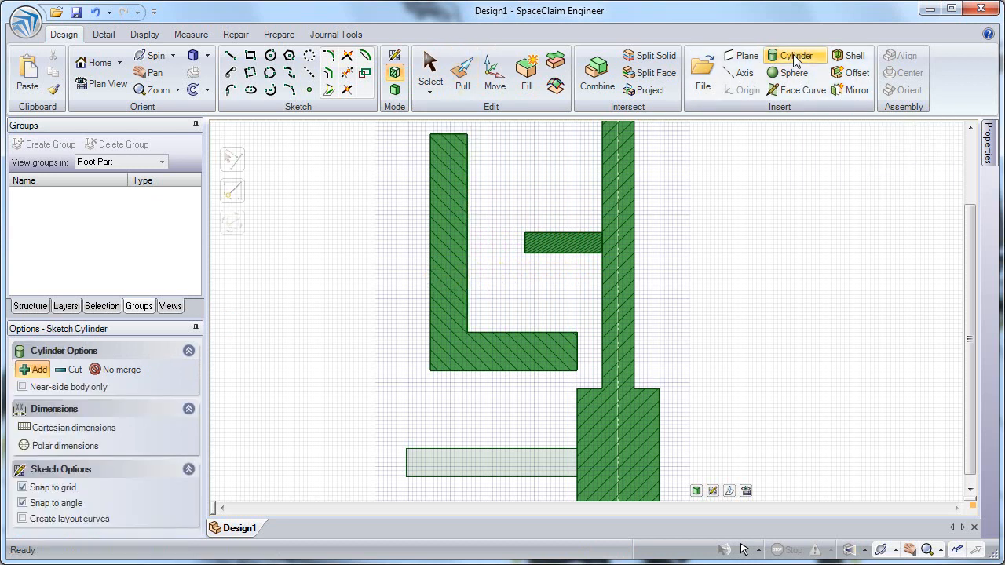
click(451, 354)
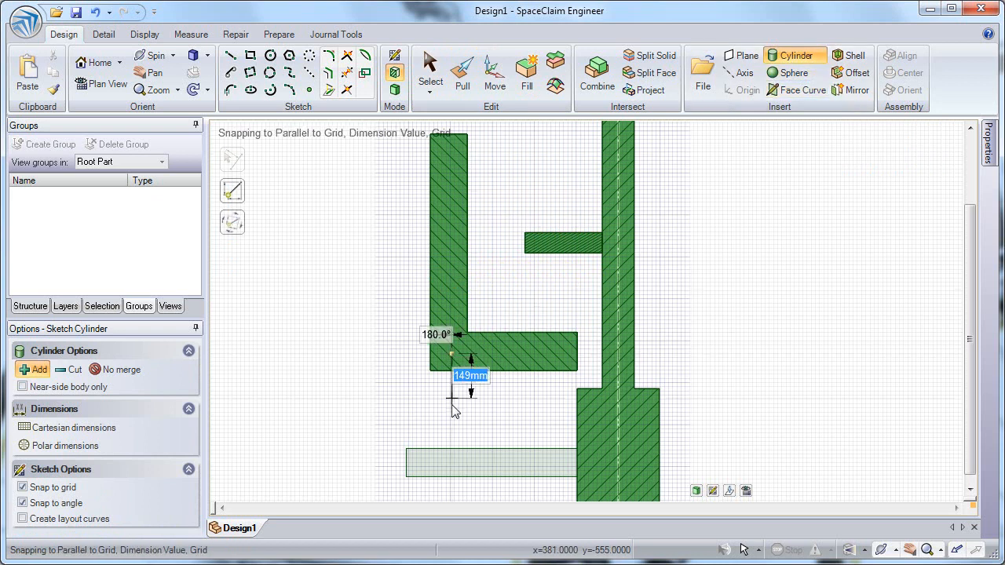
click(452, 463)
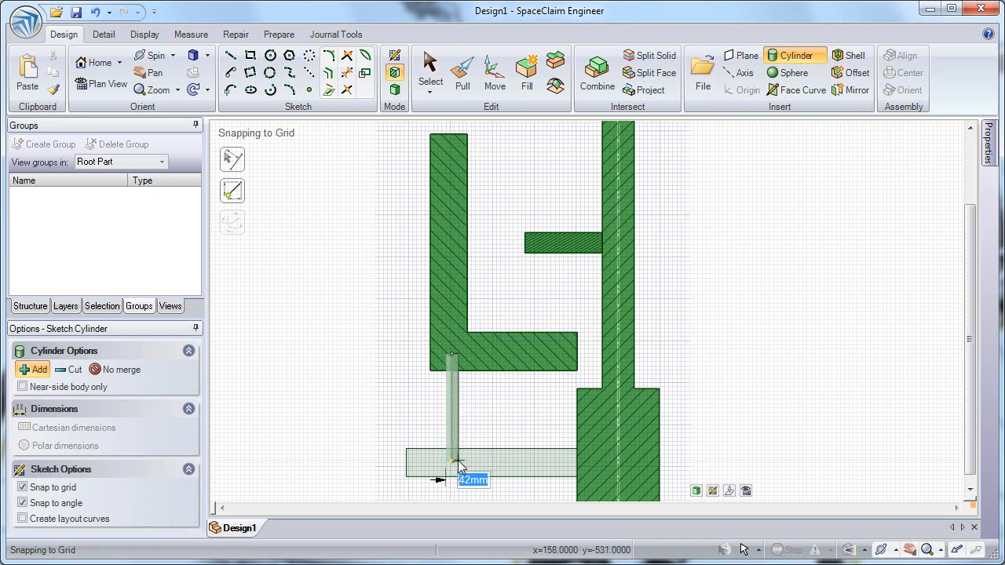
click(458, 460)
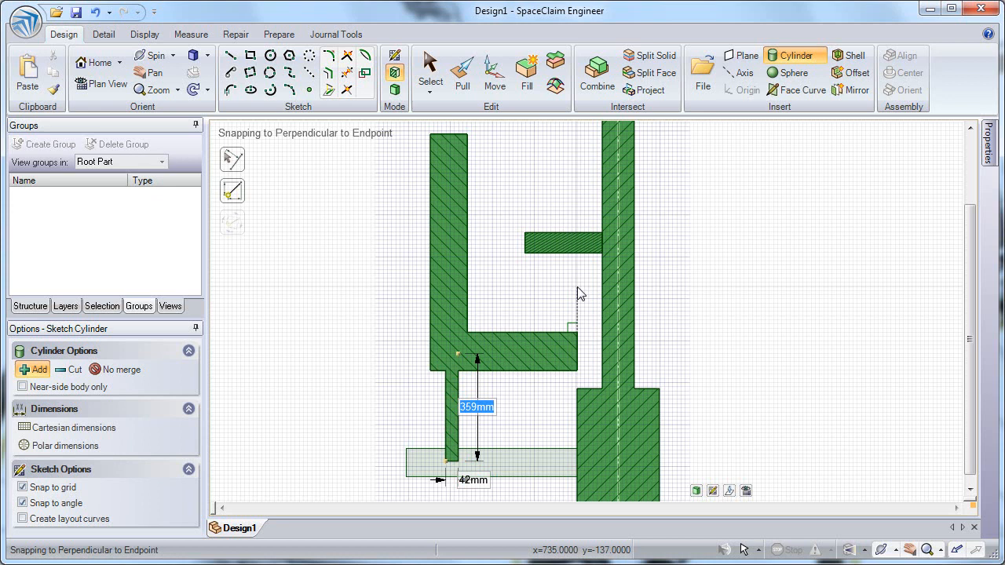
Add a horizontal cylinder about 480 mm long extending from the top of the tall cylinder.
mouse_move(693, 216)
shift+middle_down()
mouse_move(635, 332)
mouse_move(641, 251)
shift+middle_up()
scroll(641, 344, down, 3)
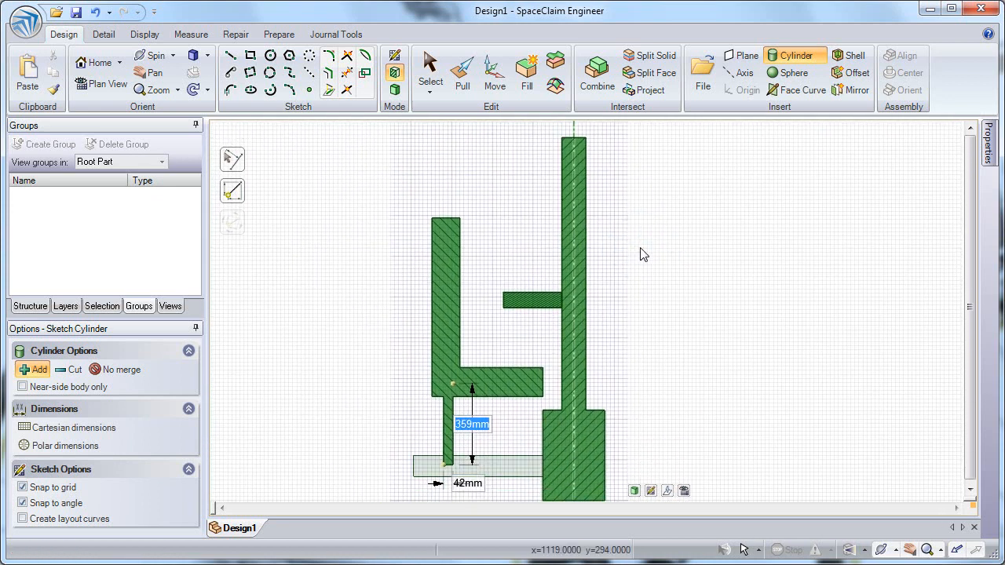
click(585, 162)
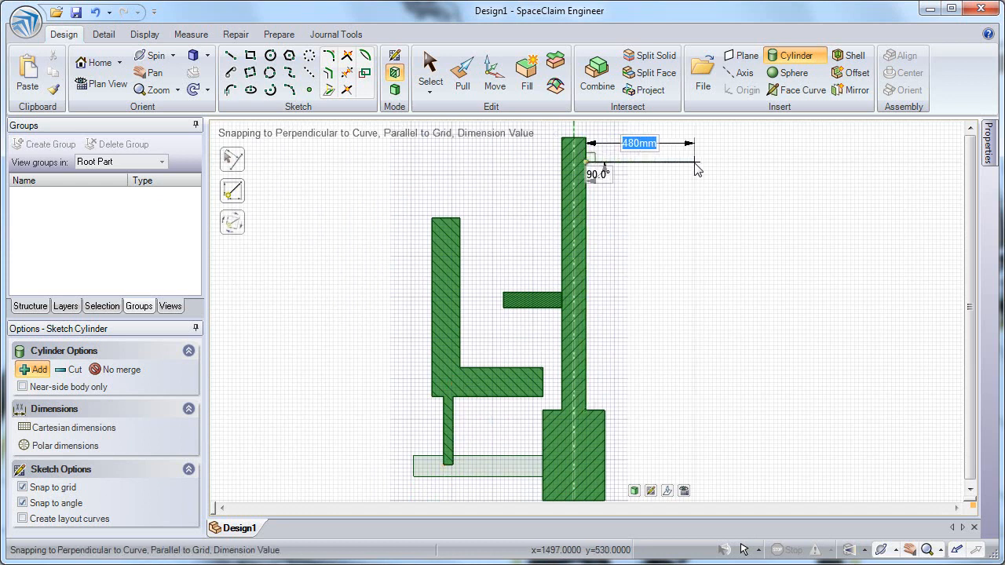
click(694, 162)
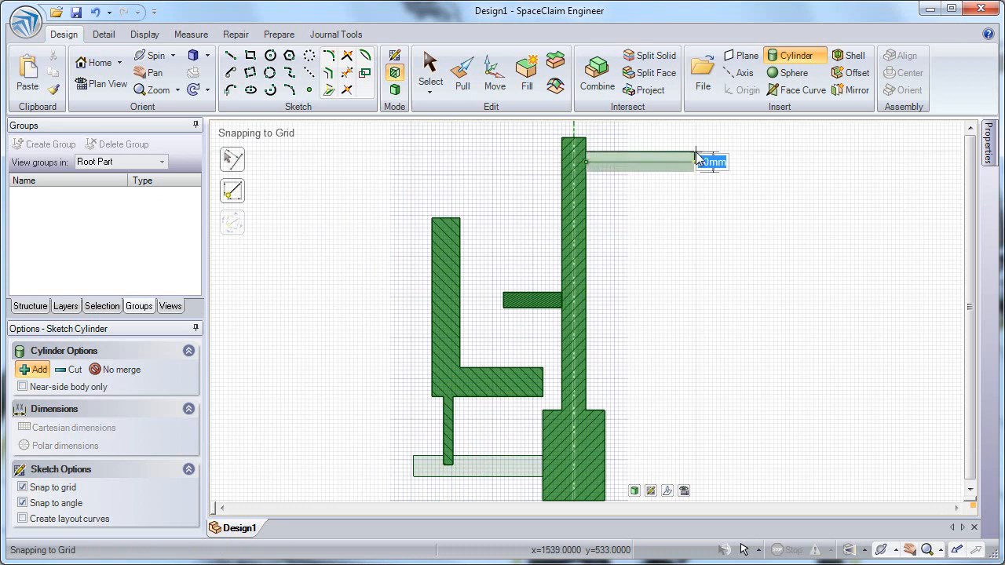
click(696, 155)
Add an angled cylinder about 461 mm long and 98 mm in diameter from the horizontal cylinder's end.
click(696, 162)
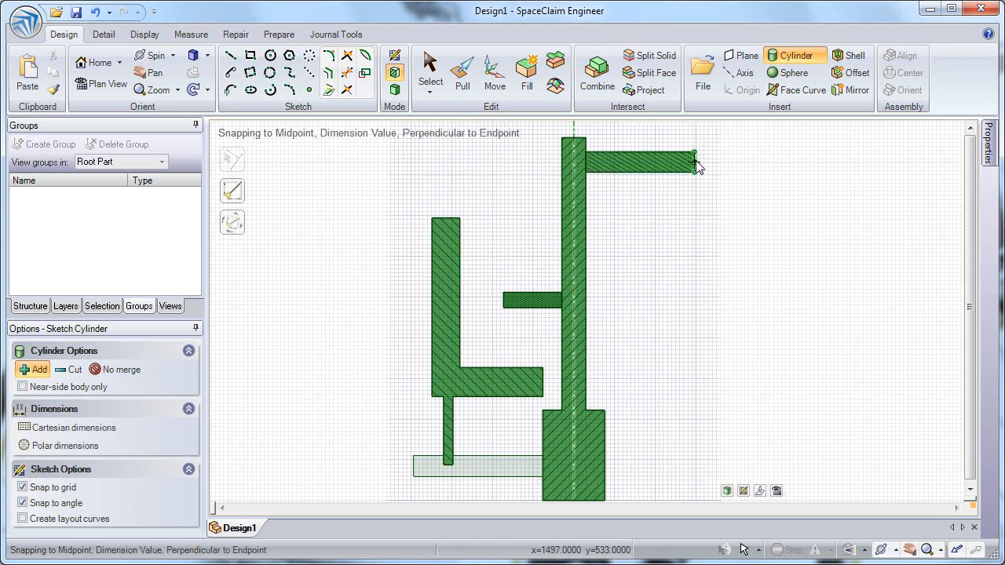
click(789, 208)
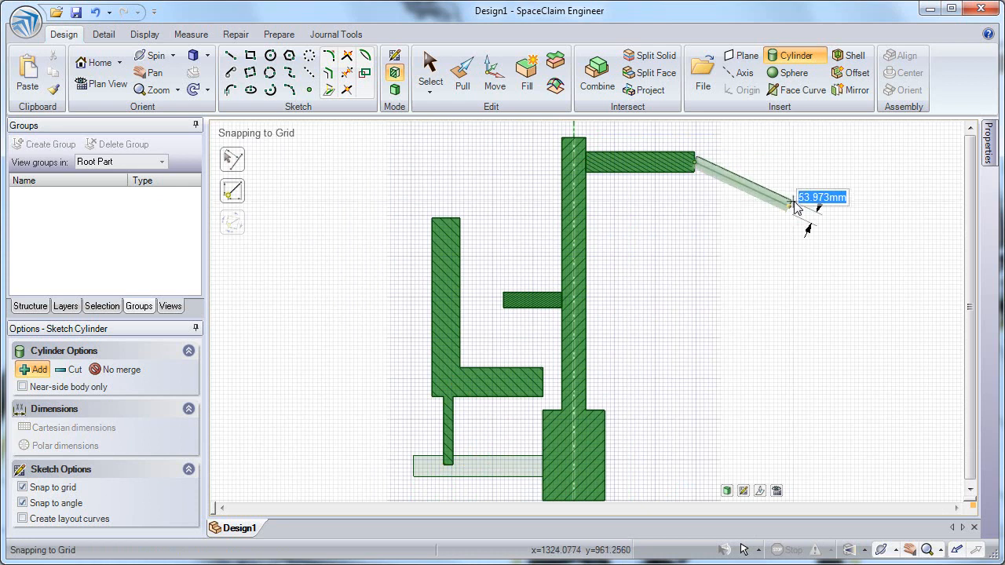
click(797, 198)
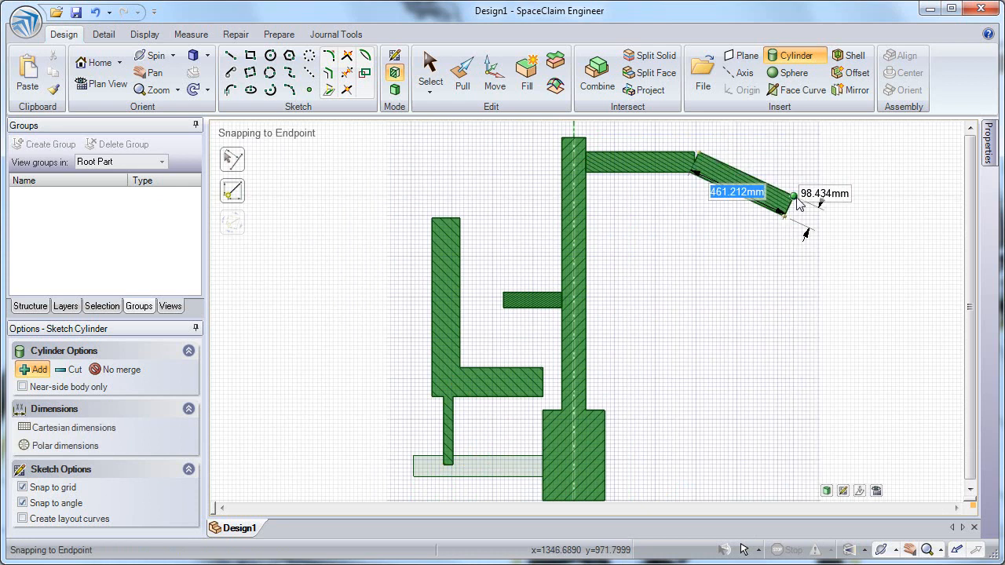
Place a sphere about 170 mm in diameter at the joint between the horizontal and angled cylinders.
click(794, 73)
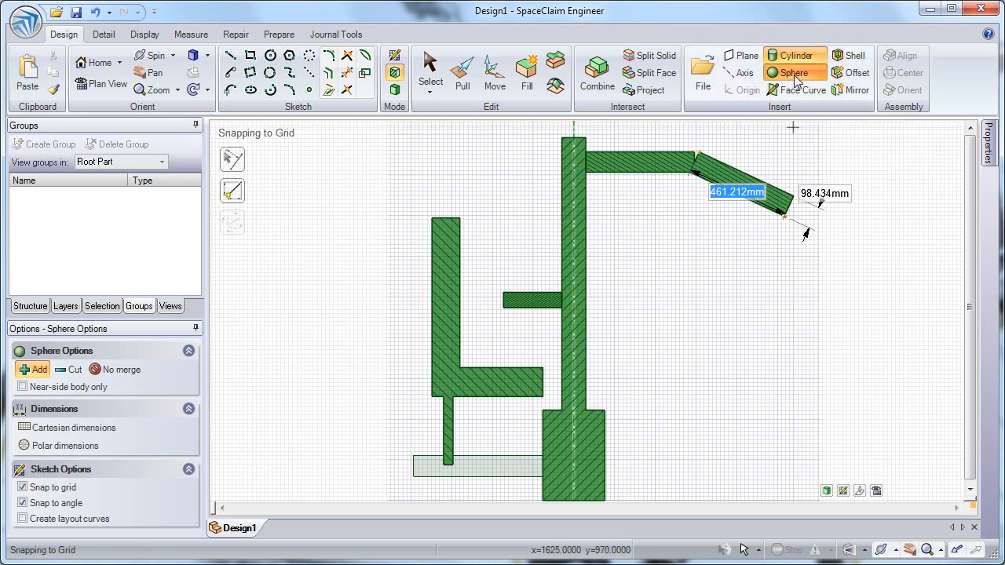
click(694, 162)
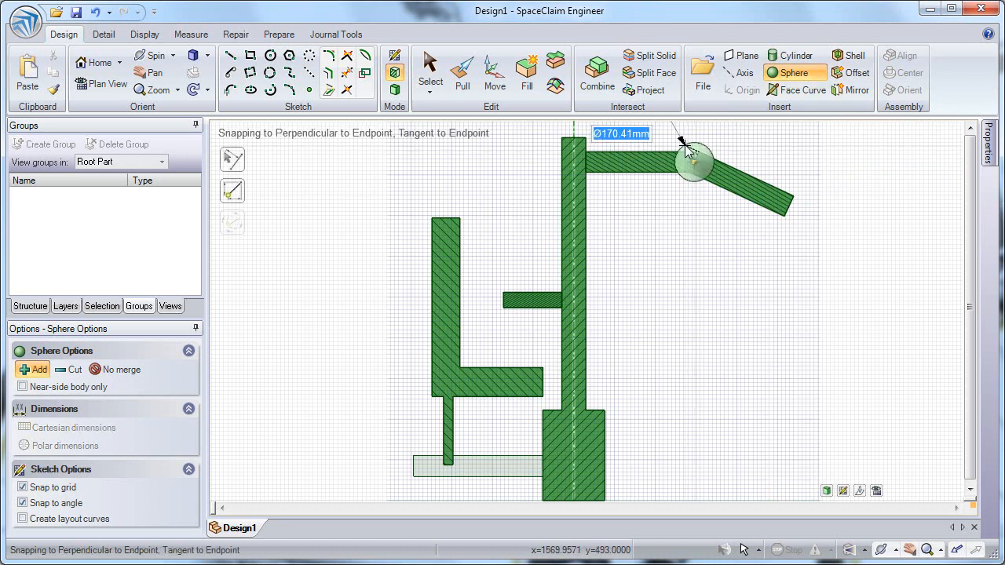
click(686, 149)
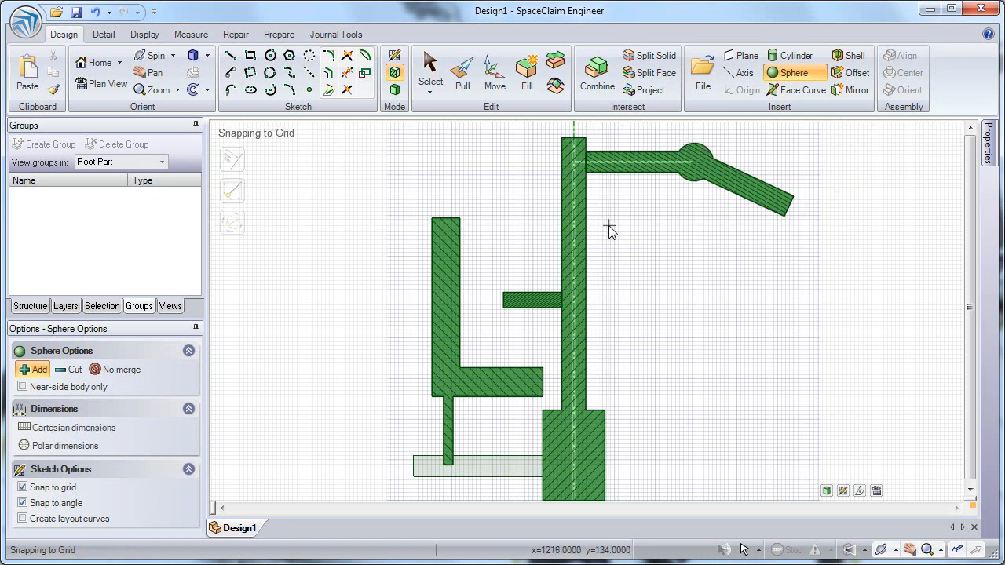
Switch to 3D mode and show the model in the home isometric view.
click(395, 91)
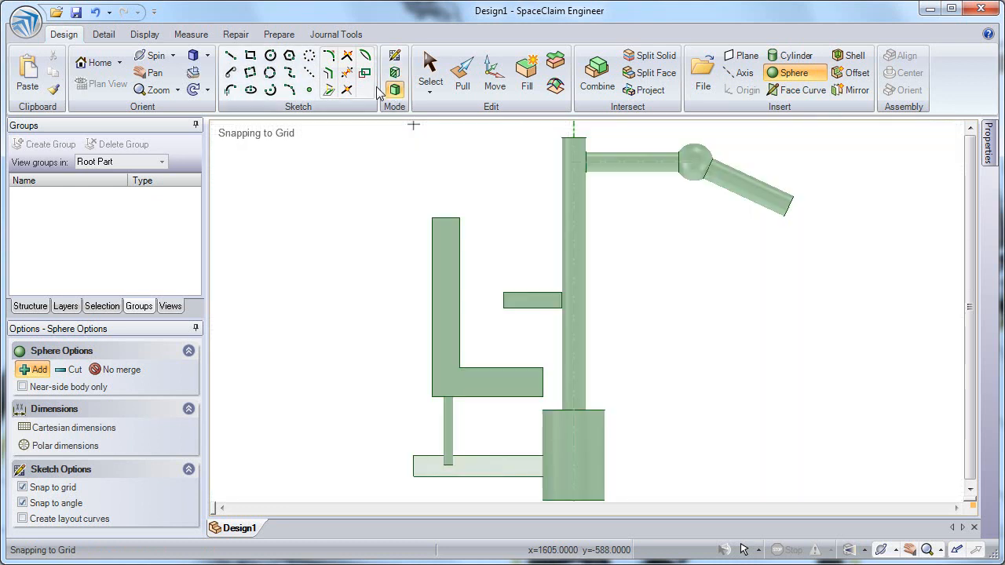
click(96, 68)
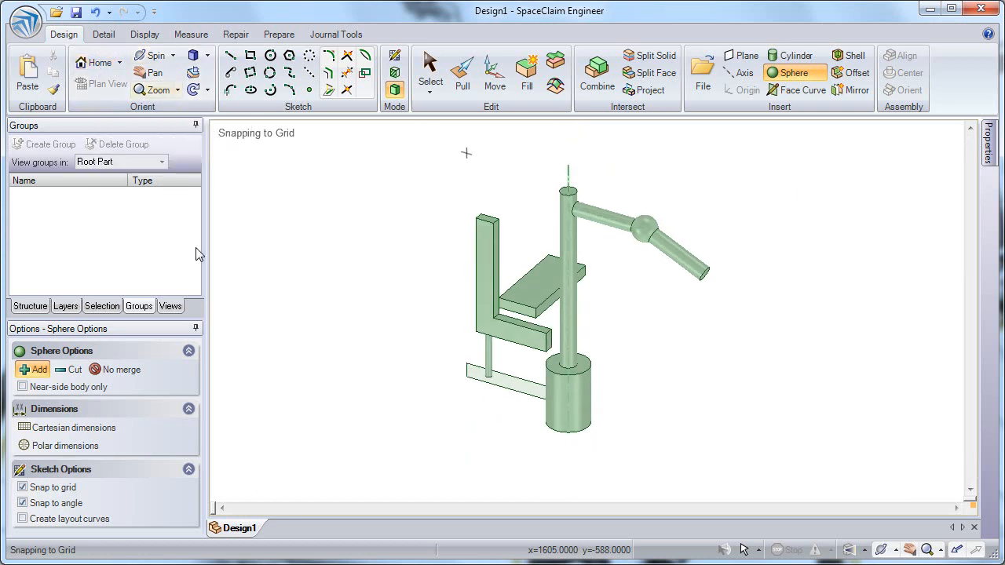
Try pulling the bottom rectangle surface into a solid about 255 mm thick.
click(463, 75)
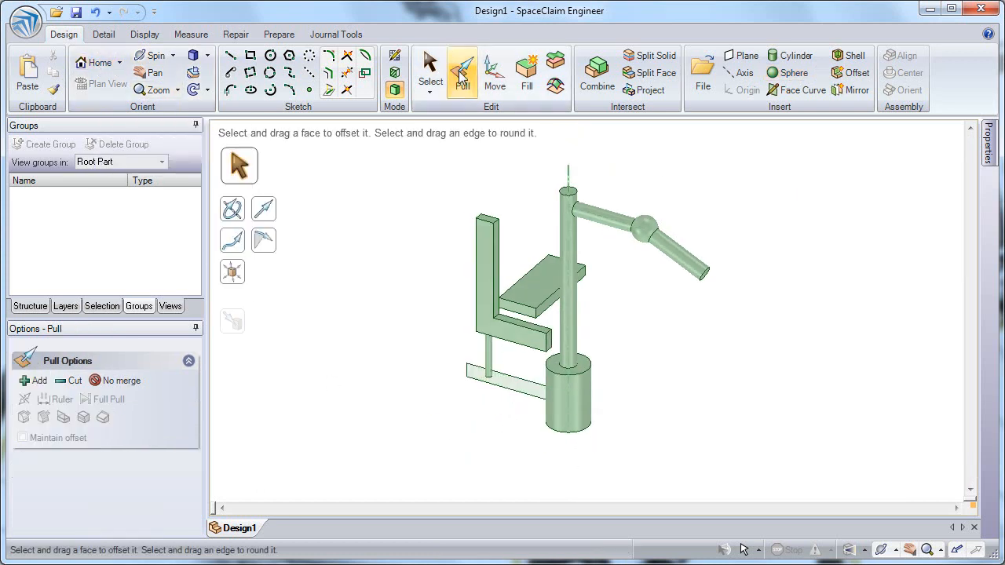
click(502, 385)
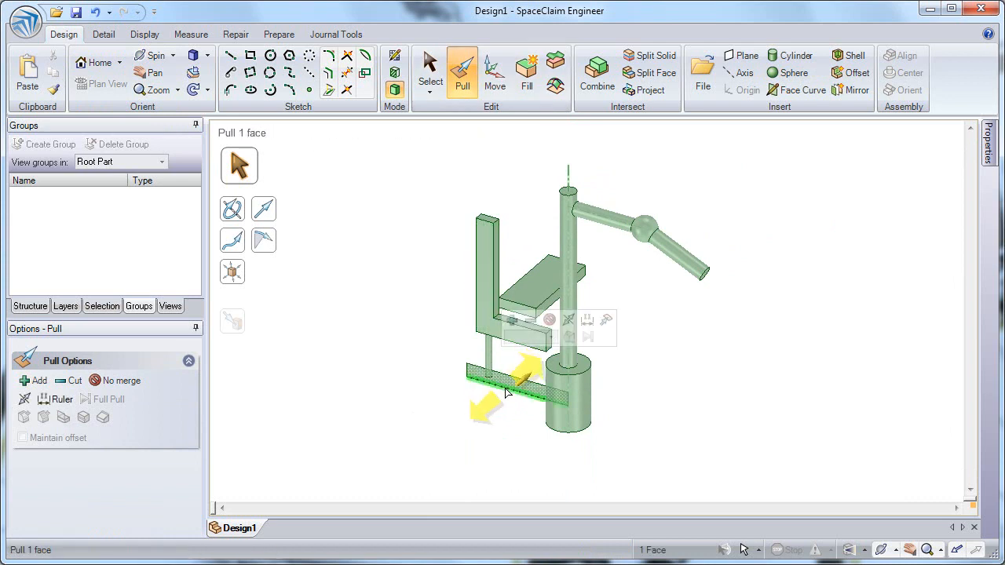
ctrl+middle_drag(526, 386, 516, 476)
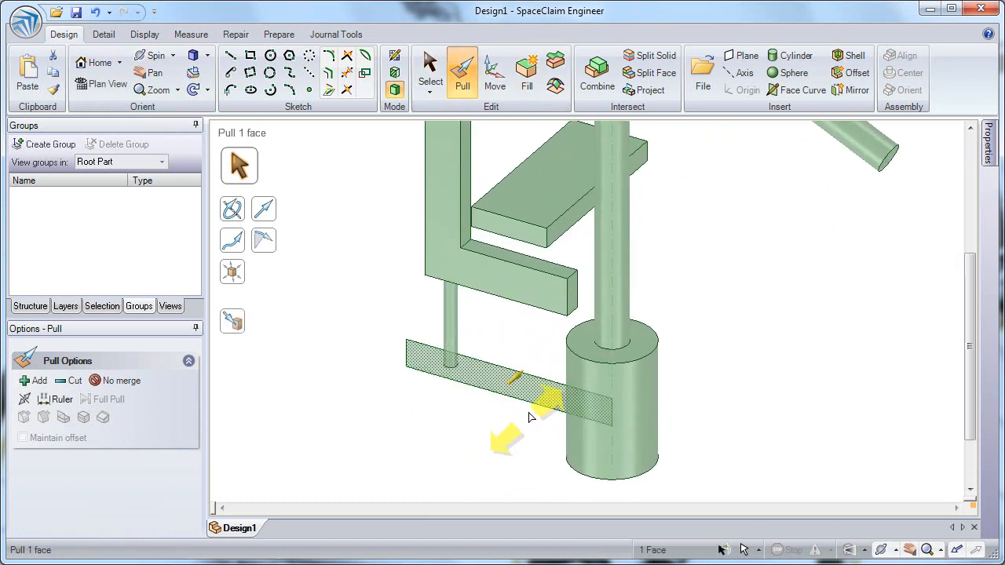
click(25, 307)
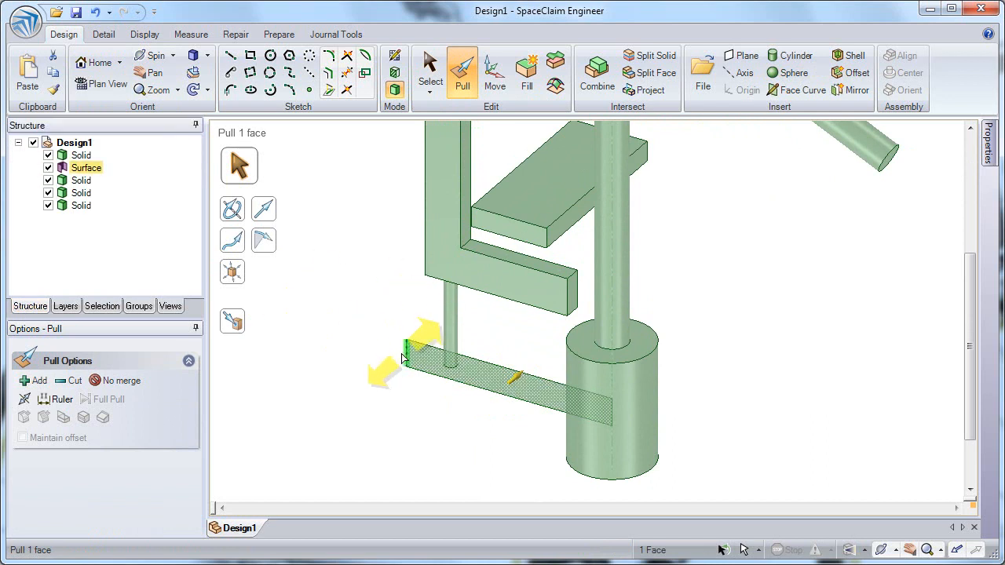
scroll(404, 332, down, 3)
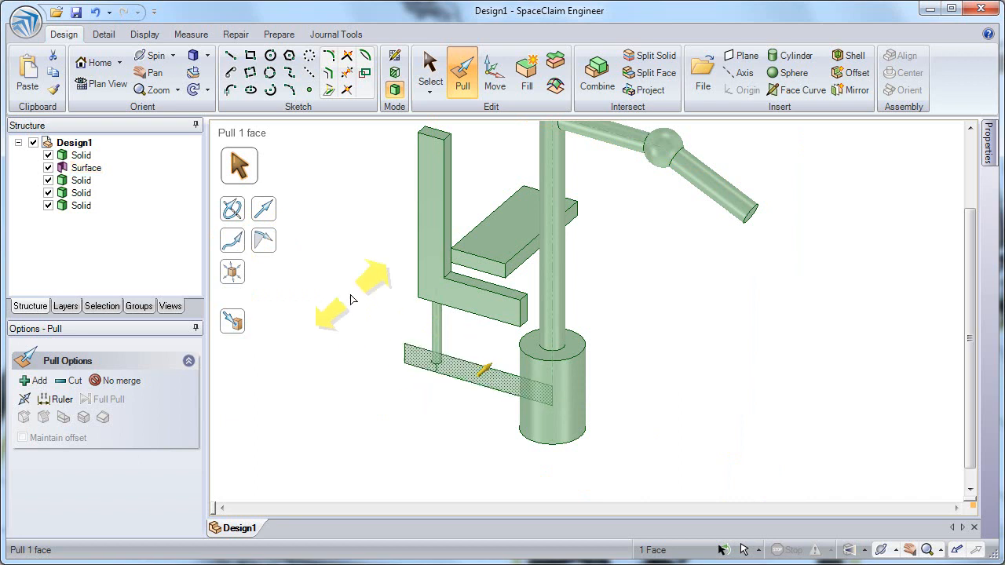
click(457, 371)
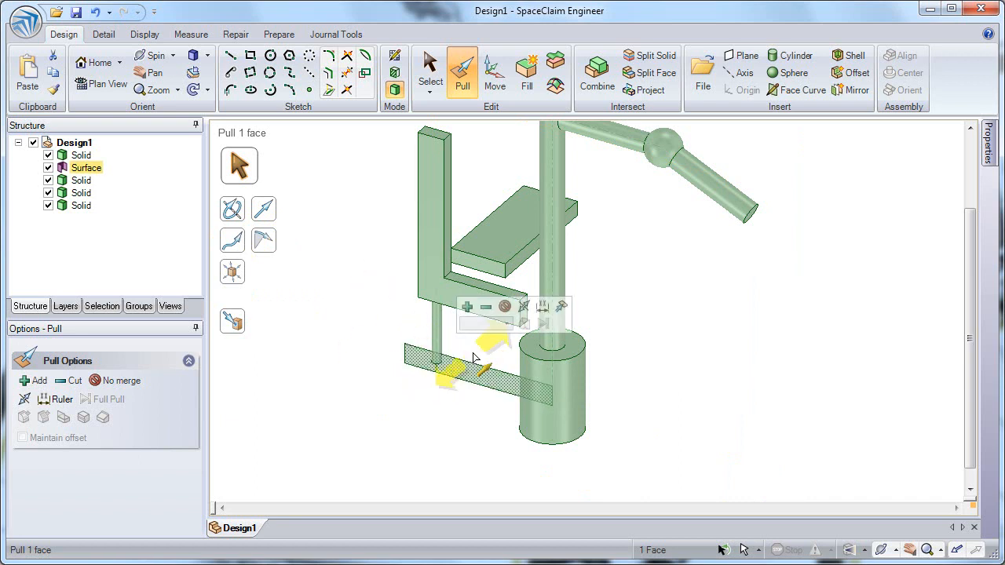
click(525, 307)
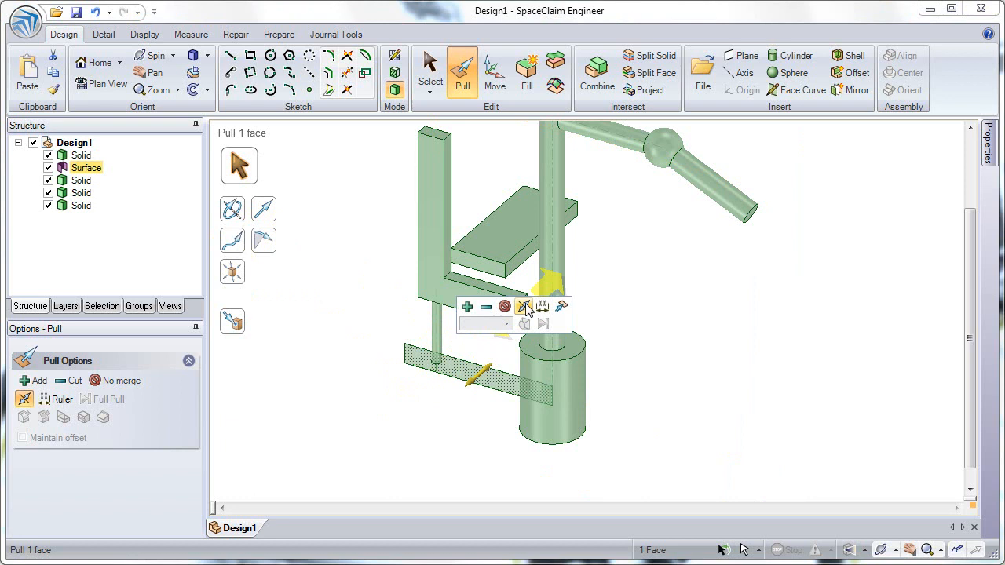
mouse_move(420, 407)
mouse_down()
mouse_move(402, 422)
mouse_move(424, 401)
mouse_up()
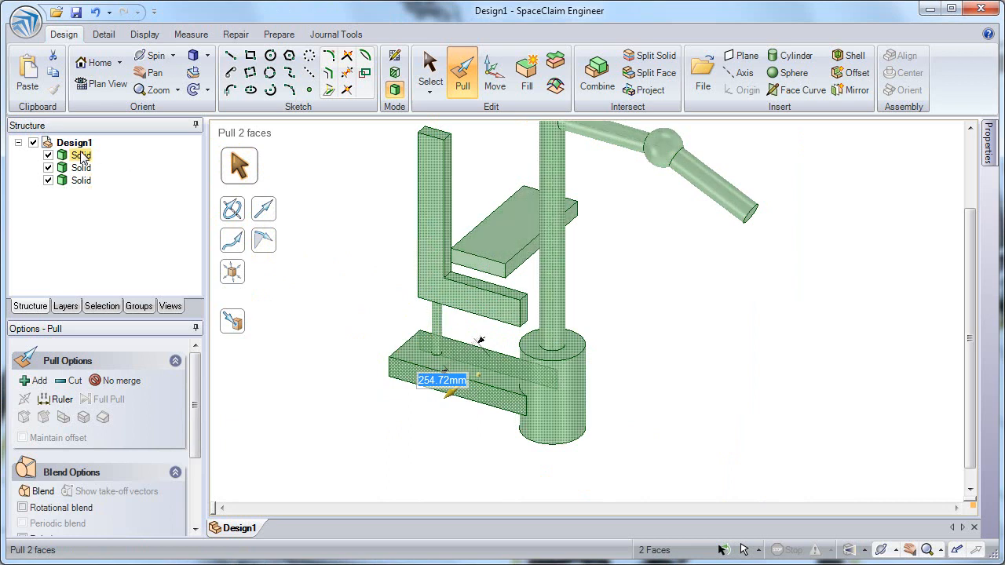
click(95, 12)
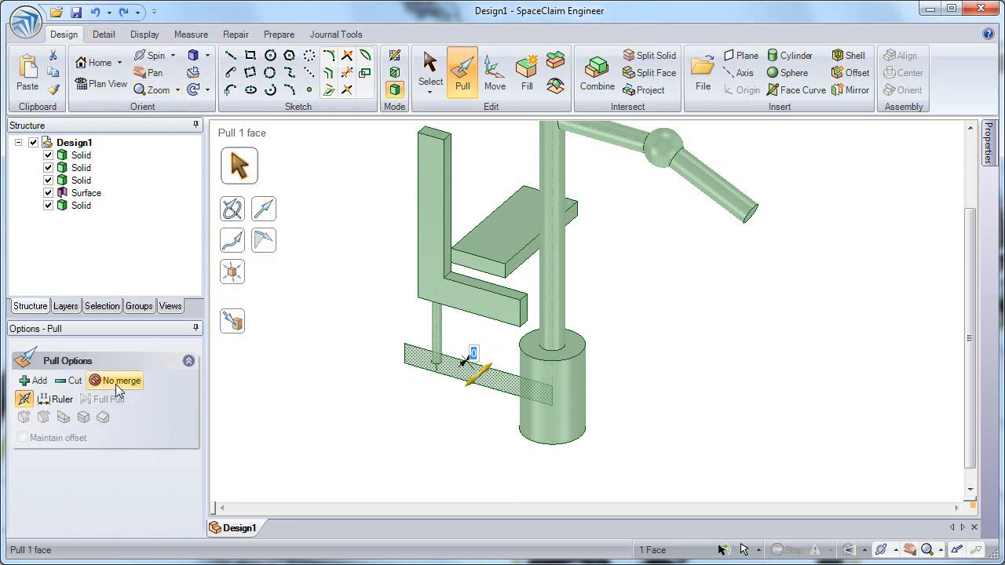
Pull the bottom rectangle surface about 205 mm into a separate solid base plate with No merge.
click(459, 376)
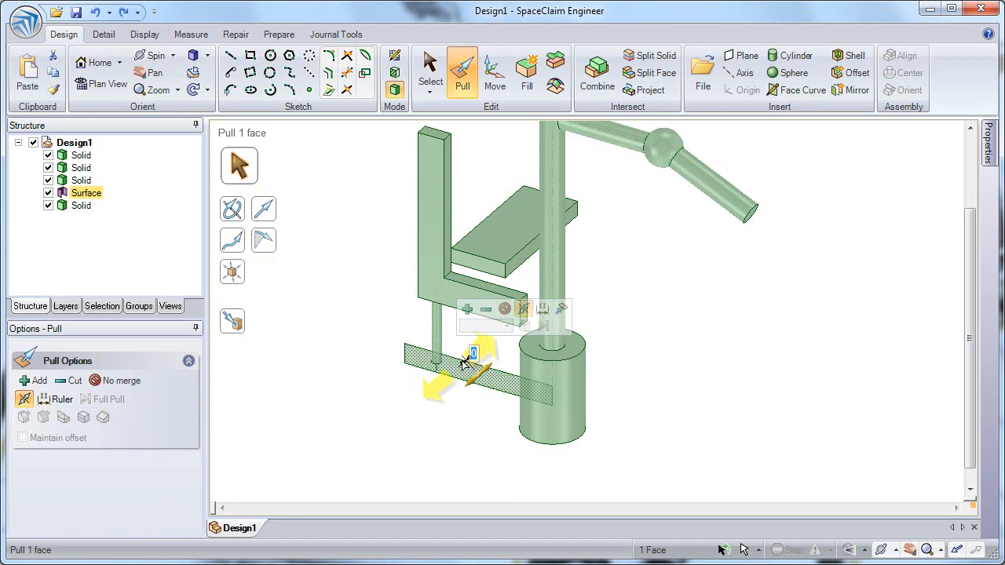
click(507, 310)
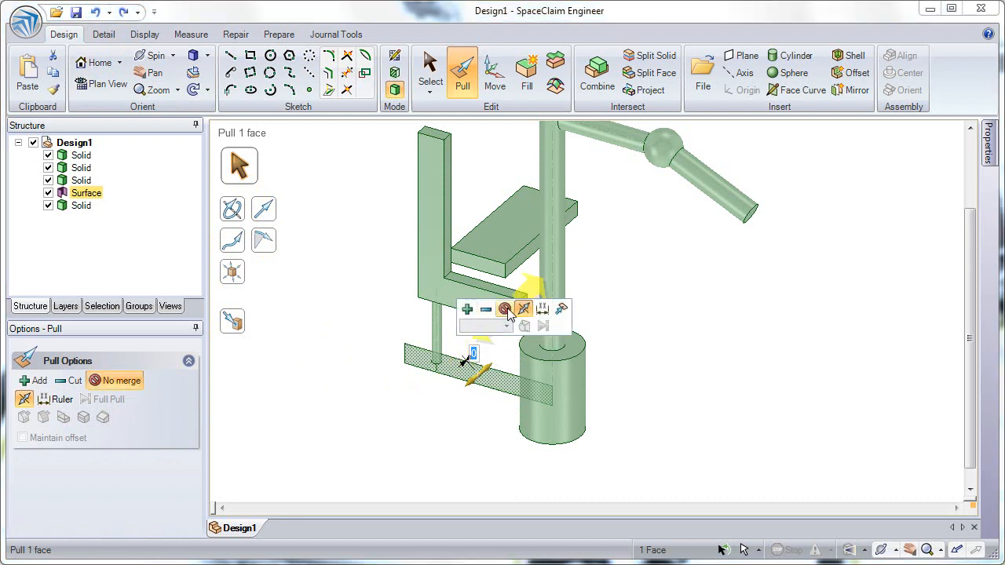
drag(431, 403, 420, 417)
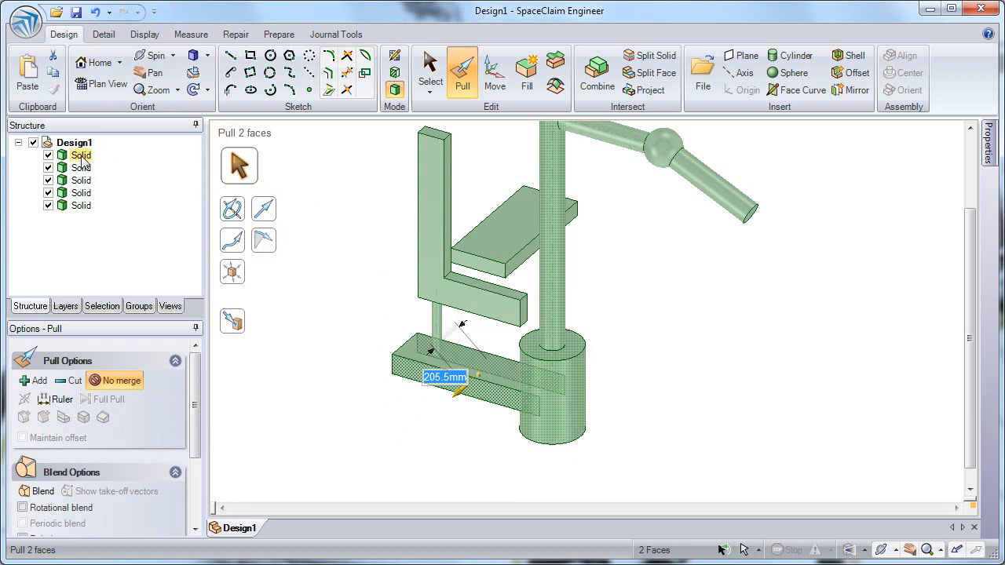
click(386, 240)
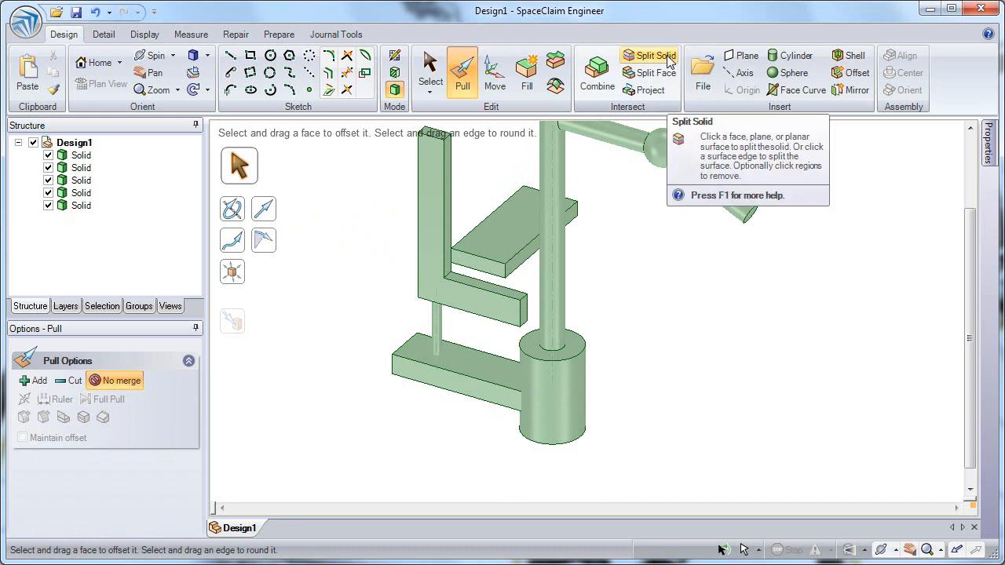
Start Split Solid and pick the upright cylinder solid as the target.
click(652, 56)
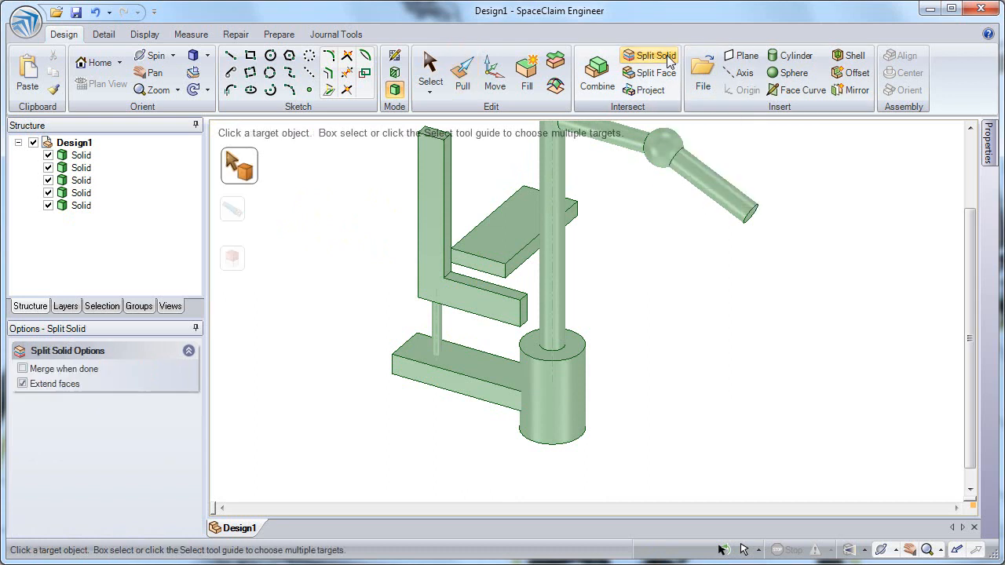
click(569, 358)
mouse_move(569, 358)
middle_down()
mouse_move(566, 347)
mouse_move(570, 367)
middle_up()
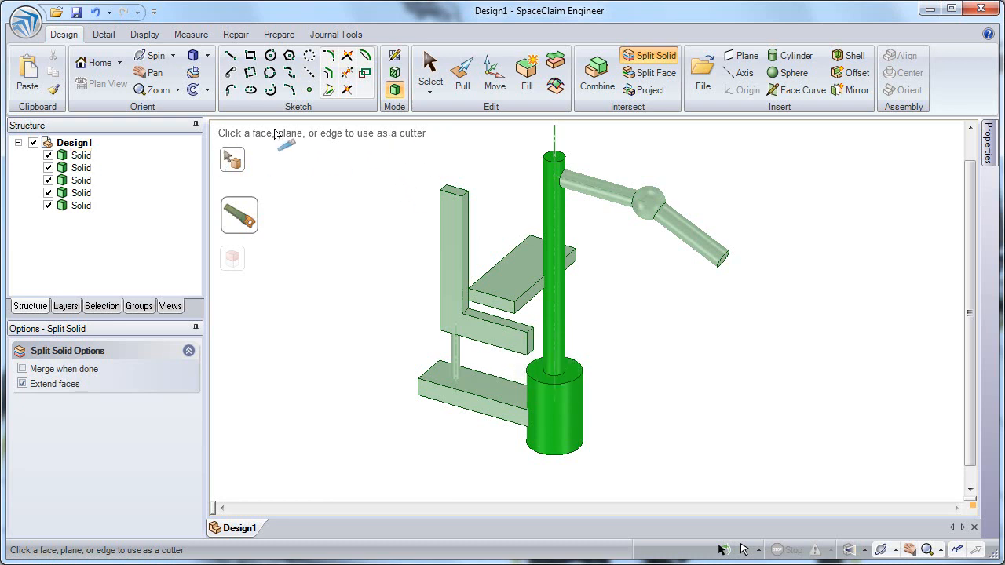
Open the program options and review the Popular settings.
click(26, 23)
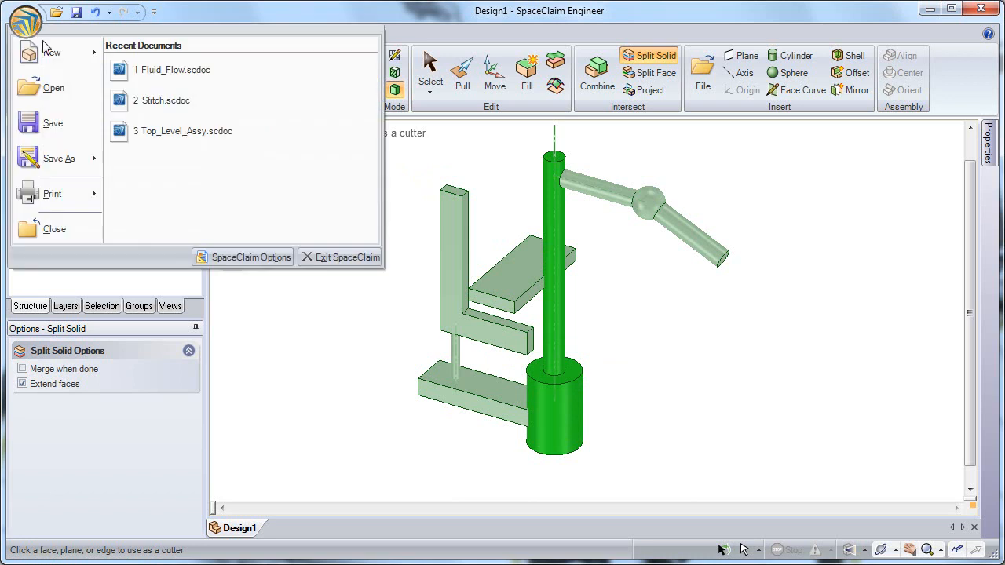
click(267, 257)
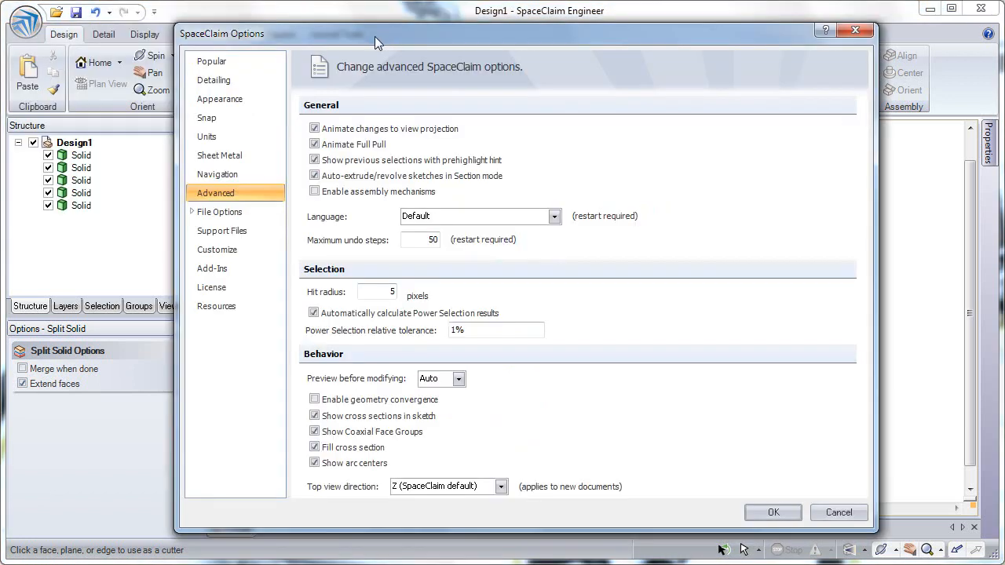
click(229, 66)
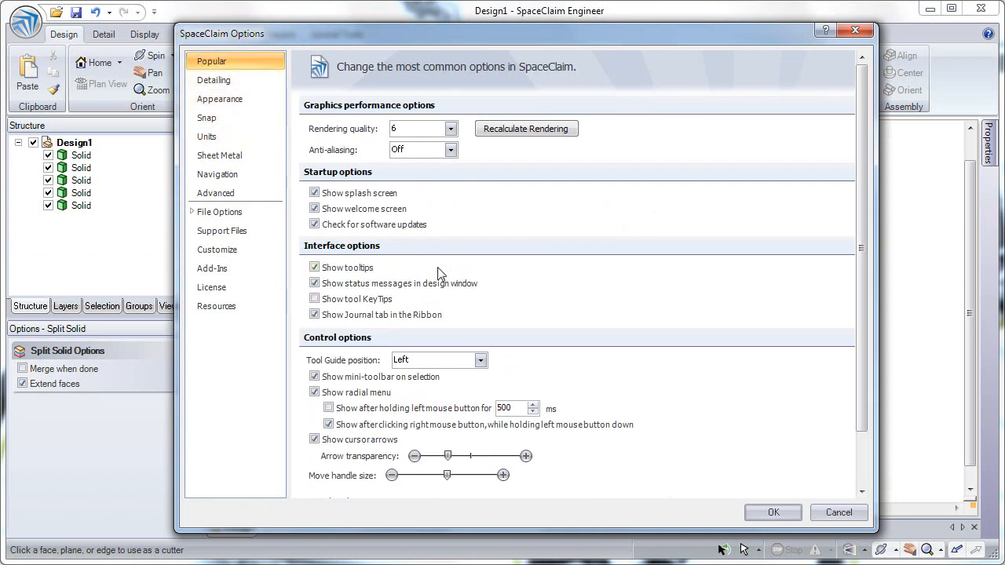
click(774, 513)
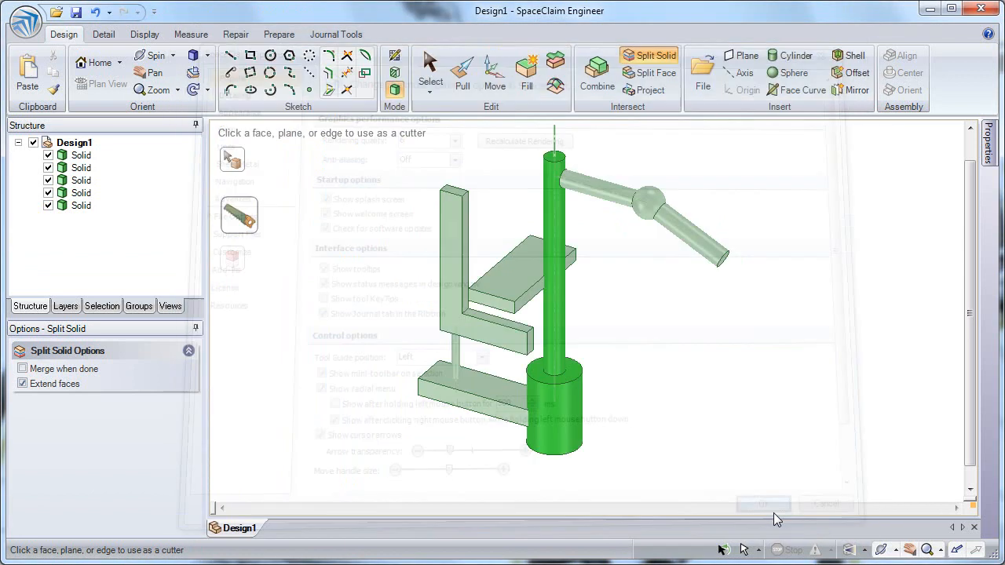
Split the upright column off using the top face of the base cylinder as the cutter.
click(578, 372)
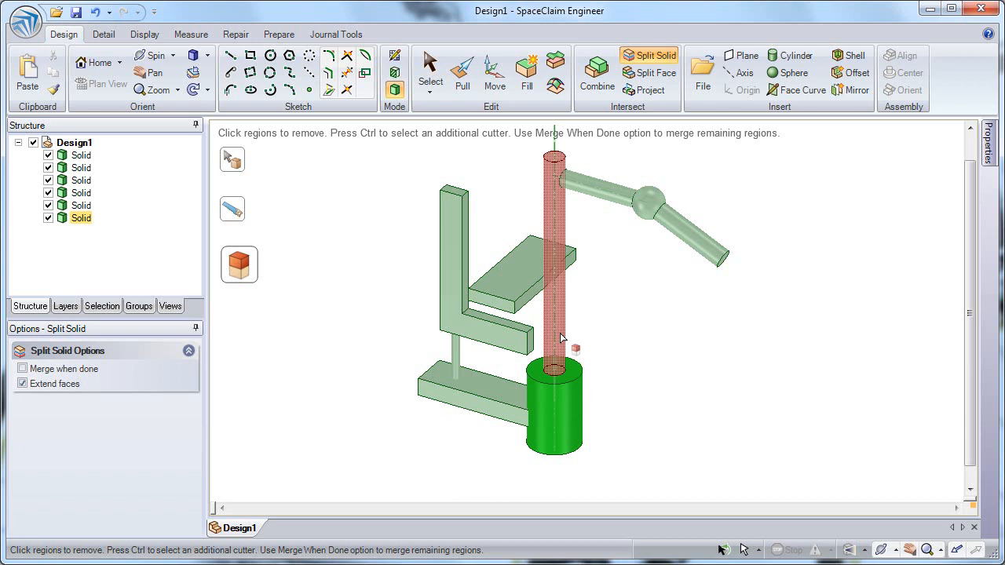
key(Escape)
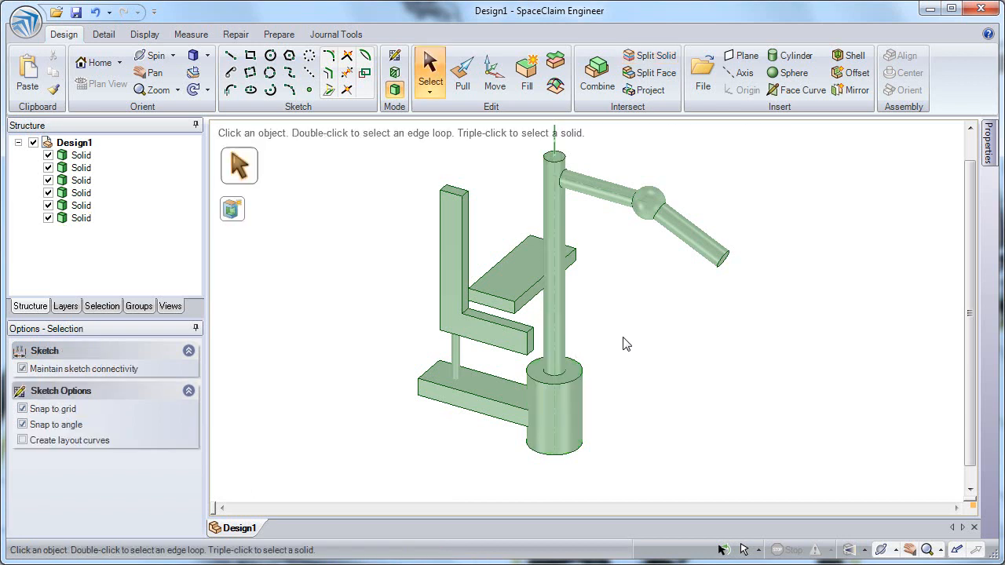
Combine the new base plate with the base cylinder into one solid.
click(604, 71)
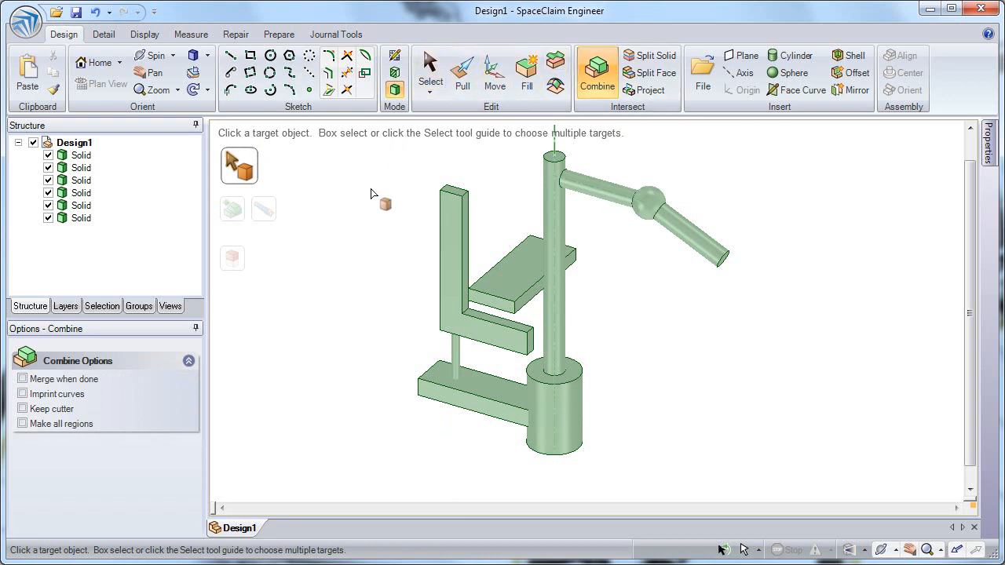
click(500, 395)
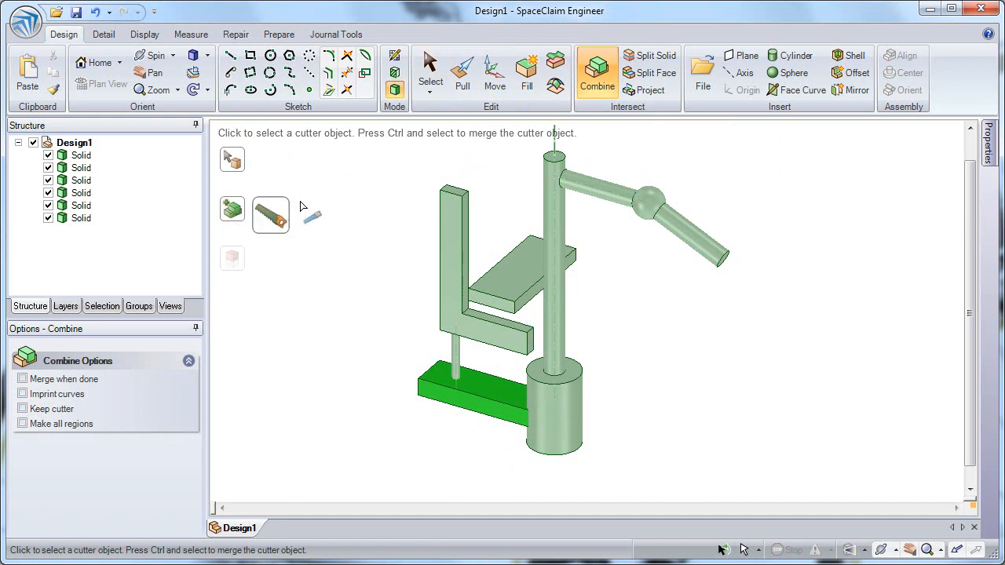
key(ctrl)
key(ctrl)
key(ctrl)
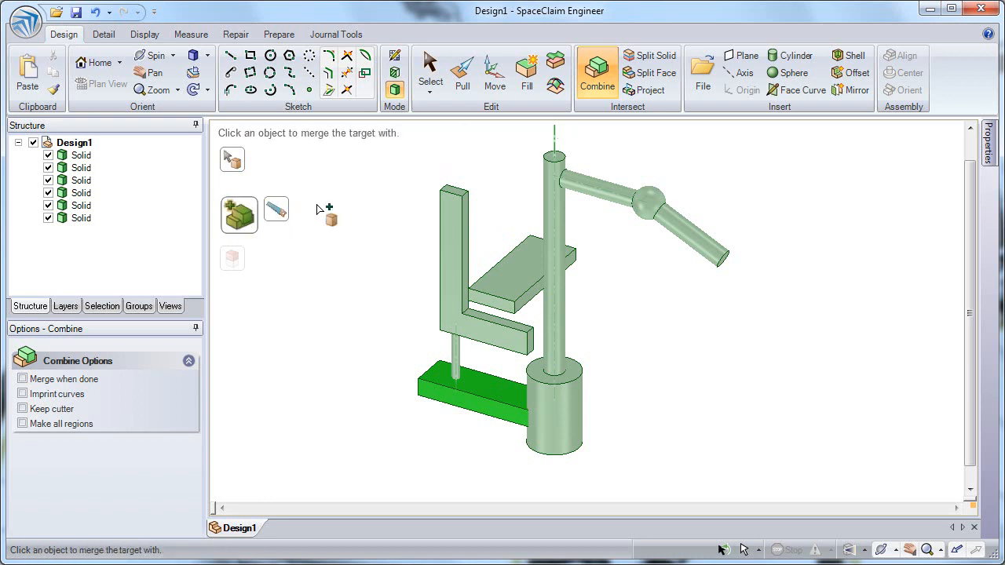
click(552, 423)
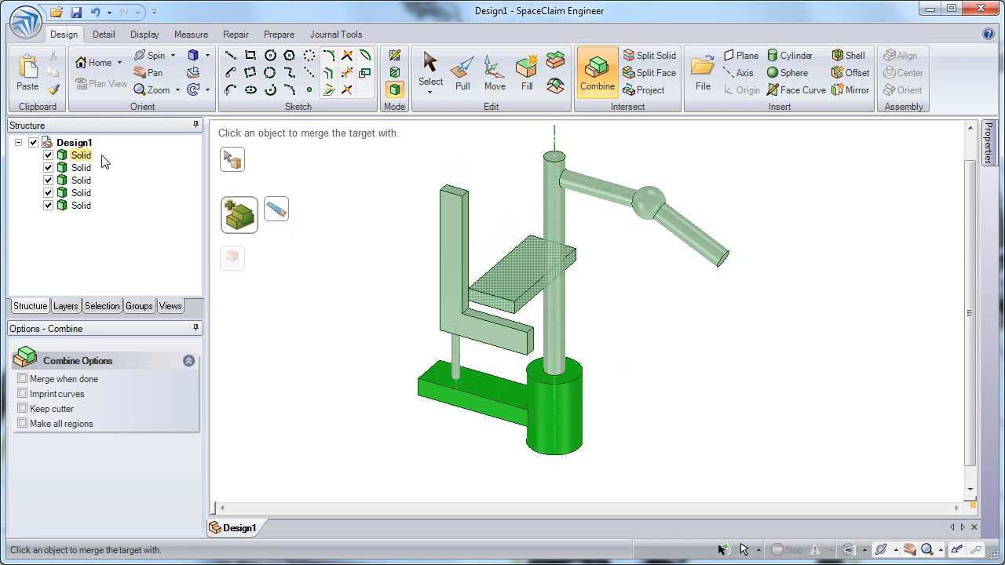
key(Escape)
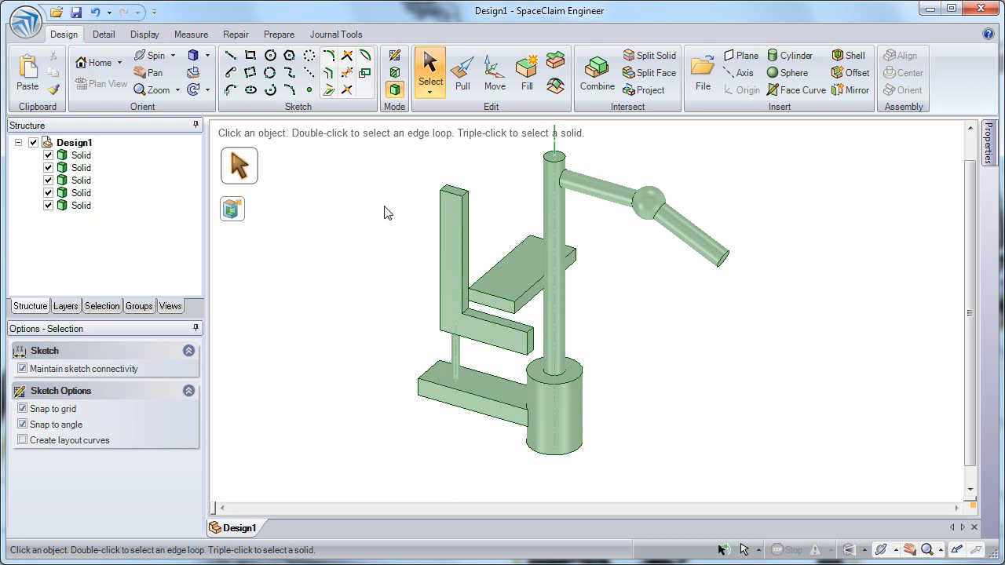
Move each of the five solids into its own new component.
click(71, 161)
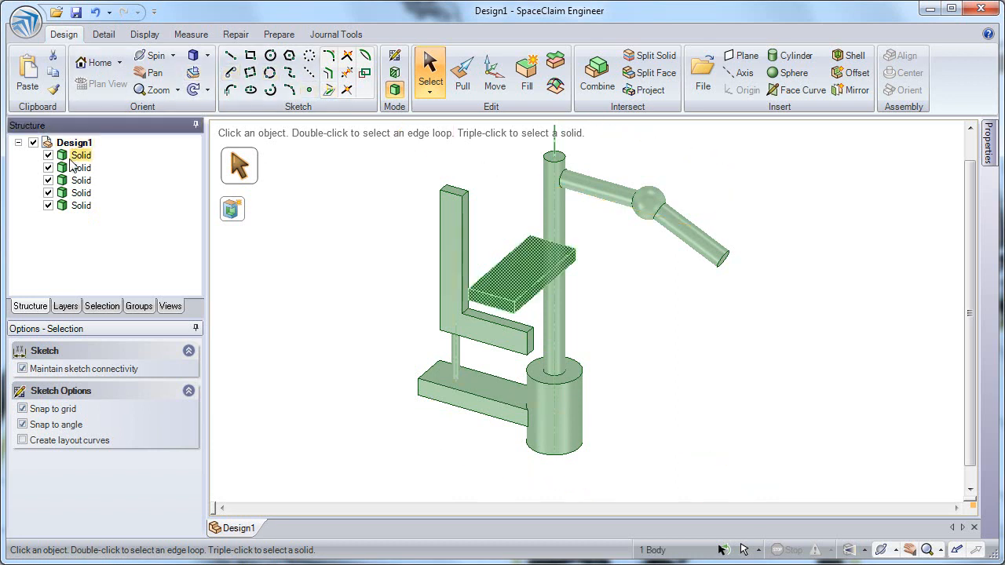
shift+click(81, 206)
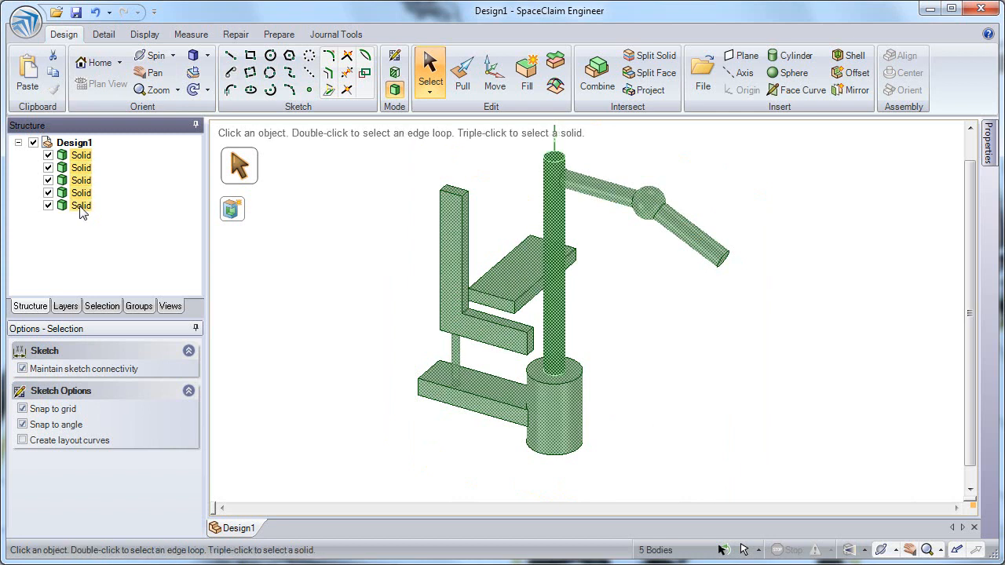
right_click(82, 212)
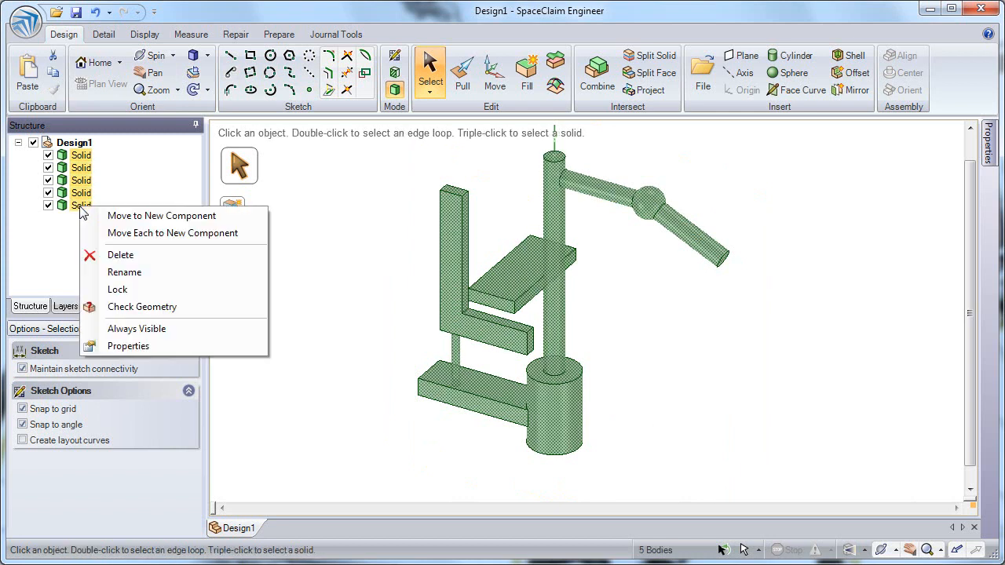
click(146, 234)
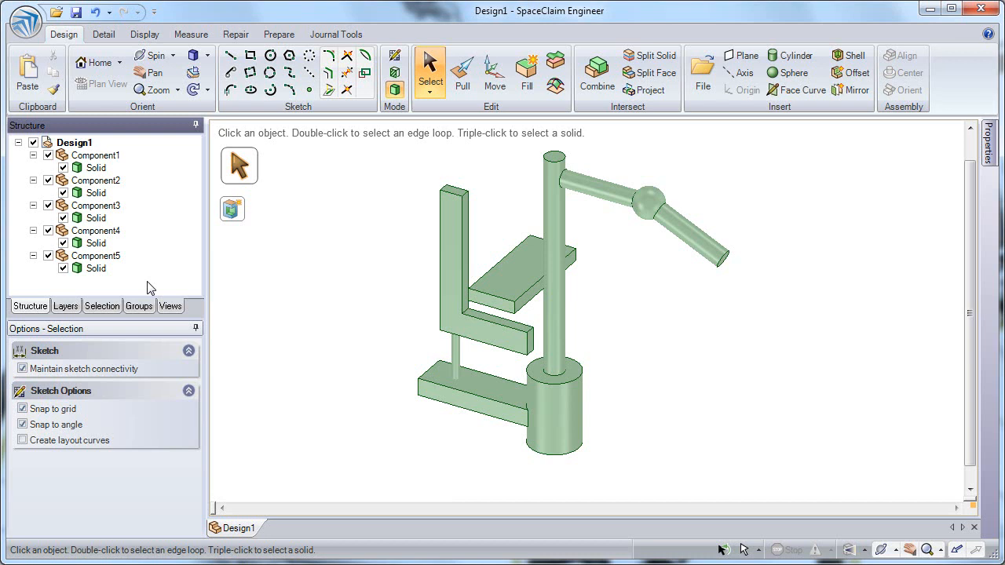
Color the horizontal seat plate blue.
click(507, 284)
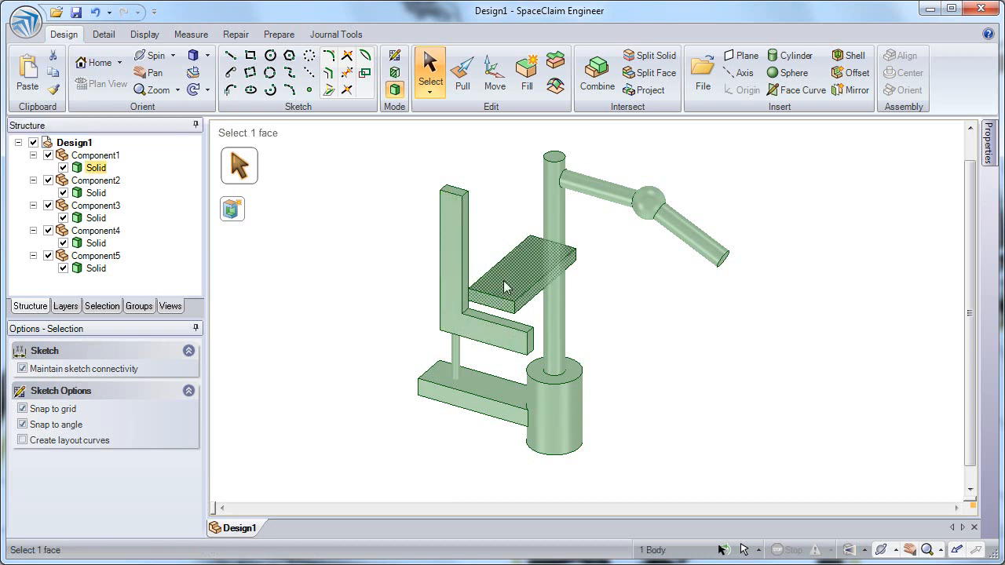
click(150, 37)
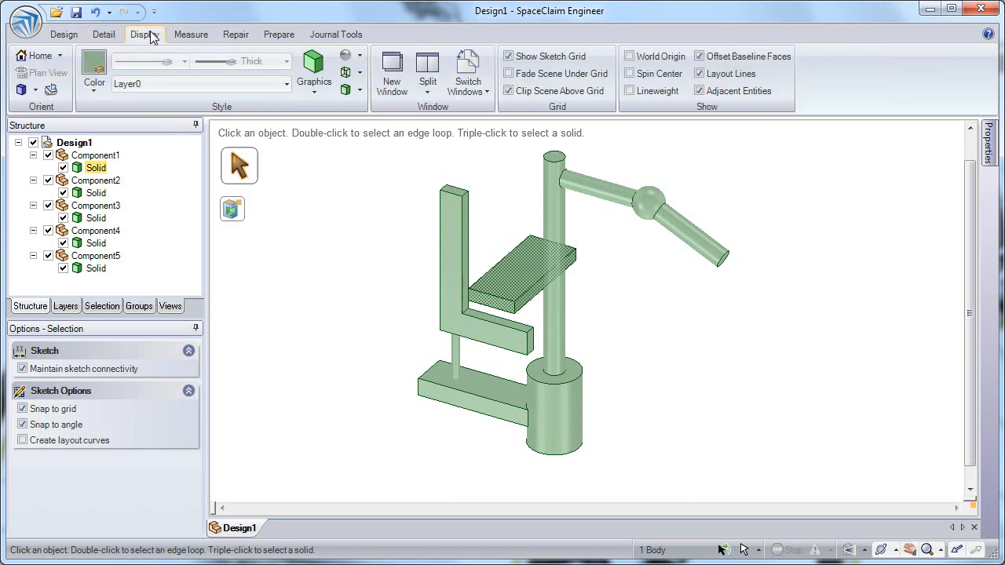
click(96, 88)
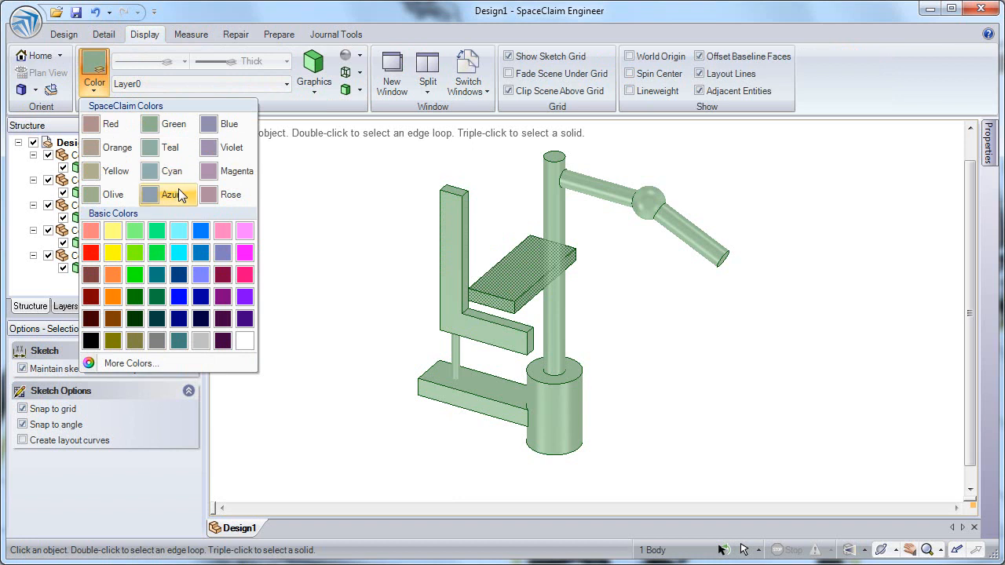
click(235, 124)
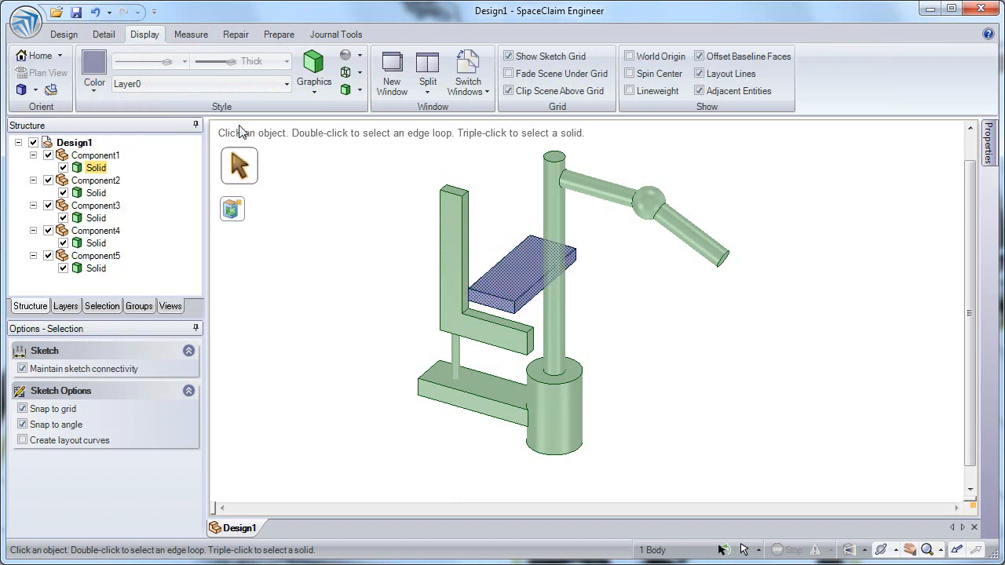
click(374, 286)
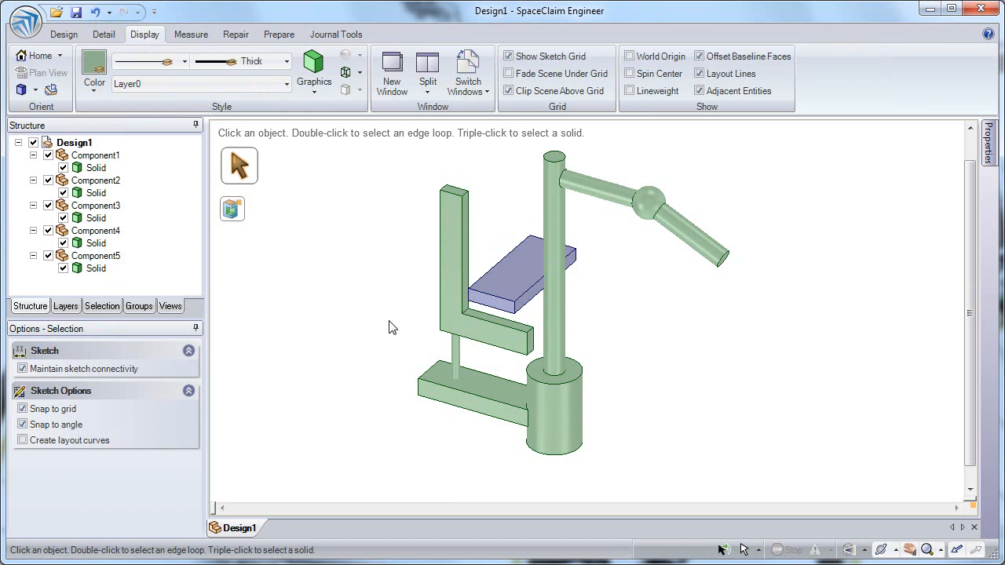
Add the Color command from the Style category to the Quick Access Toolbar.
click(154, 14)
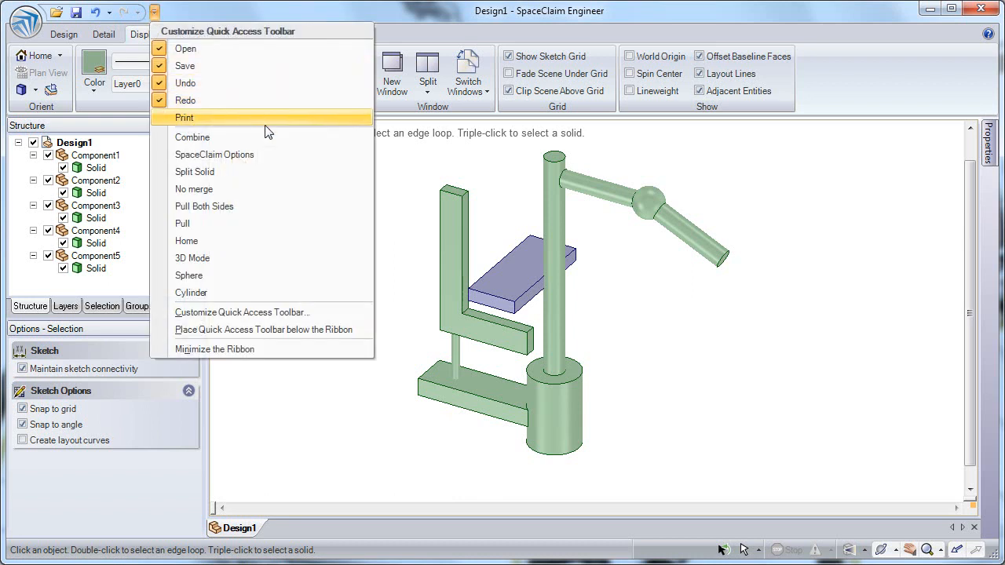
click(282, 313)
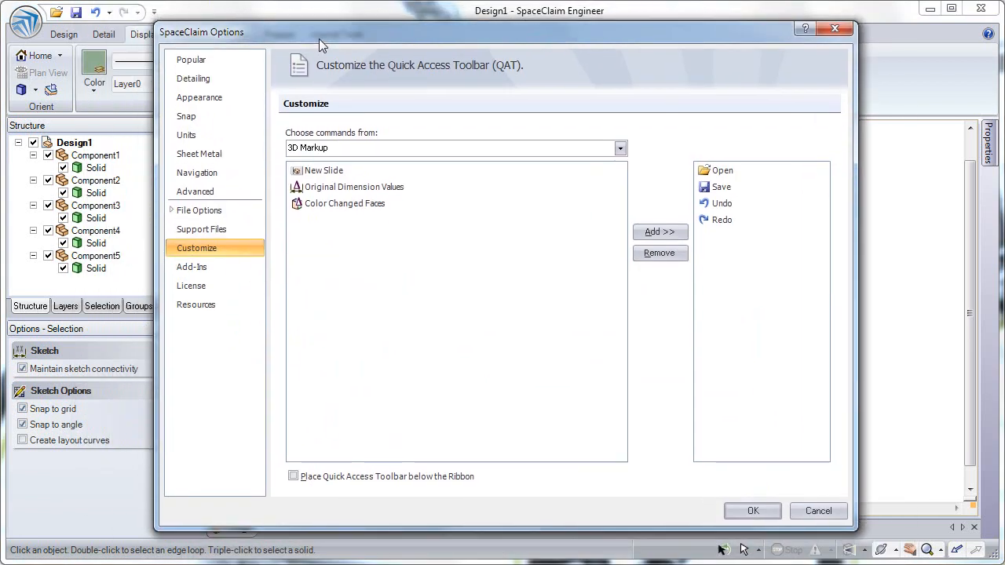
click(620, 149)
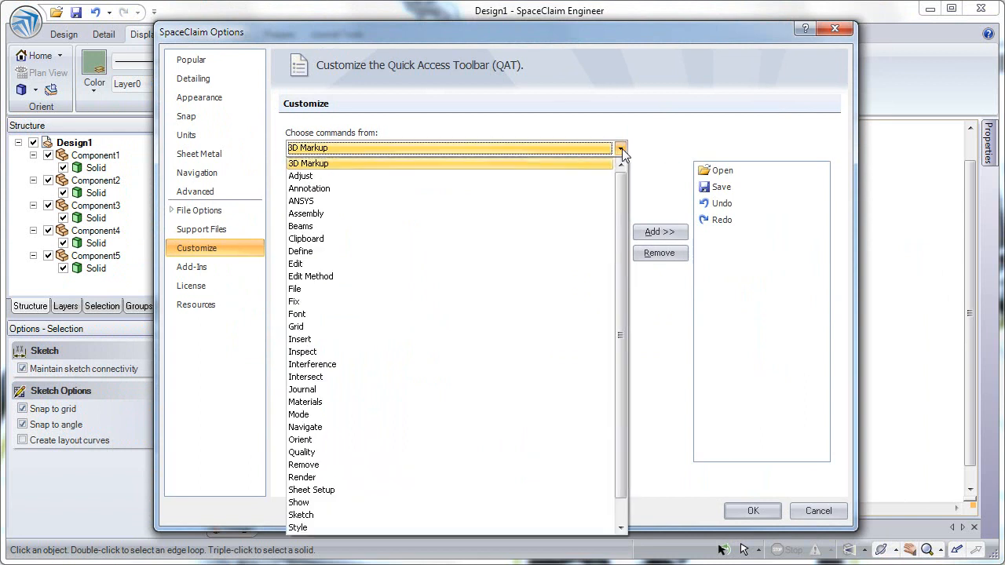
click(392, 529)
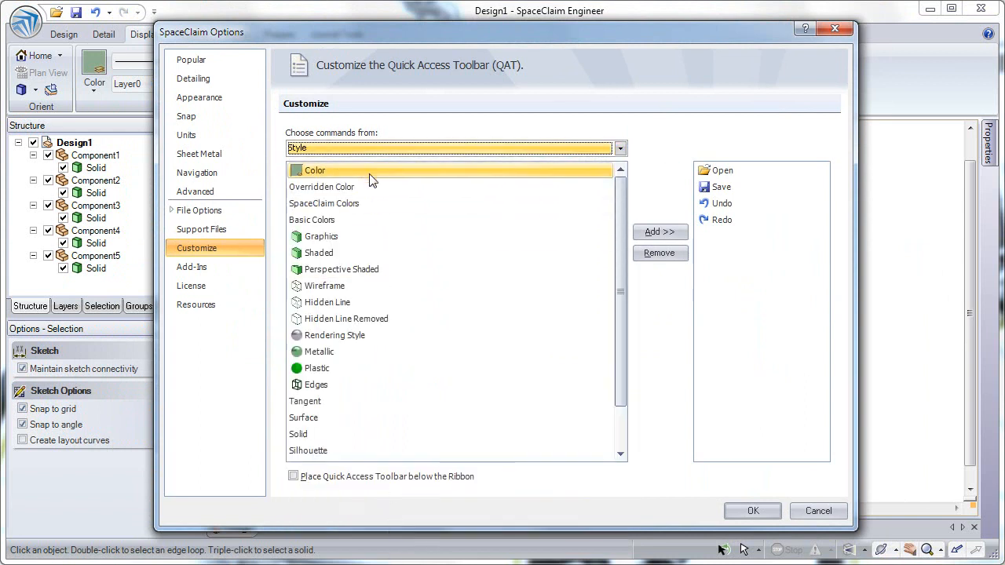
click(525, 172)
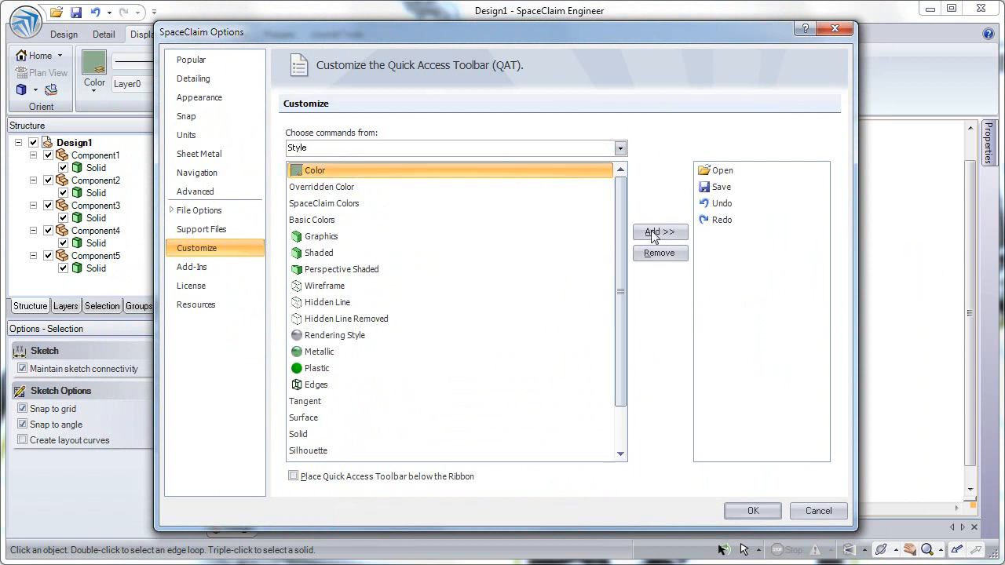
click(653, 229)
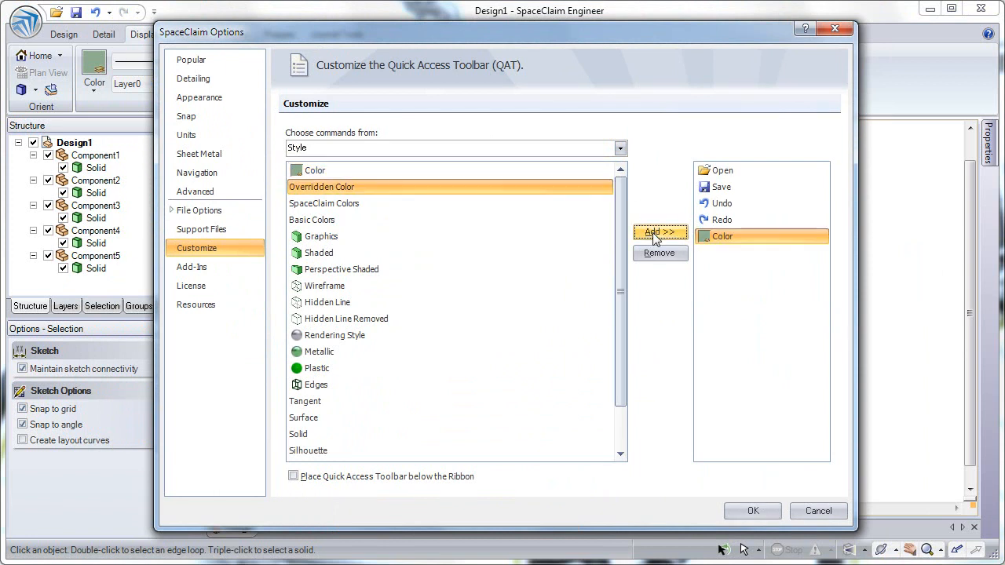
click(753, 511)
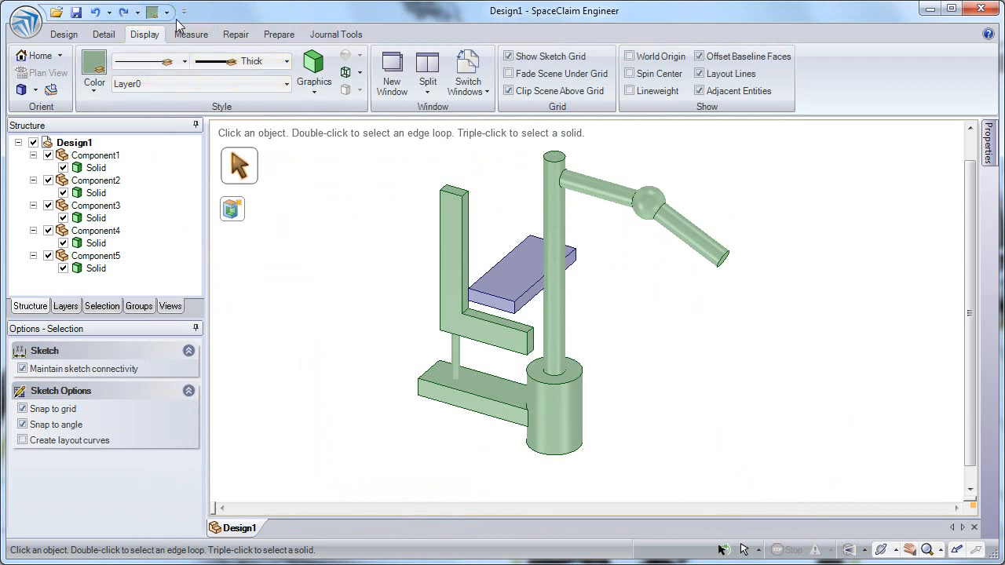
Select the upright column solid and color it red.
click(552, 185)
triple_click(550, 181)
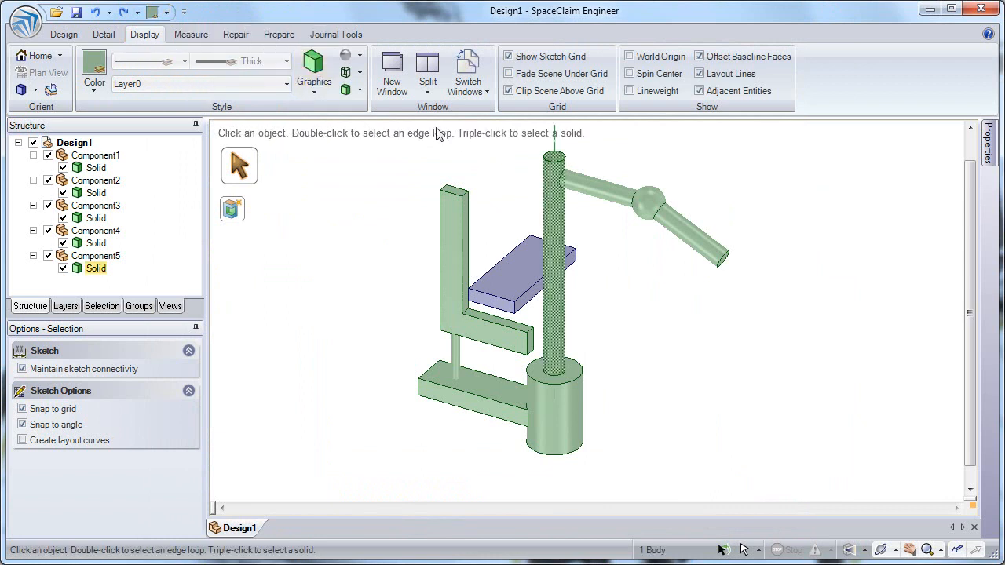
click(165, 12)
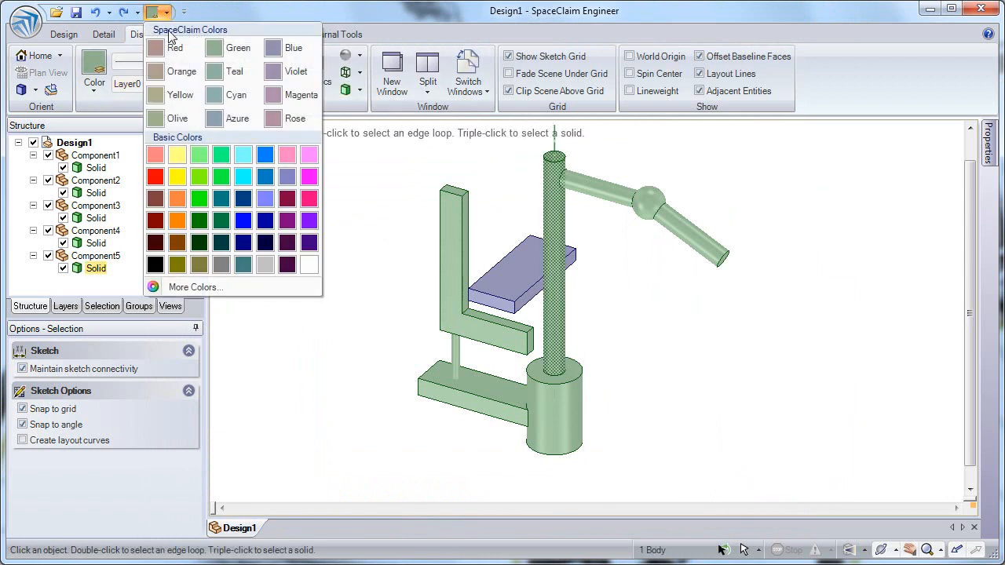
click(170, 50)
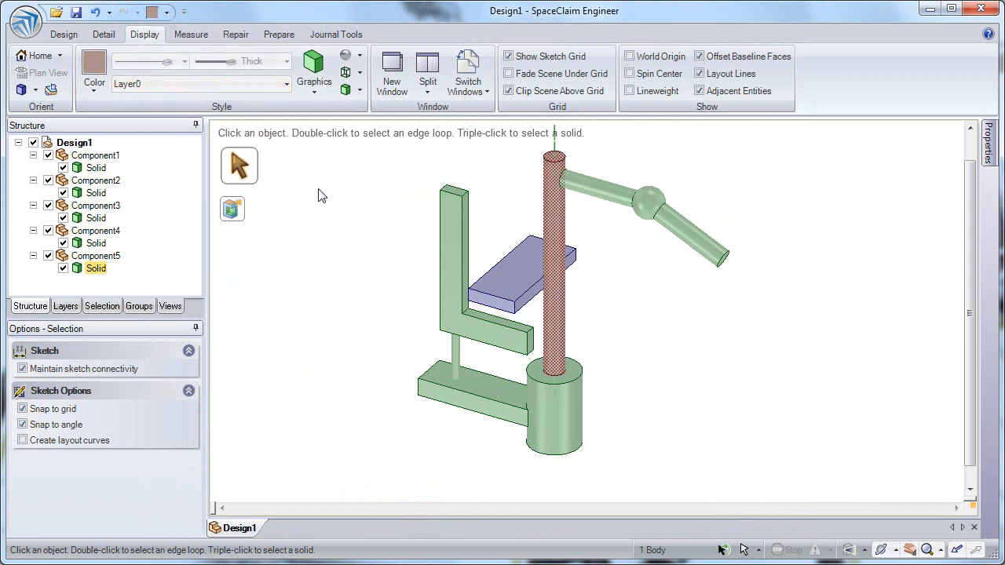
click(342, 214)
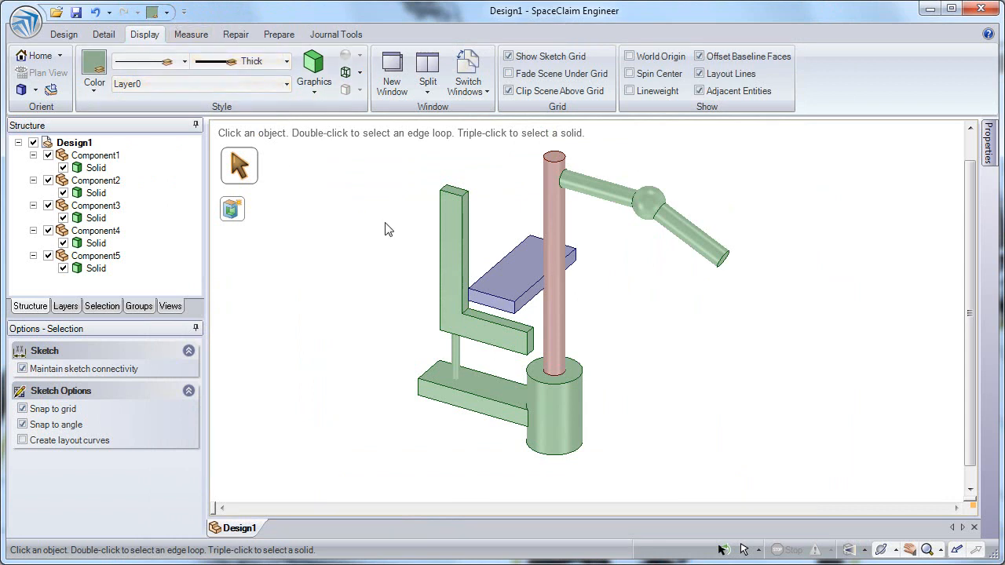
Replace Component3, the L-shaped bracket, with the SolidWorks assembly _office_chair.SLDASM from the Conceptual Design Session Parts folder.
click(65, 35)
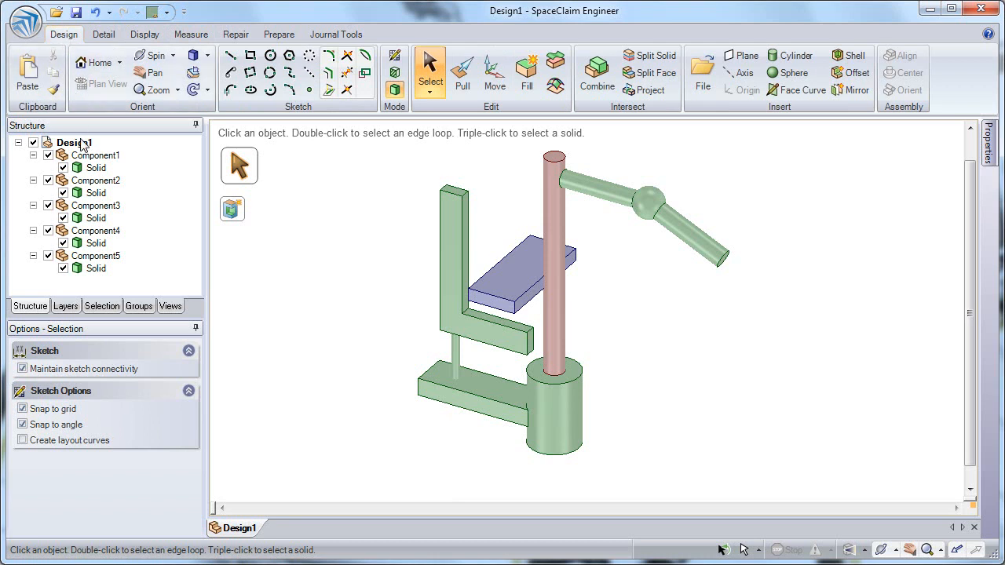
click(88, 220)
click(86, 208)
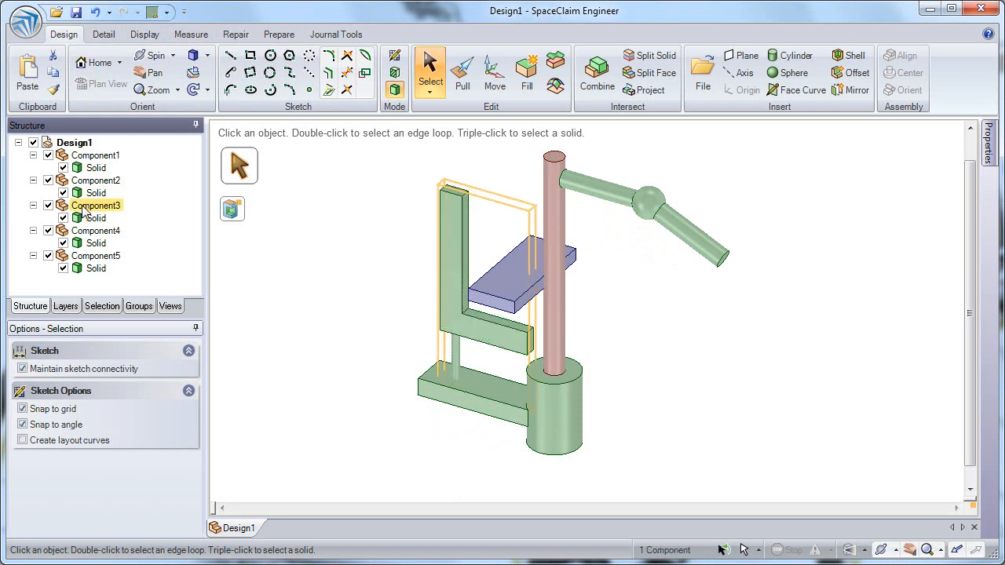
right_click(87, 209)
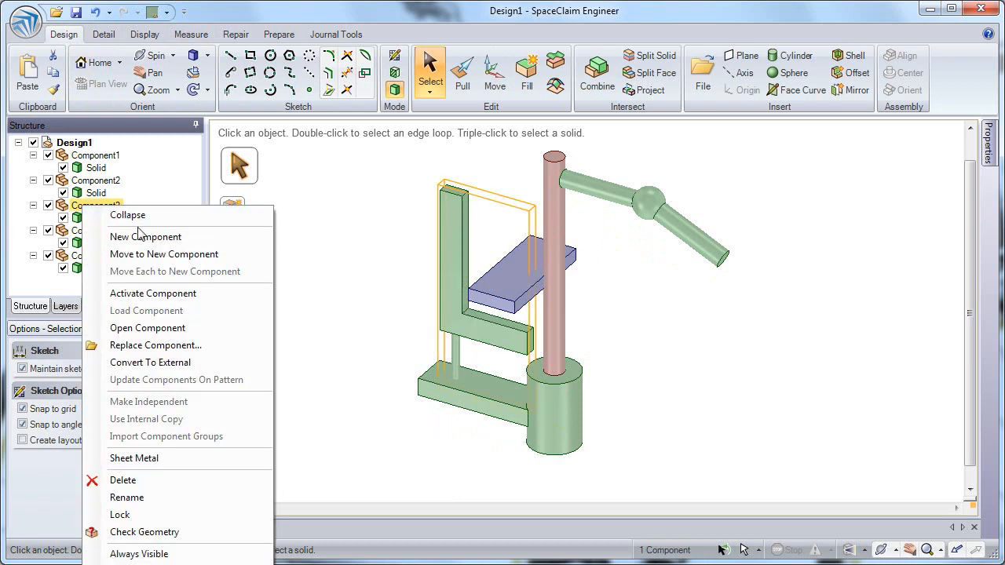
click(162, 346)
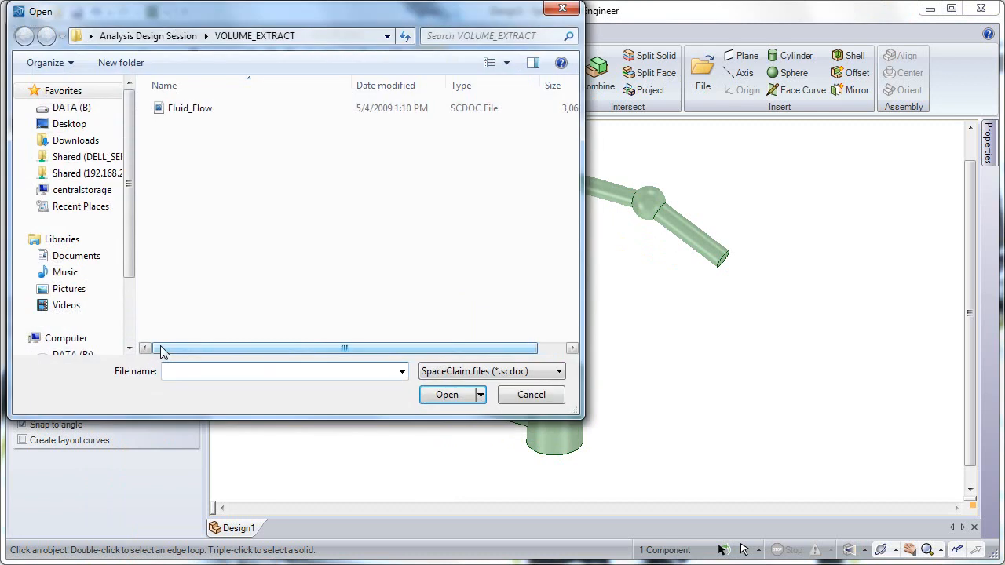
click(78, 126)
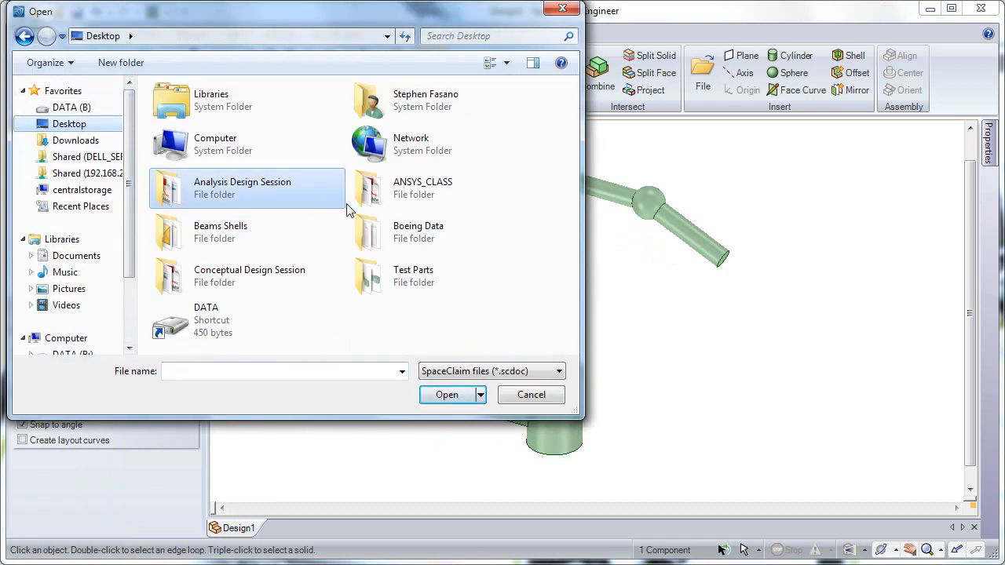
double_click(243, 269)
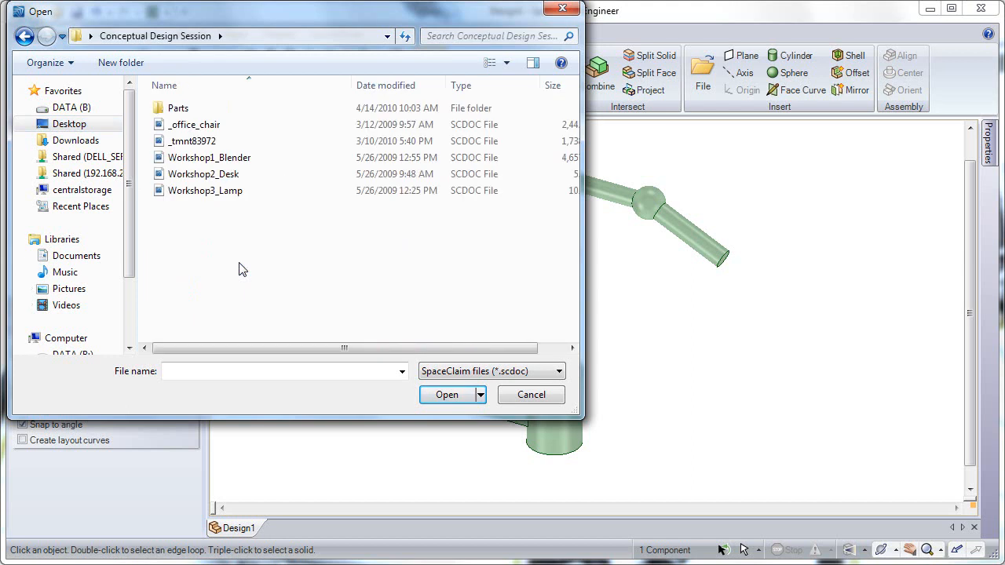
click(518, 373)
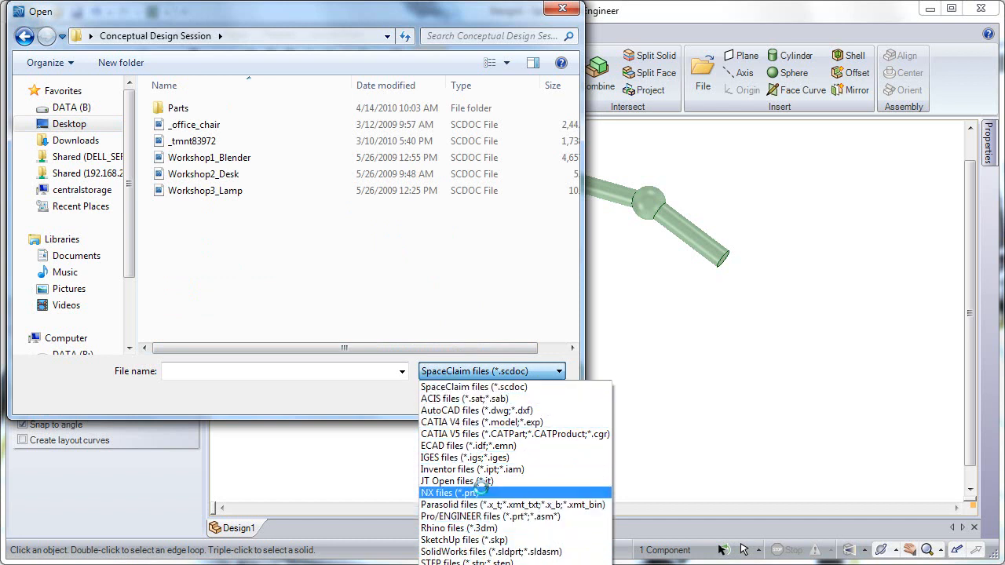
click(481, 552)
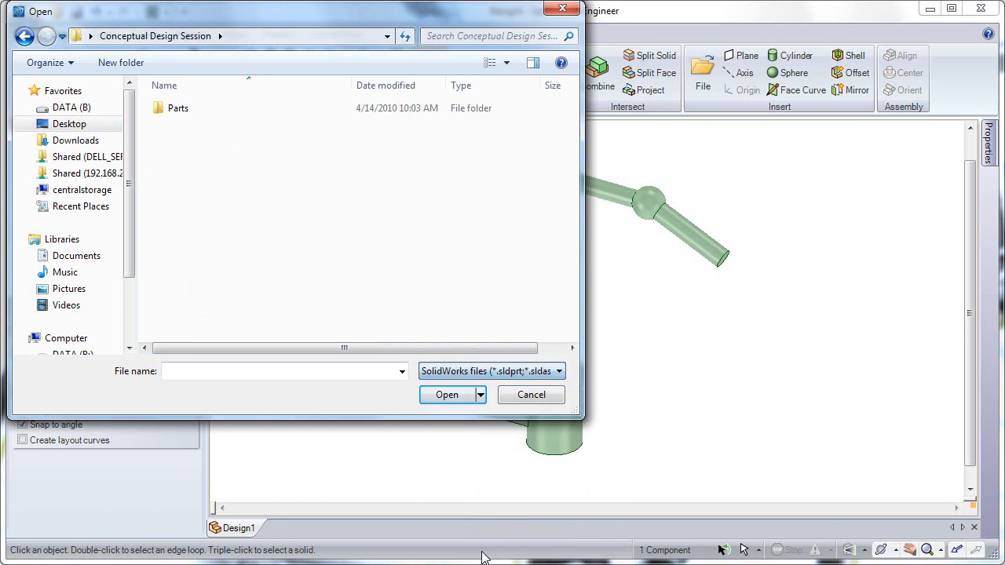
double_click(174, 109)
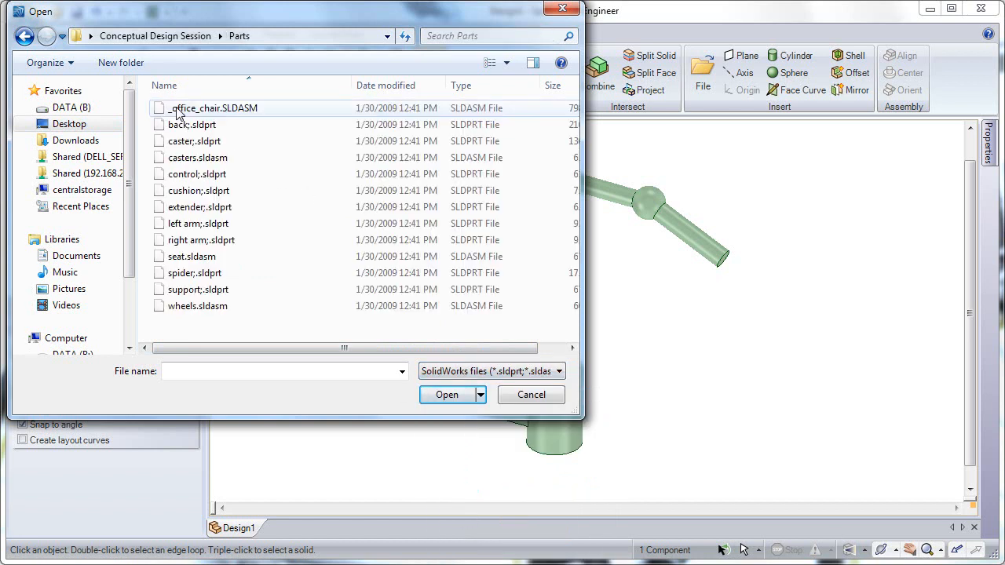
double_click(240, 110)
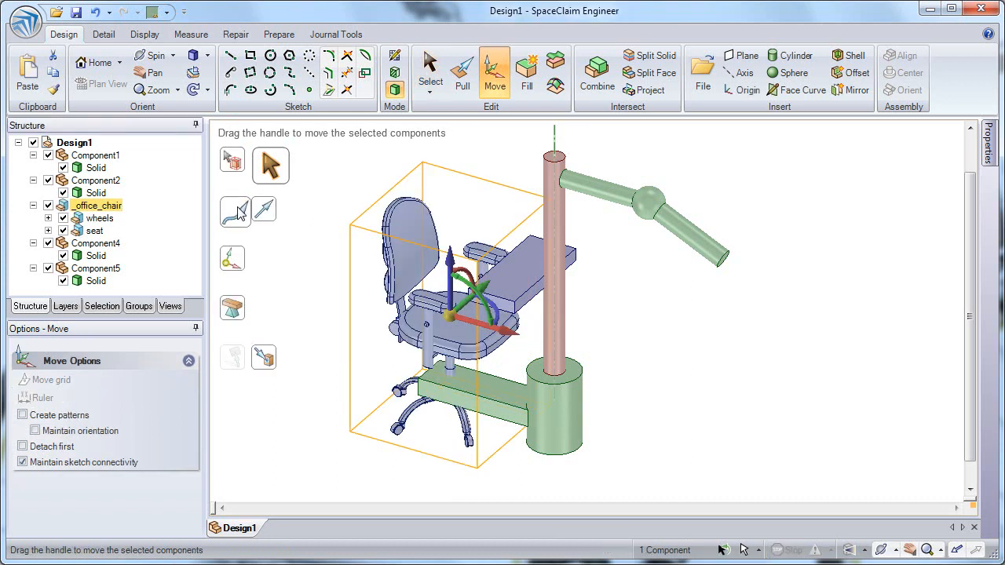
Hide the wheels subassembly of the office chair.
middle_drag(306, 262, 358, 266)
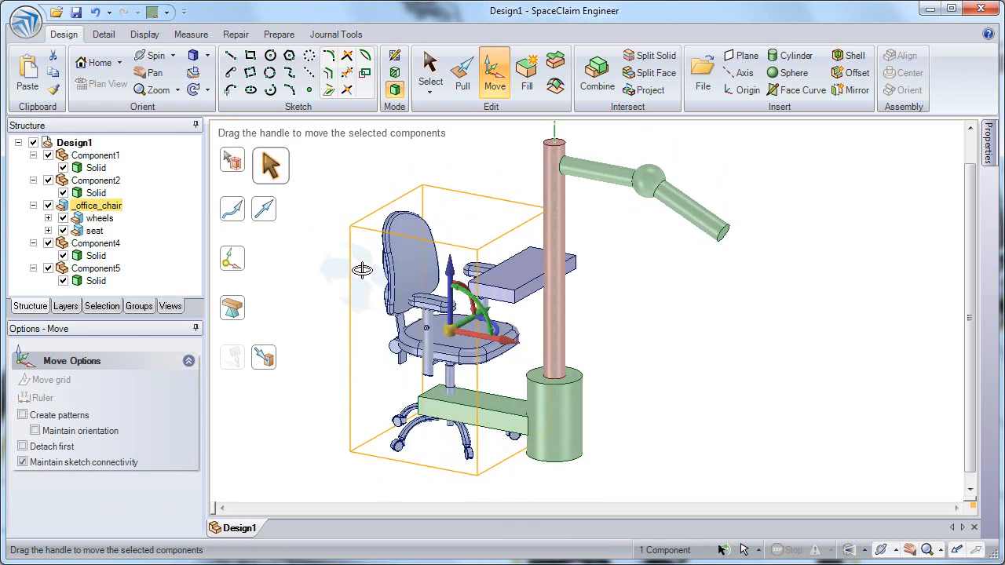
click(100, 220)
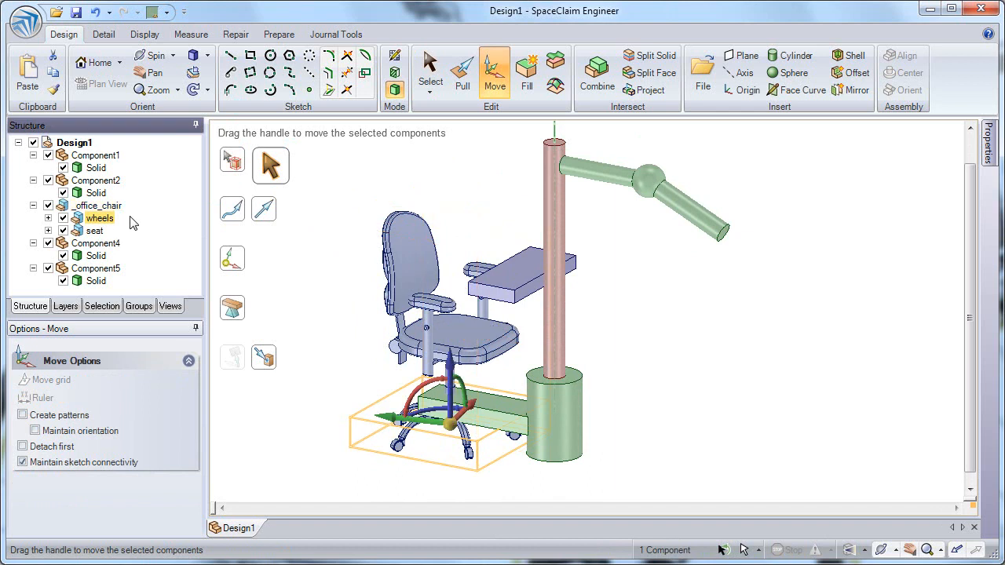
click(63, 219)
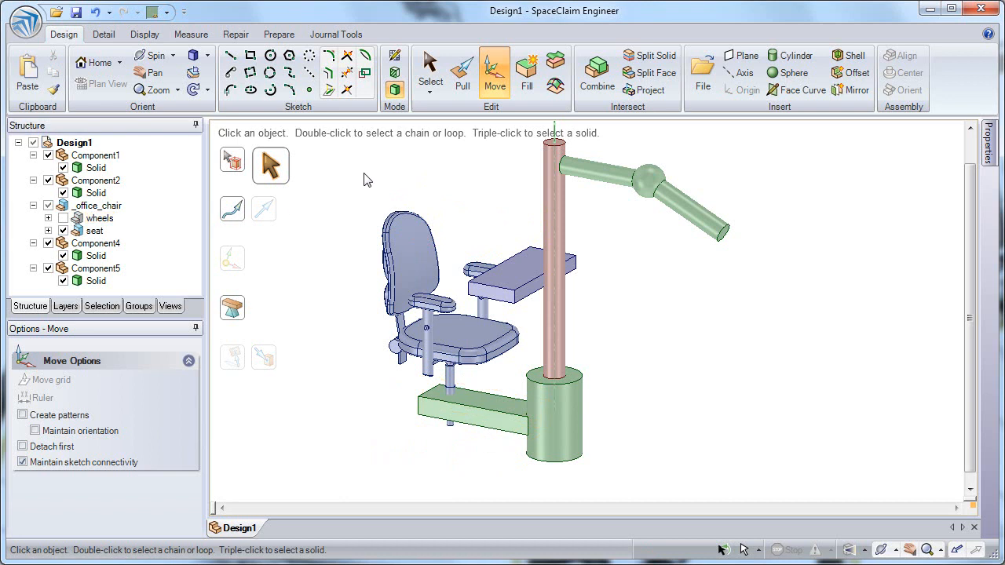
Replace Component2, the angled arm, with the Pro/ENGINEER assembly _tmnt83972.asm.1 from the same Parts folder.
mouse_move(343, 282)
middle_down()
mouse_move(336, 233)
mouse_move(334, 298)
middle_up()
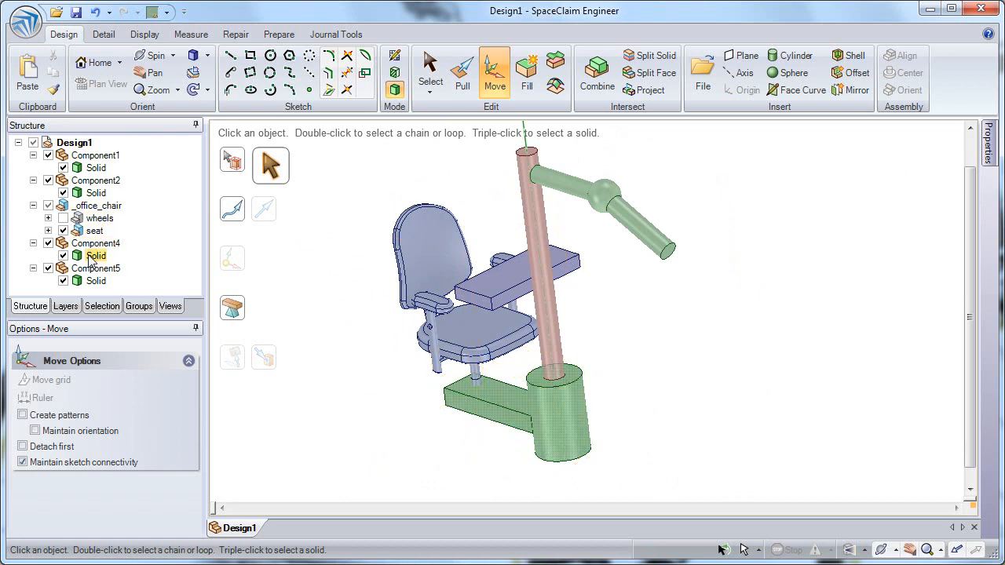
click(94, 181)
right_click(93, 180)
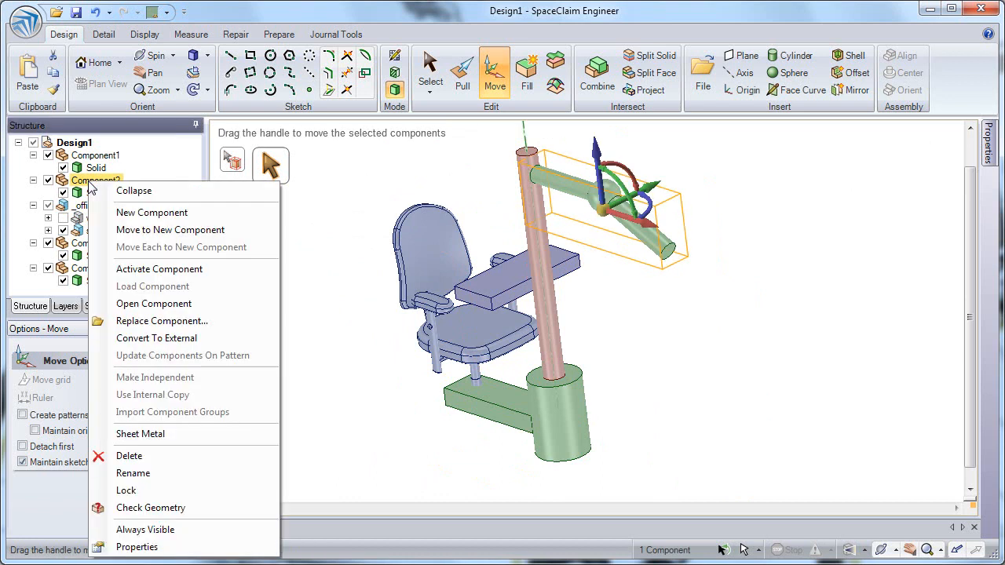
click(161, 322)
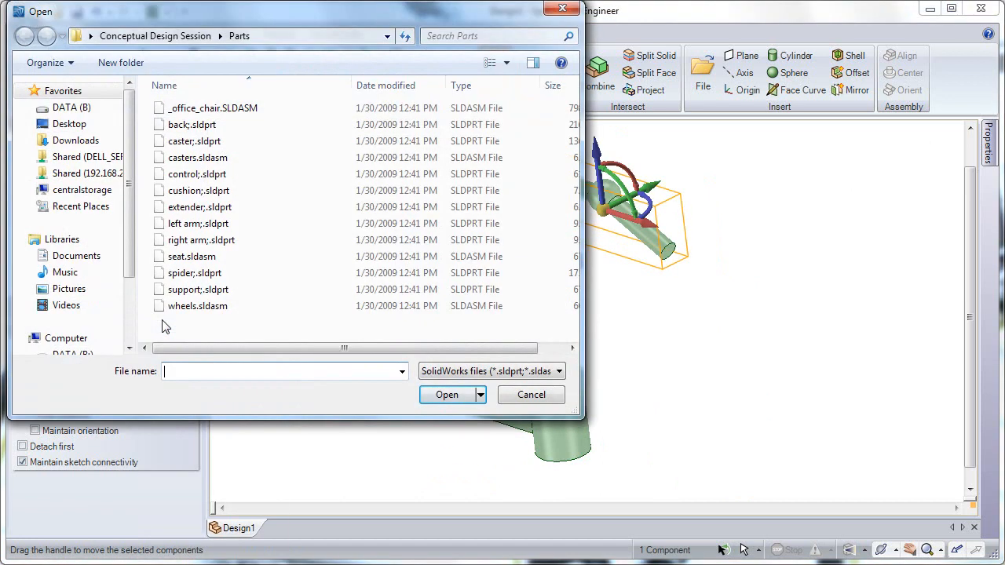
click(498, 372)
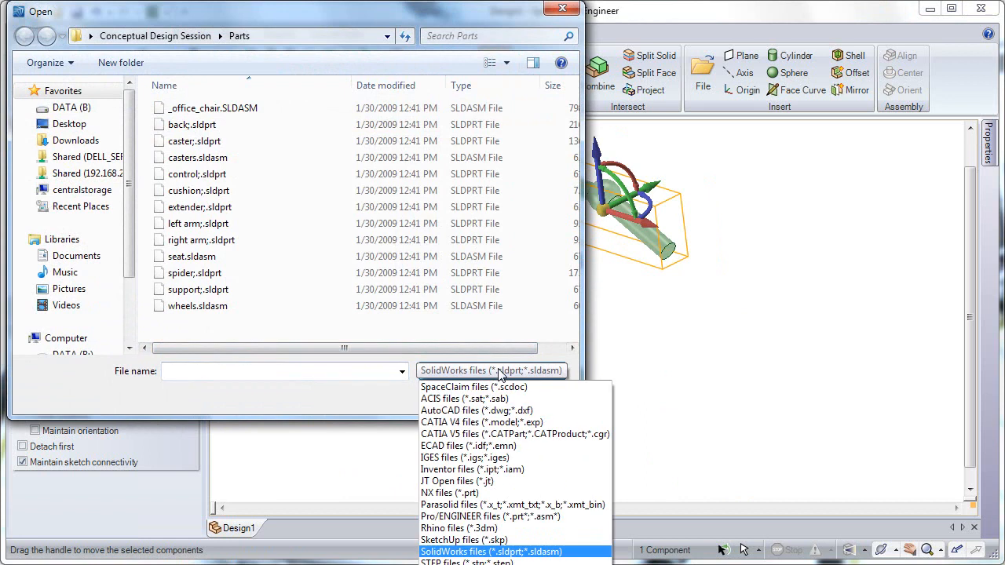
click(498, 516)
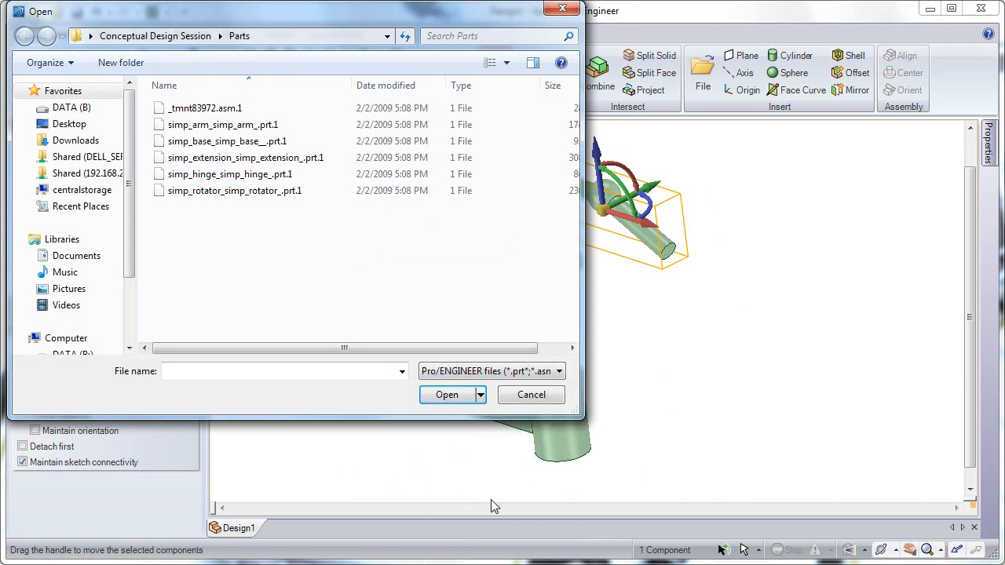
double_click(246, 108)
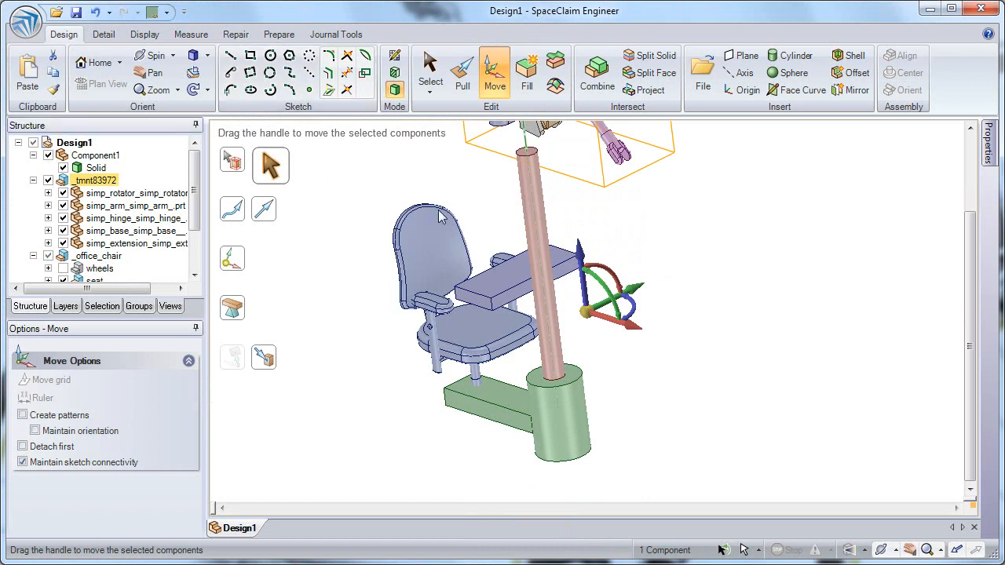
Move the imported robot-arm assembly up above the top of the column and collapse it in the structure tree.
ctrl+middle_drag(491, 216, 498, 191)
shift+middle_drag(498, 191, 548, 254)
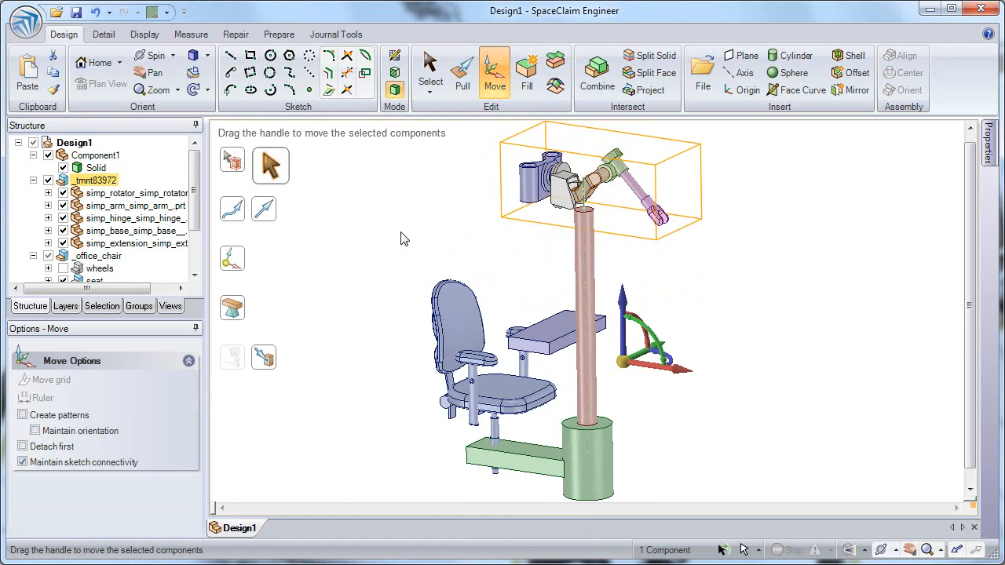
click(33, 181)
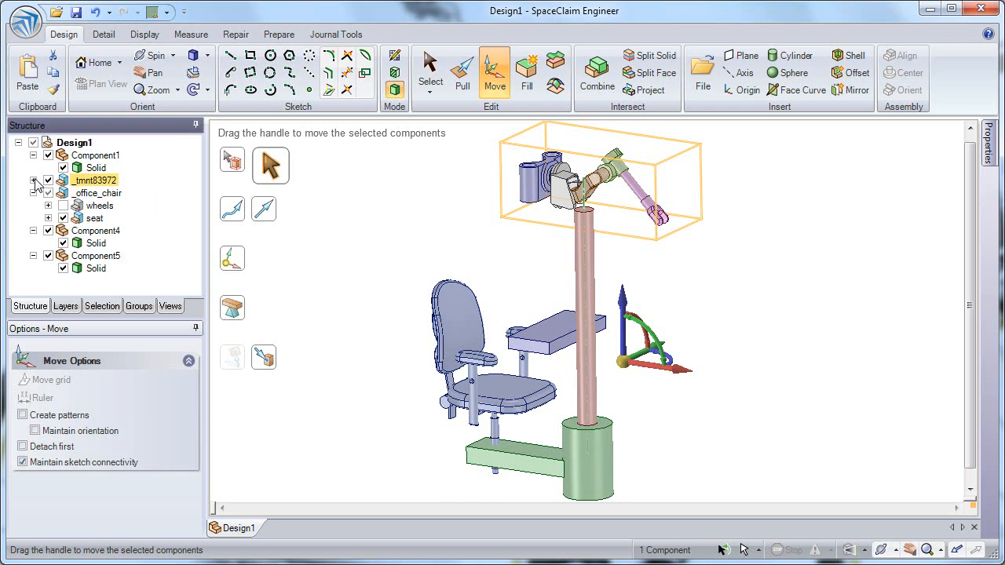
click(407, 225)
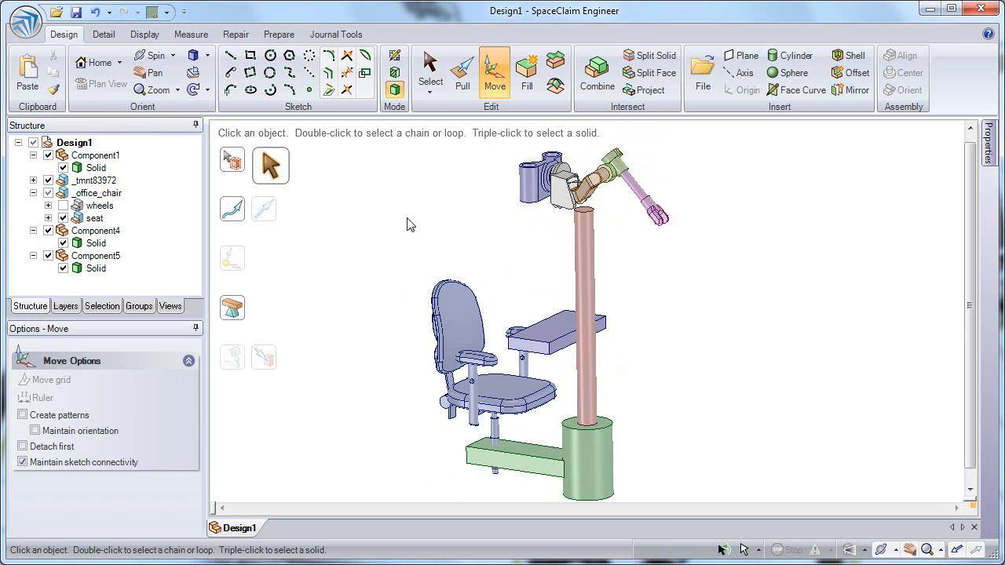
middle_drag(553, 241, 582, 320)
scroll(646, 258, up, 4)
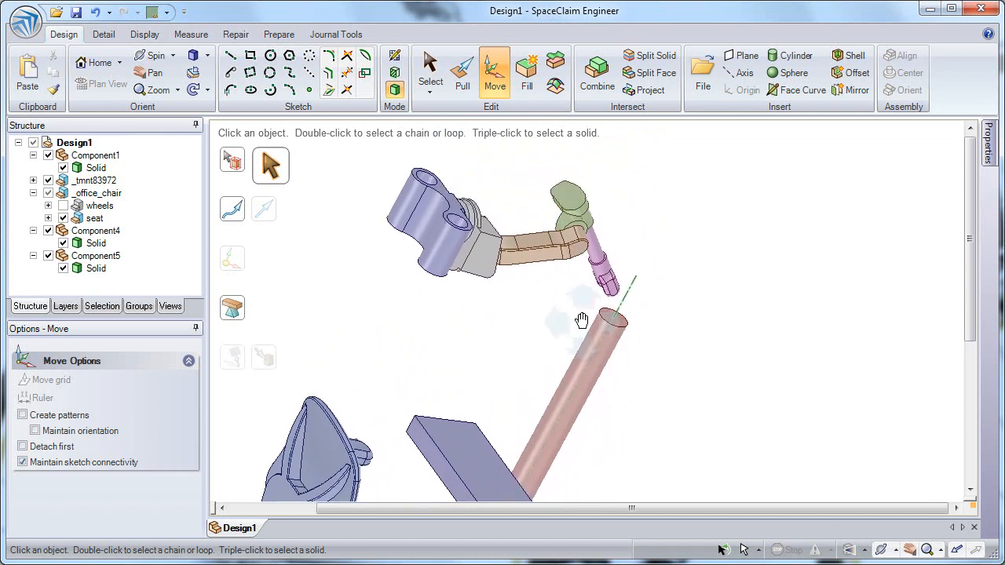
click(629, 291)
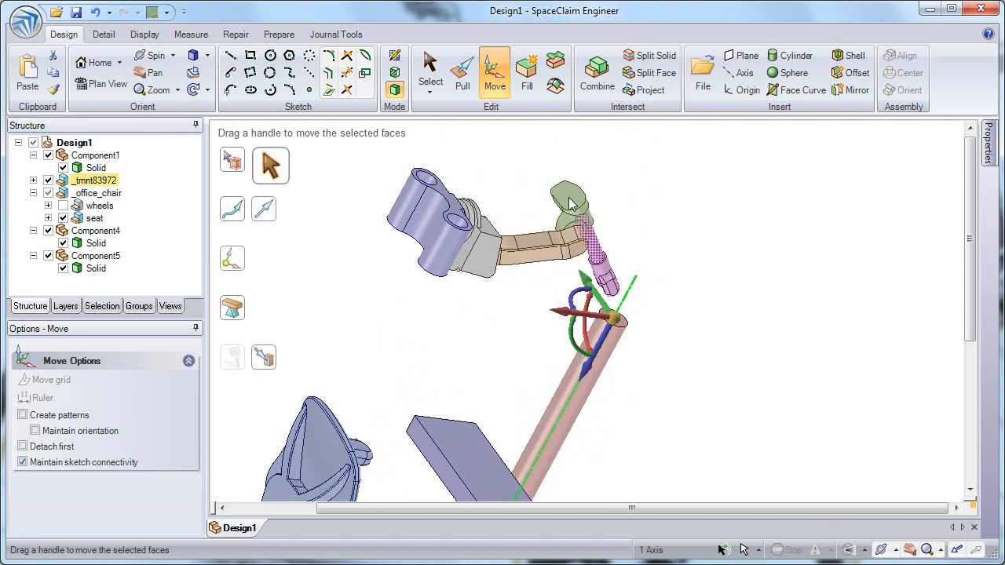
click(465, 71)
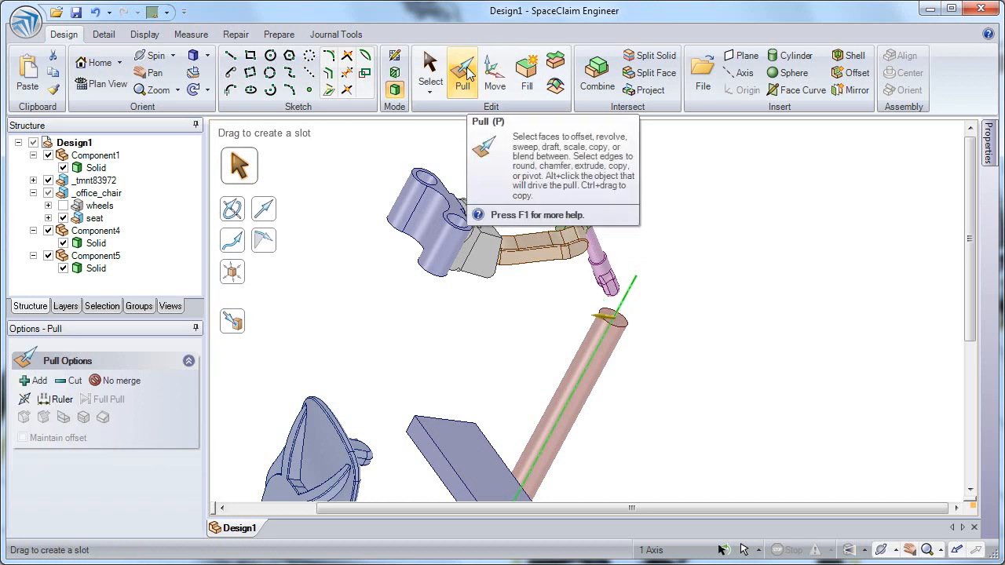
drag(595, 291, 538, 293)
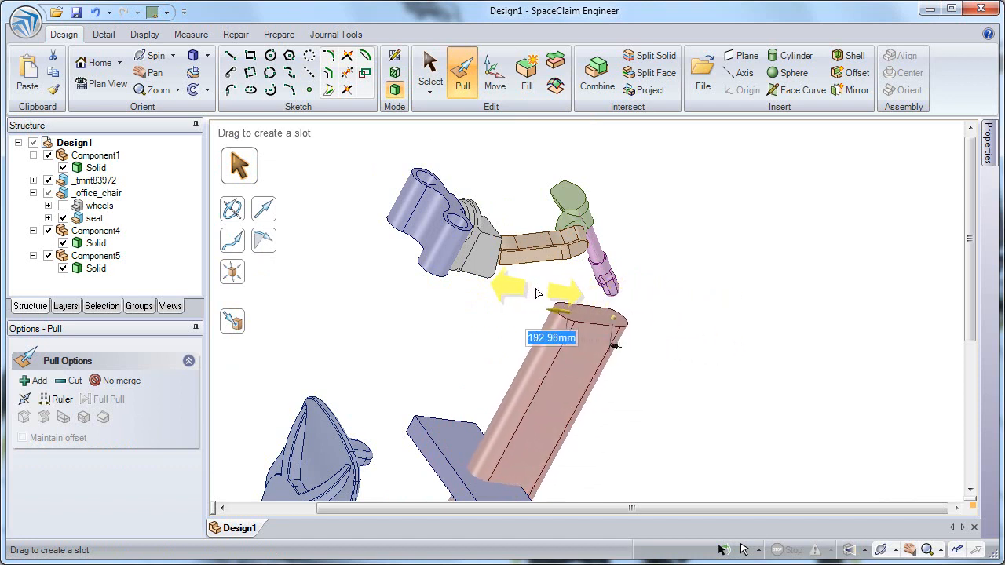
key(Escape)
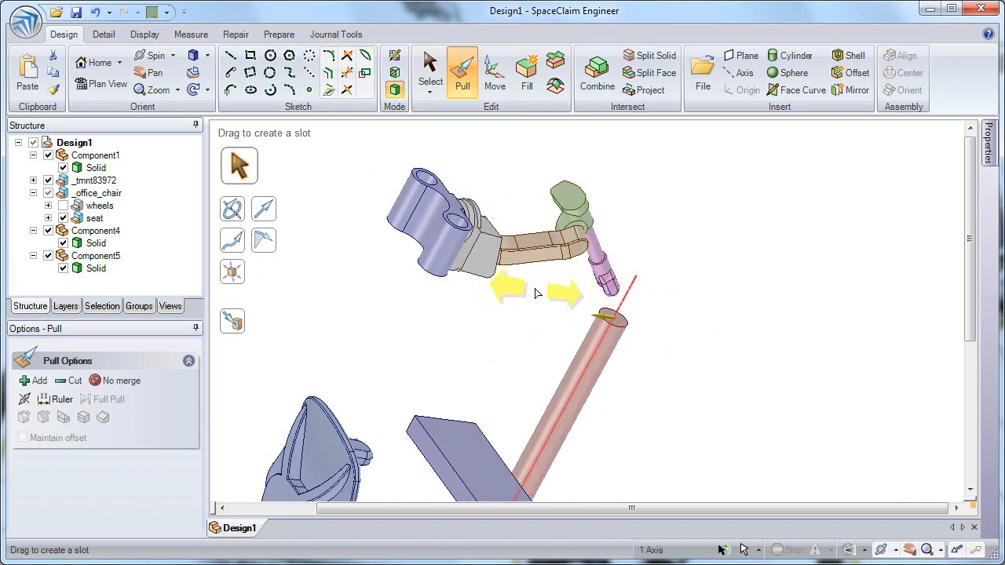
Pull the column's axis into a 280 mm slot, using the lower block's edge as the pull direction.
click(264, 209)
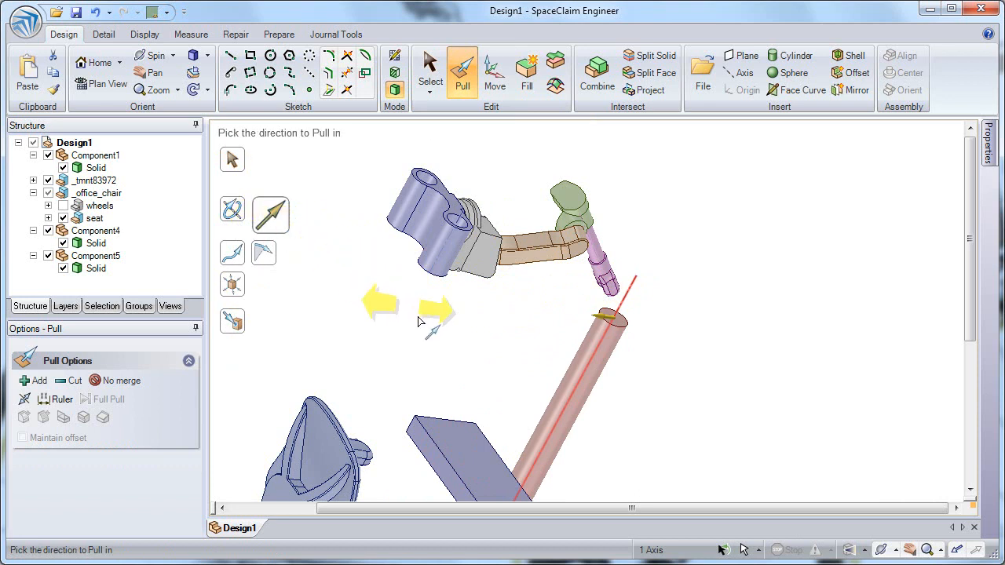
click(446, 462)
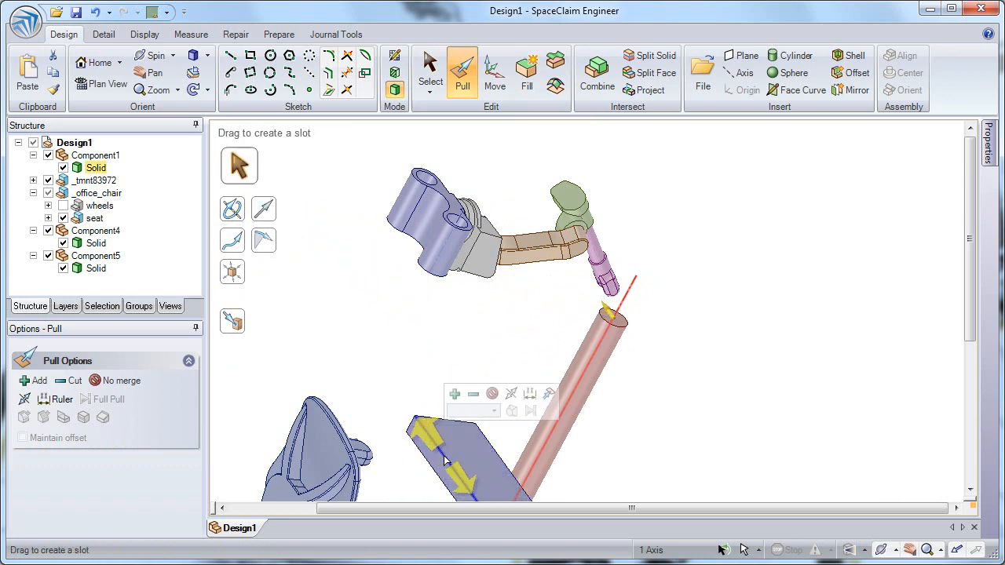
drag(533, 315, 498, 307)
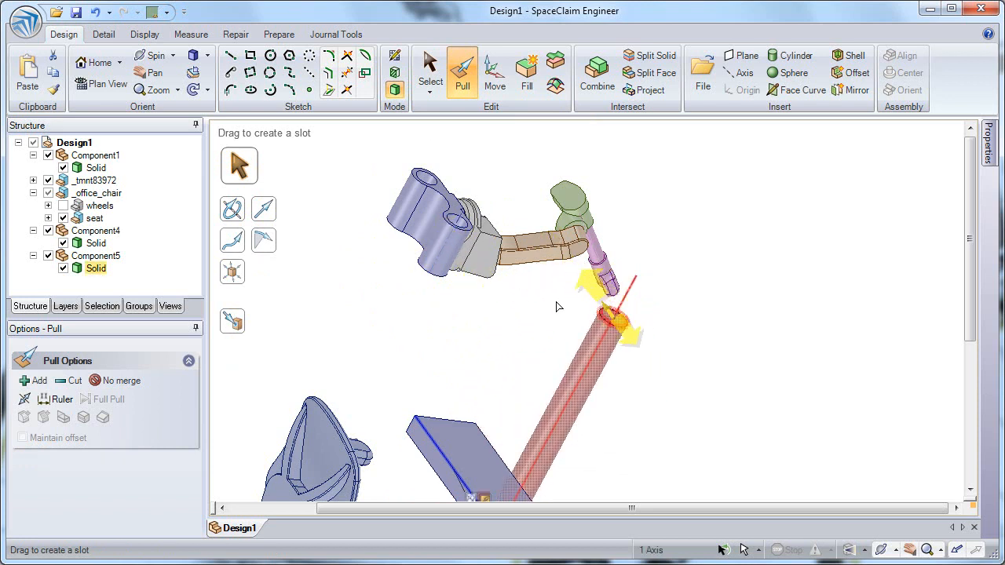
click(24, 400)
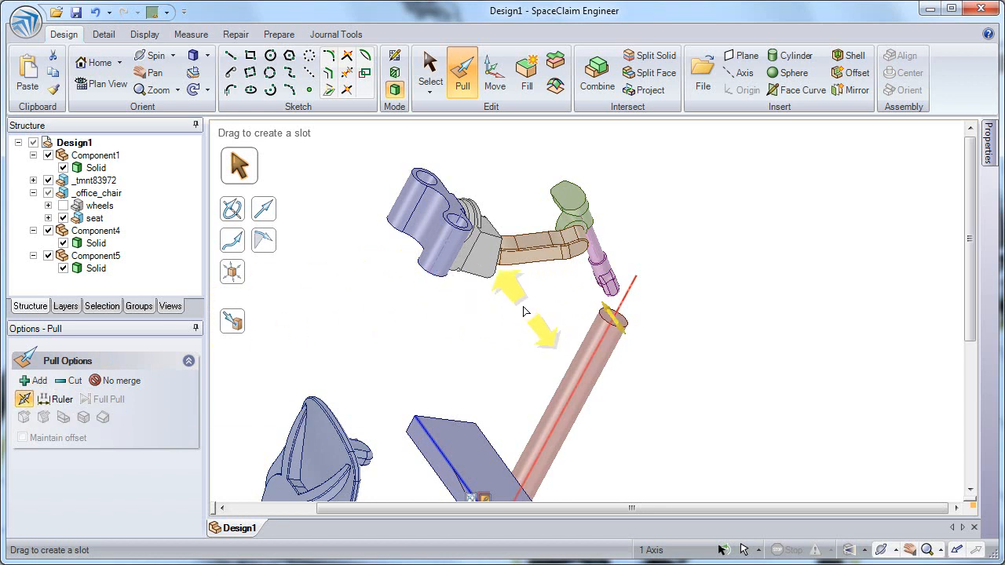
drag(532, 314, 516, 305)
key(space)
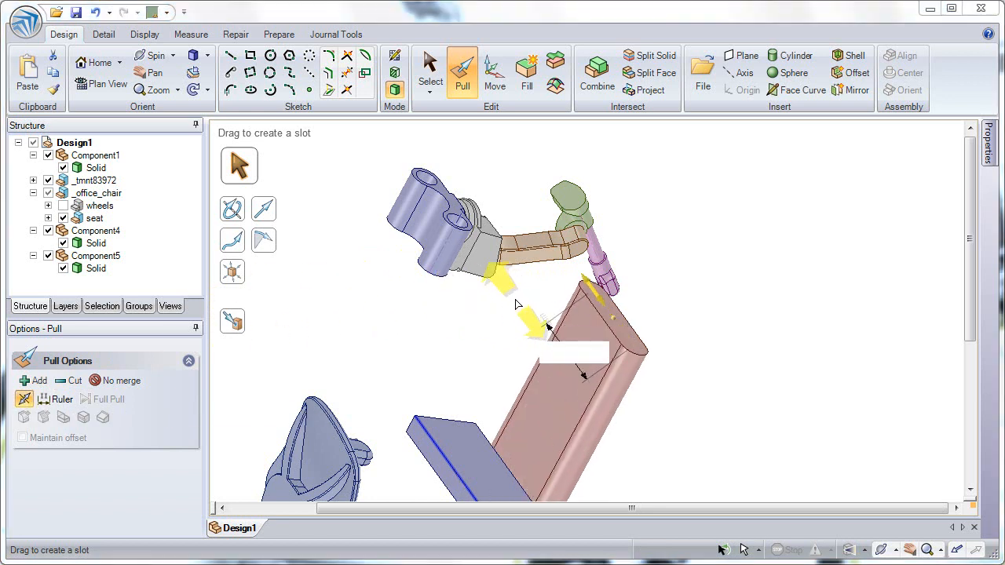
text(2)
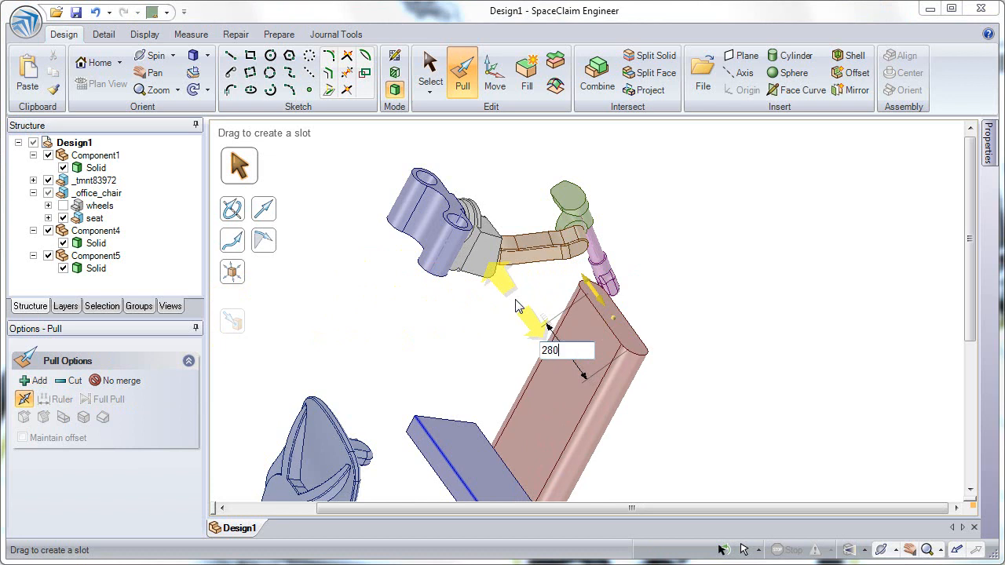
text(80)
key(Return)
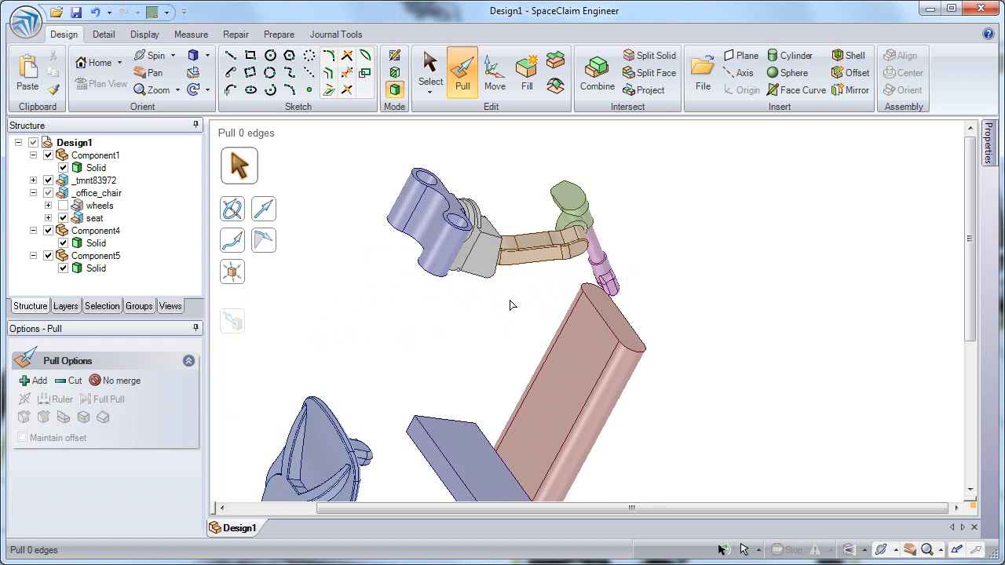
Select the slot body's side face and remove its association.
click(542, 350)
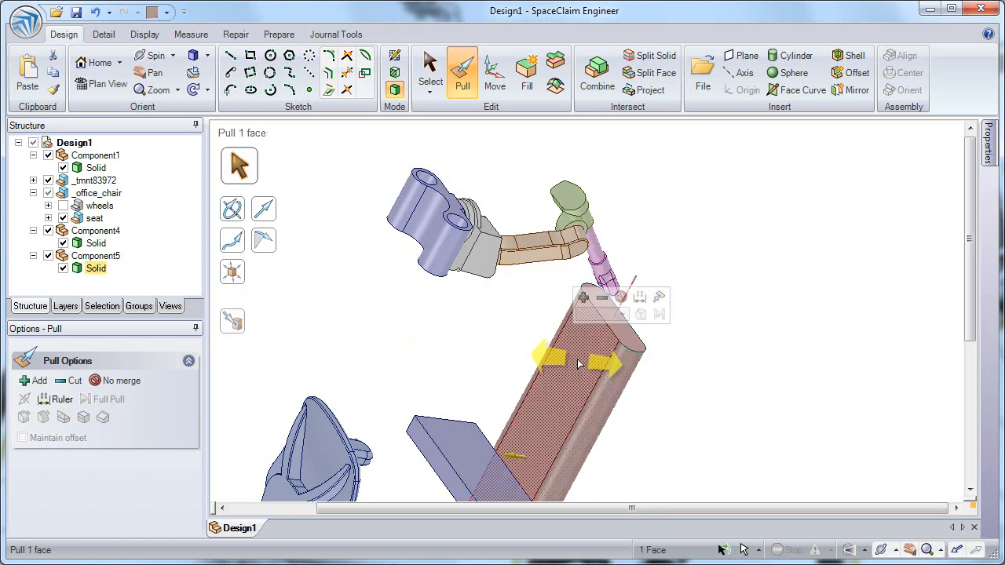
drag(534, 357, 574, 357)
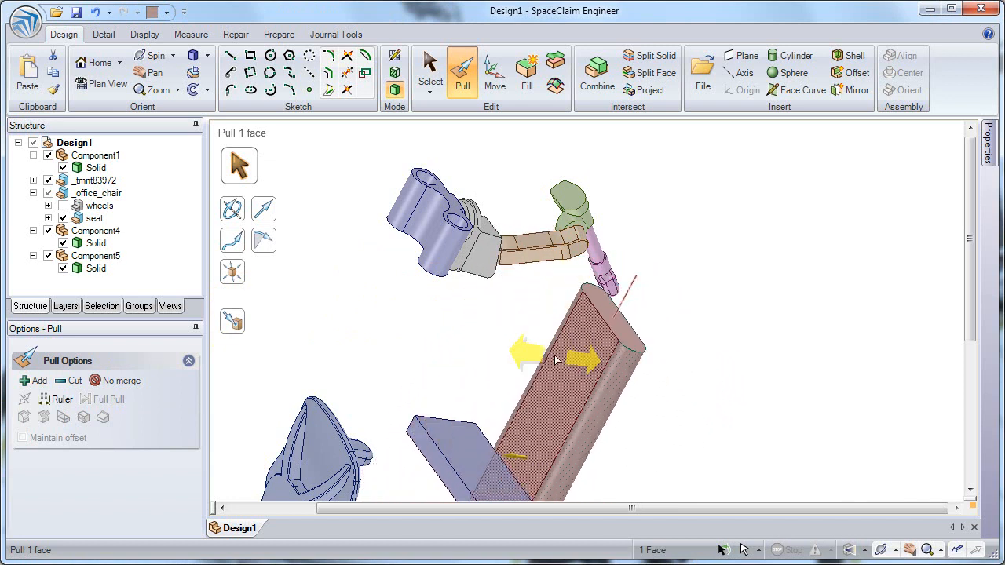
right_click(573, 358)
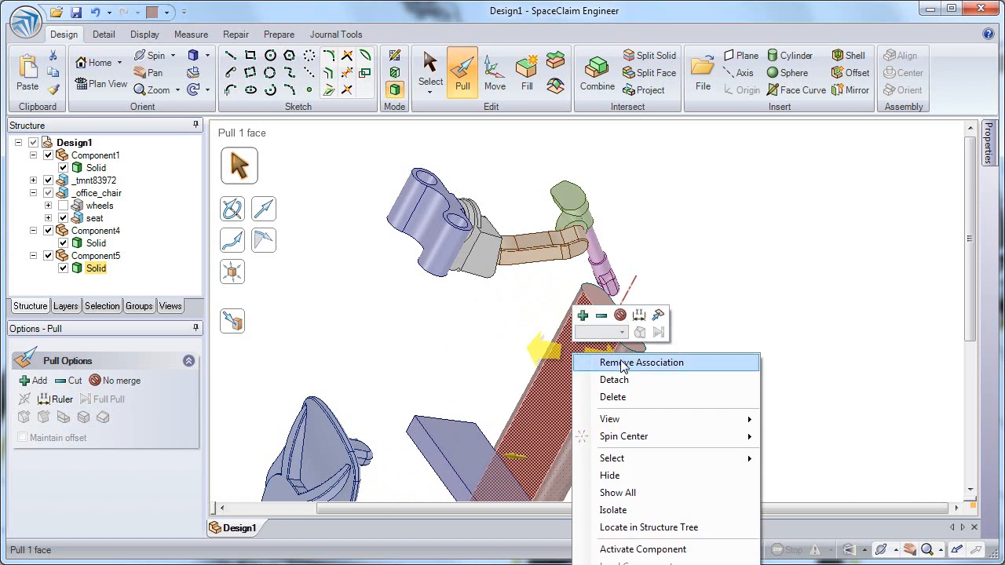
click(678, 360)
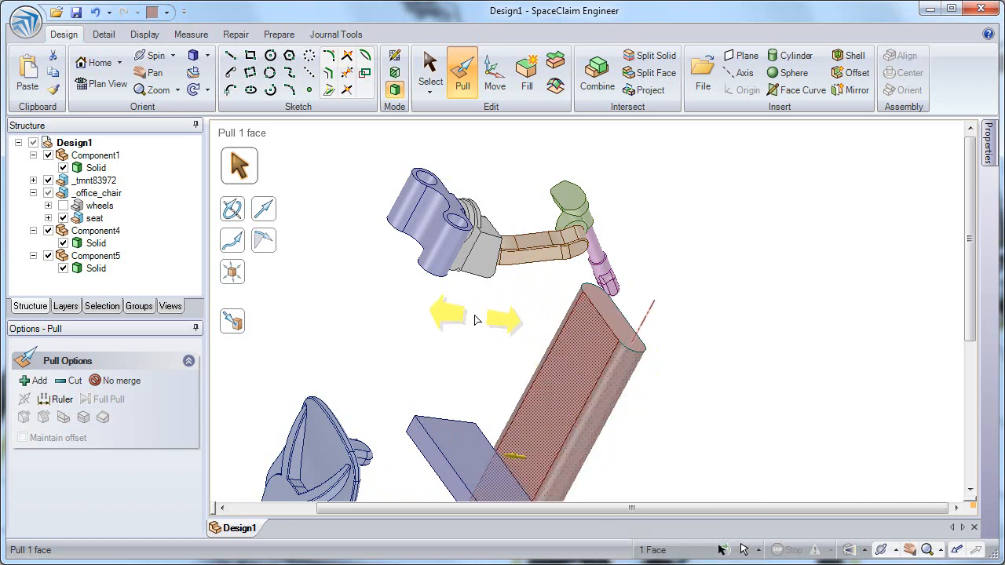
click(555, 360)
drag(556, 360, 578, 370)
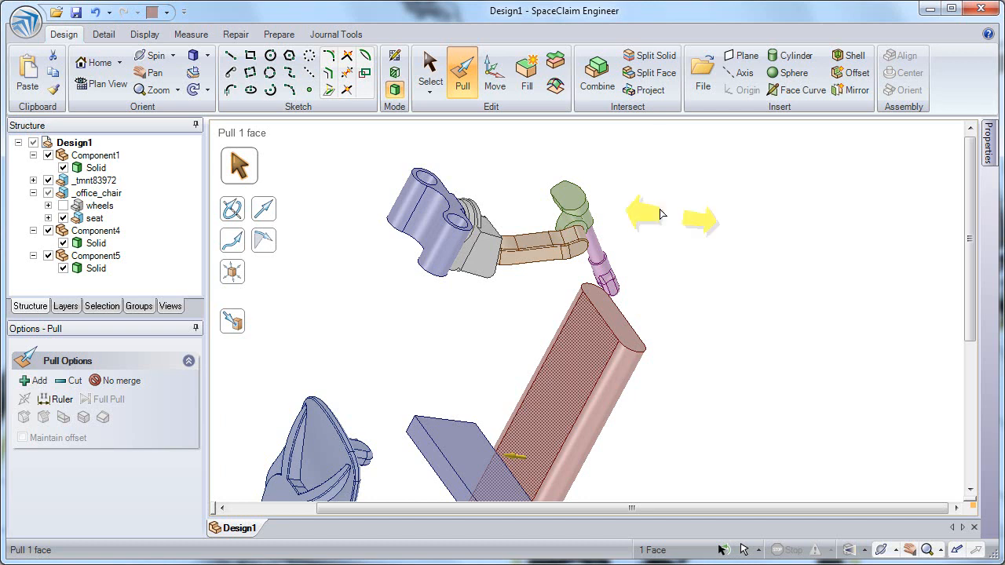
Split two faces of the slot body with the Split Face tool, picking cutter faces to split them.
click(649, 72)
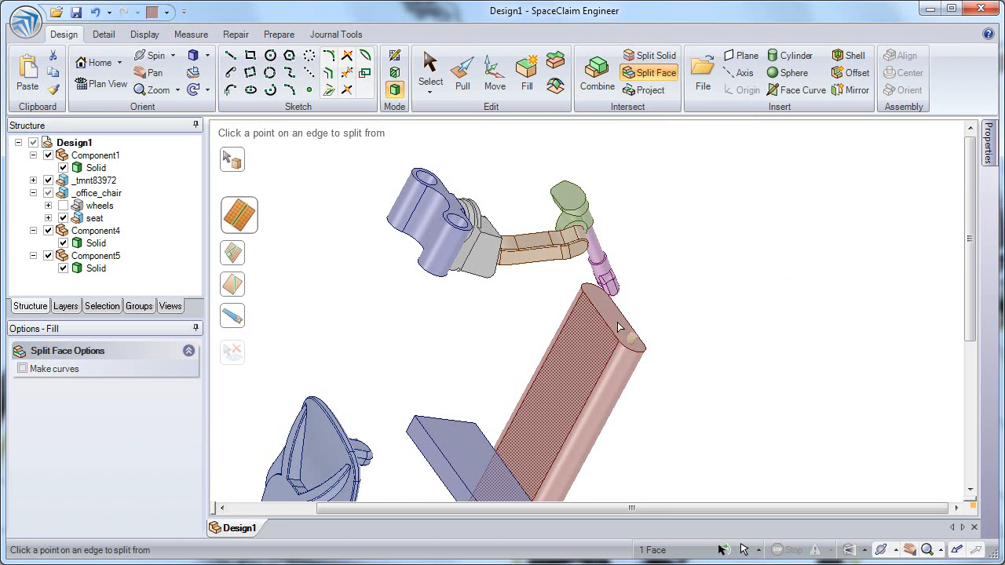
middle_drag(618, 328, 595, 346)
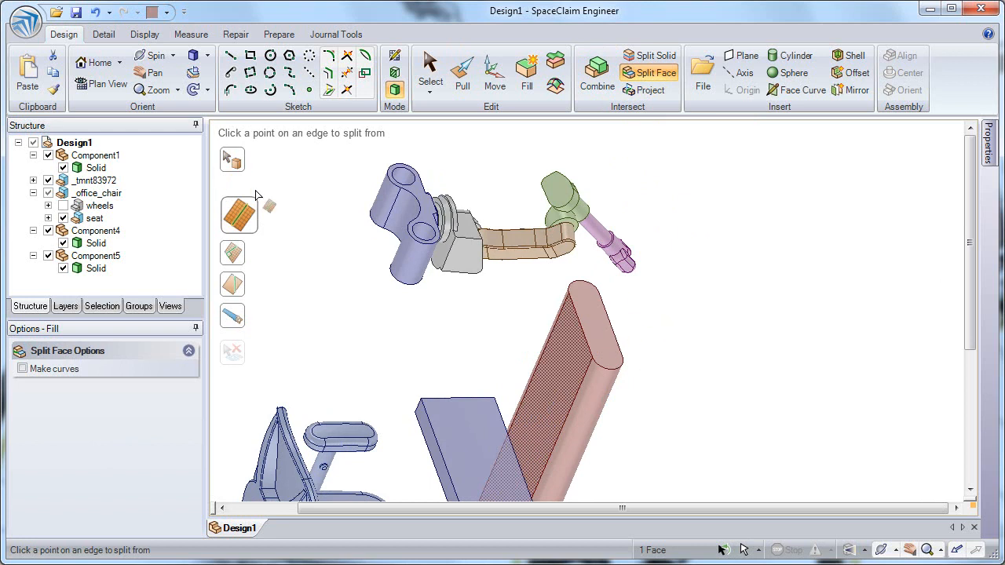
click(237, 162)
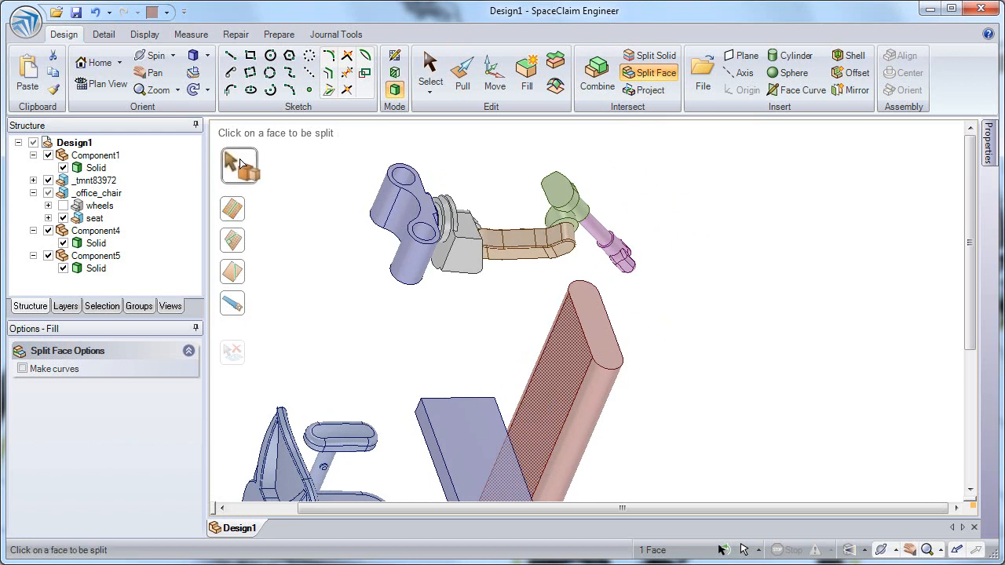
click(609, 332)
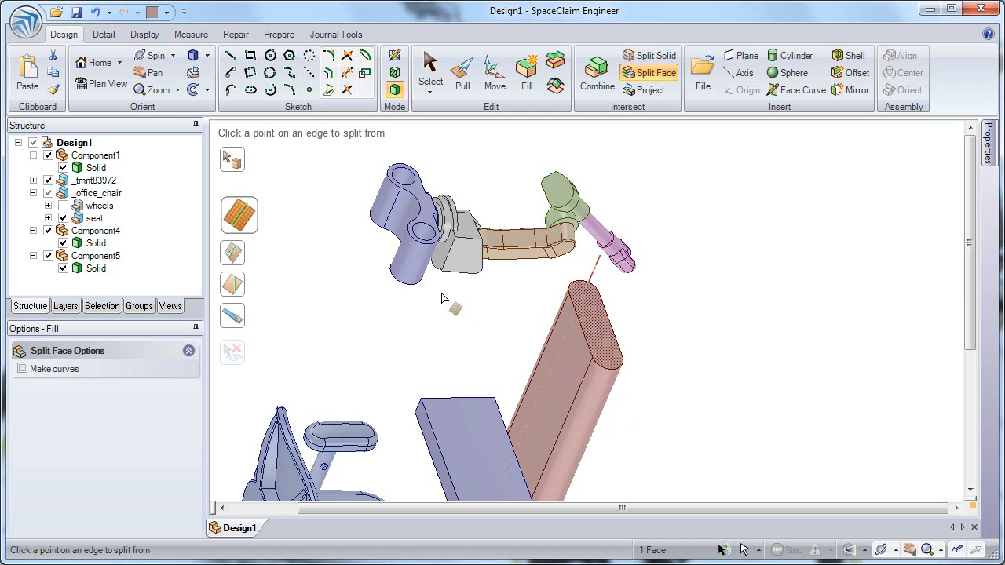
click(235, 320)
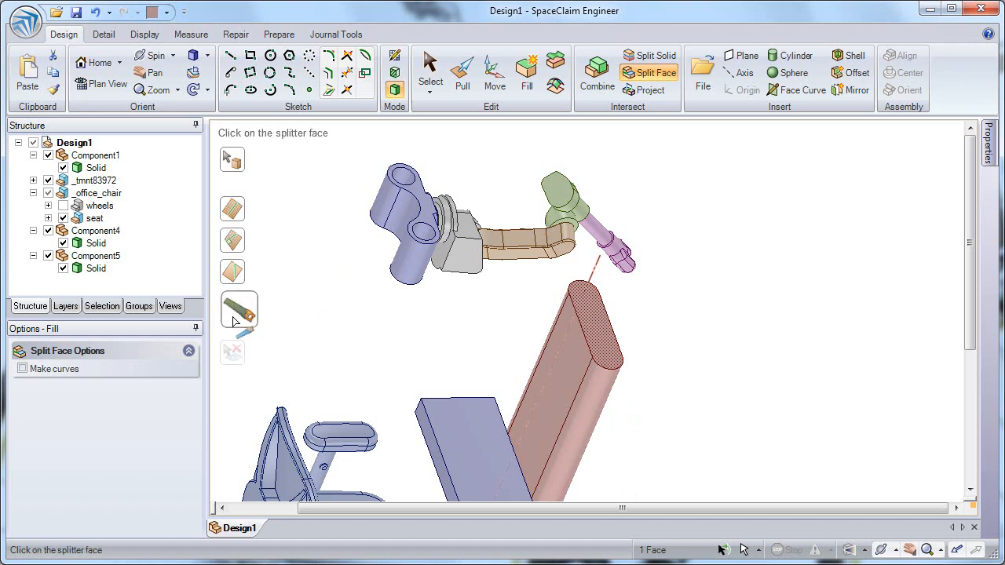
click(593, 395)
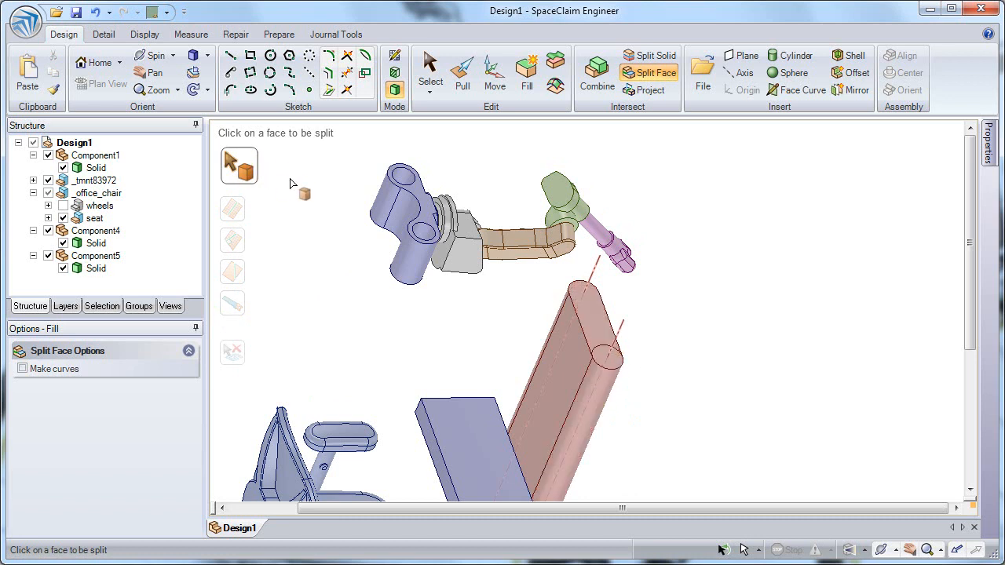
click(594, 322)
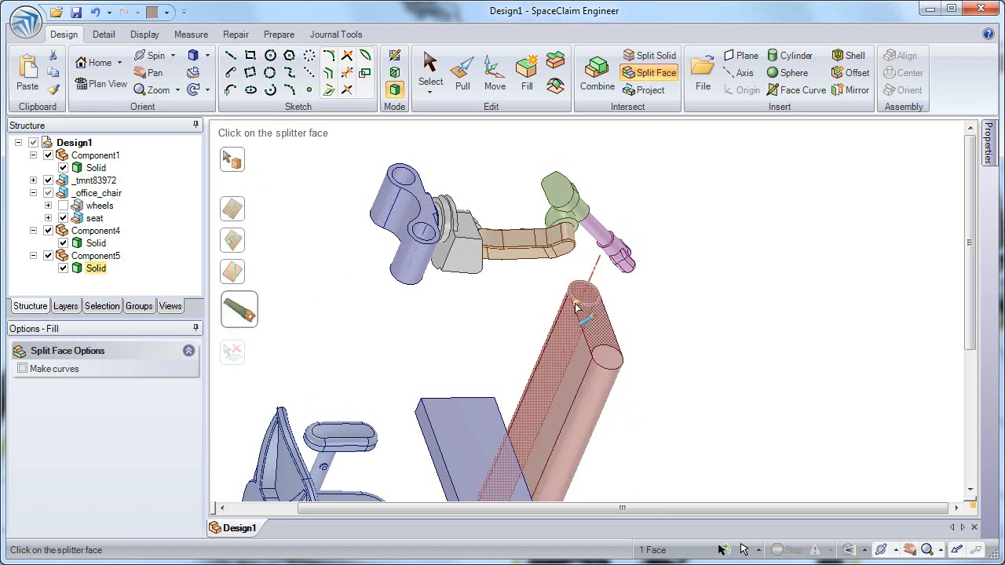
middle_drag(563, 313, 588, 321)
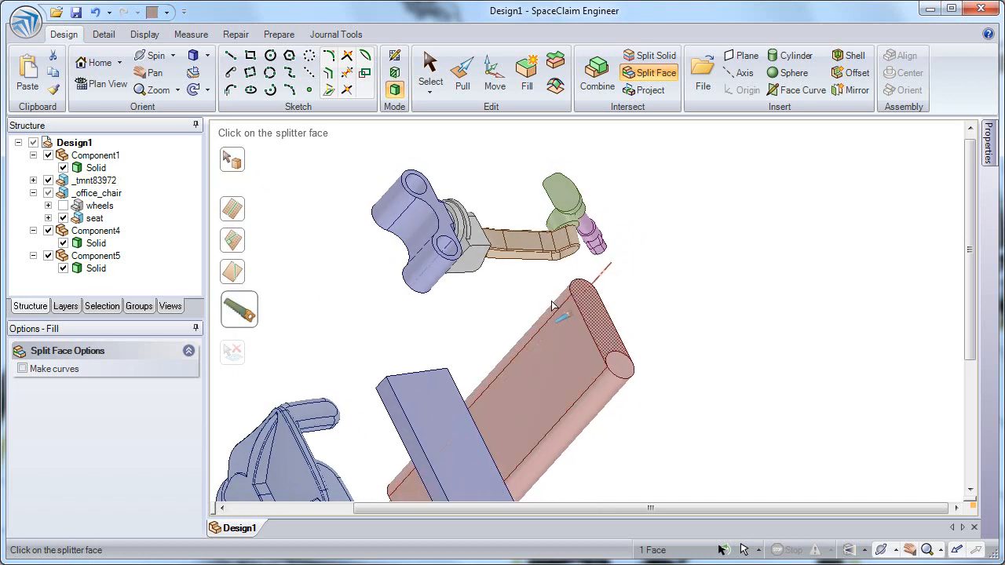
click(559, 308)
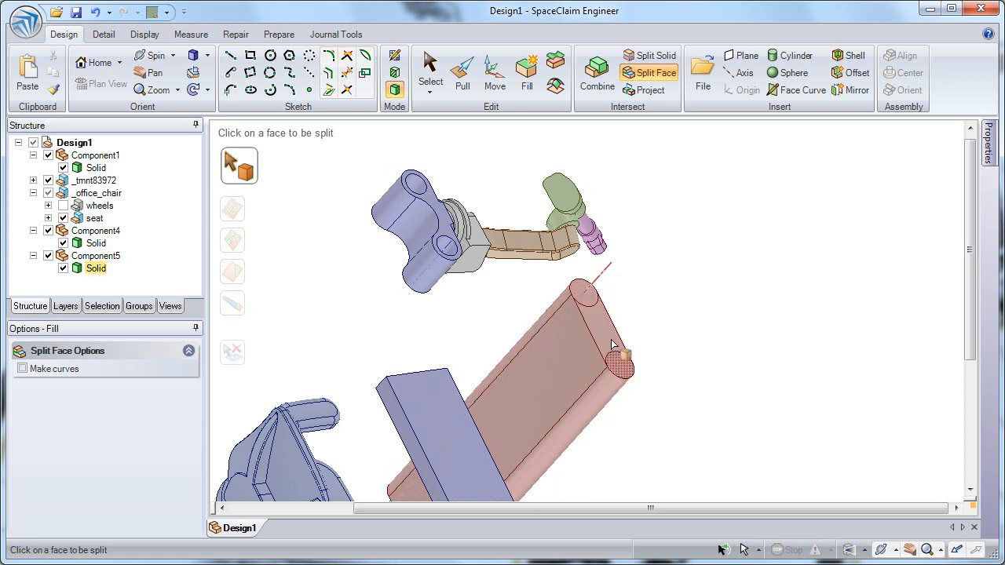
Pull the slot's split flat face down through the body to leave two parallel rods.
click(463, 82)
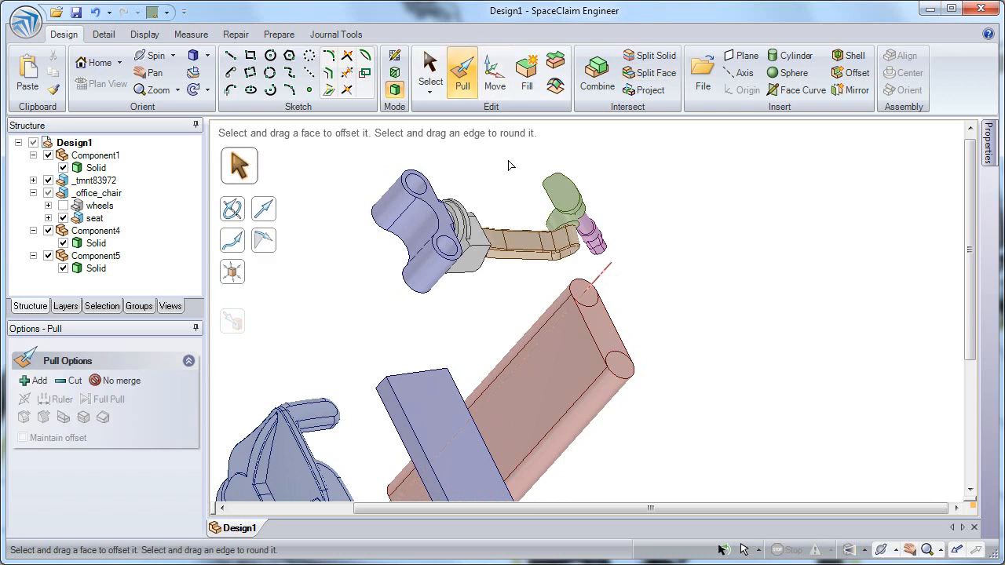
click(606, 335)
drag(607, 334, 511, 421)
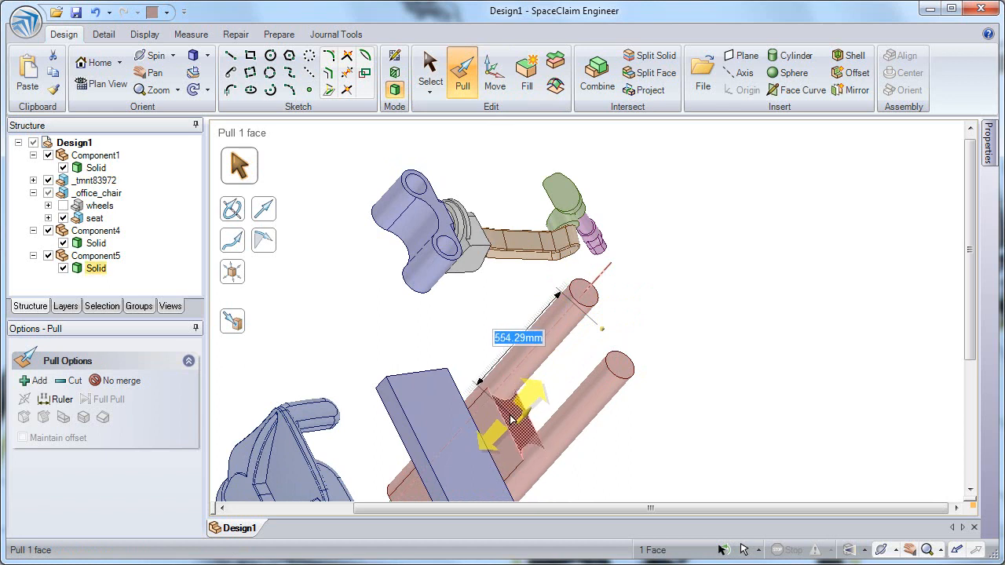
Copy a face of the rods upward between the two rods as a new surface.
middle_drag(589, 358, 579, 327)
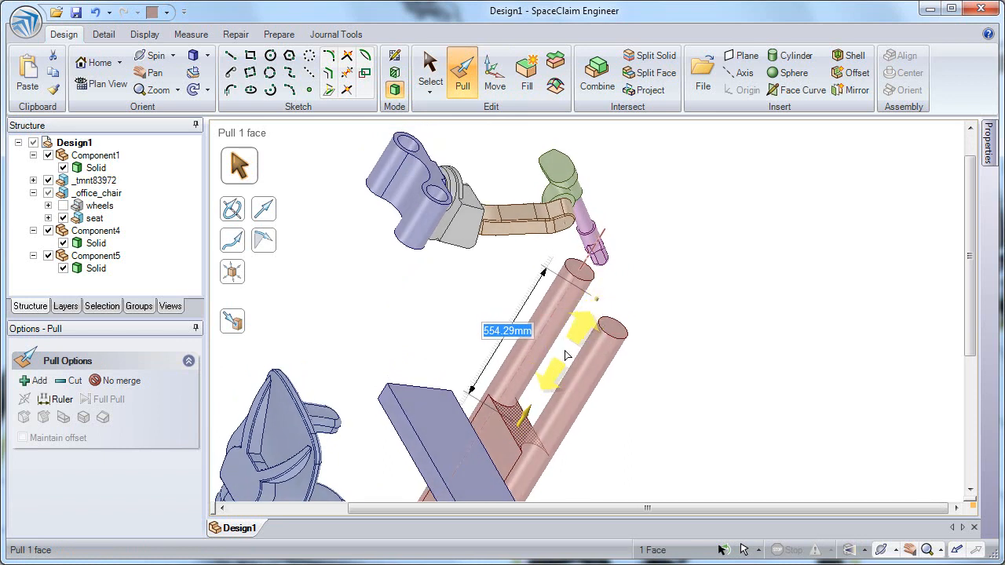
click(560, 377)
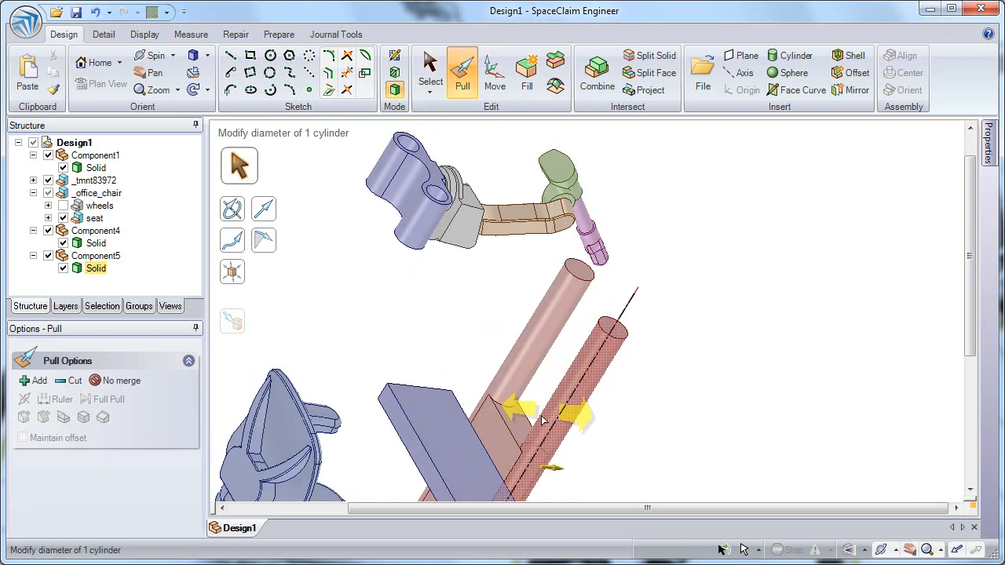
drag(516, 420, 593, 328)
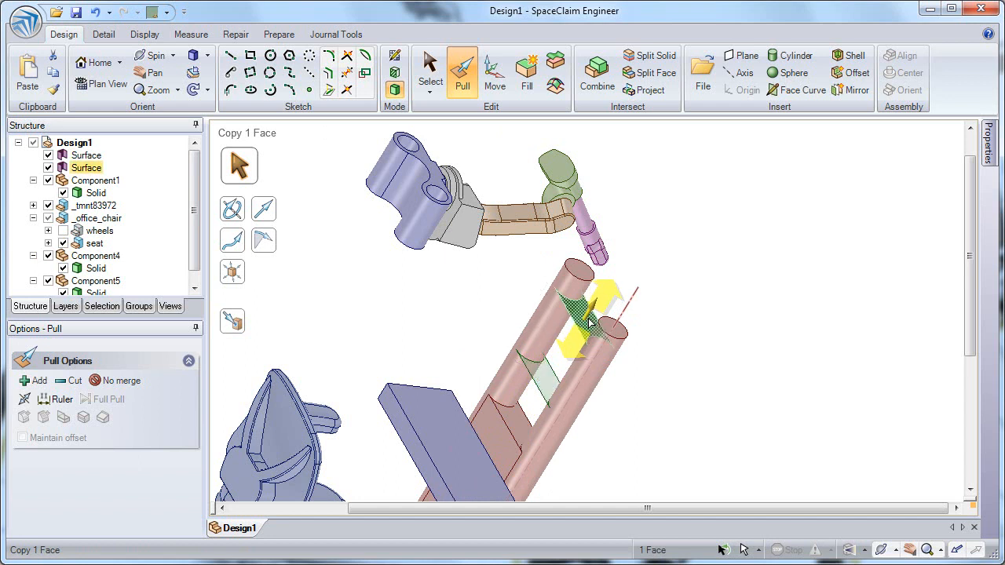
Blend the two copied surfaces between the rods into a solid rung with Pull.
ctrl+click(592, 328)
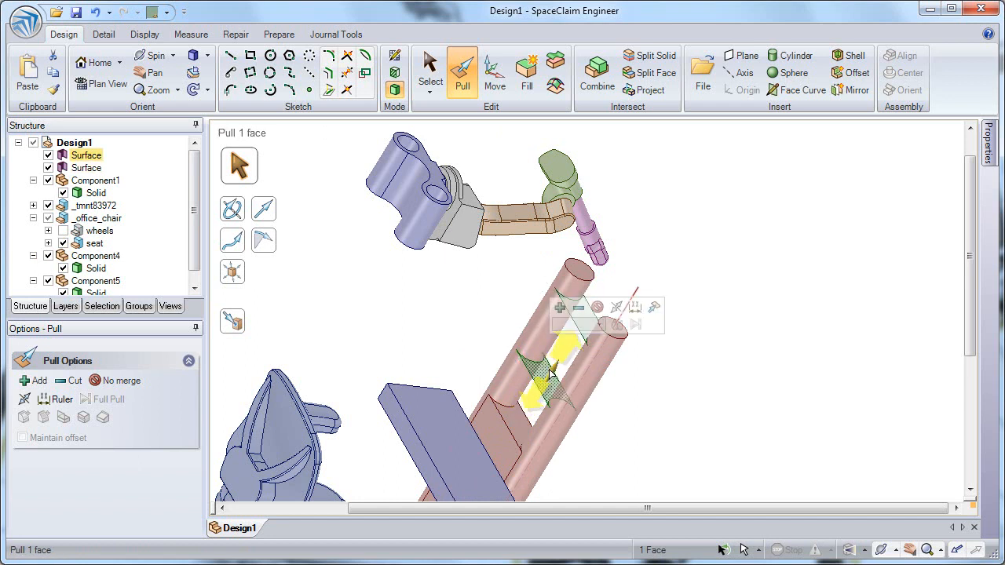
ctrl+click(579, 318)
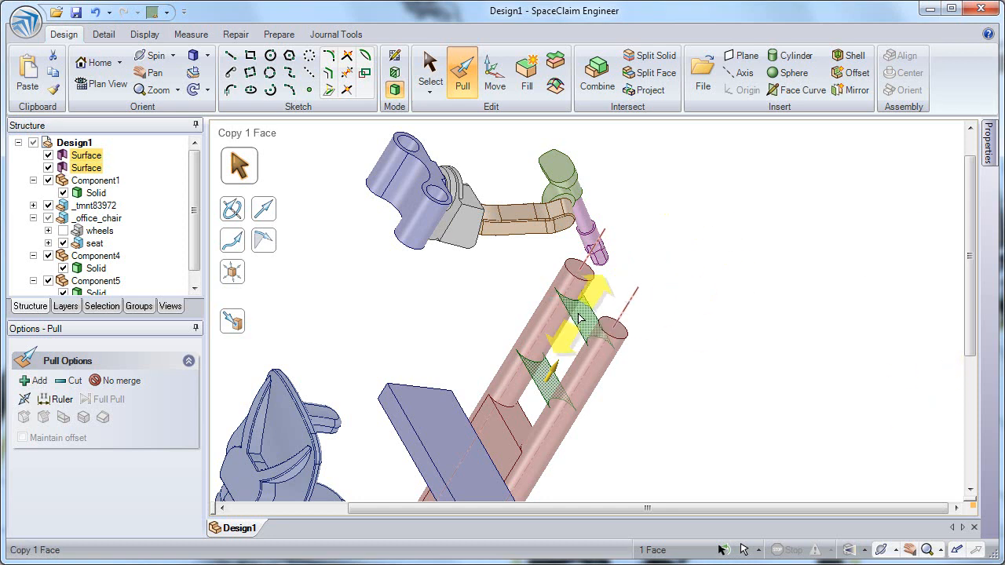
ctrl+click(579, 317)
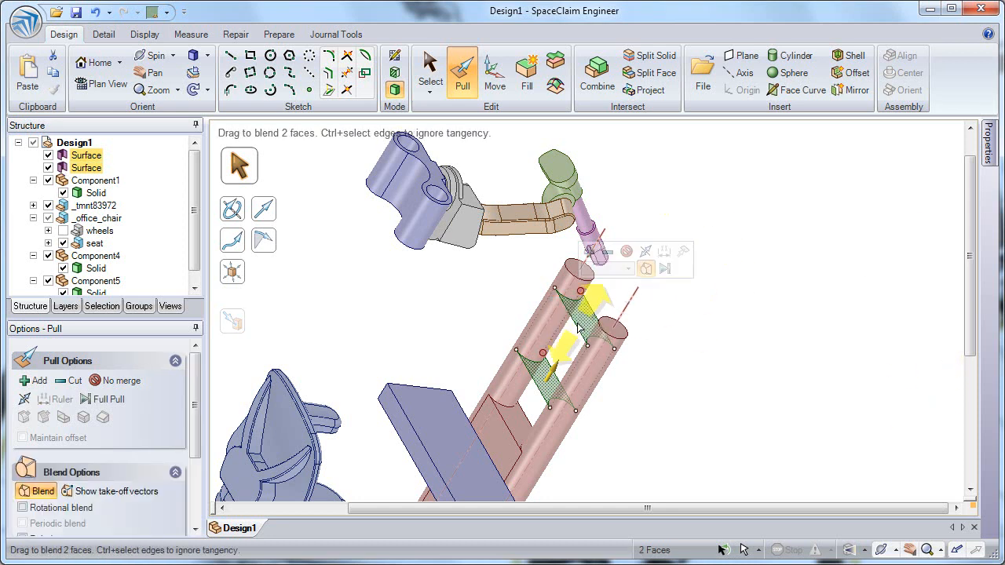
click(646, 270)
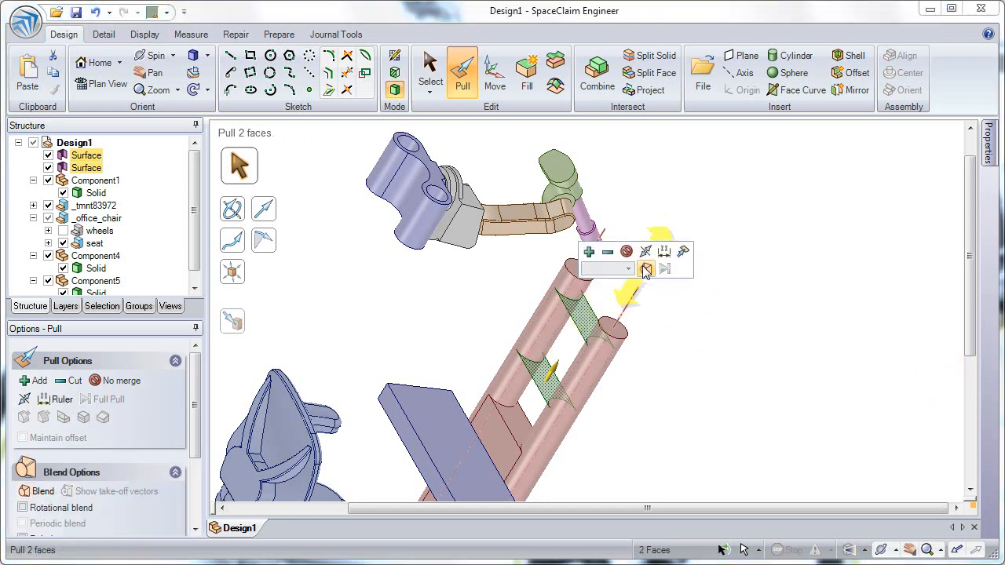
drag(587, 318, 589, 312)
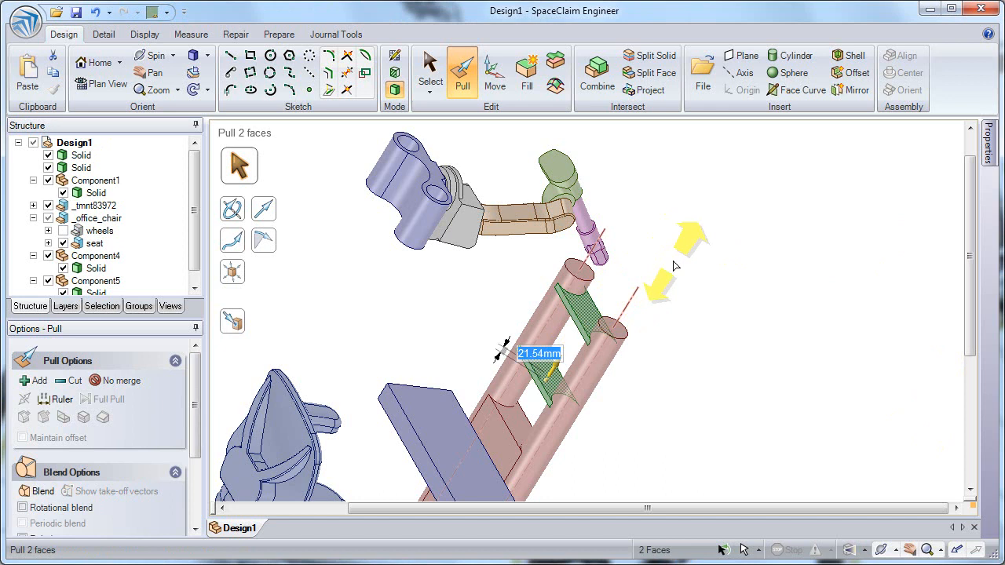
key(Escape)
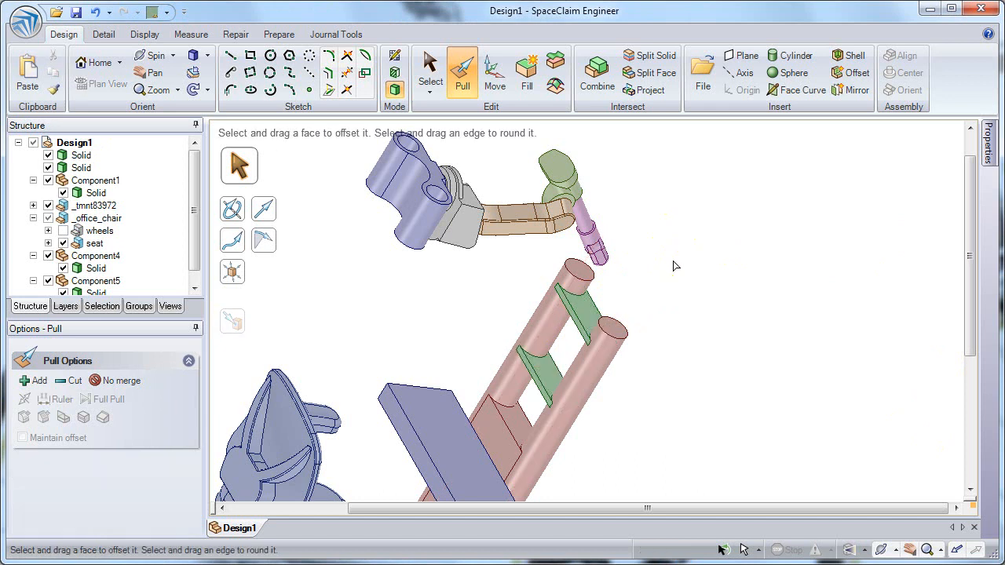
Try to merge the rungs into the column with Combine and undo the attempt.
key(z)
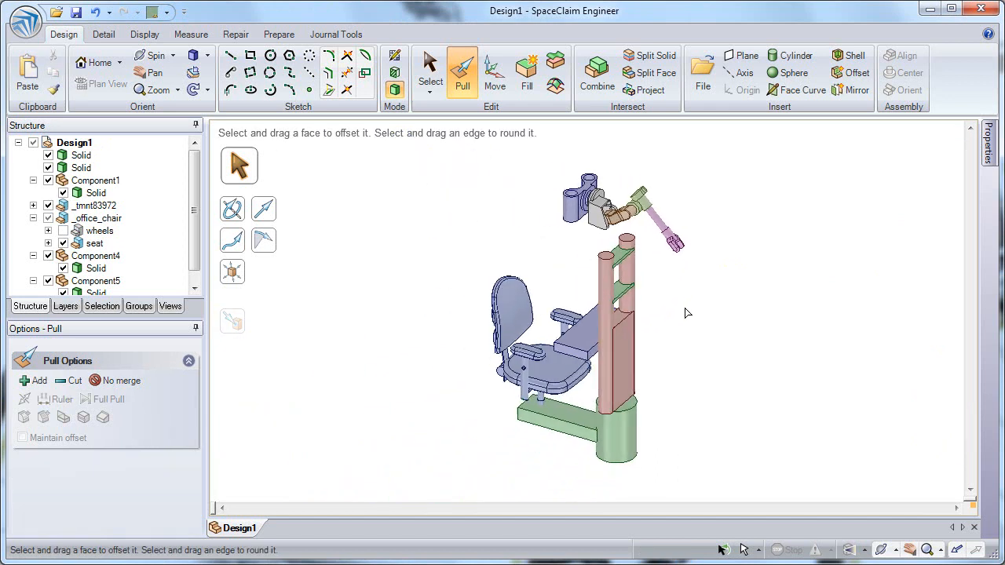
ctrl+middle_drag(650, 296, 653, 334)
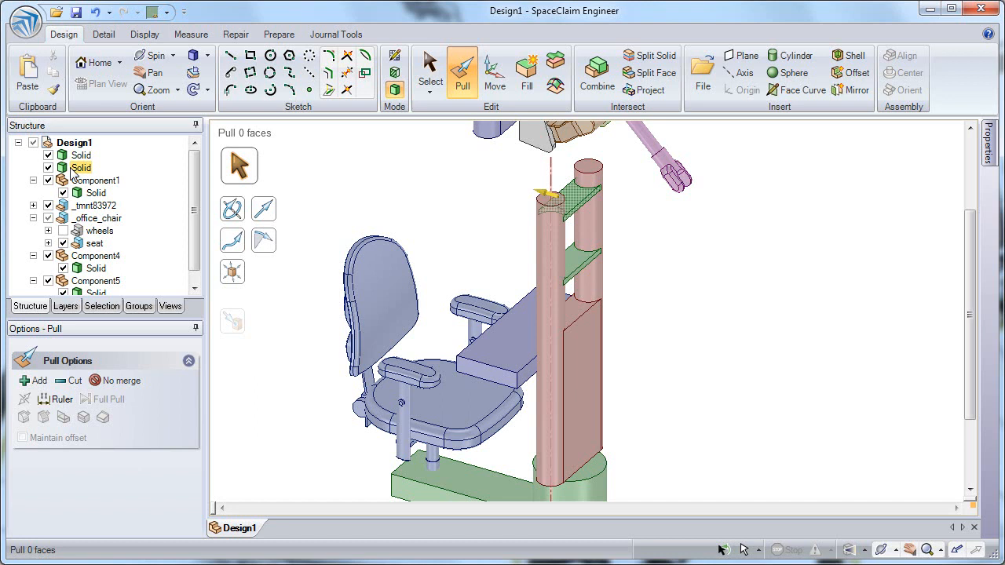
click(33, 218)
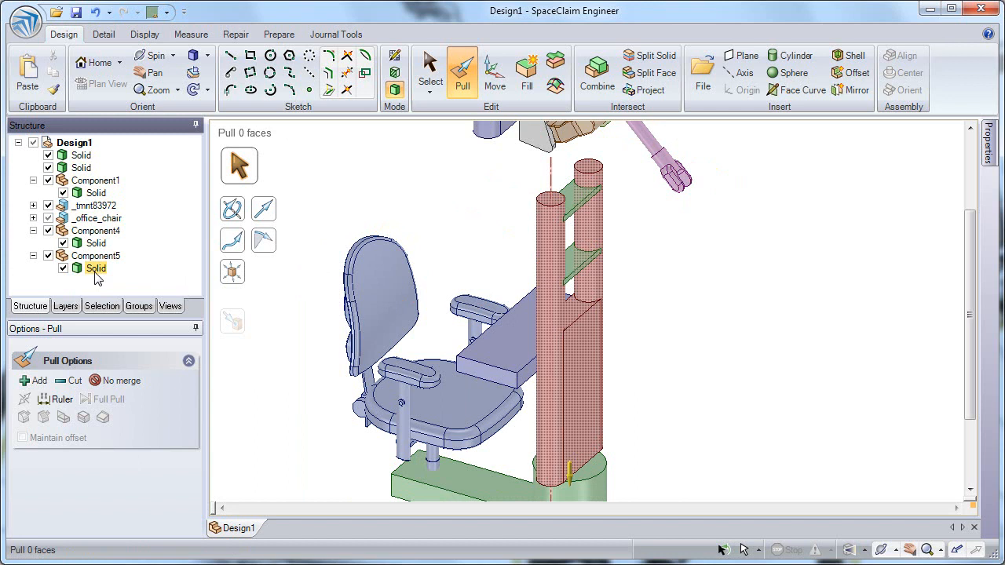
click(595, 72)
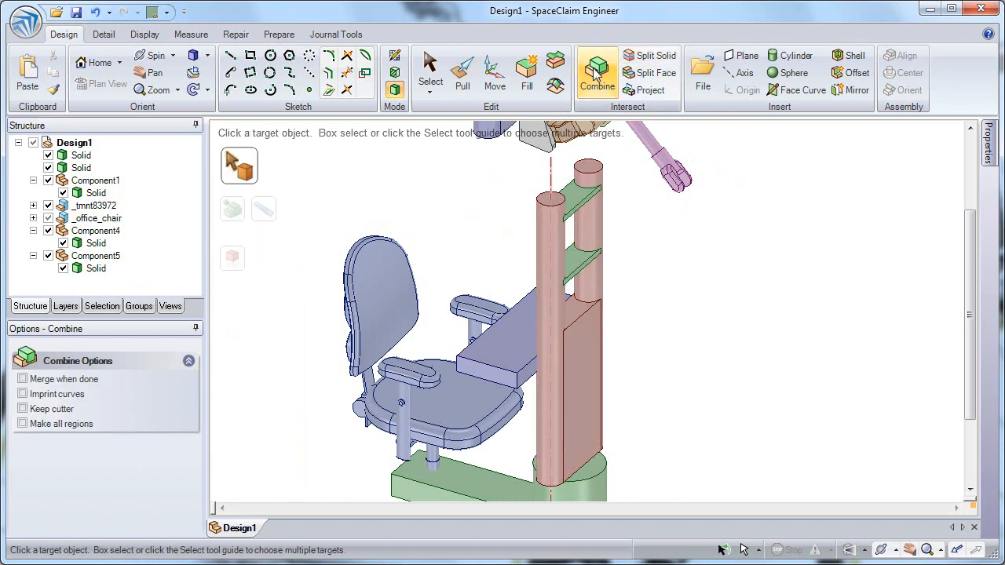
click(576, 203)
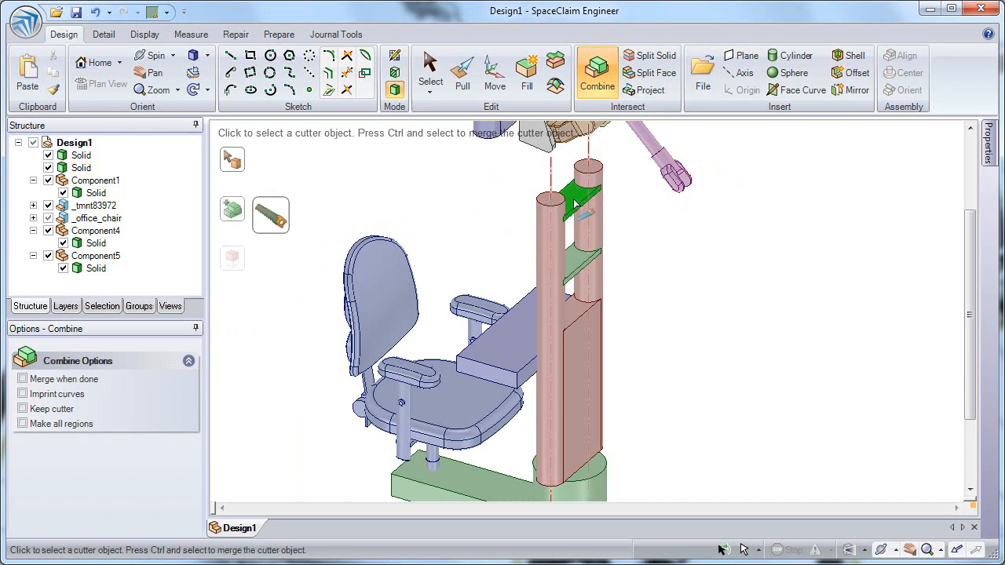
click(576, 268)
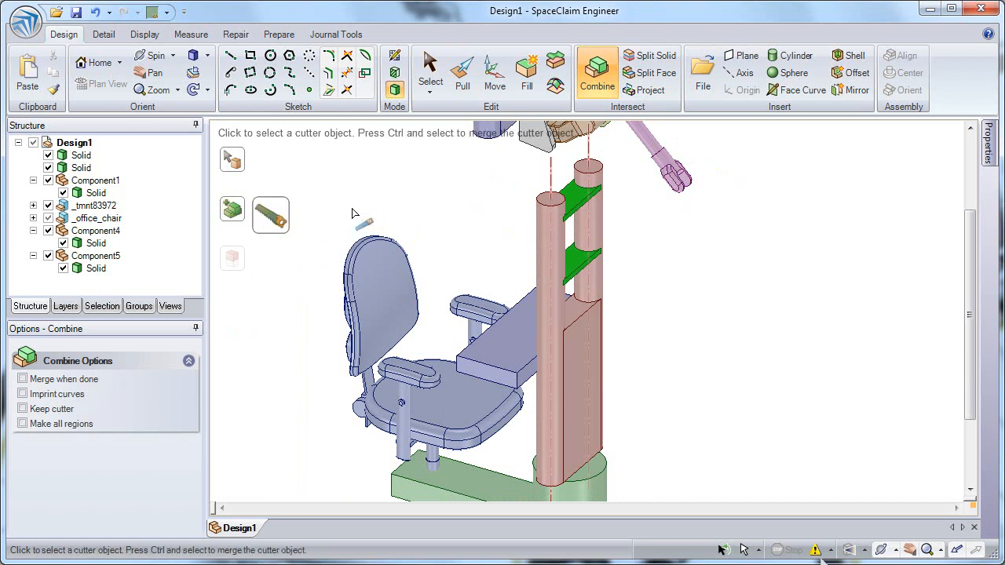
click(581, 335)
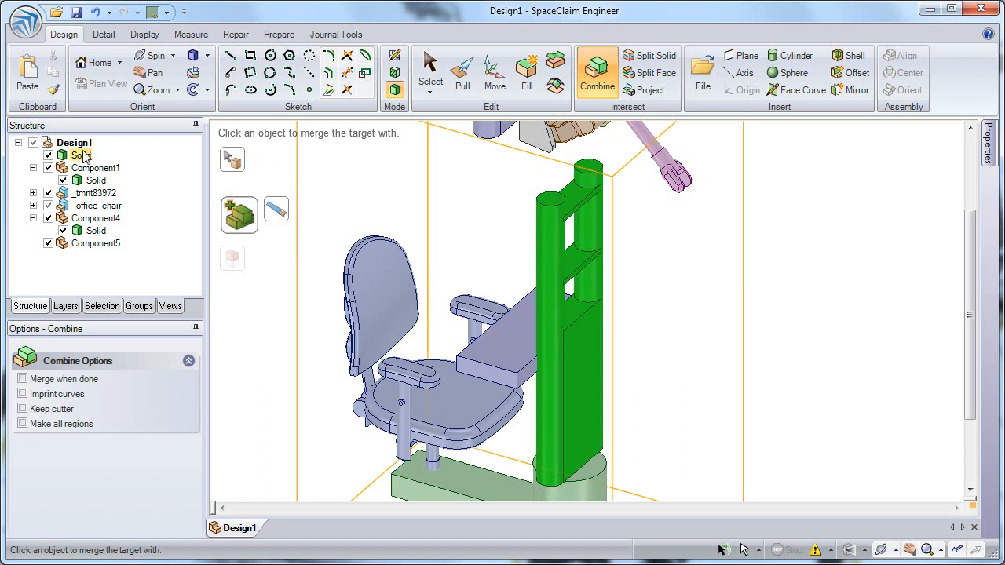
click(94, 12)
click(94, 12)
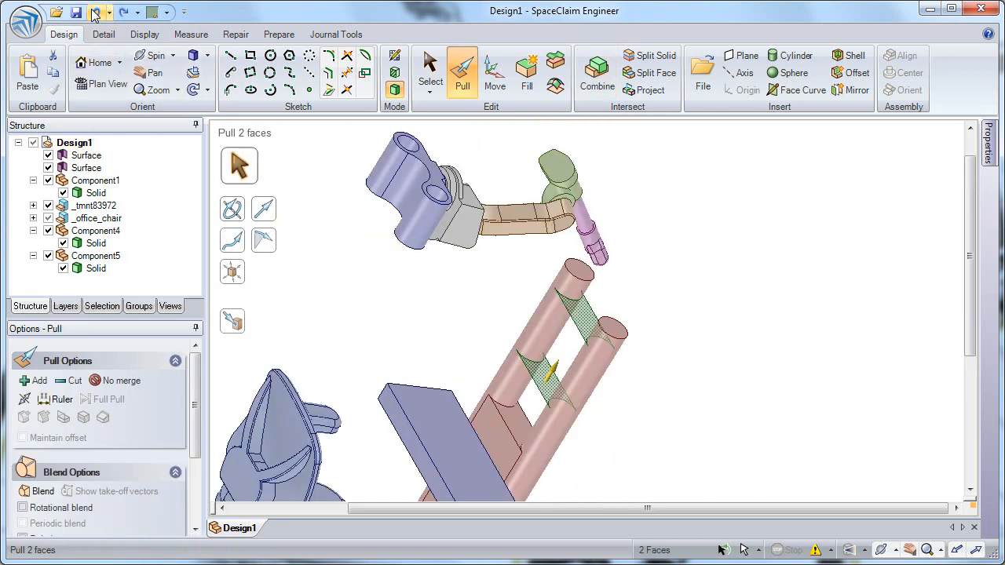
click(98, 14)
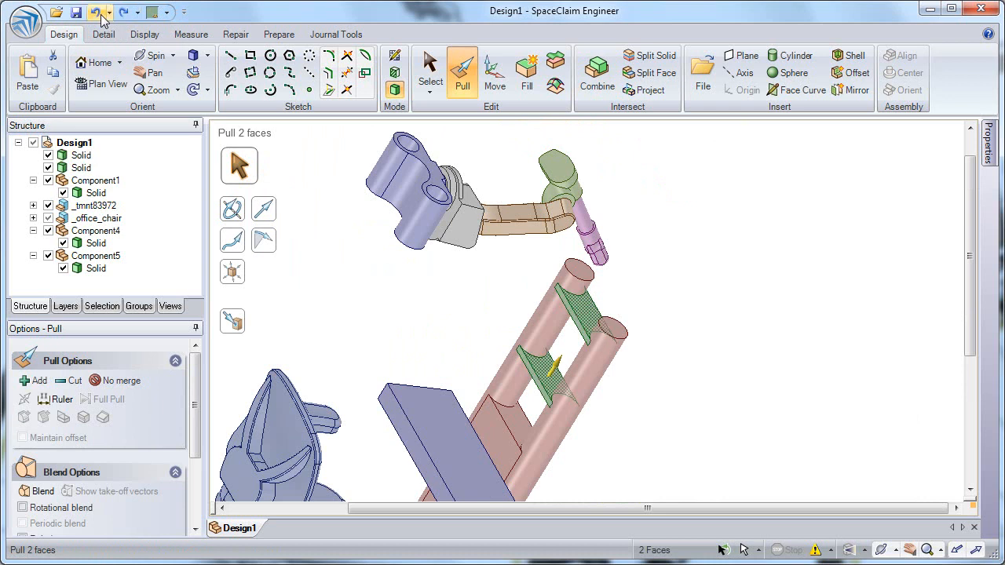
click(97, 14)
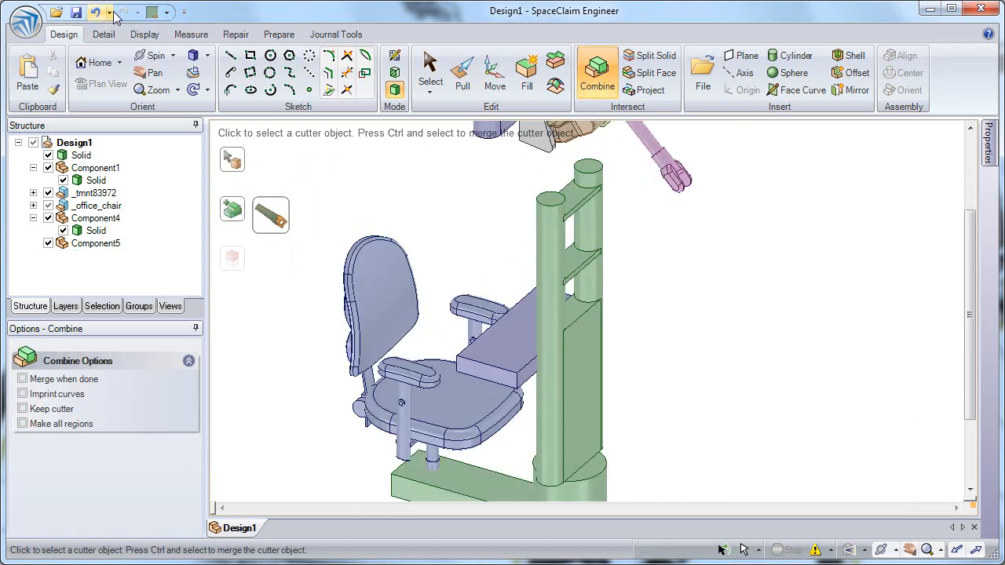
click(95, 14)
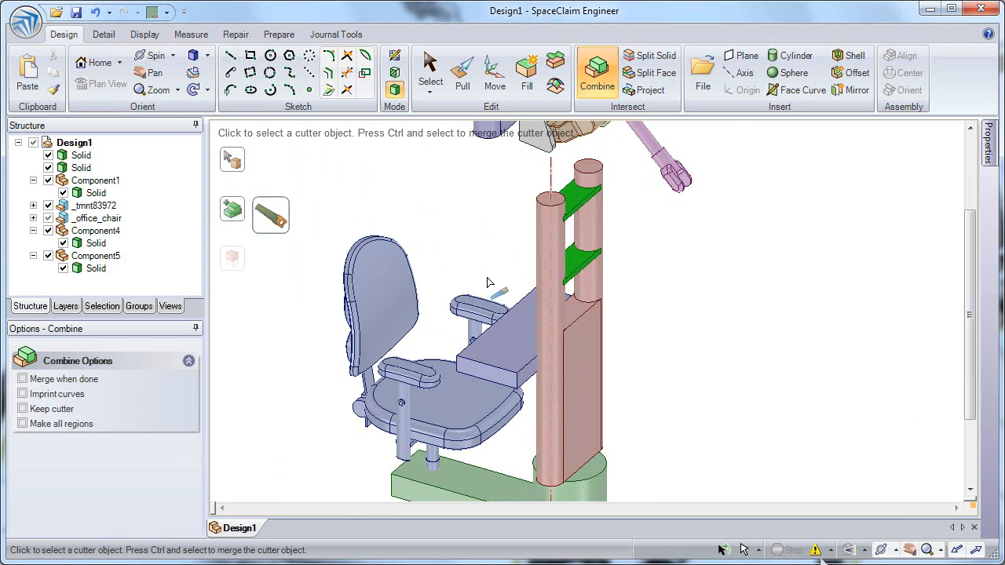
Merge both rungs into the rod column with Combine.
click(453, 214)
click(586, 365)
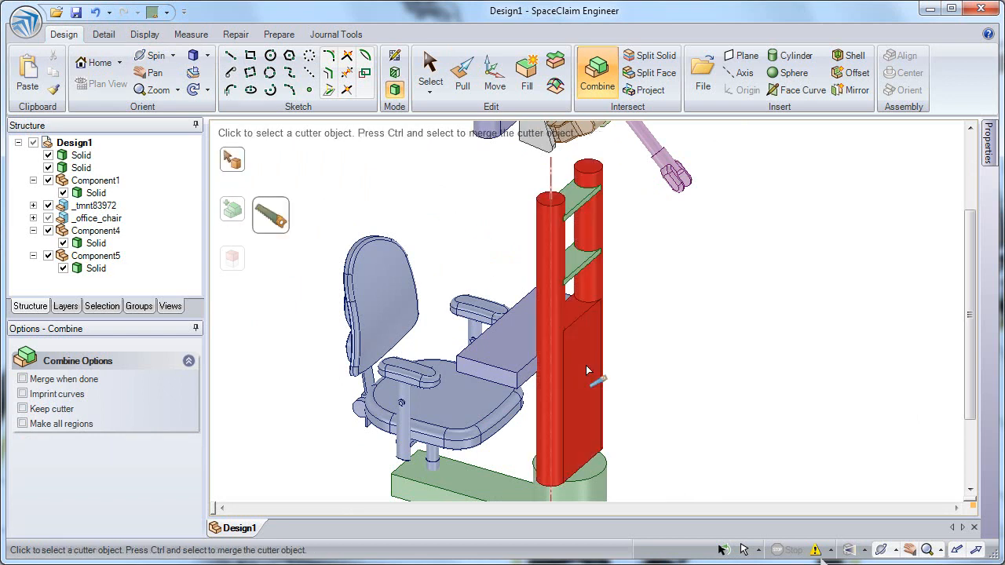
click(577, 269)
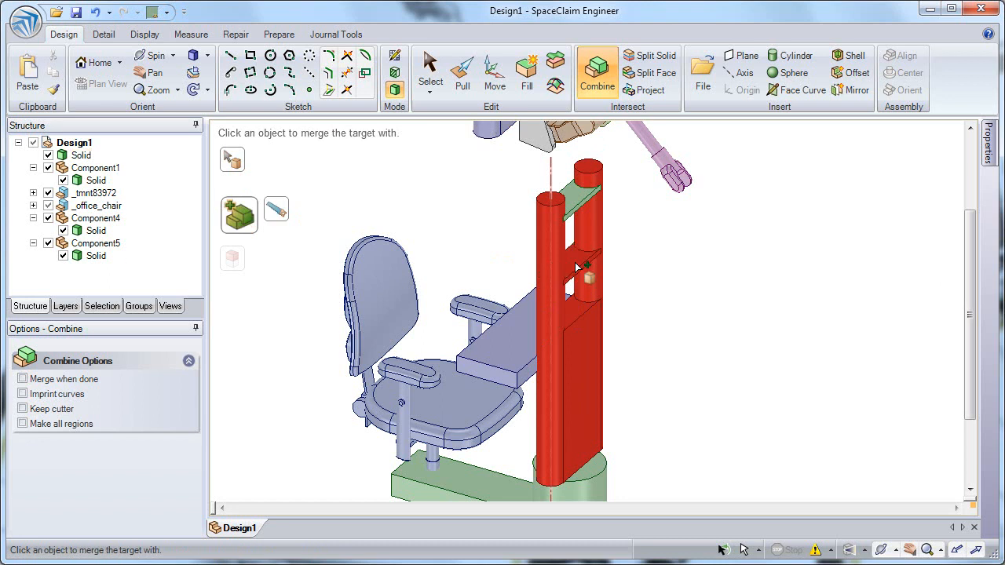
click(574, 205)
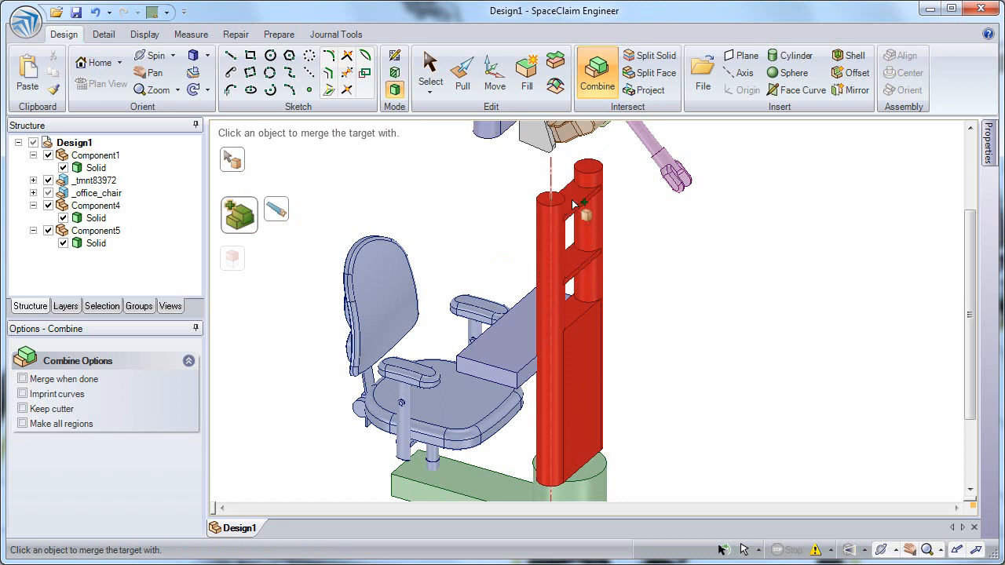
click(96, 244)
key(Escape)
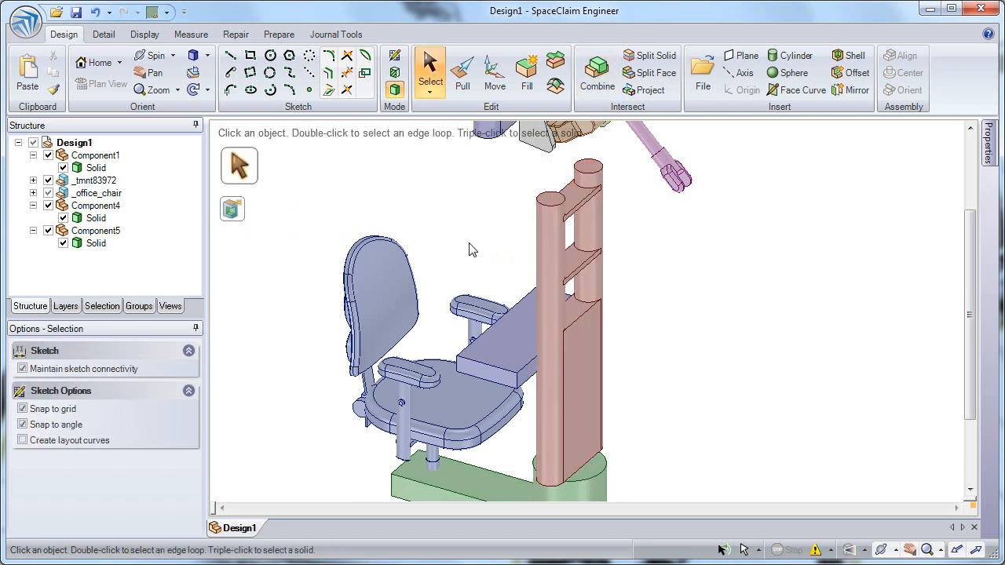
Center the robot arm's base axis on the column rod's axis.
shift+middle_drag(505, 218, 466, 304)
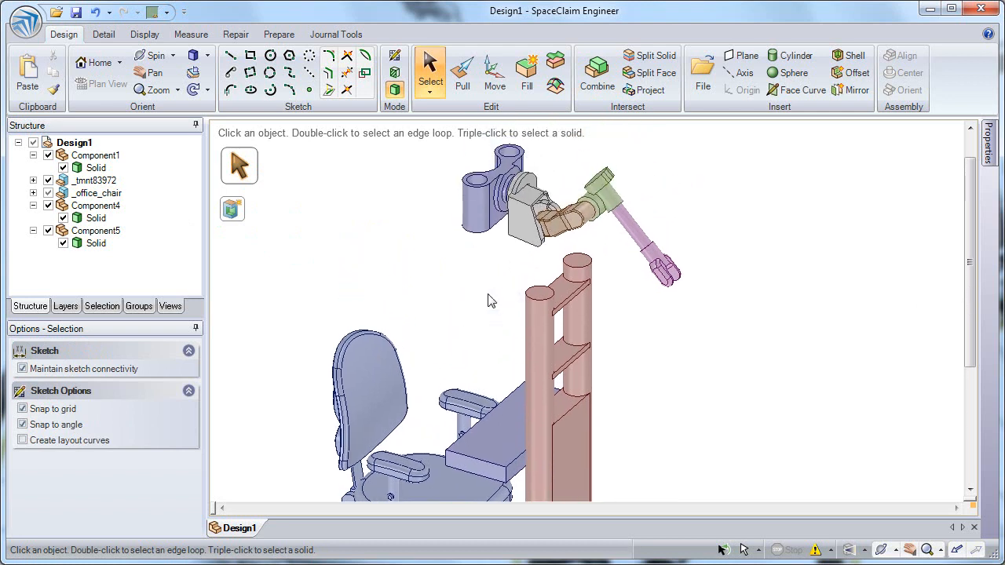
scroll(514, 160, up, 3)
click(509, 154)
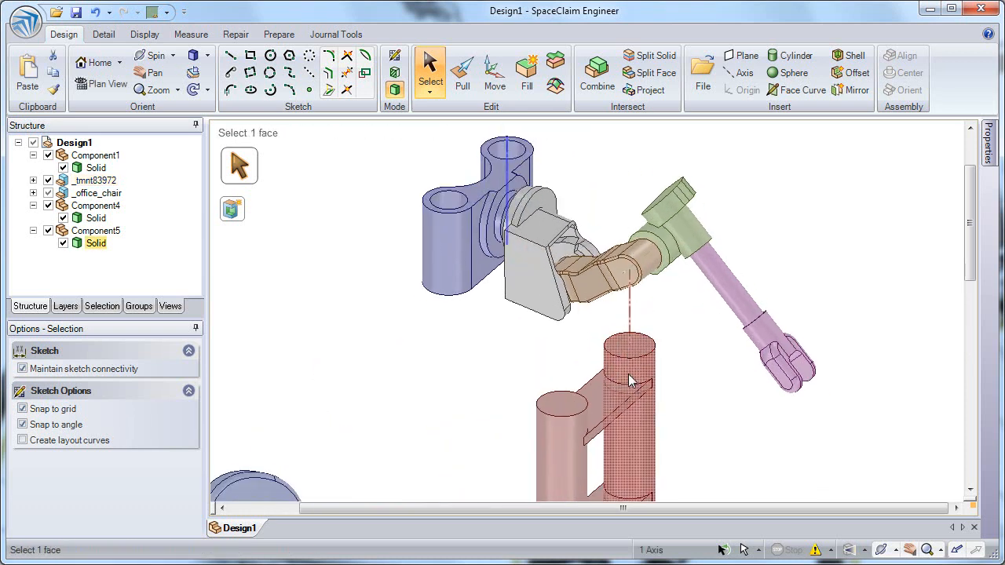
ctrl+click(634, 324)
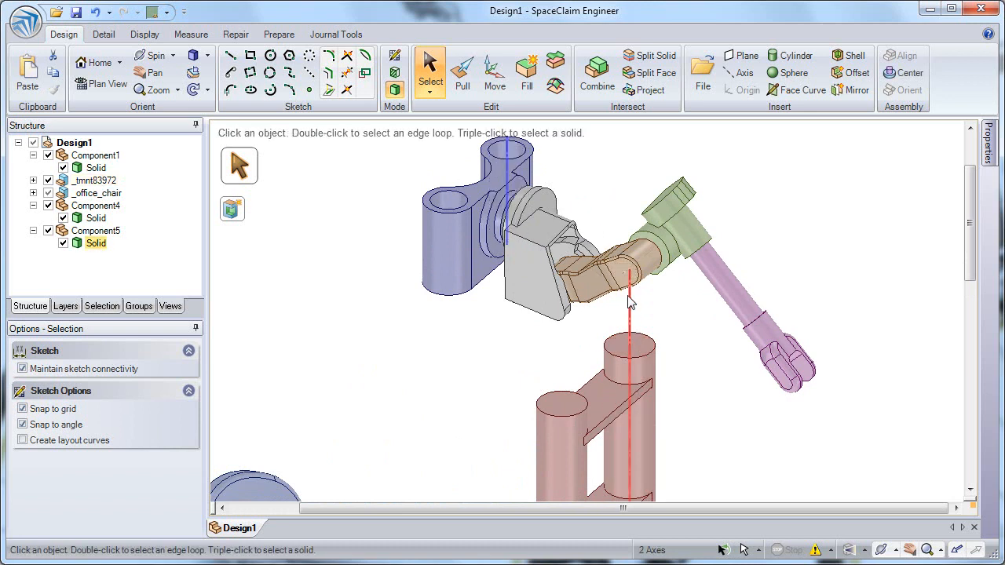
click(906, 76)
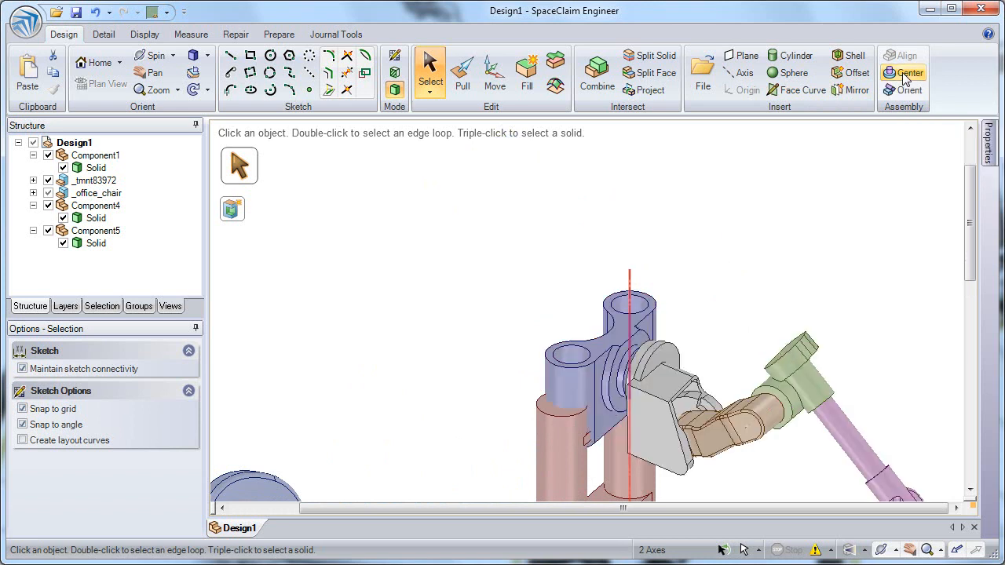
Move the robot-arm assembly down along the column axis so its base sits on the rods.
middle_drag(696, 299, 551, 318)
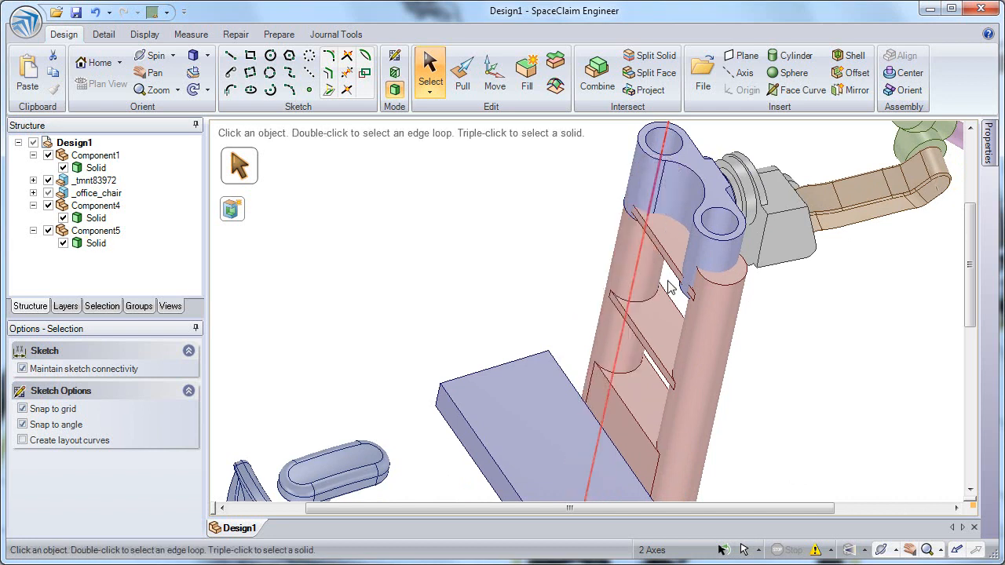
click(690, 346)
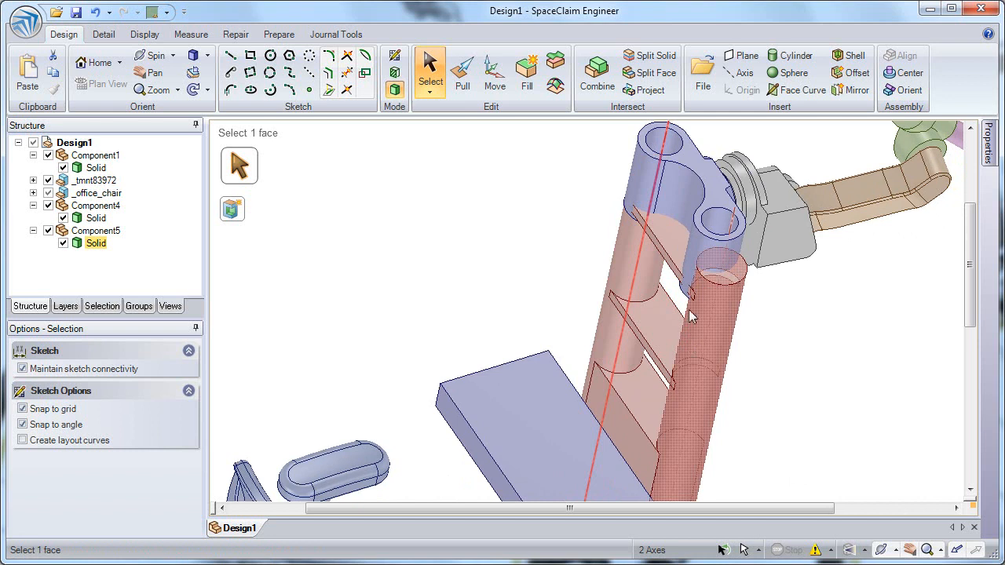
click(693, 180)
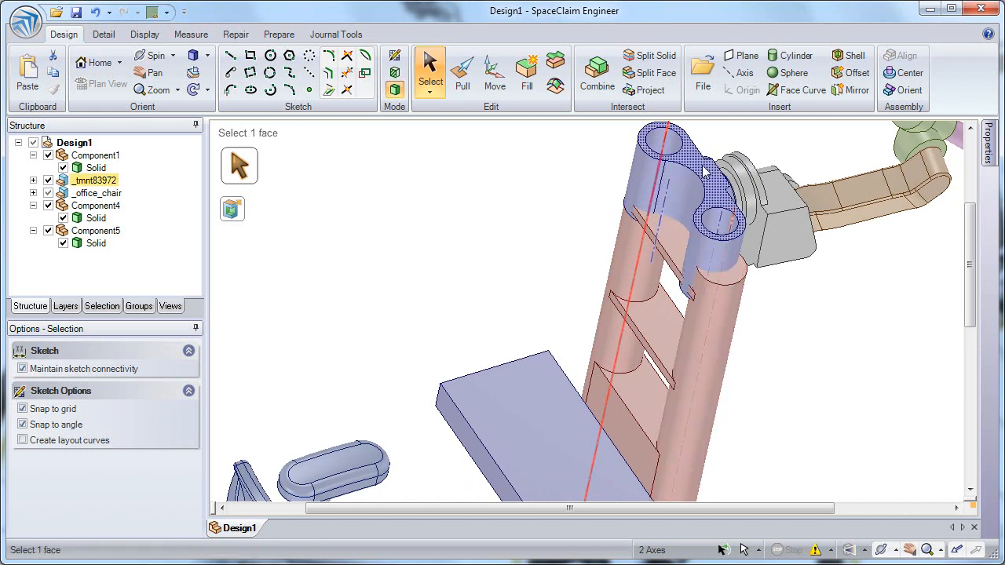
click(106, 182)
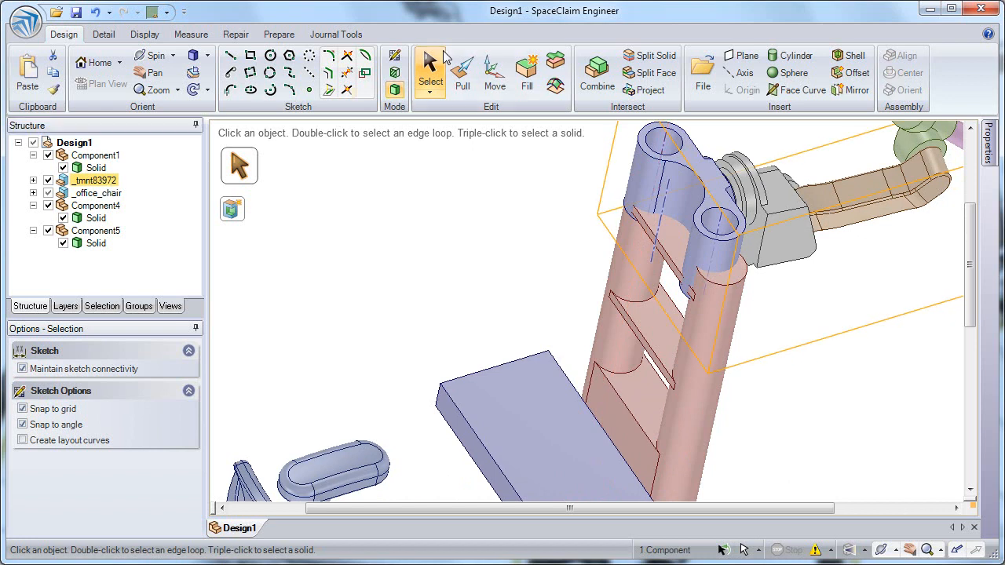
click(495, 79)
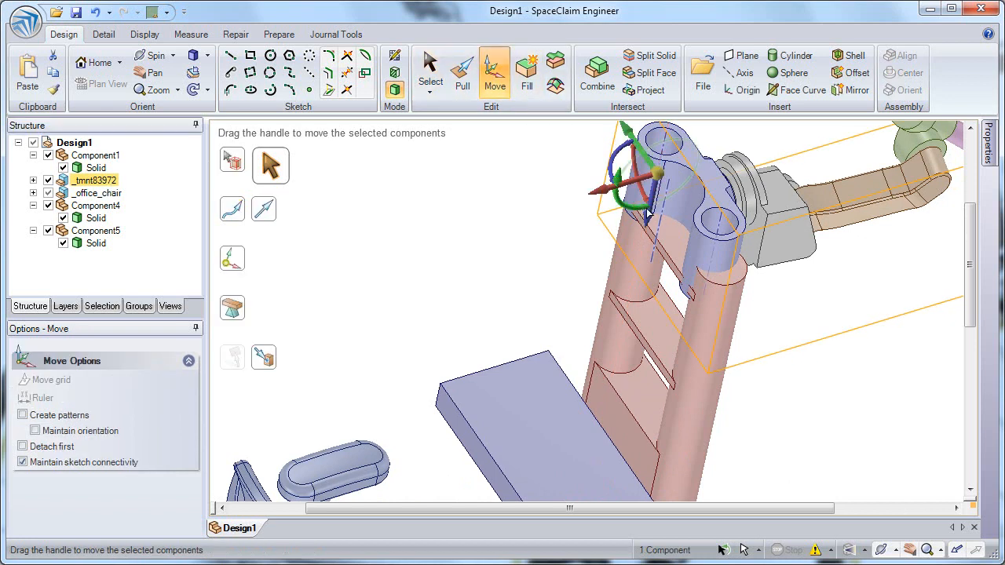
drag(649, 226, 647, 309)
middle_drag(647, 310, 639, 262)
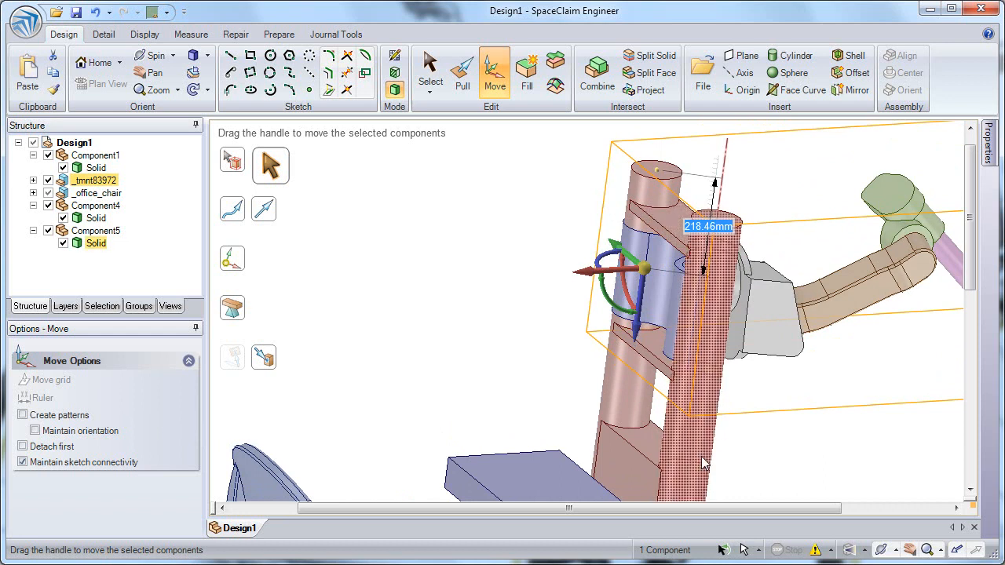
click(756, 449)
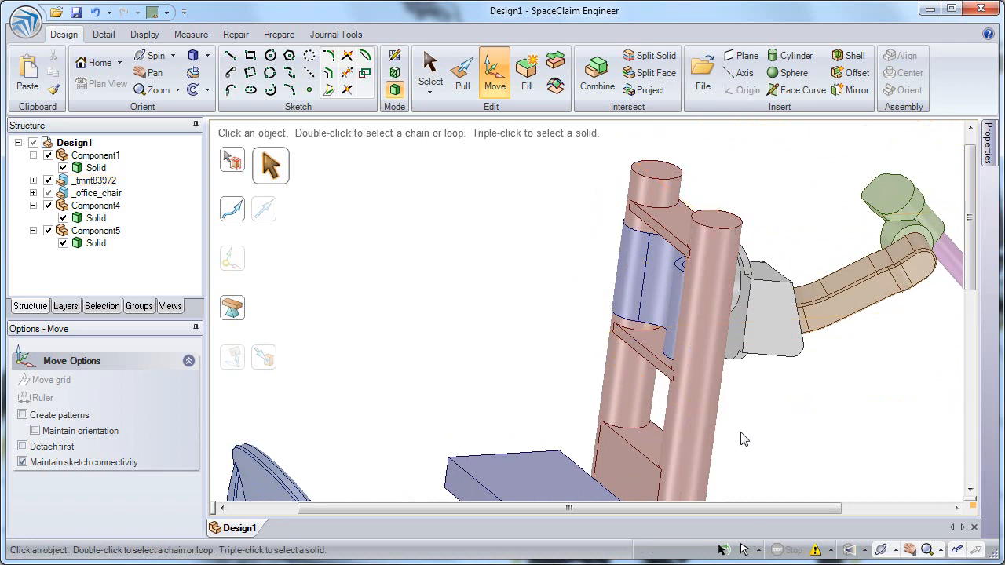
Pull the column rods' diameter up to the bore of the robot arm's base.
key(p)
click(699, 437)
double_click(699, 437)
mouse_move(699, 436)
mouse_down()
mouse_move(713, 438)
mouse_move(658, 441)
mouse_move(685, 440)
mouse_up()
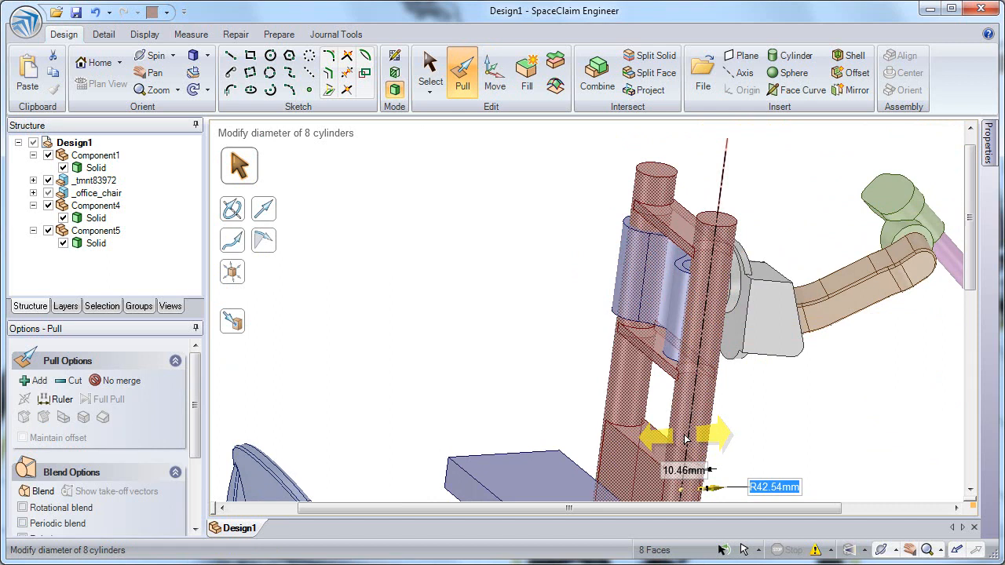
drag(685, 440, 669, 440)
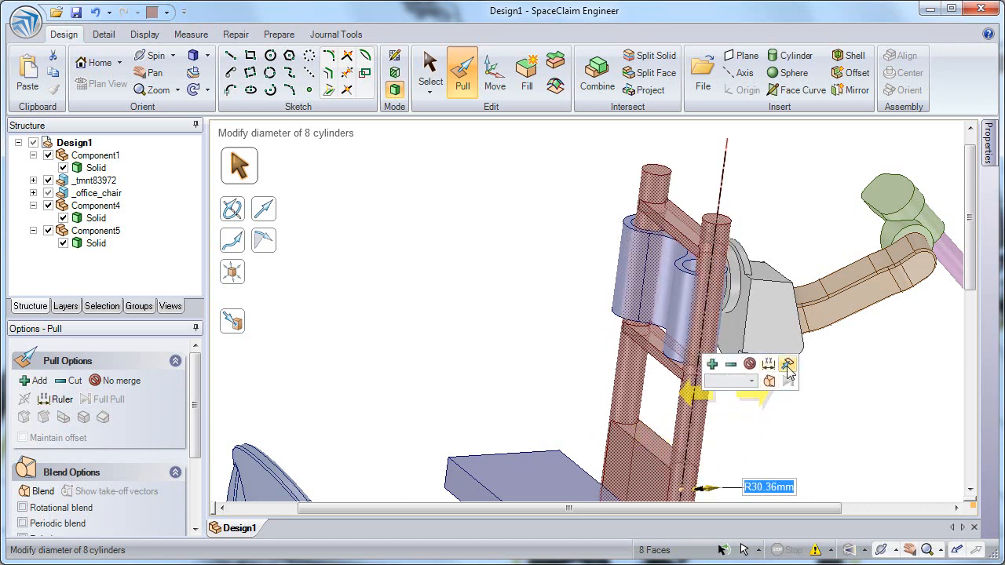
click(788, 366)
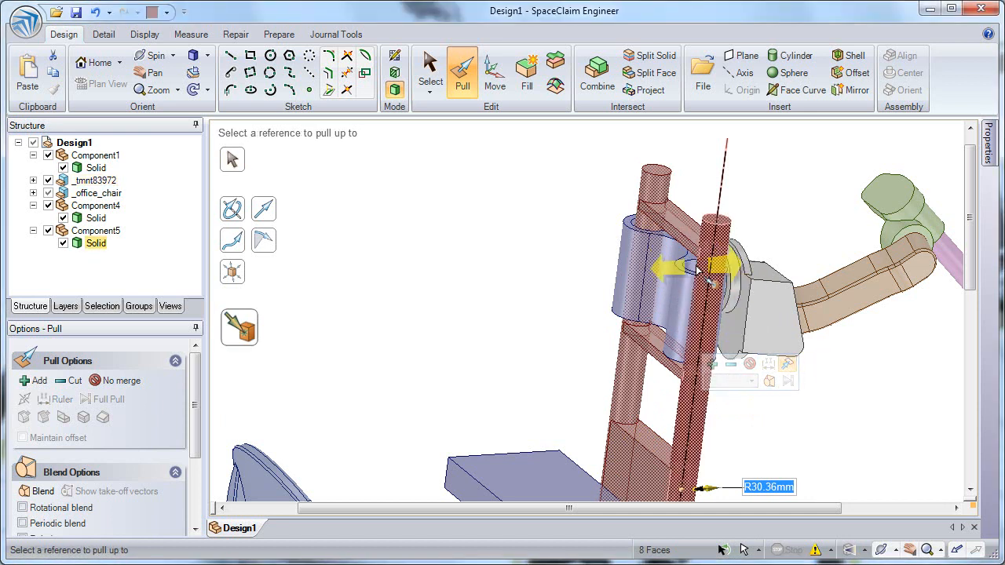
click(695, 270)
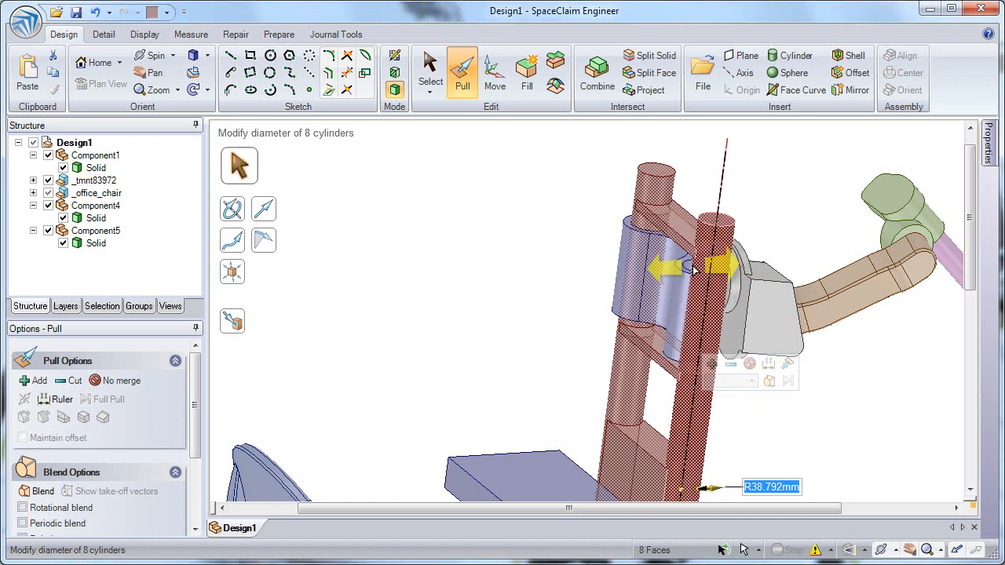
Move the column rods' axis up to the robot arm base bore to realign them.
click(495, 79)
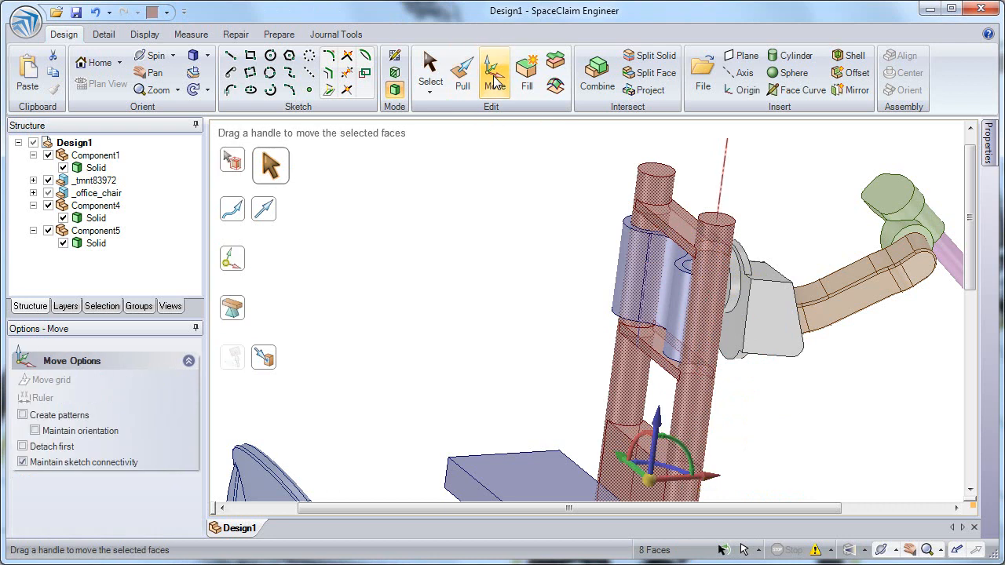
click(789, 159)
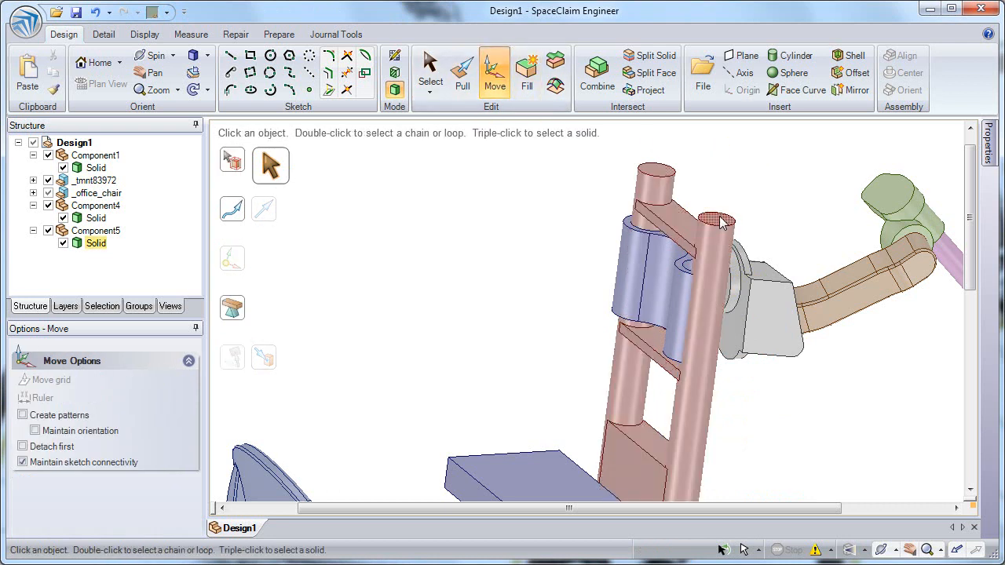
click(723, 193)
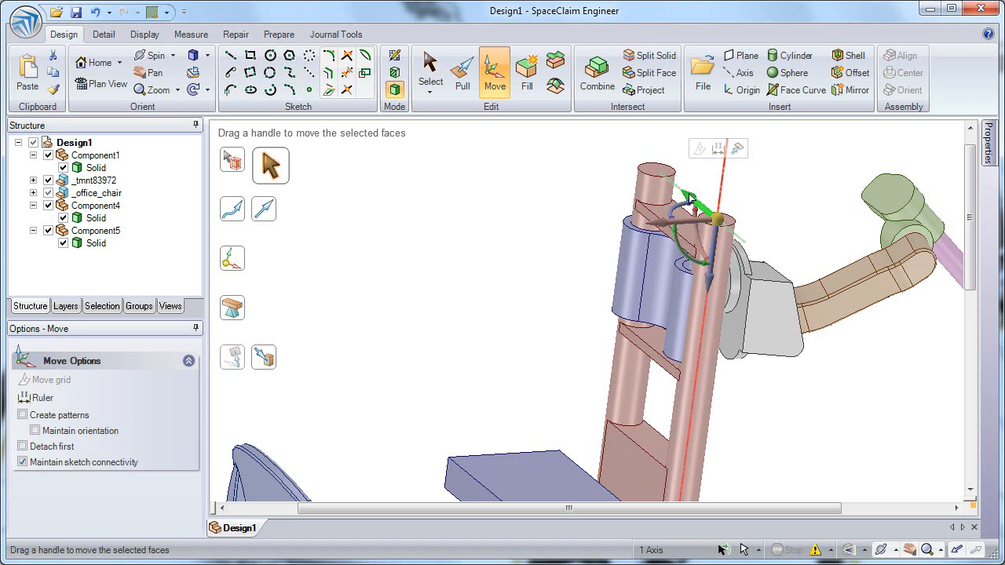
click(737, 149)
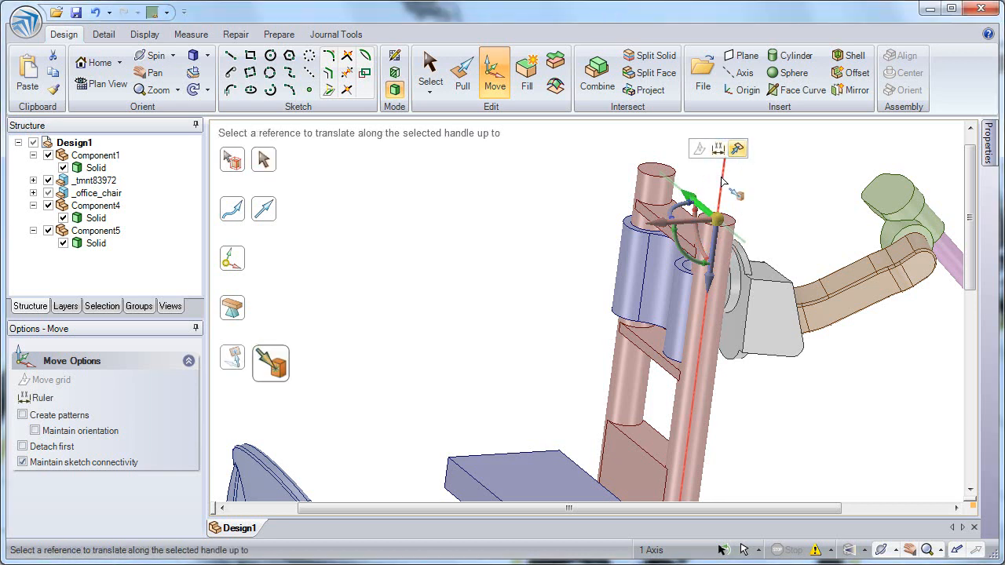
middle_drag(821, 251, 697, 269)
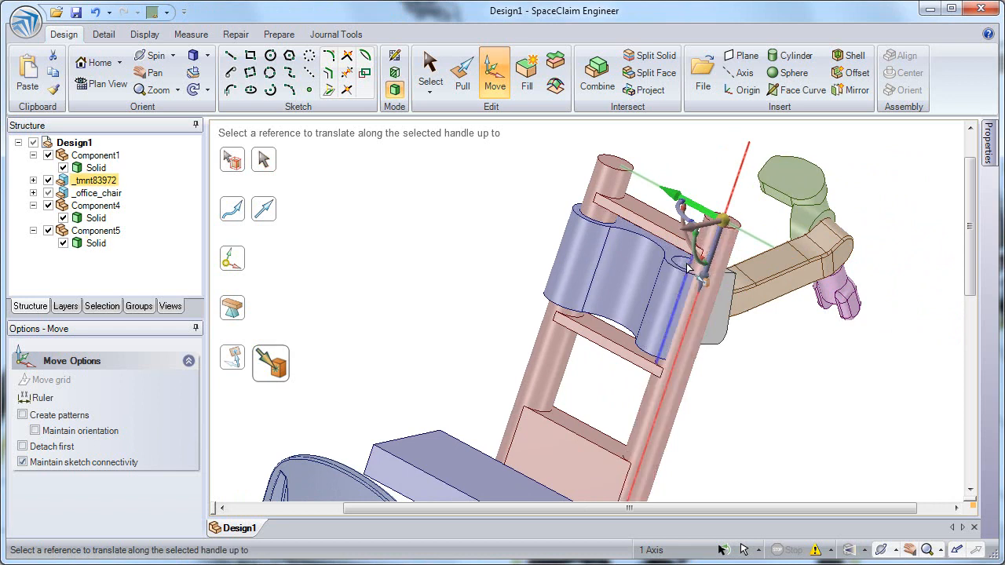
click(688, 267)
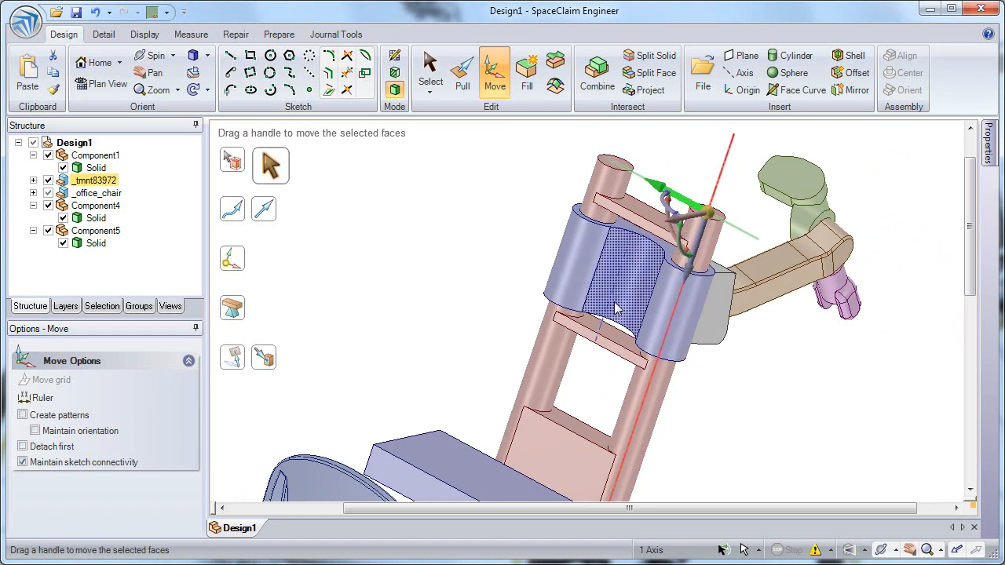
middle_drag(609, 310, 585, 334)
ctrl+middle_drag(635, 373, 612, 263)
click(724, 307)
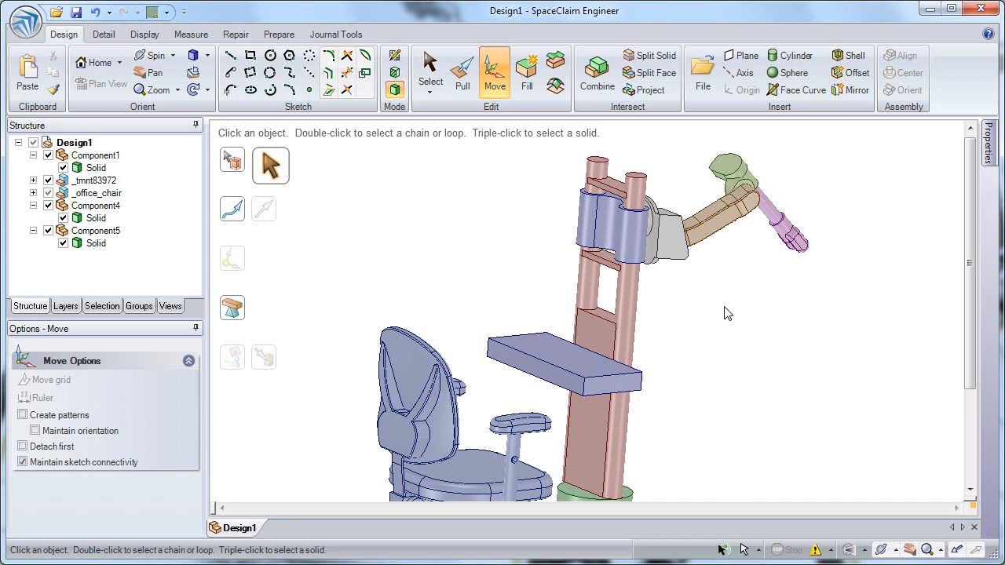
Extrude a surface from the top edge of the column's lower plate out toward the desk.
click(624, 318)
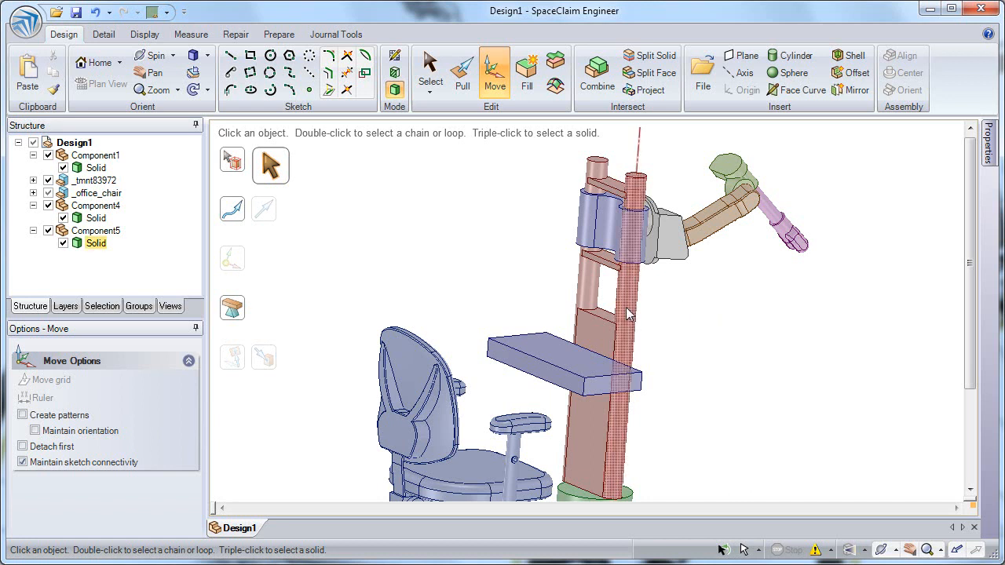
scroll(620, 389, up, 3)
middle_drag(631, 281, 631, 309)
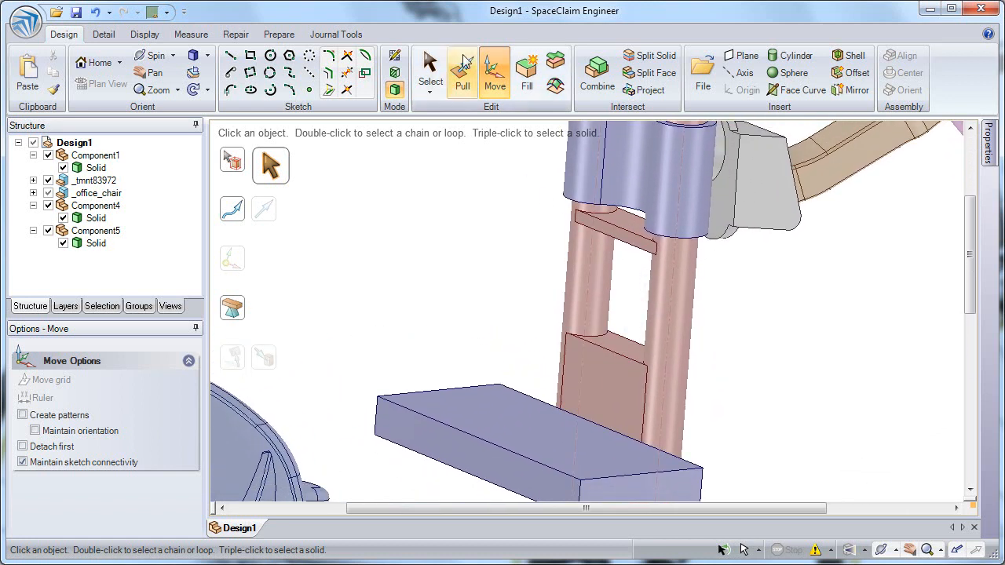
key(p)
click(617, 355)
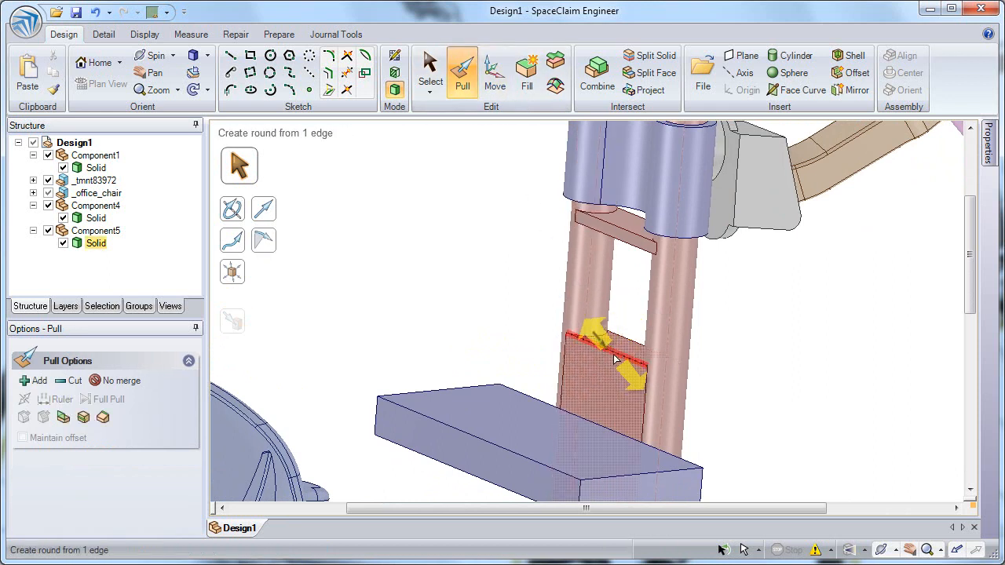
mouse_move(617, 358)
mouse_down()
mouse_move(652, 396)
mouse_move(613, 362)
mouse_move(603, 369)
mouse_up()
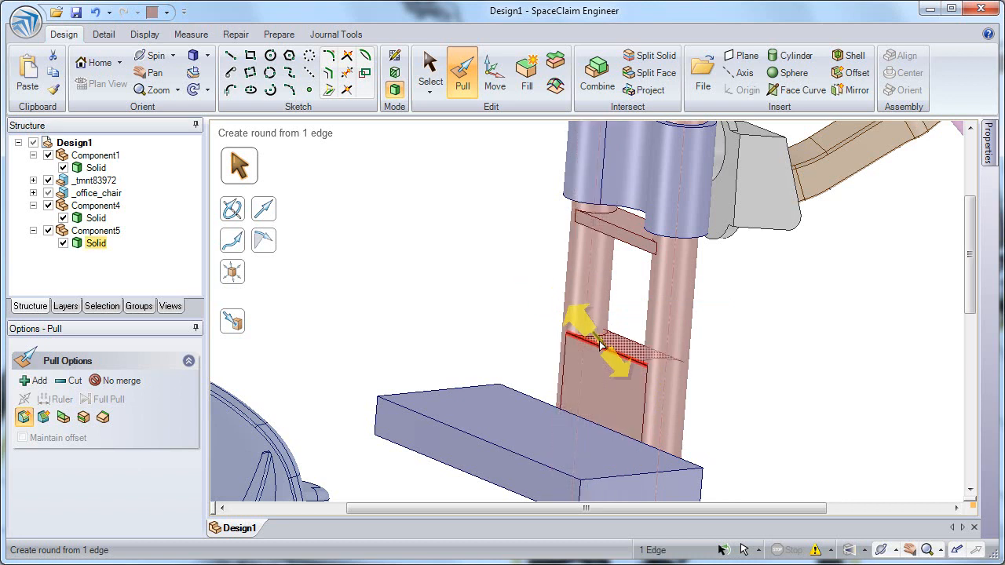
click(609, 352)
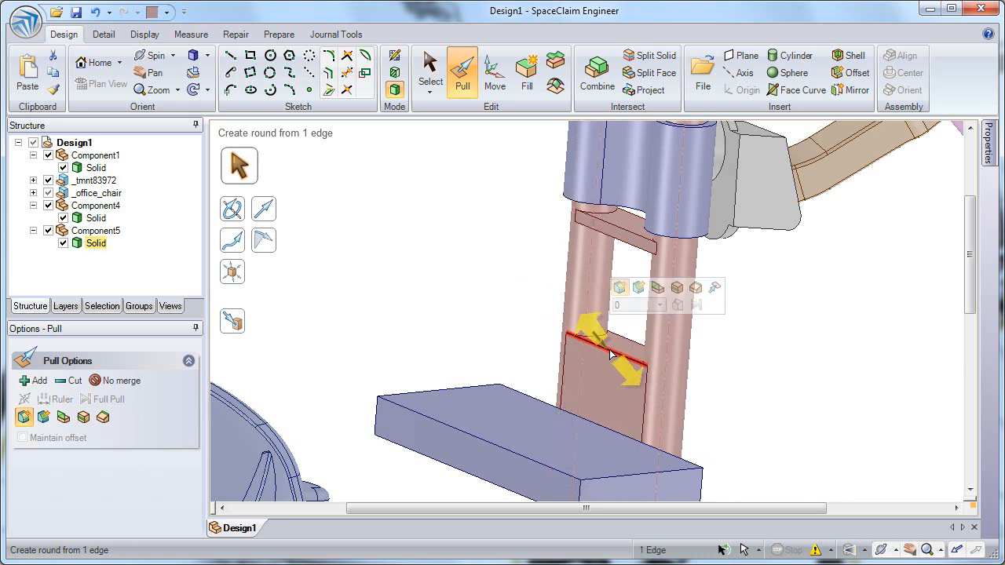
click(658, 289)
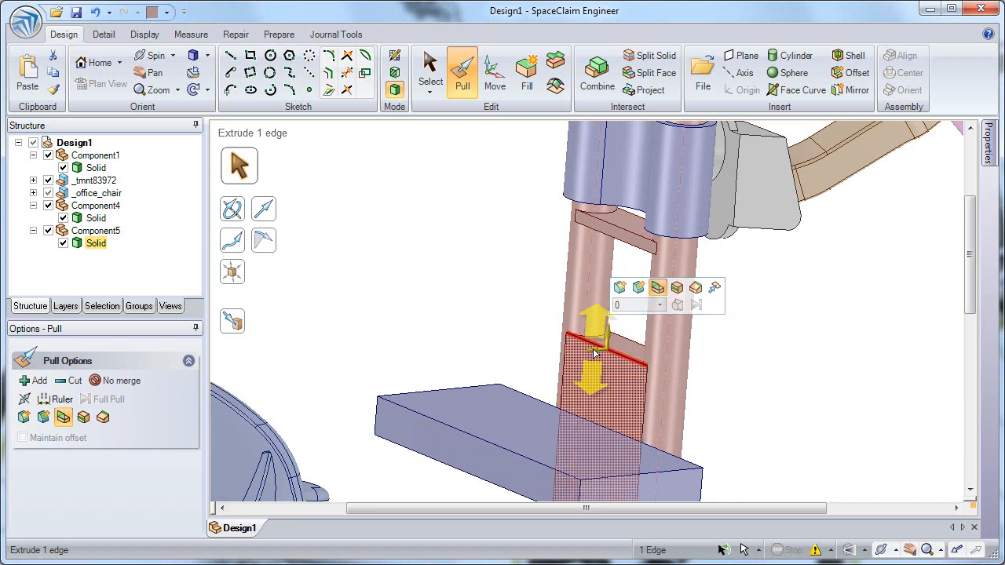
drag(595, 354, 506, 370)
key(Escape)
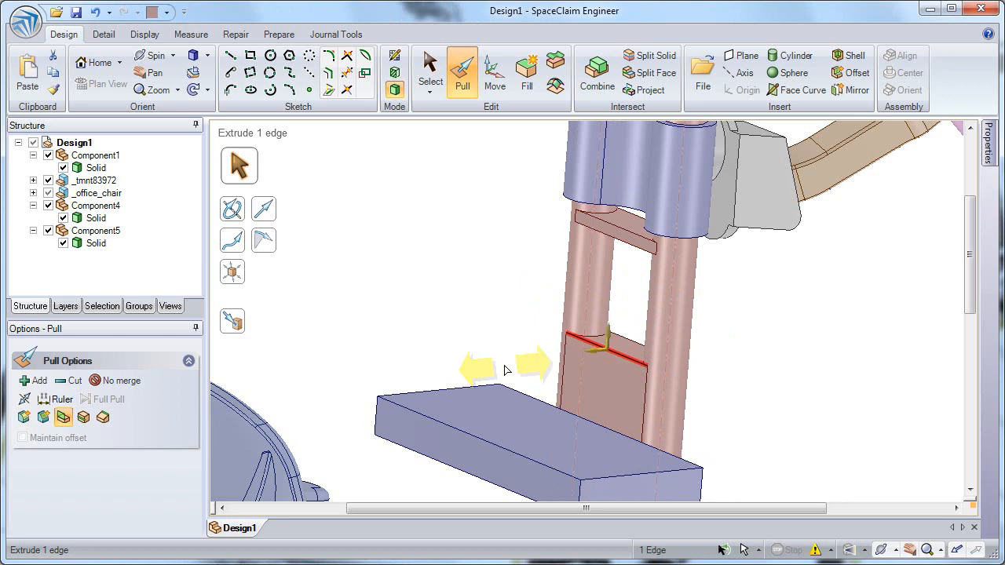
Pull the new surface to thicken it into a solid block on the column.
drag(609, 338, 602, 370)
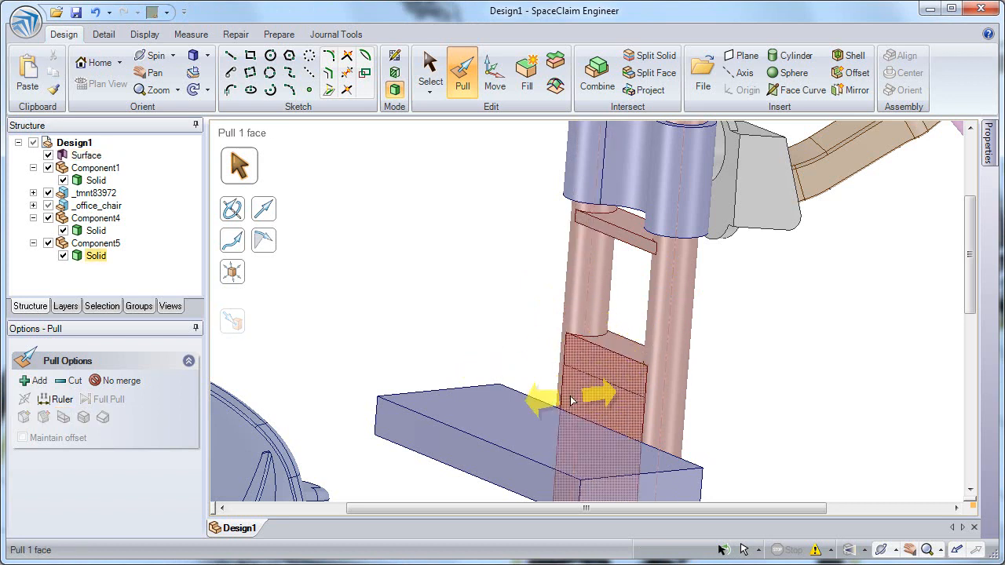
click(76, 158)
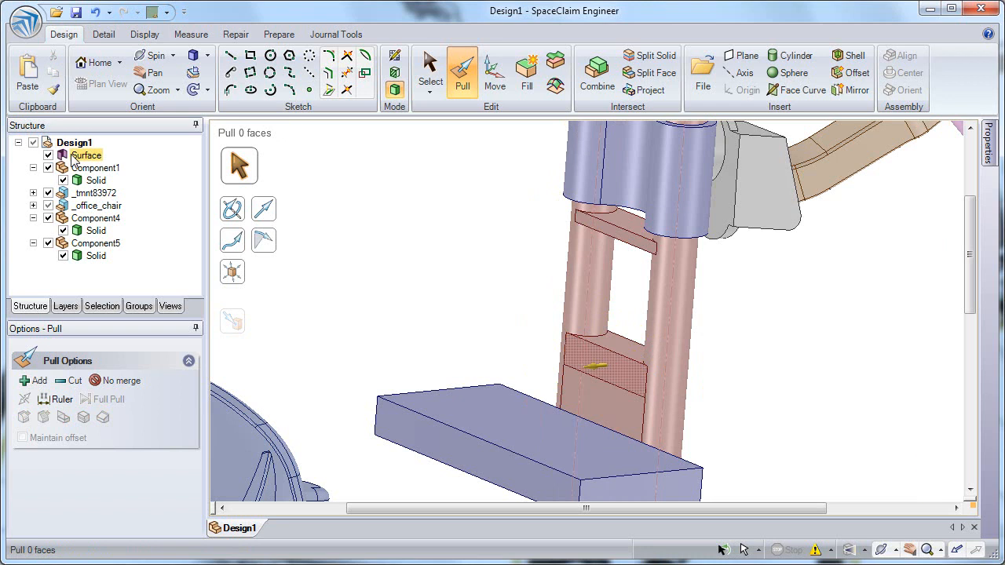
click(609, 367)
mouse_move(615, 373)
mouse_down()
mouse_move(560, 385)
mouse_move(578, 380)
mouse_up()
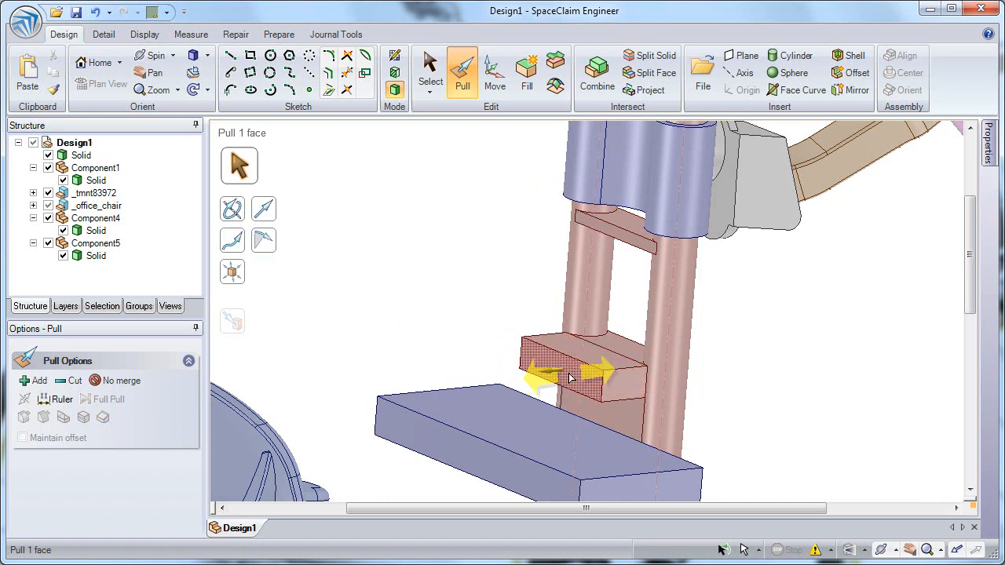
Create a new component from the block and name it Monitor.
click(440, 266)
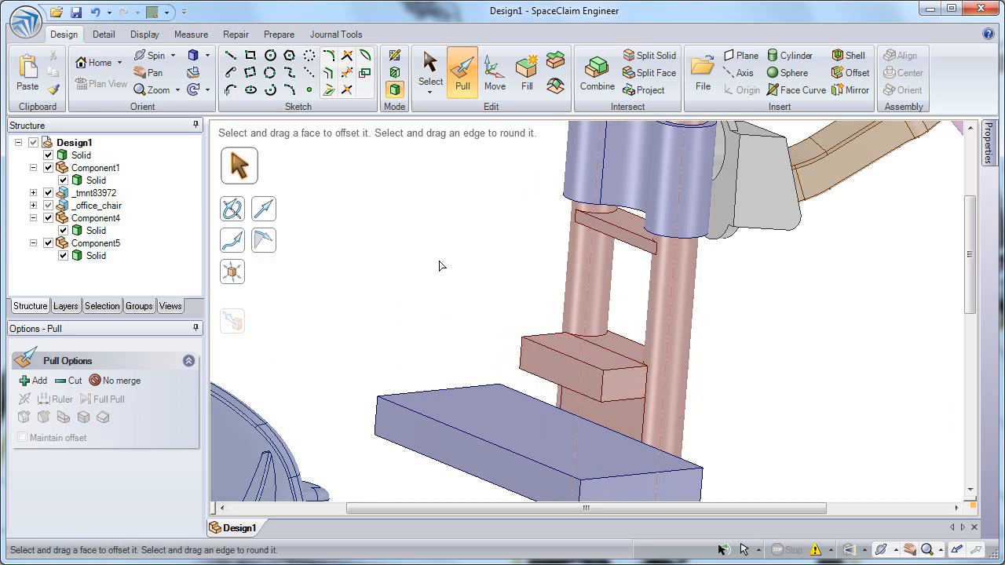
right_click(73, 143)
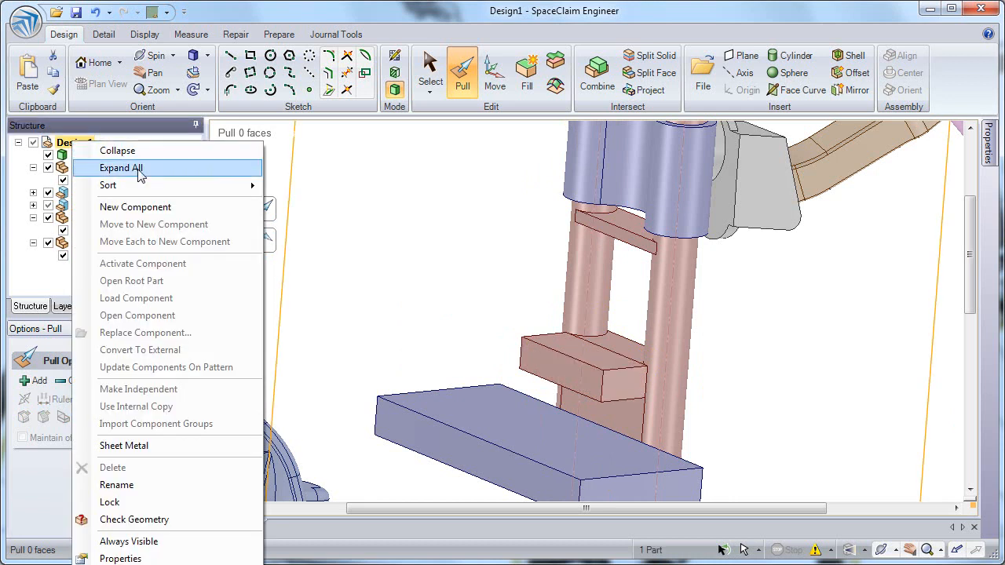
click(156, 209)
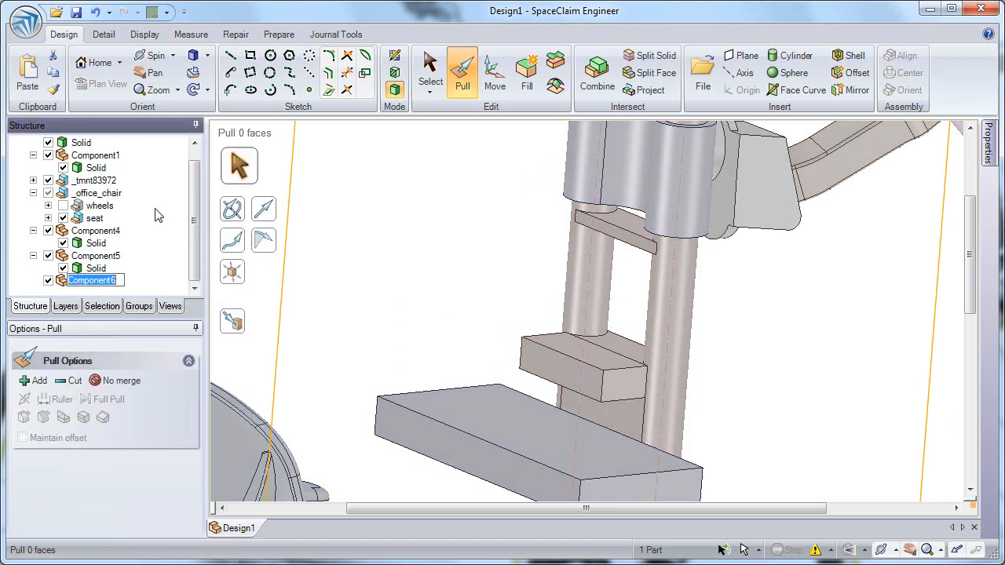
text(Monitor)
key(Return)
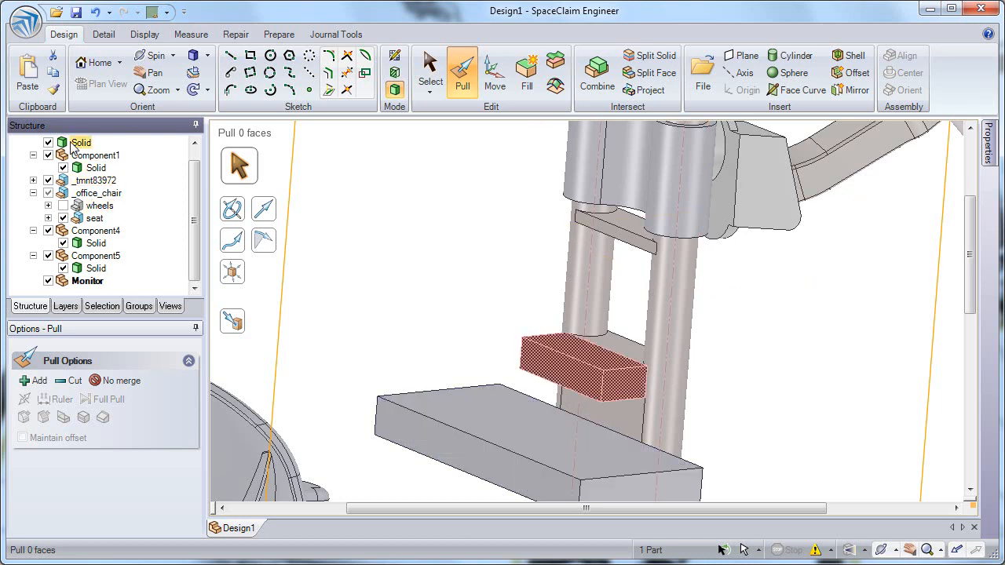
Copy the top edge of the Monitor block across its top face with Pull's Copy Edge option.
scroll(82, 146, up, 1)
scroll(87, 283, down, 1)
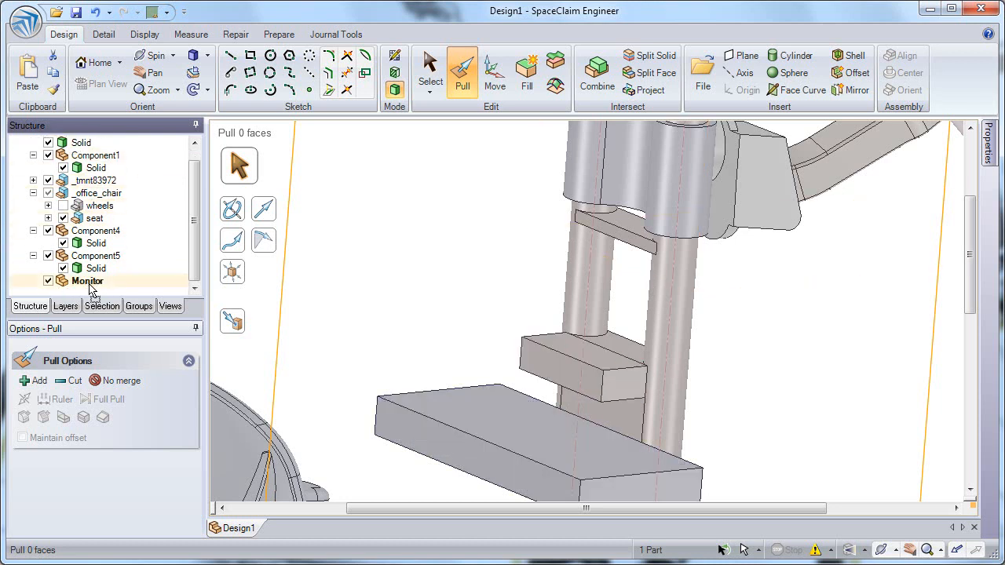
scroll(92, 286, down, 1)
click(88, 268)
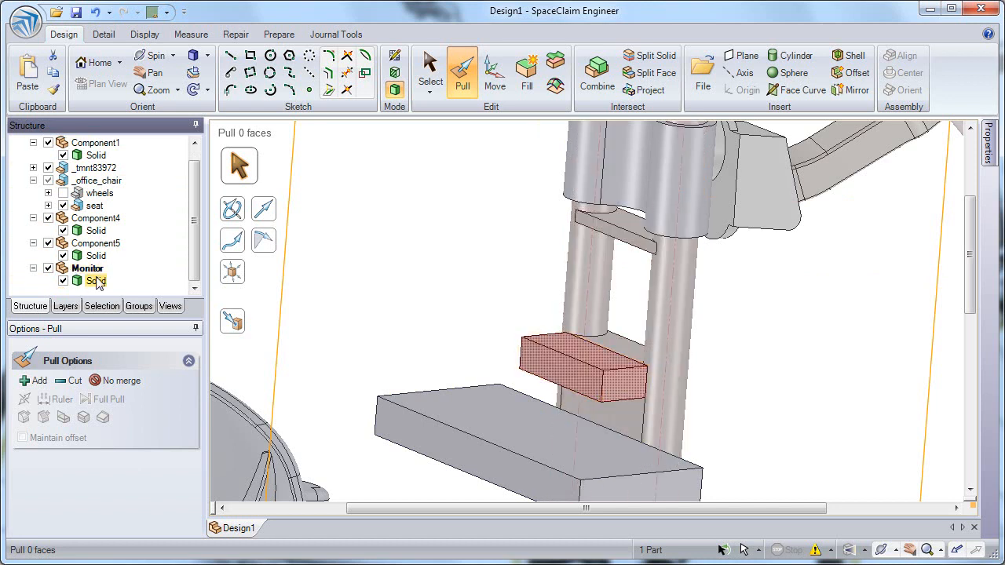
click(440, 270)
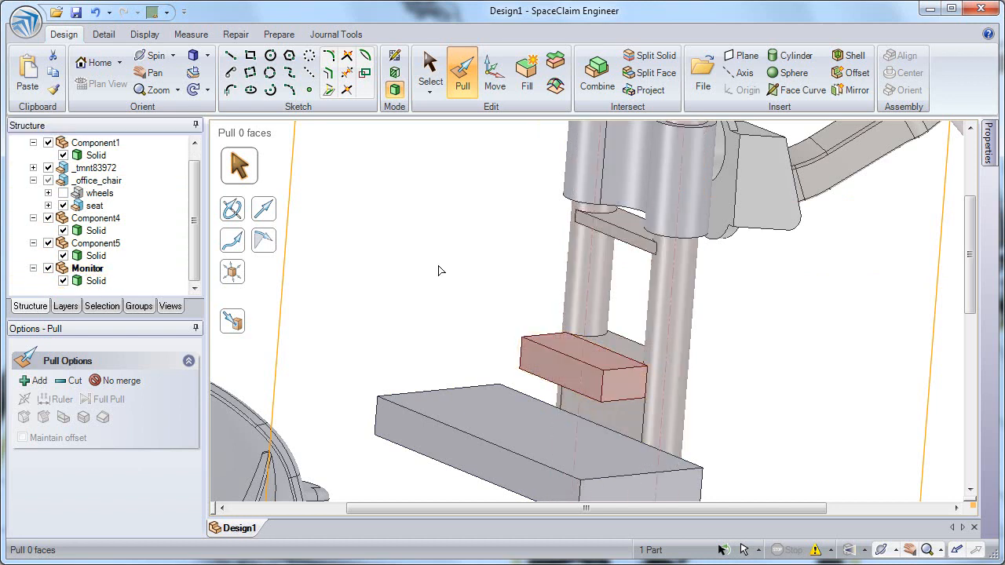
click(554, 356)
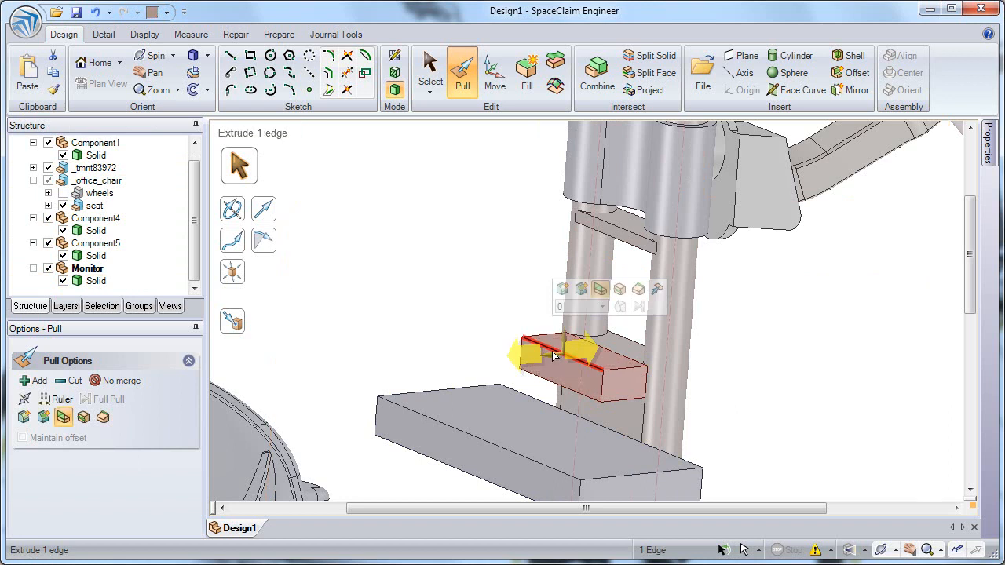
click(620, 289)
drag(581, 357, 597, 354)
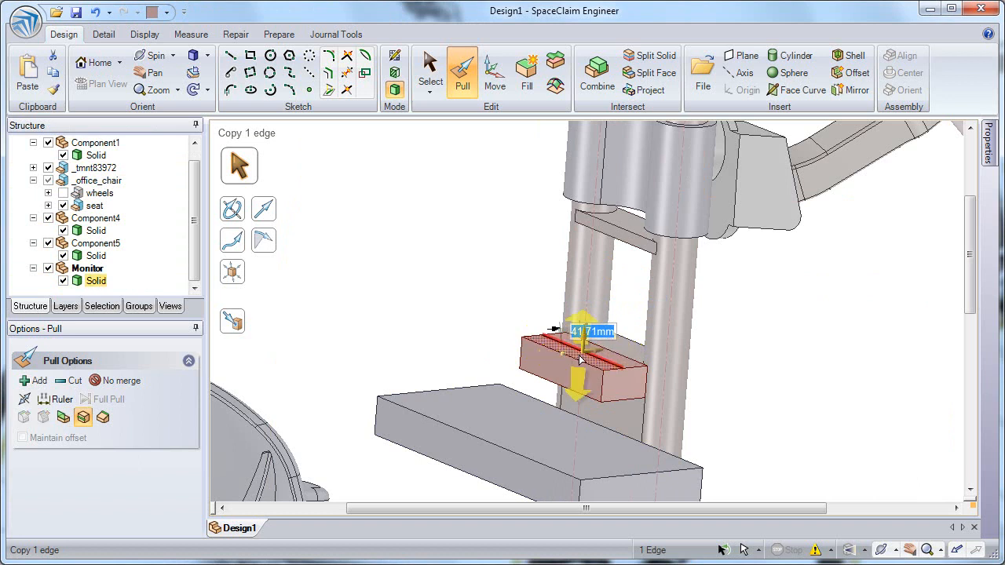
Pull the rear strip of the block's top face up about 225 mm into a tall panel.
scroll(581, 359, up, 2)
click(595, 363)
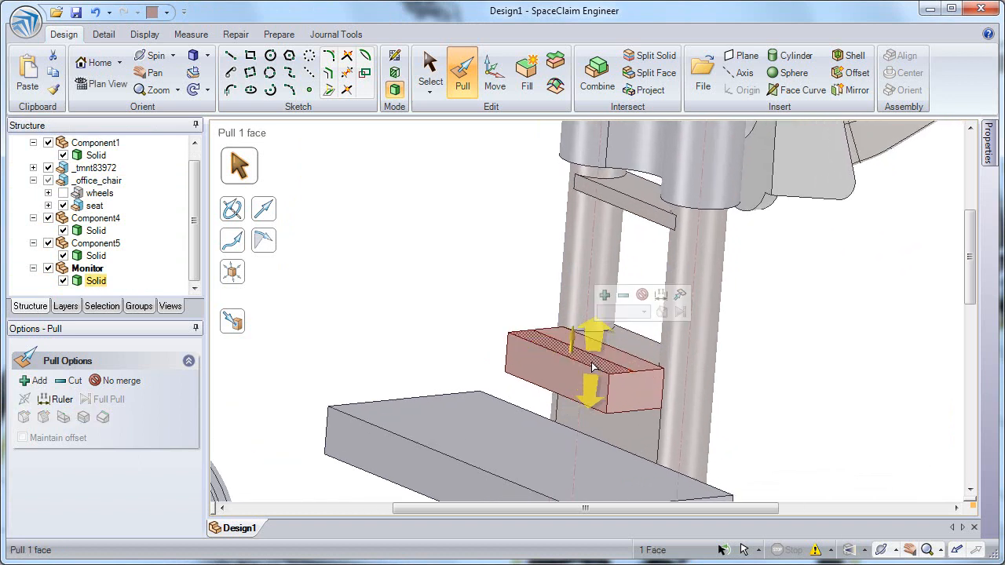
drag(595, 366, 609, 208)
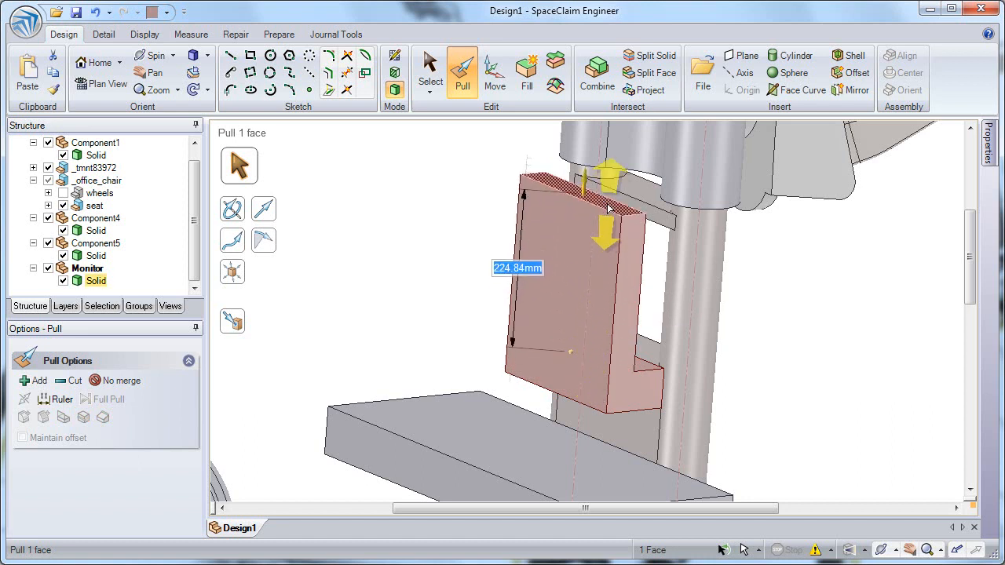
Extrude the panel's two vertical side edges outward with Pull's Extrude Edge option to widen it.
click(619, 248)
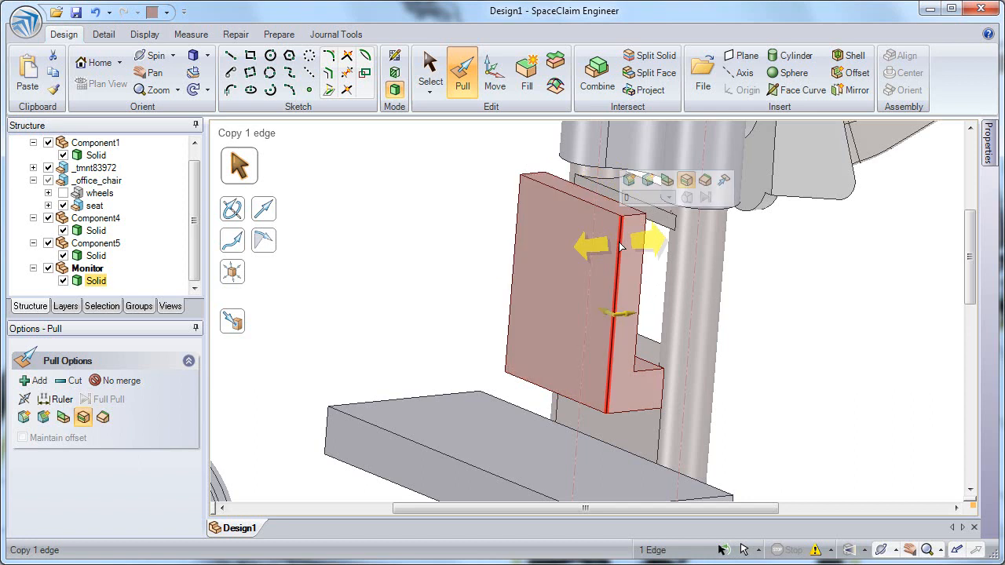
ctrl+click(515, 233)
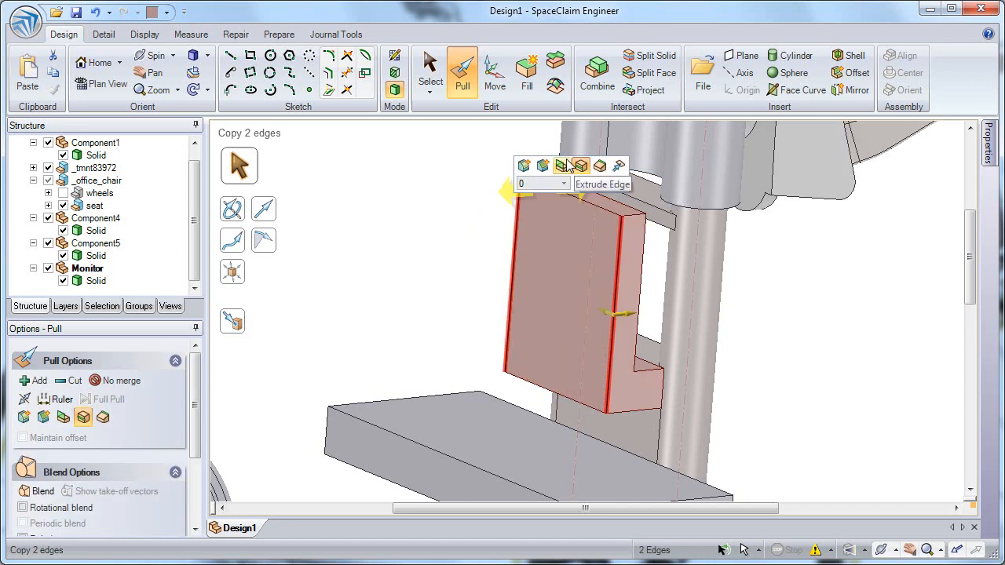
click(562, 167)
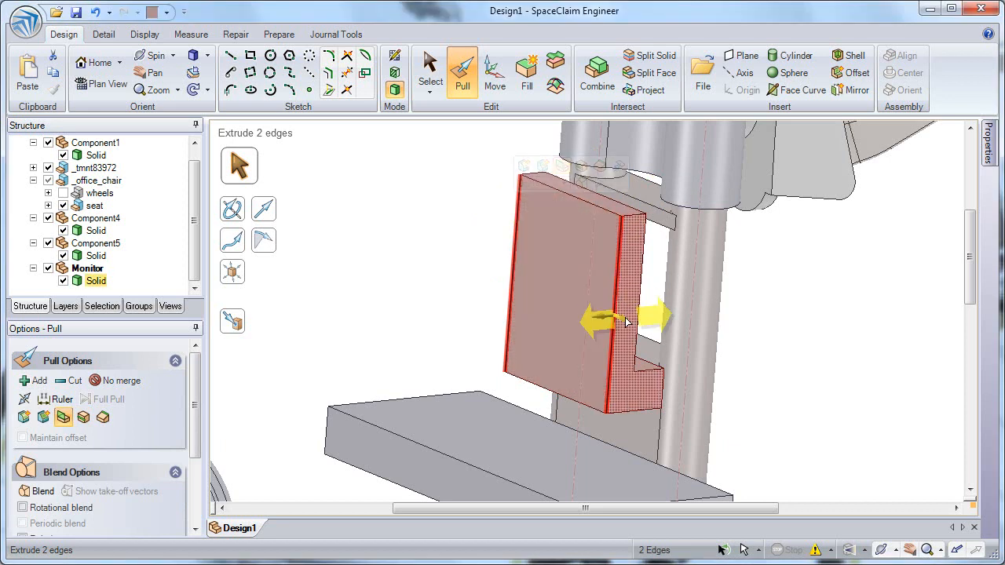
drag(627, 322, 684, 391)
click(676, 397)
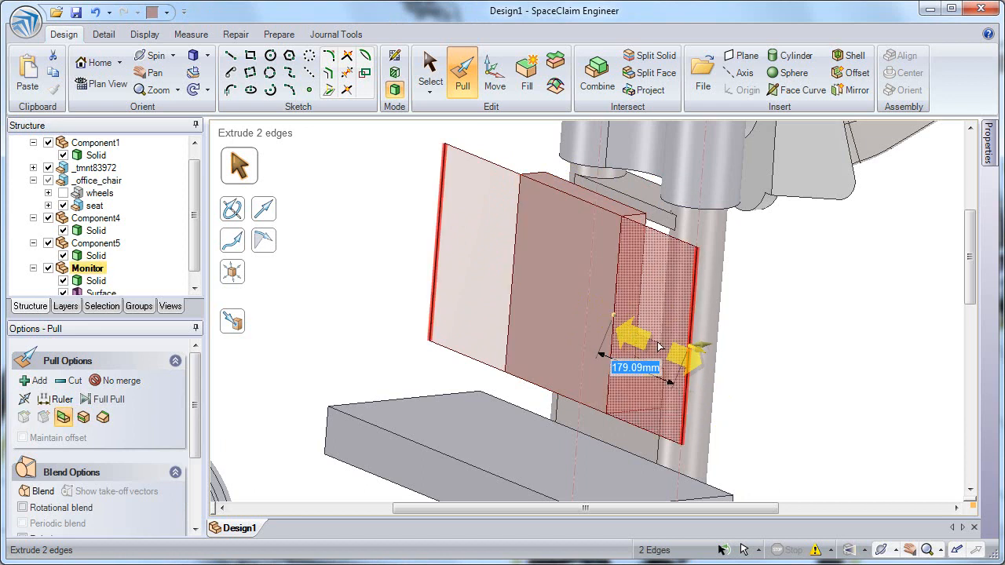
Pull the panel face and both new side surfaces together into one wide flat monitor panel.
ctrl+click(577, 254)
ctrl+click(503, 214)
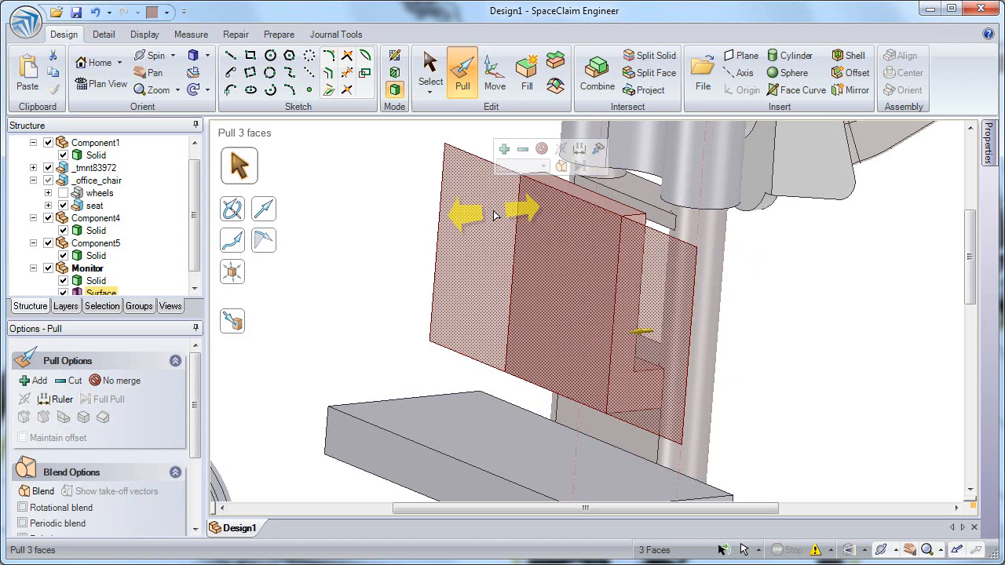
drag(491, 217, 485, 221)
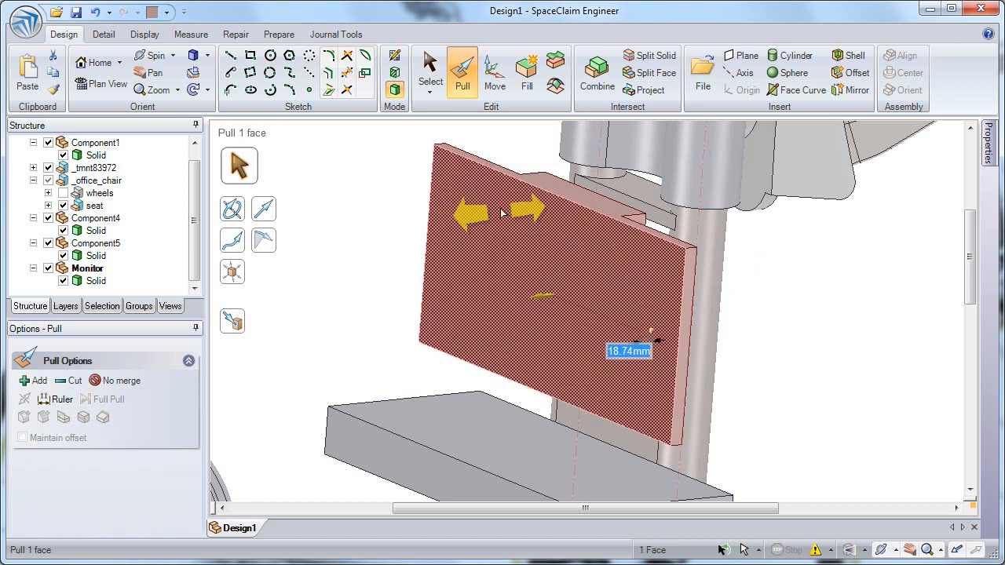
Copy the front face's edge loop inward with Copy Edge to outline a screen border.
click(522, 187)
double_click(523, 187)
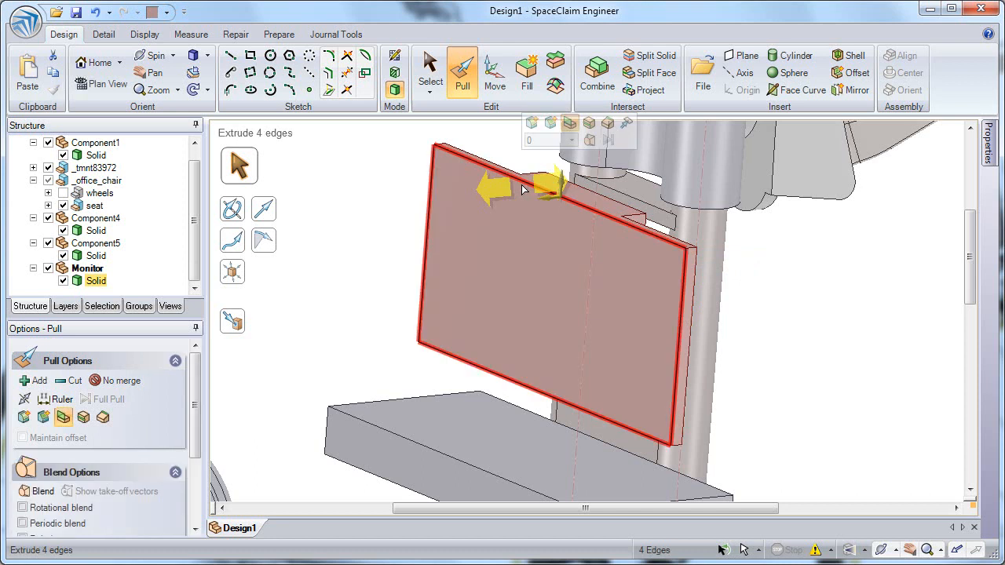
click(589, 124)
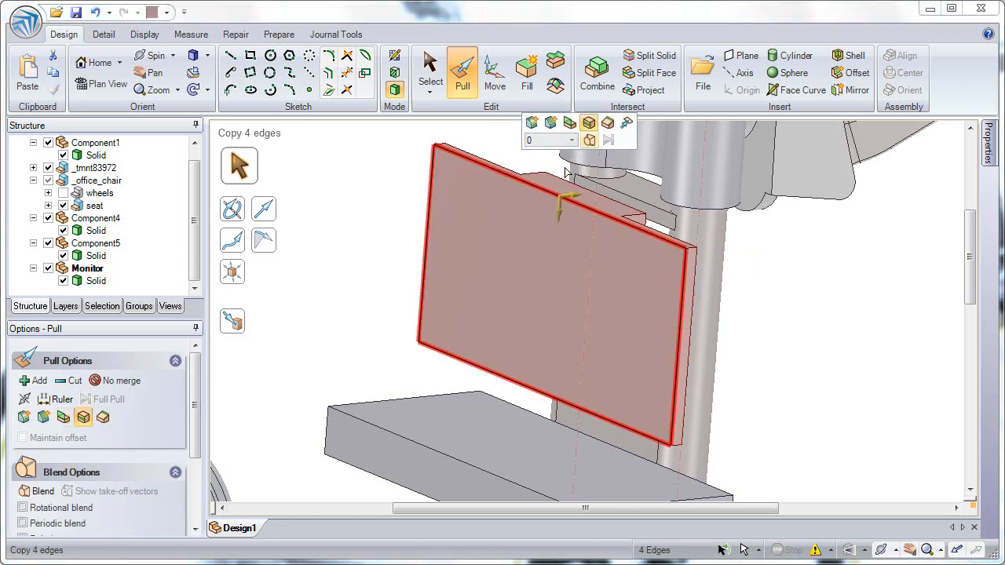
drag(556, 219, 559, 235)
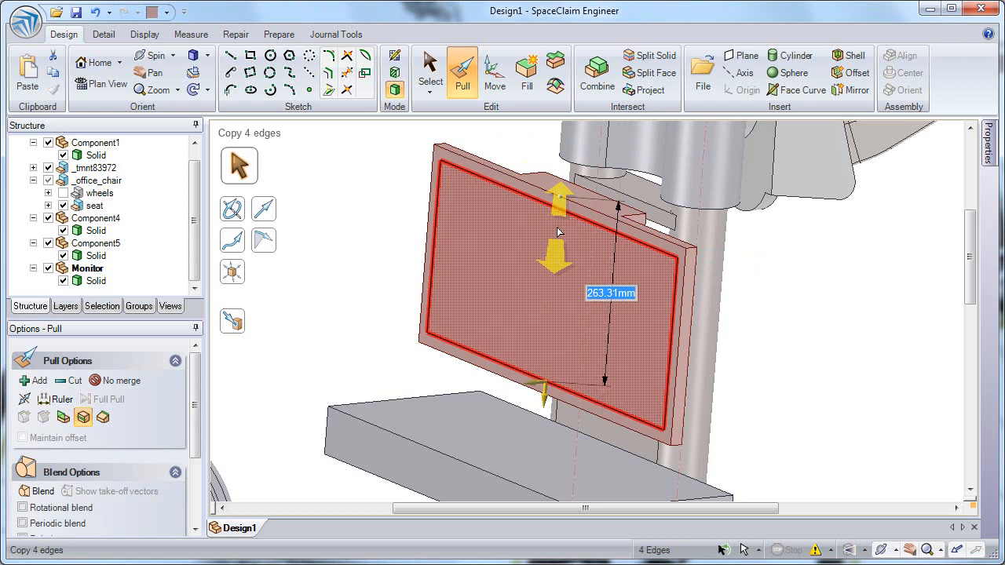
Pull the inner screen face back about 12 mm to recess the screen inside the border.
click(514, 266)
drag(521, 263, 511, 270)
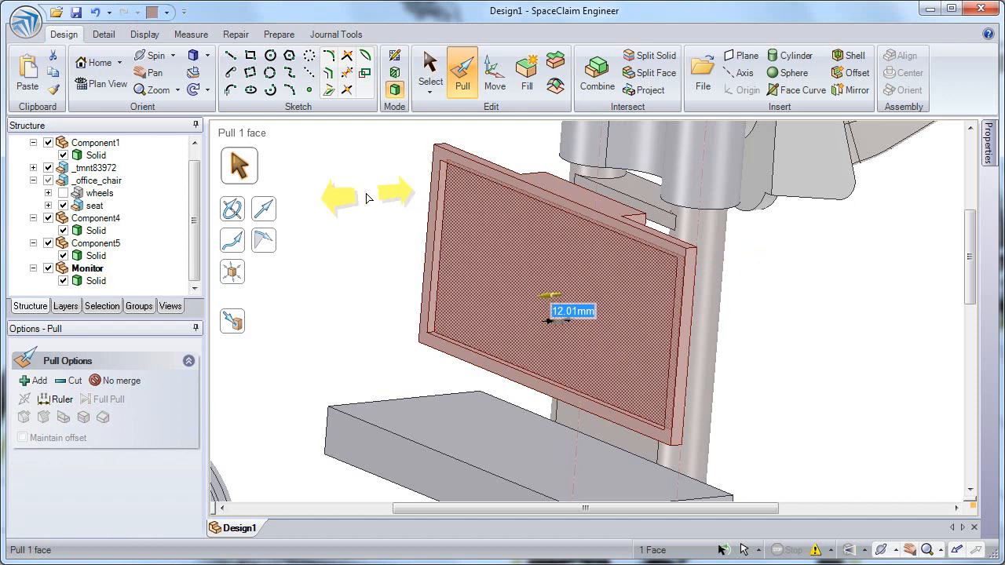
Color the recessed screen face black.
click(165, 12)
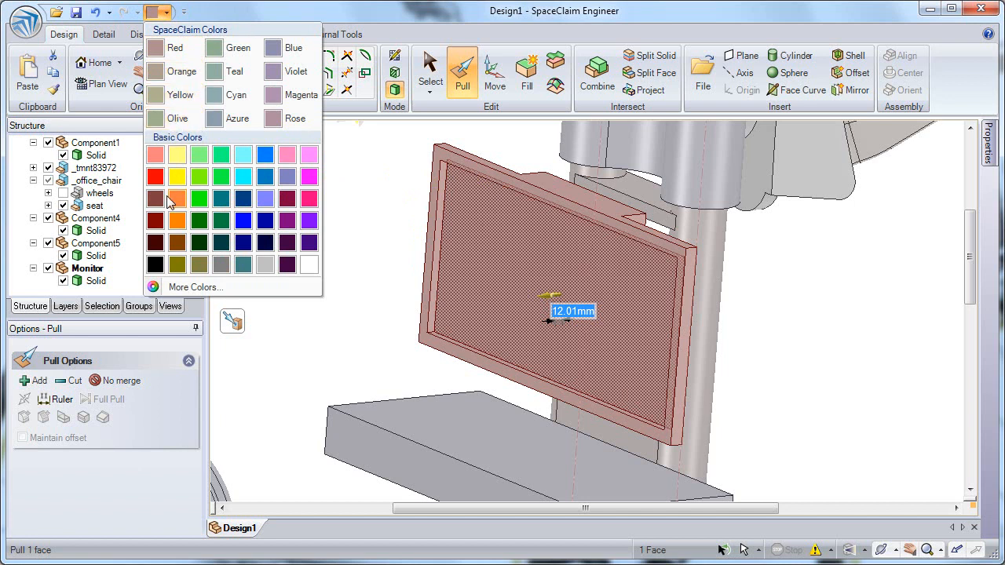
click(156, 265)
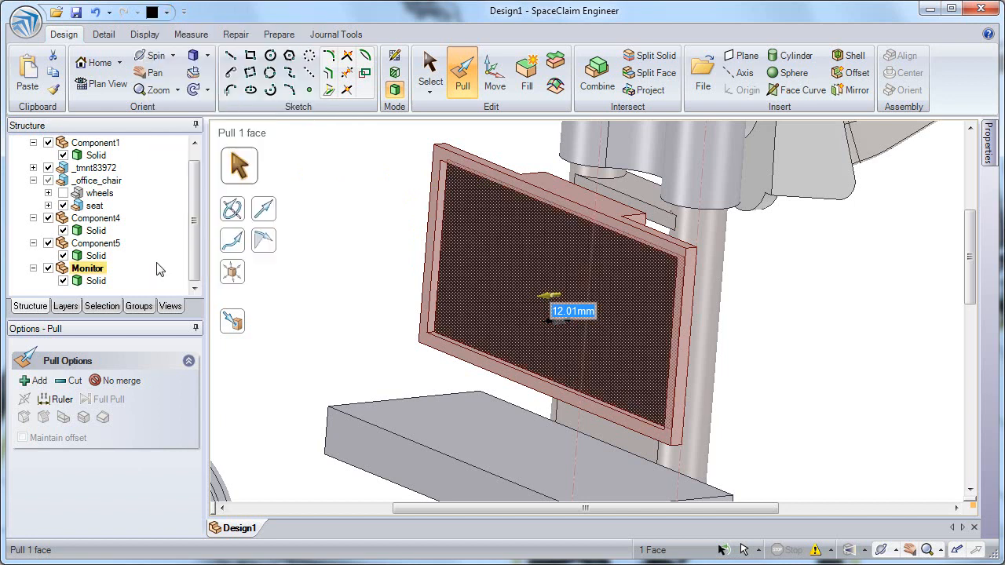
click(355, 235)
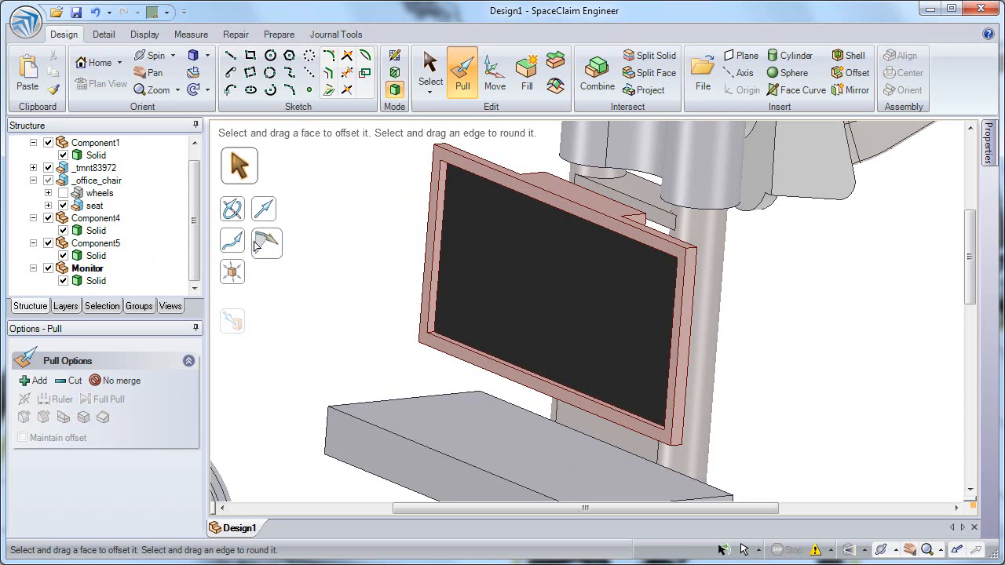
Select the whole Monitor body and remove its color override.
click(95, 283)
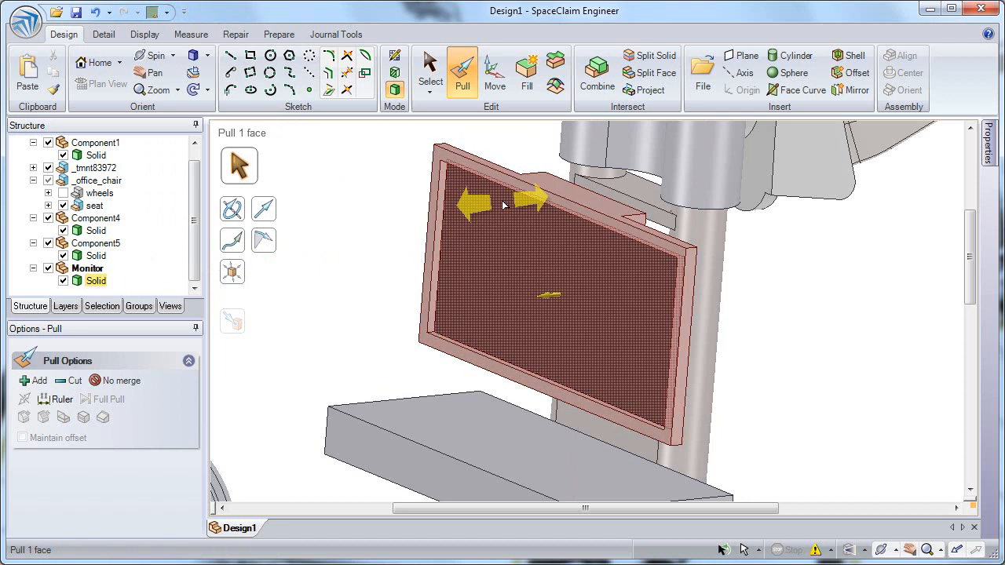
click(431, 58)
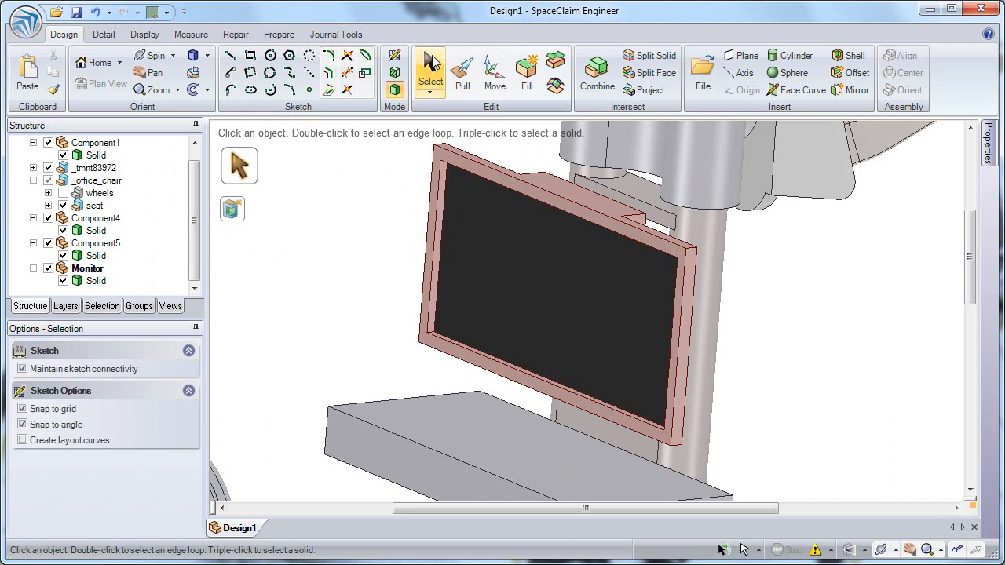
click(580, 200)
double_click(580, 201)
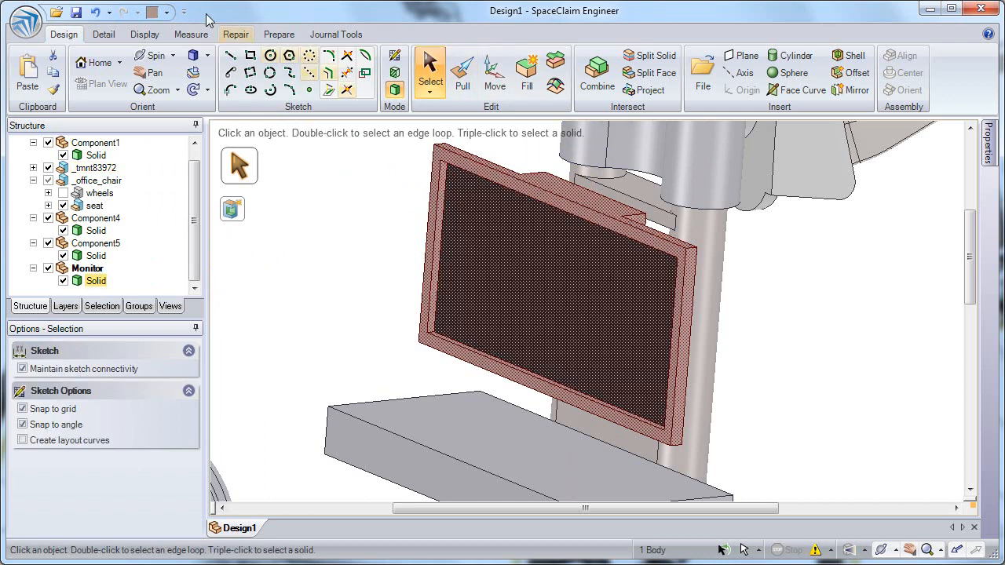
click(166, 12)
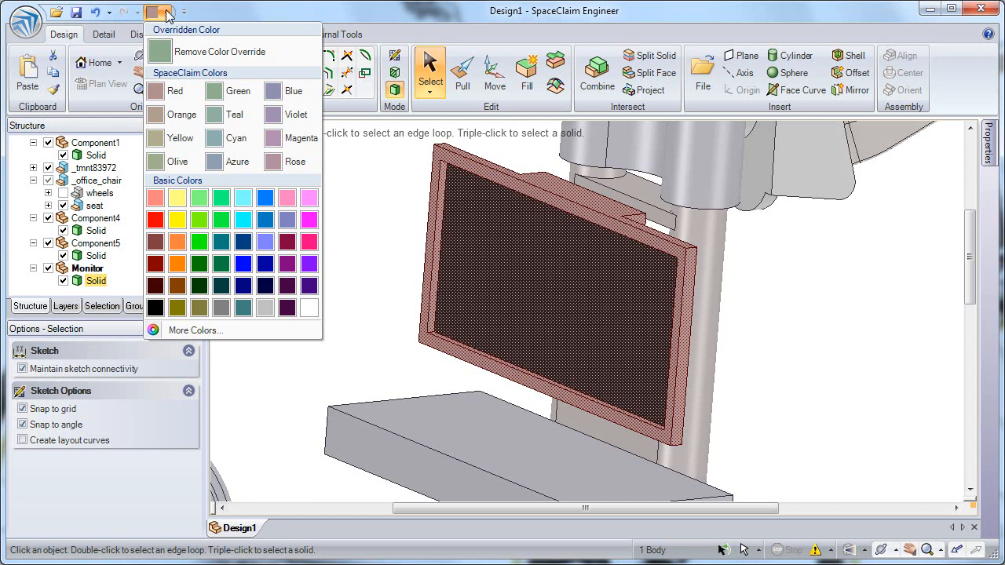
click(222, 51)
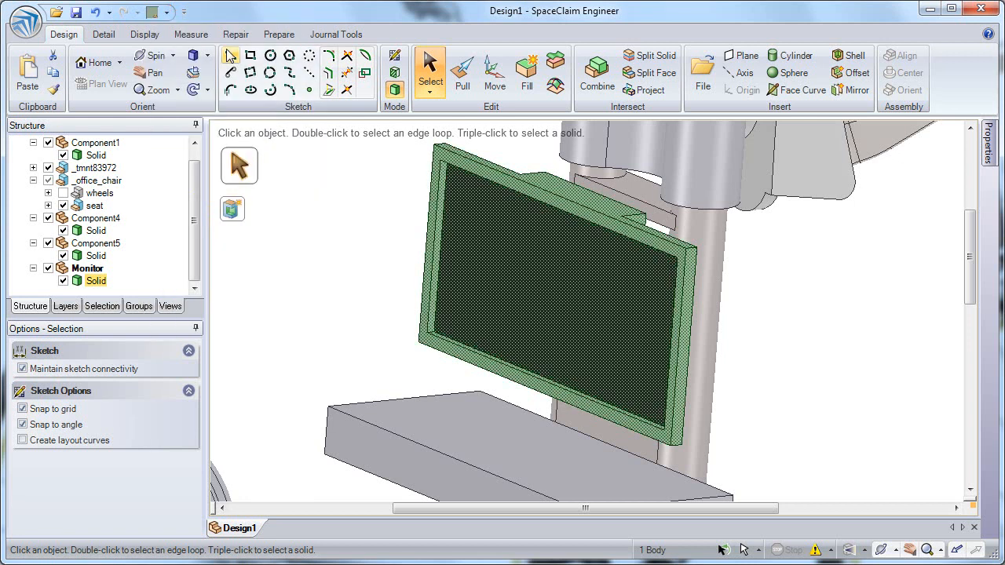
click(313, 246)
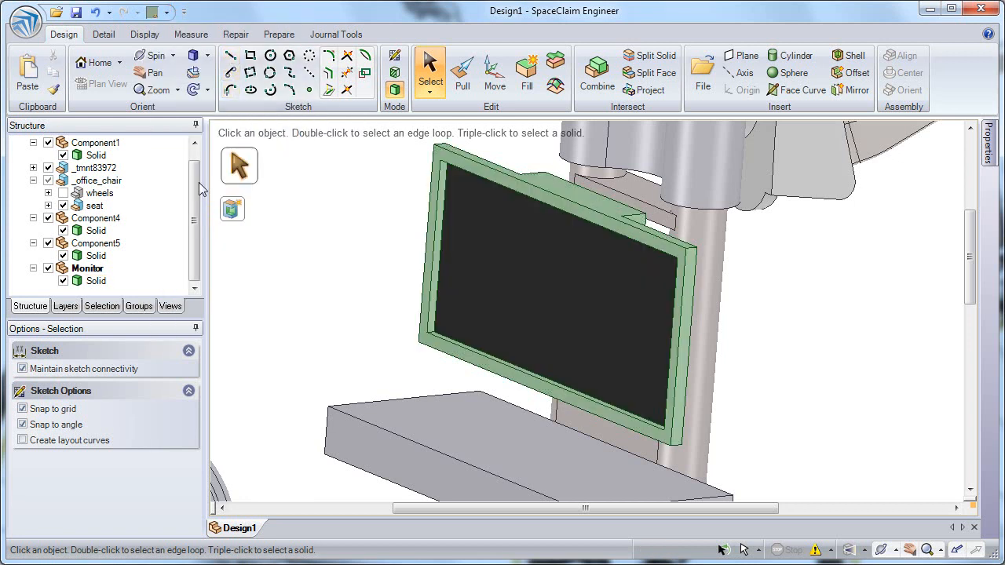
Activate the top-level Design1 component.
click(34, 181)
right_click(61, 144)
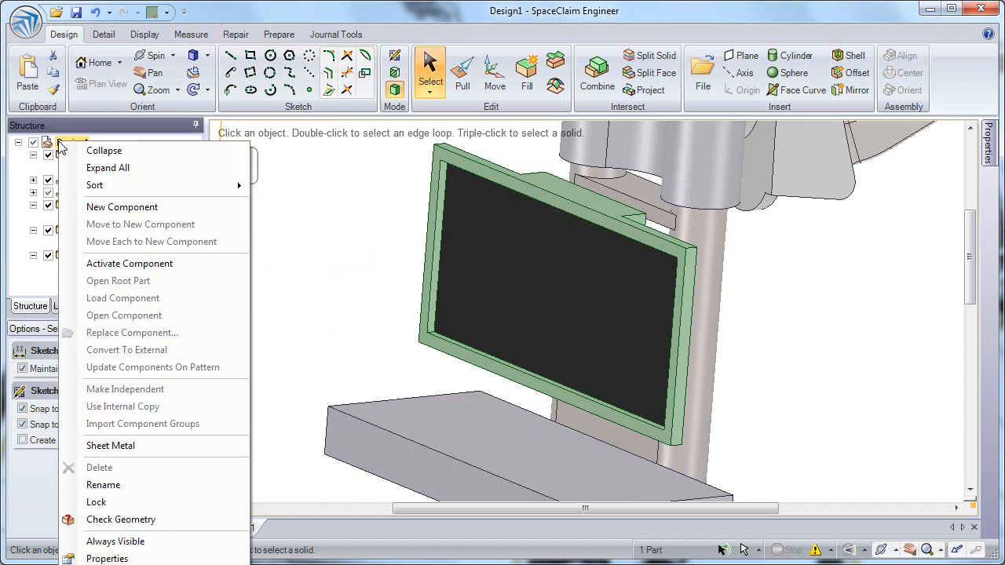
click(126, 264)
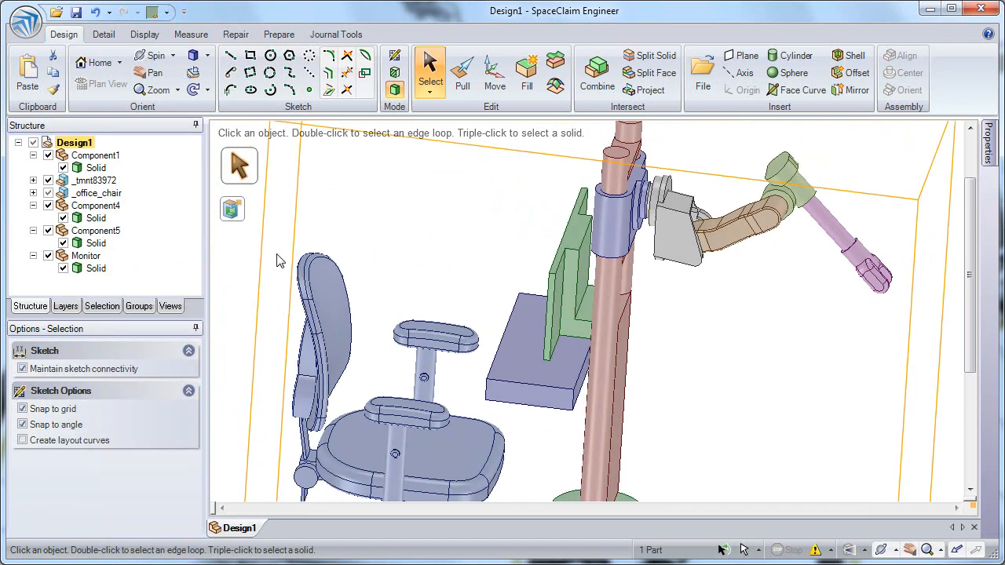
Switch to Section mode cutting through the desk's top face and select its front edge curve.
click(856, 328)
middle_drag(570, 372, 438, 359)
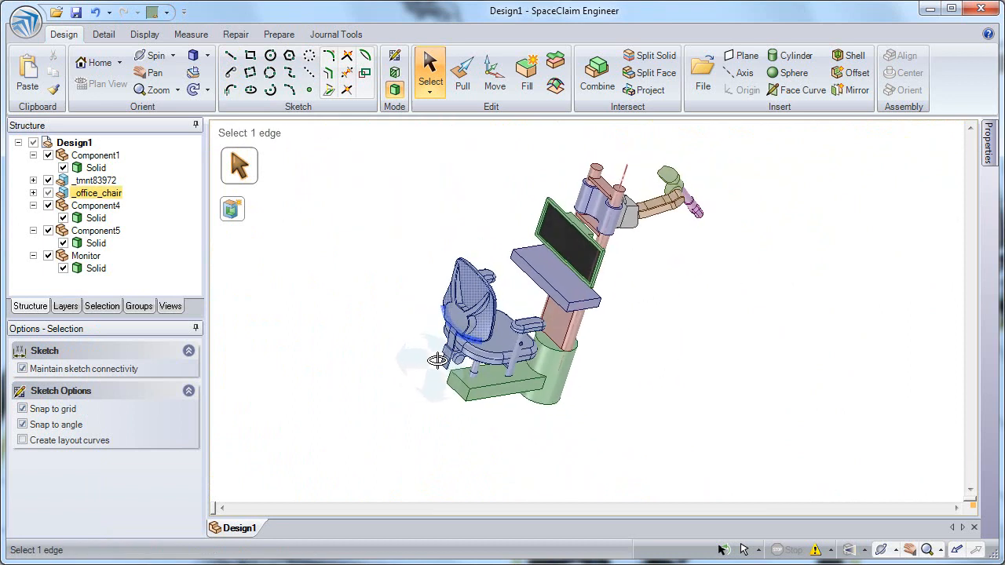
scroll(547, 349, up, 5)
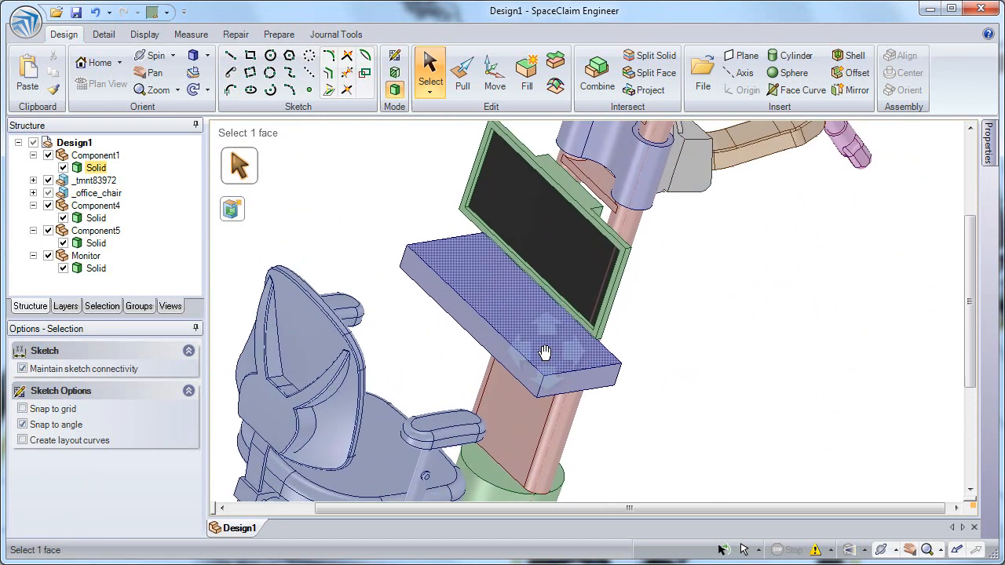
click(541, 355)
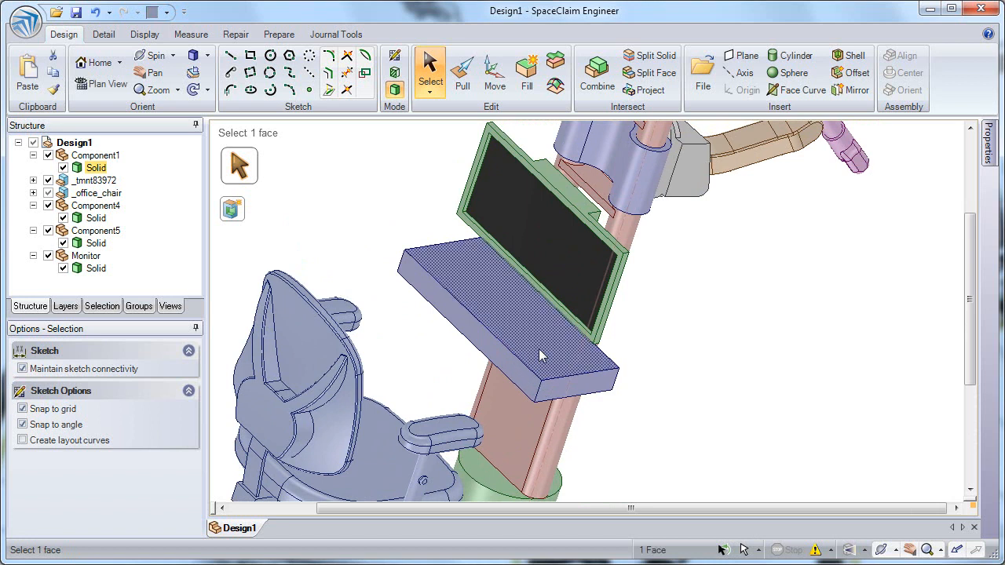
click(396, 73)
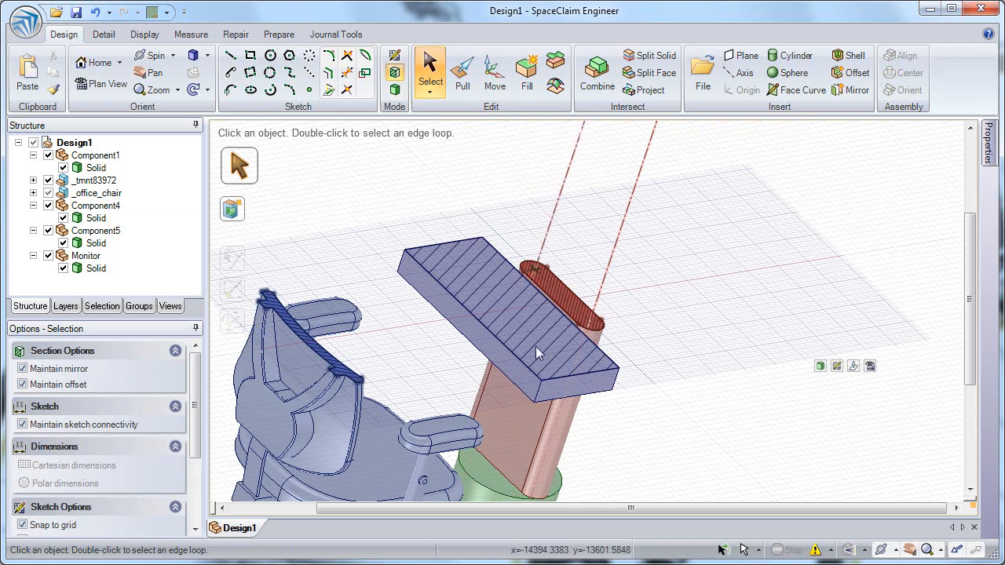
click(538, 385)
click(541, 380)
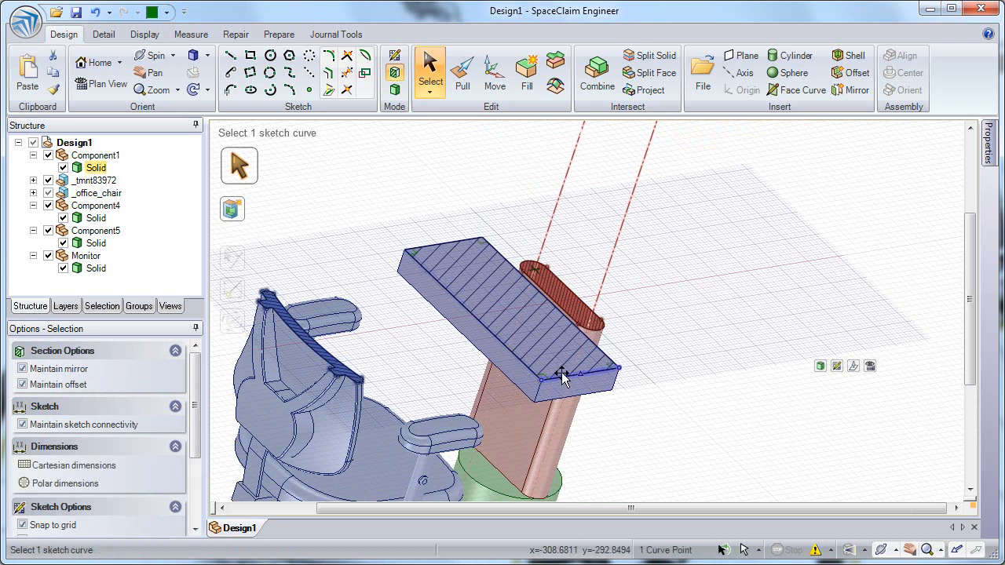
Start Pull and select the desk top's lower front edge to create a round.
scroll(554, 385, up, 3)
shift+middle_drag(539, 417, 516, 462)
ctrl+middle_drag(491, 350, 533, 359)
key(p)
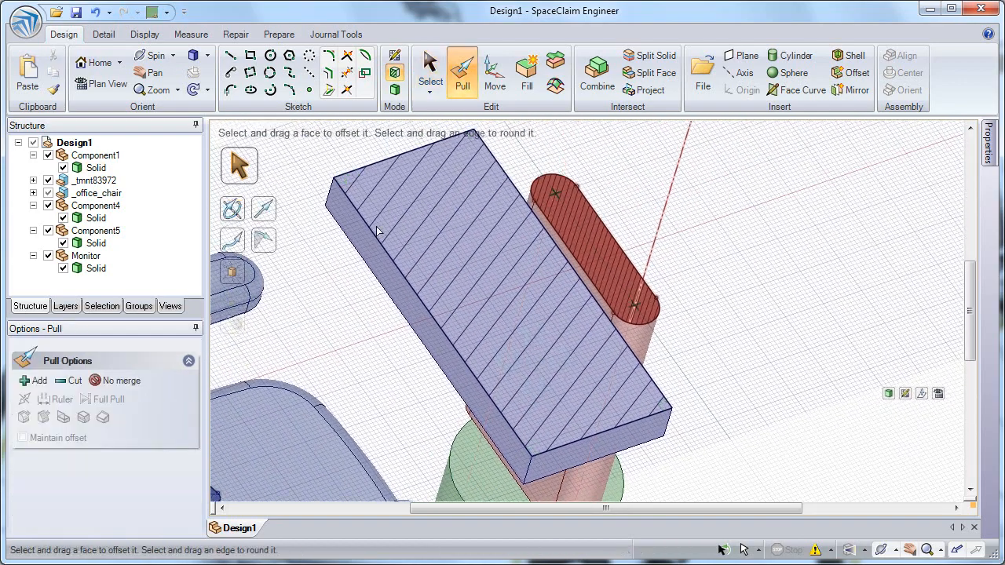
click(533, 462)
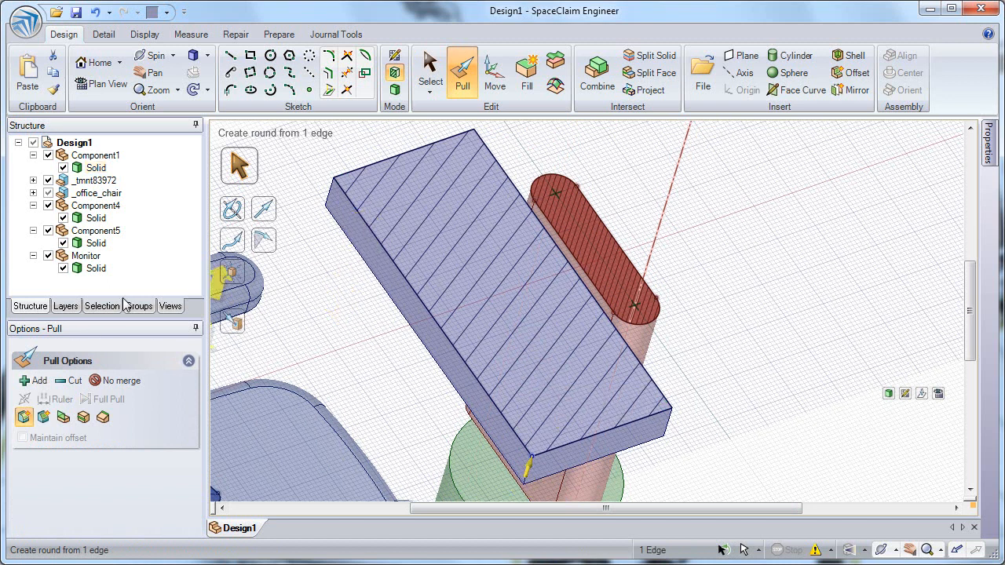
Review the Power Selection panel and the Advanced program options, closing them without changes.
click(99, 306)
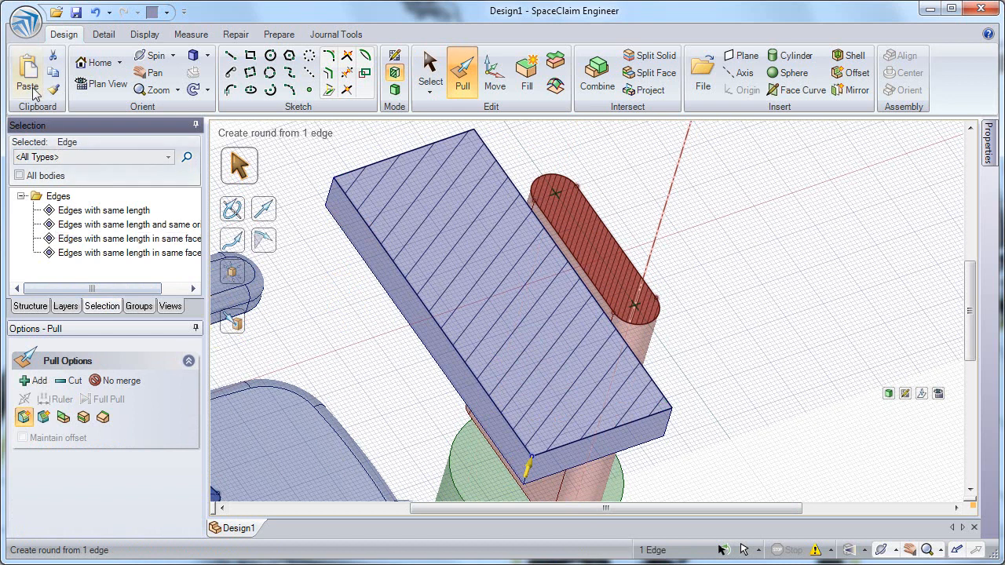
click(26, 25)
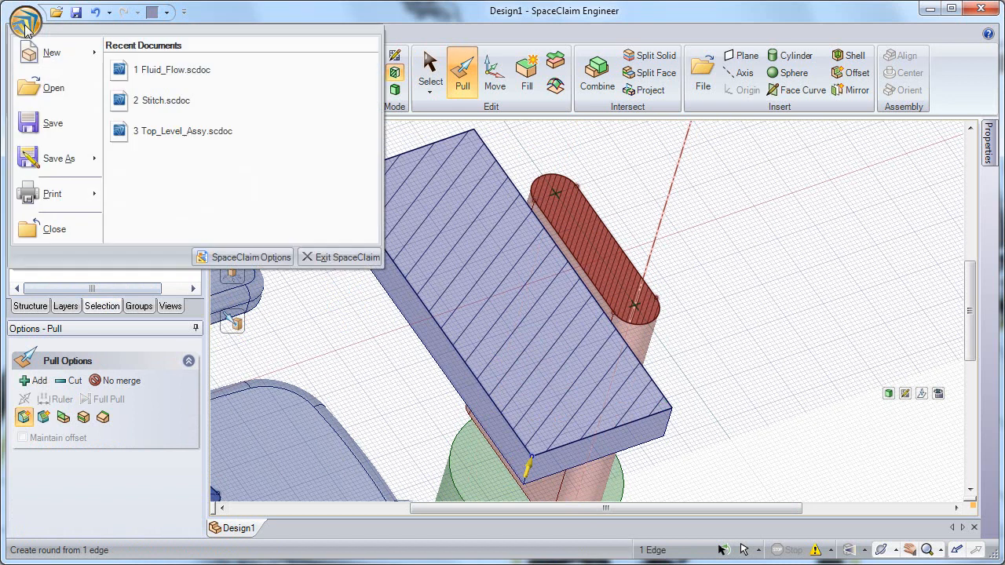
click(227, 253)
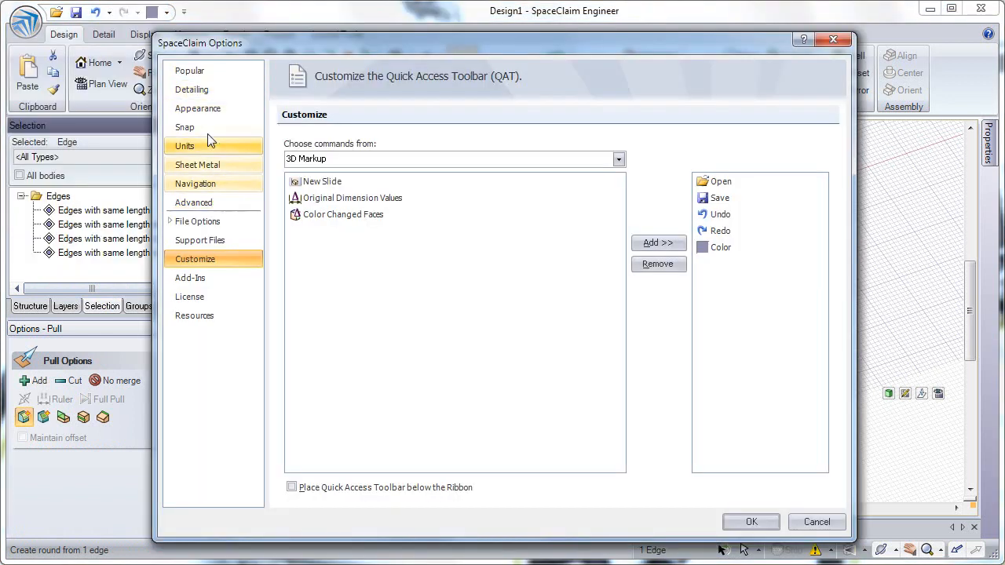
click(212, 204)
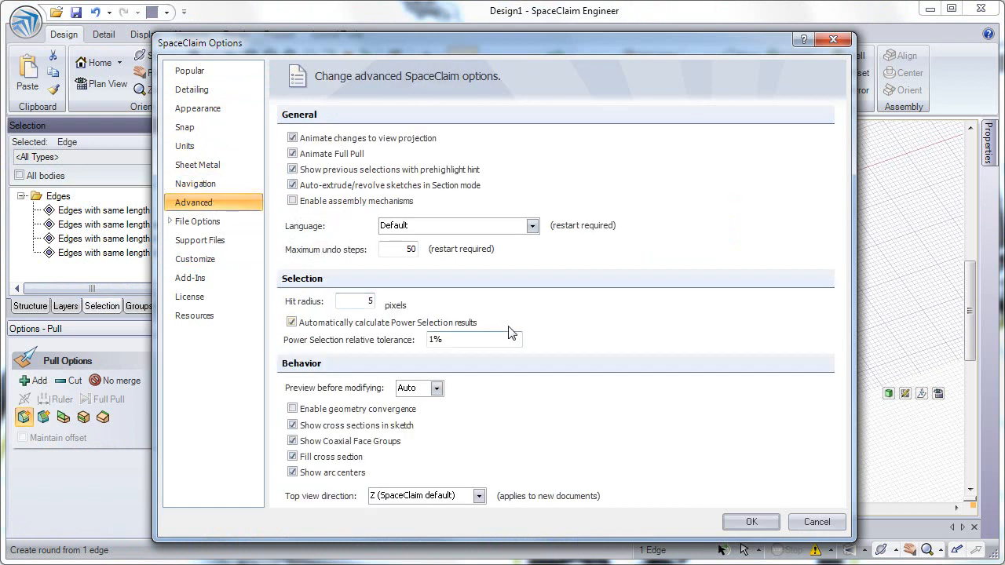
click(751, 522)
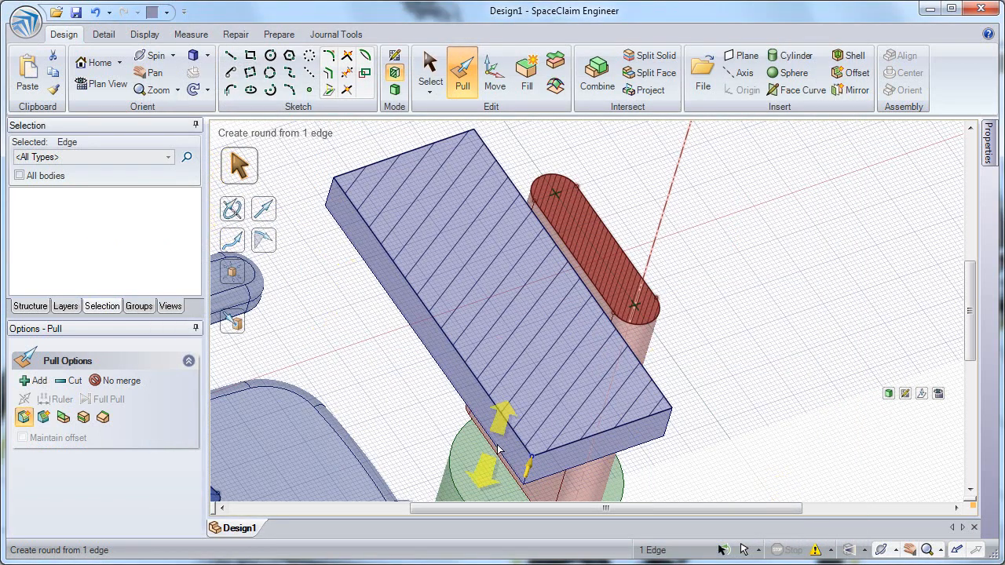
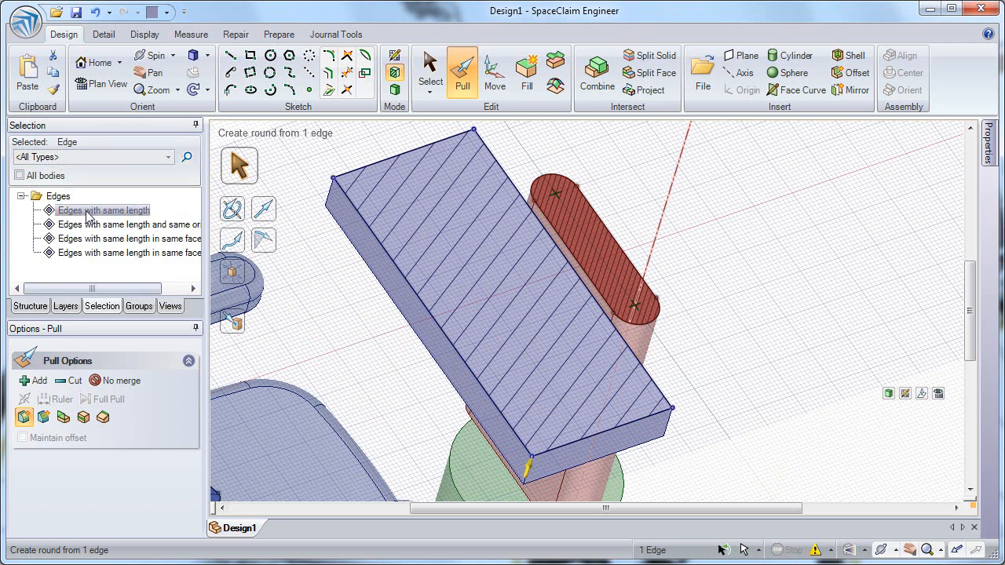
Round the desk top's four same-length corner edges.
click(89, 217)
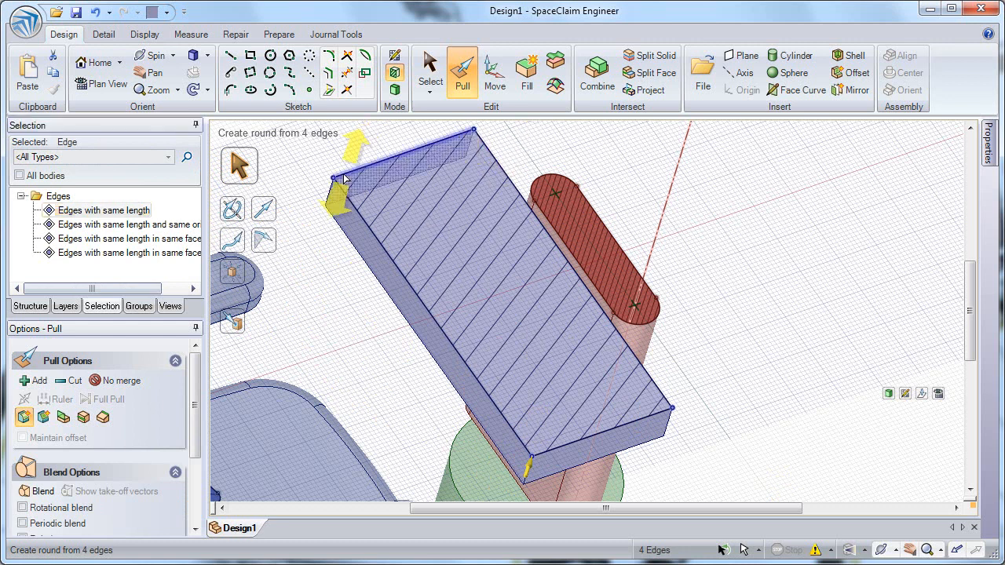
drag(727, 388, 737, 306)
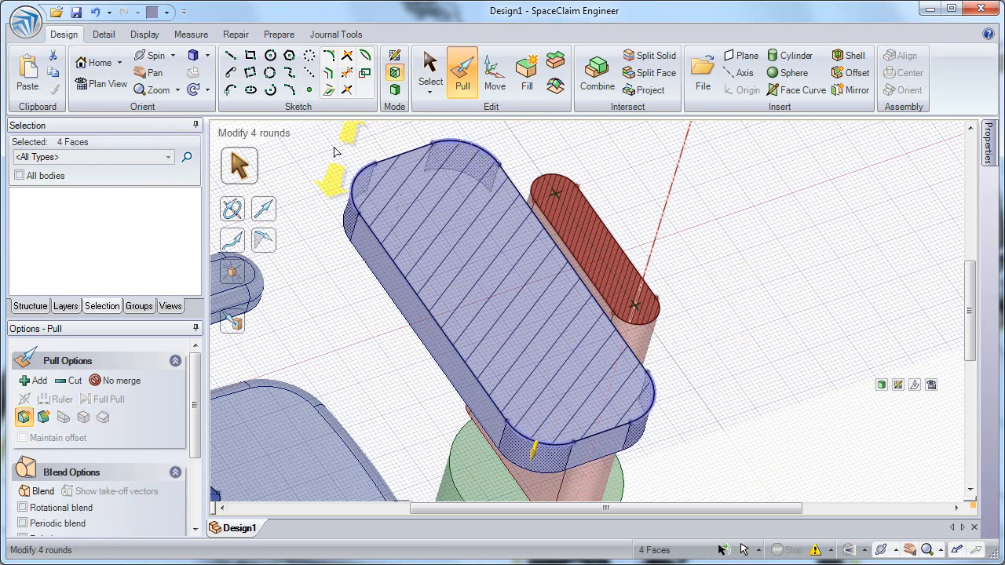
Bend the desk's front edge outward into an arc in the section sketch.
click(366, 60)
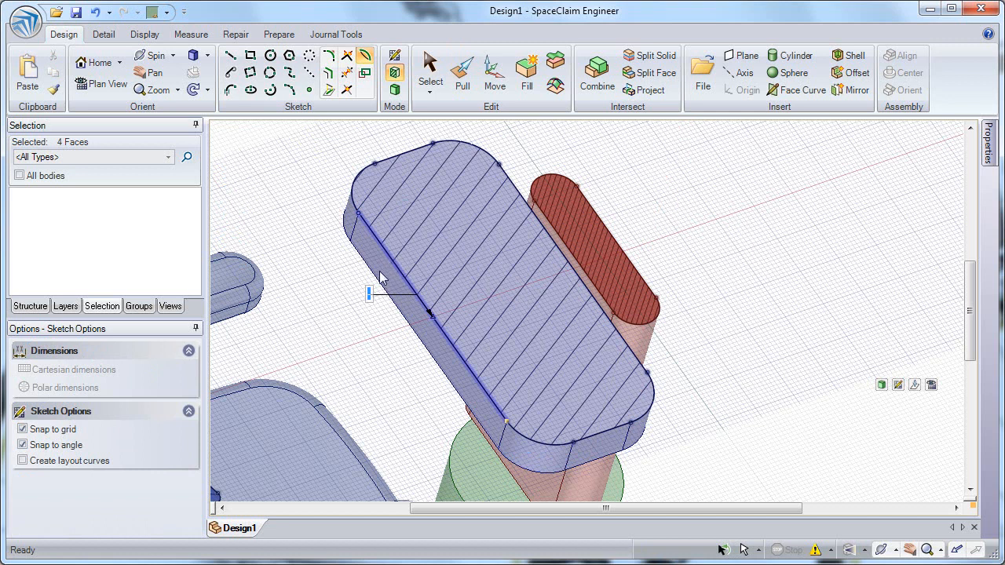
mouse_move(391, 272)
mouse_down()
mouse_move(406, 271)
mouse_move(392, 271)
mouse_up()
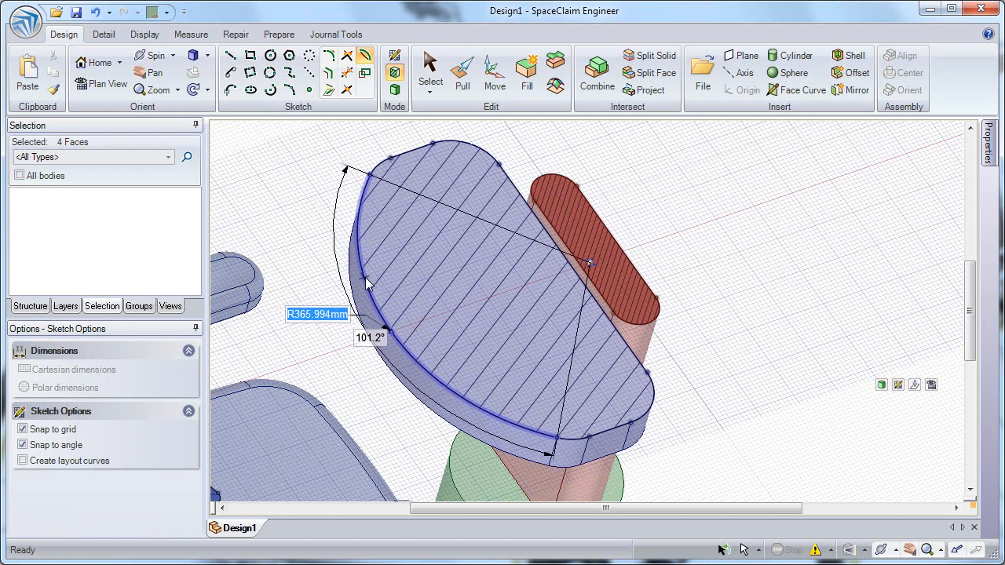
click(374, 281)
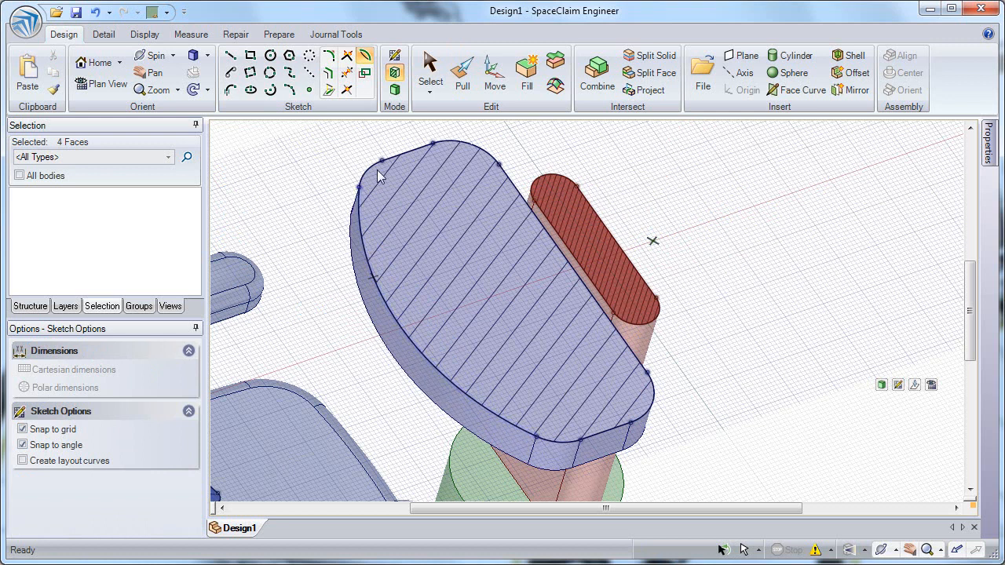
Return to 3D mode, select the desk top's outer edge loop and copy it inward as an offset loop.
click(395, 90)
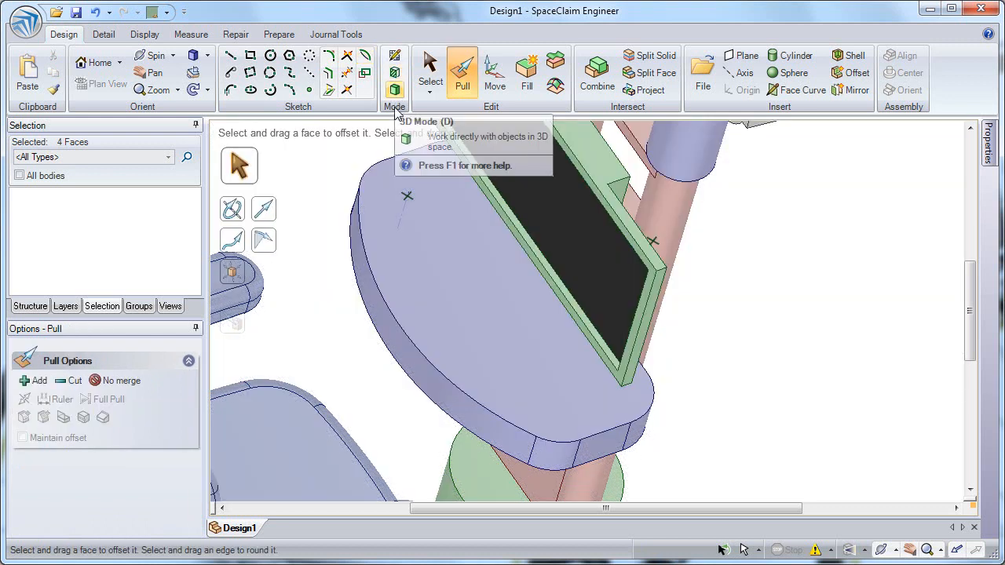
click(422, 238)
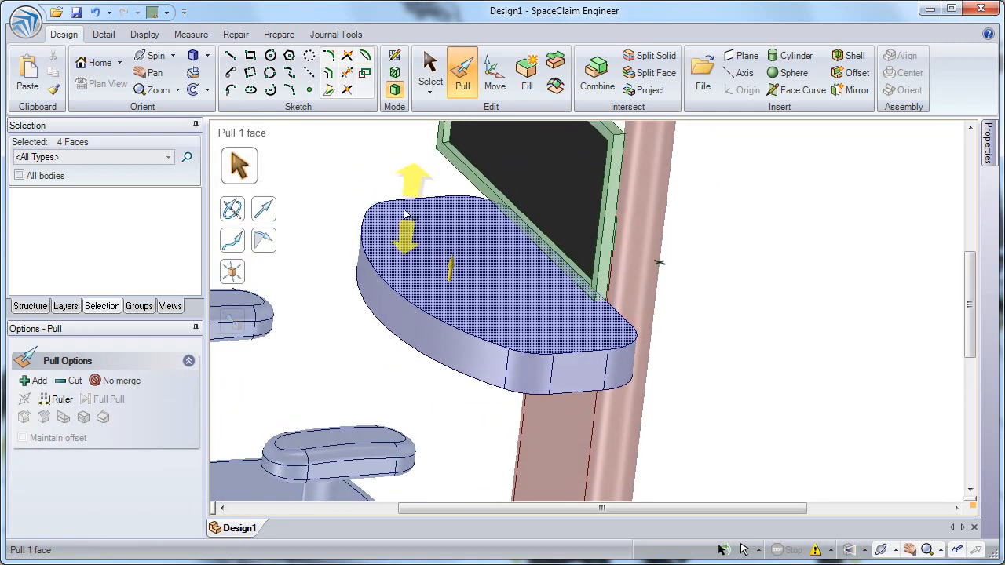
click(332, 270)
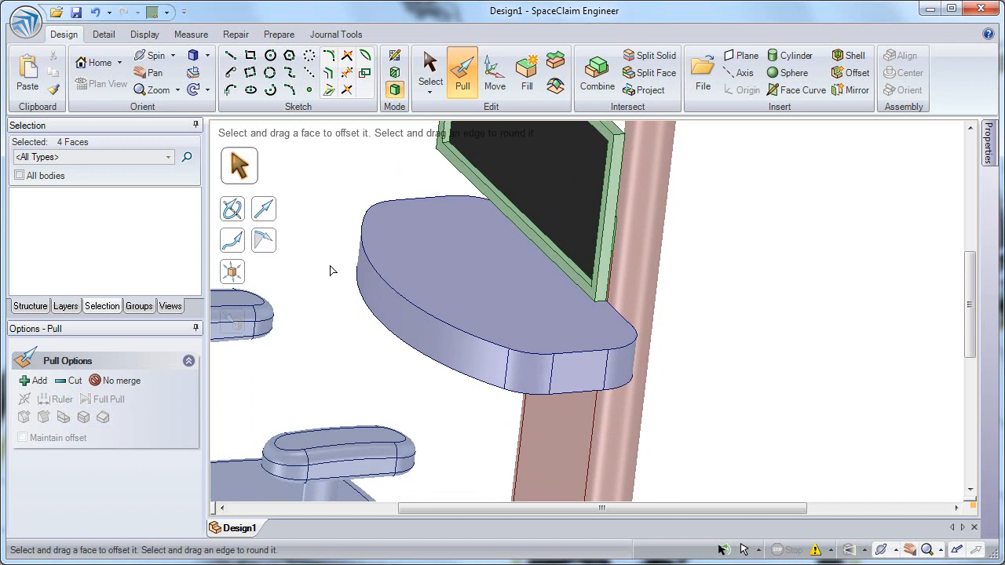
click(384, 279)
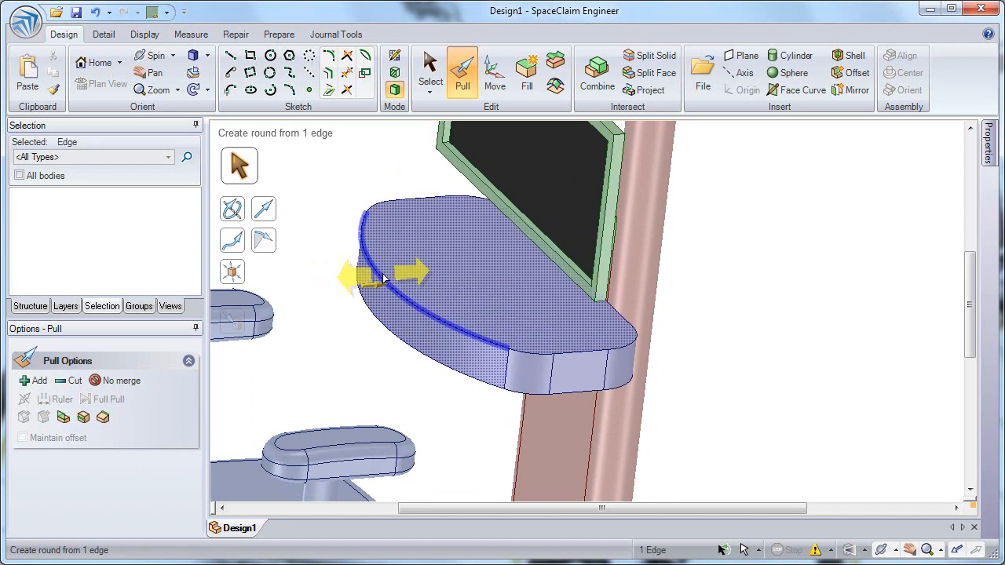
double_click(384, 279)
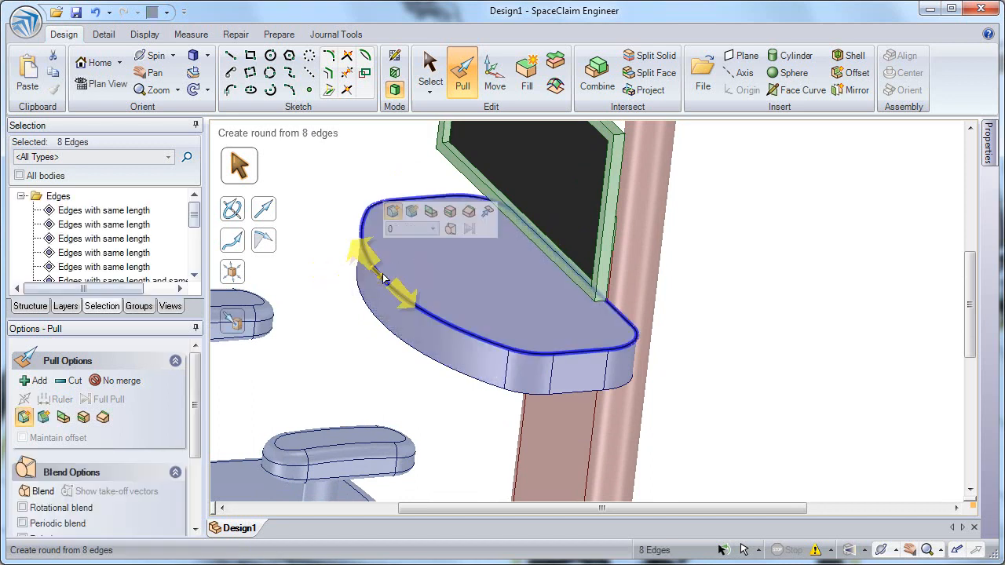
click(449, 211)
drag(399, 284, 429, 284)
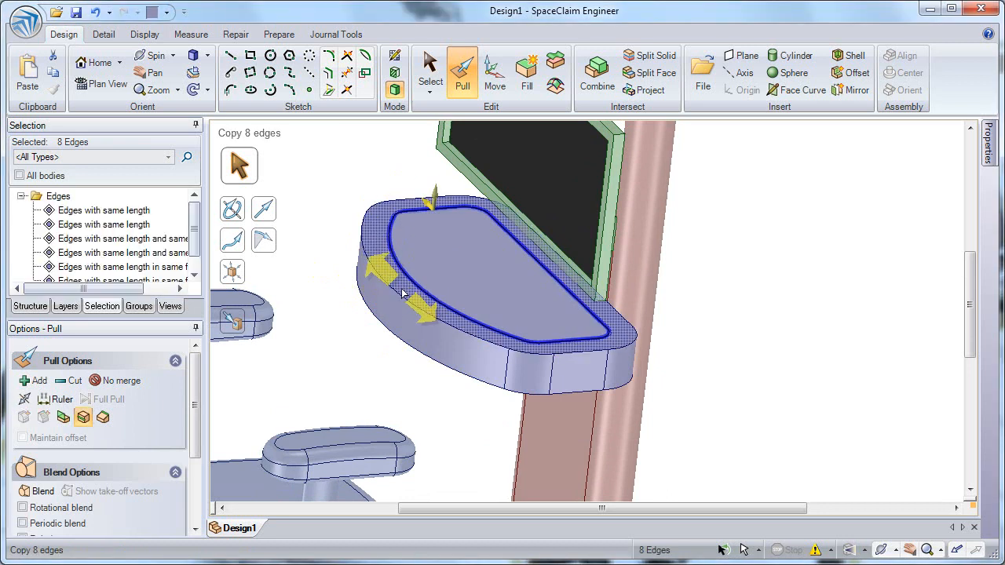
Pivot the desk top's outer edge loop downward about 31 mm to bevel the rim.
click(396, 293)
double_click(396, 294)
double_click(396, 293)
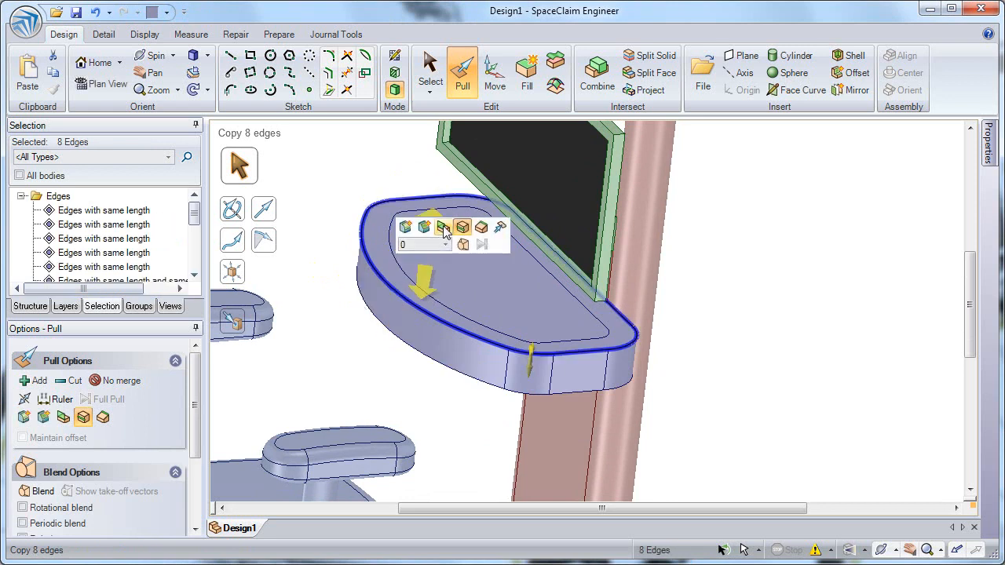
click(481, 228)
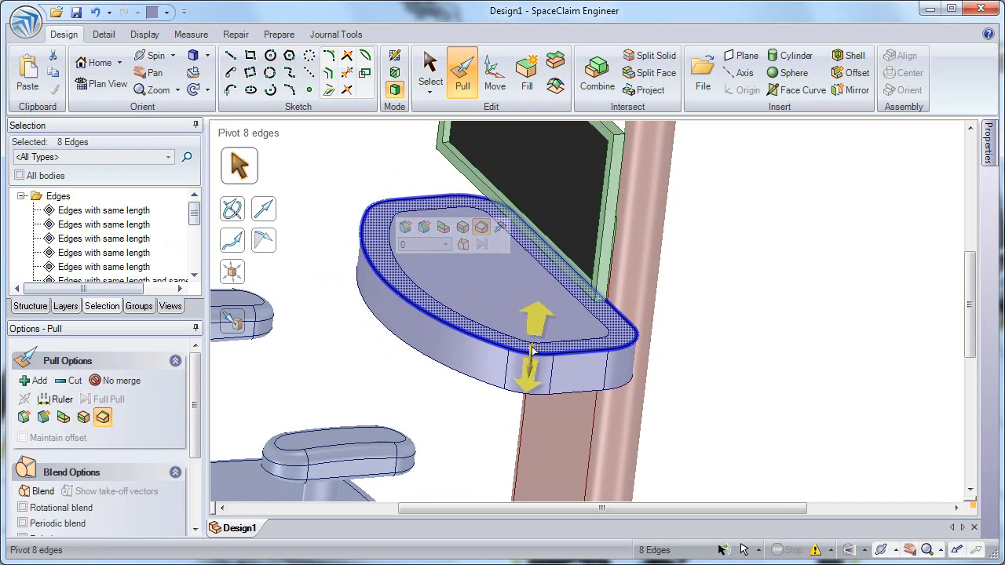
drag(530, 346, 529, 388)
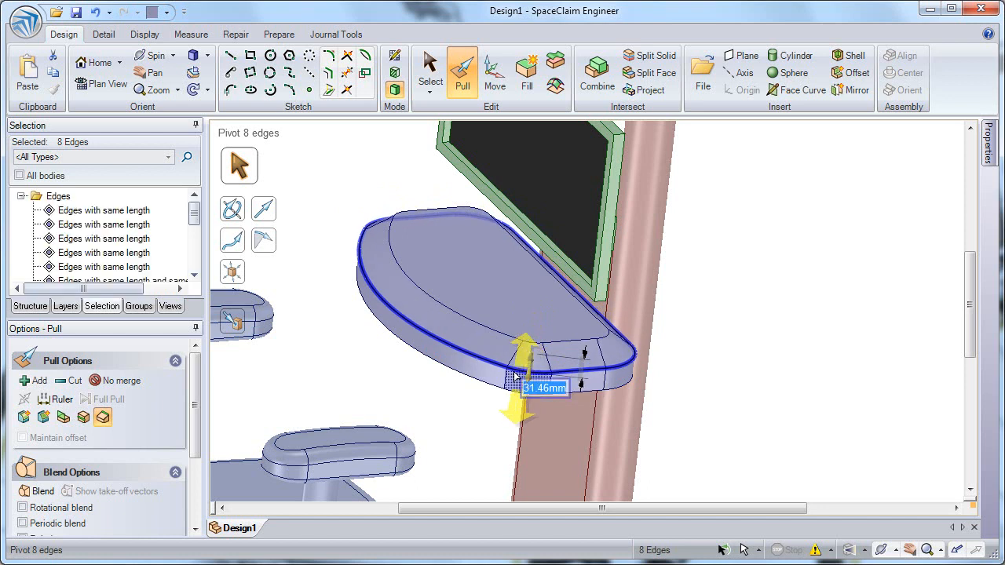
Select both edge loops on the desk top and round them.
ctrl+double_click(467, 320)
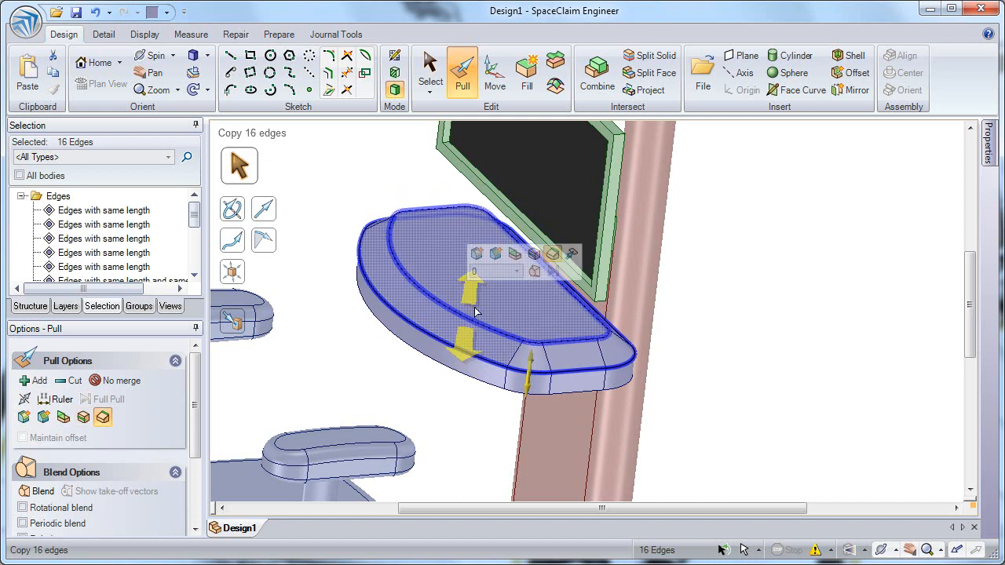
click(477, 253)
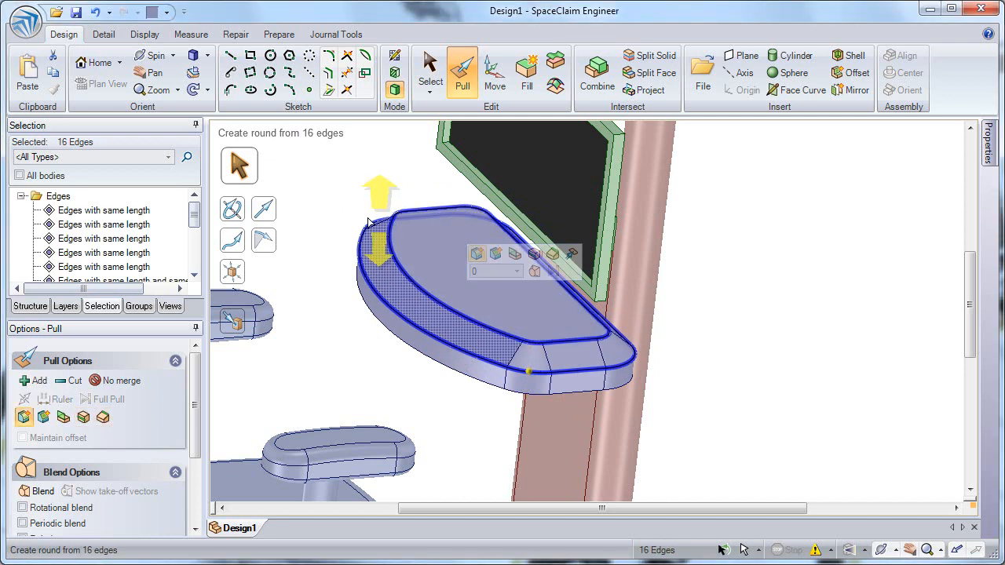
drag(333, 248, 326, 314)
click(335, 351)
mouse_move(334, 334)
middle_down()
mouse_move(319, 346)
mouse_move(342, 346)
middle_up()
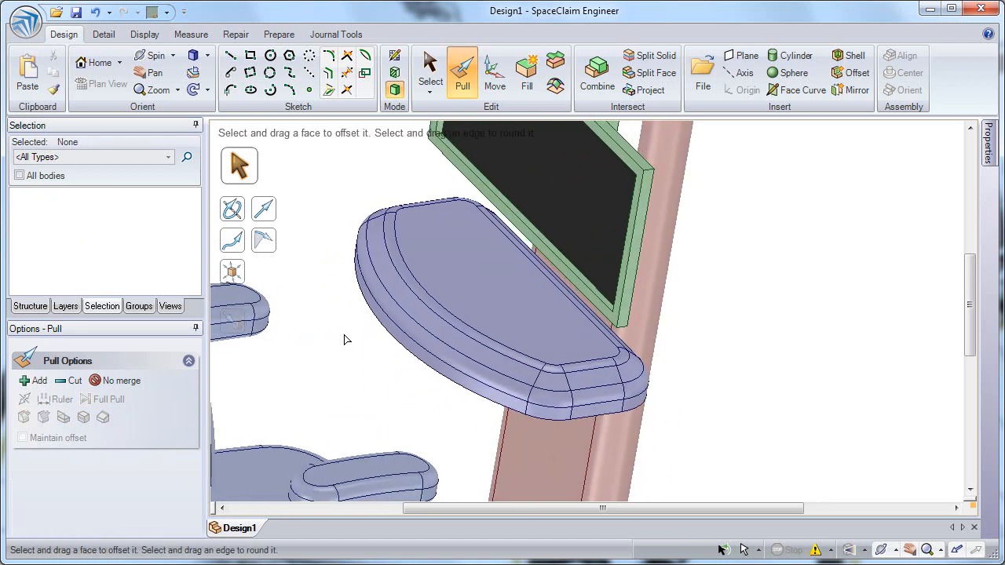
Open the green base component, Component4, in its own design window.
key(h)
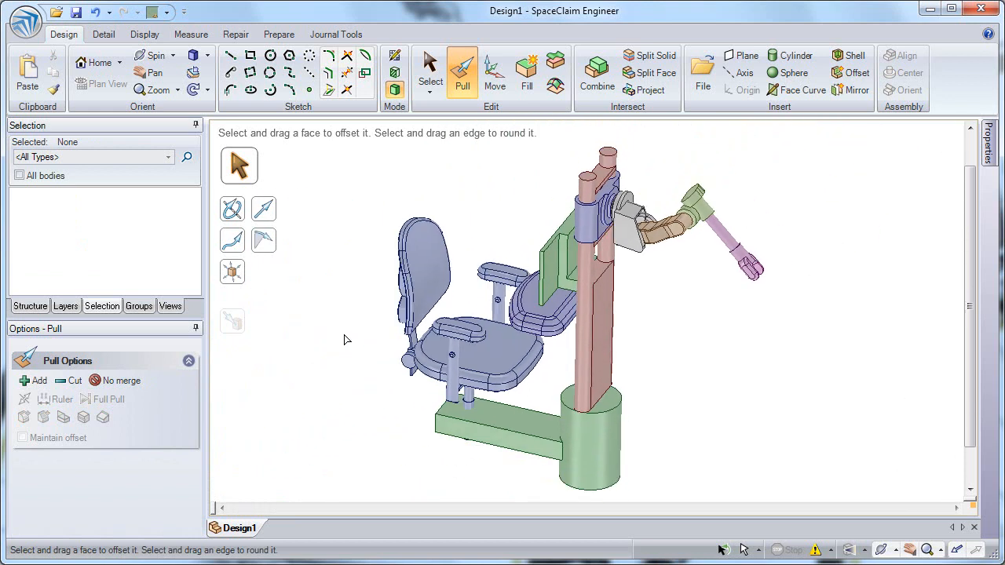
scroll(672, 330, up, 5)
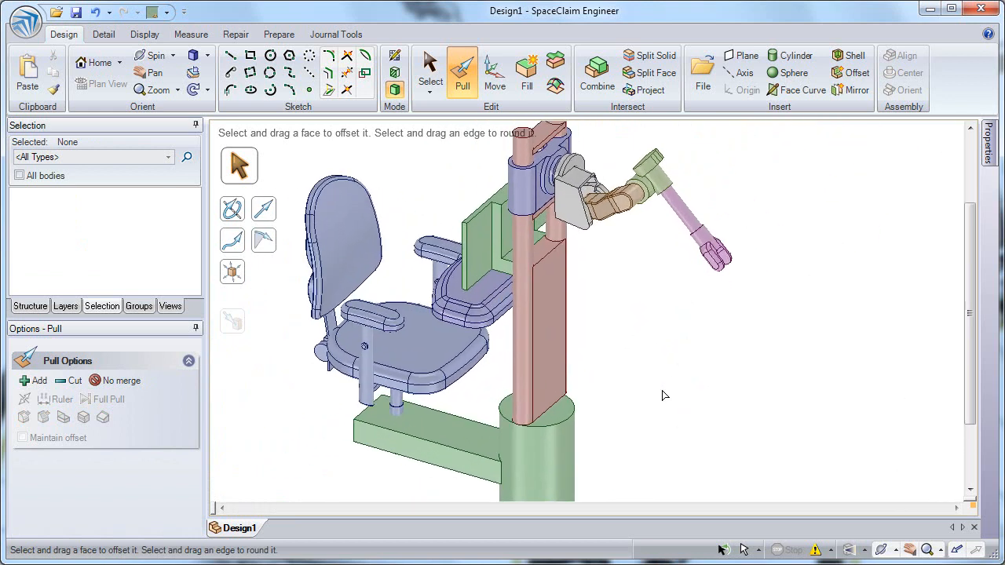
click(30, 306)
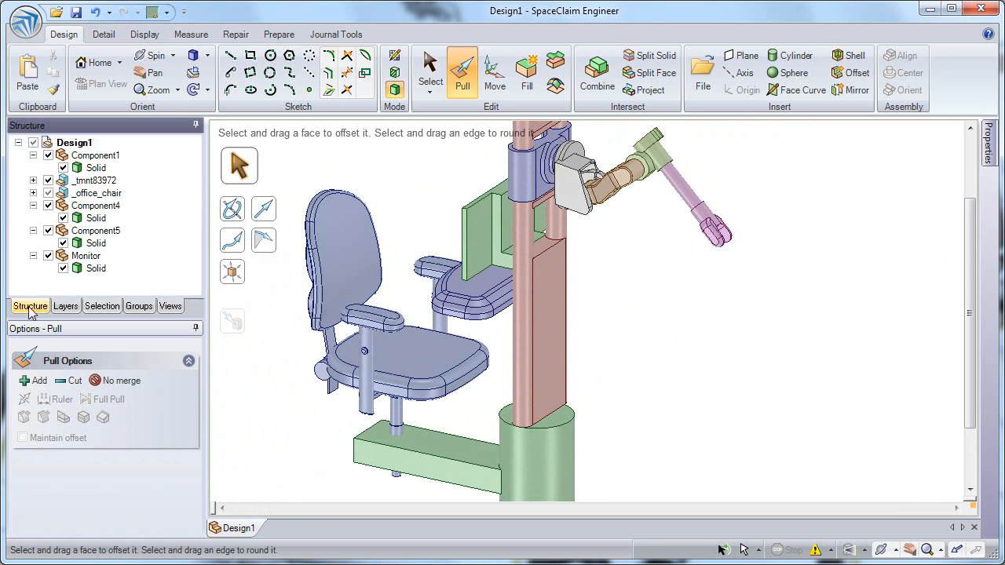
click(492, 446)
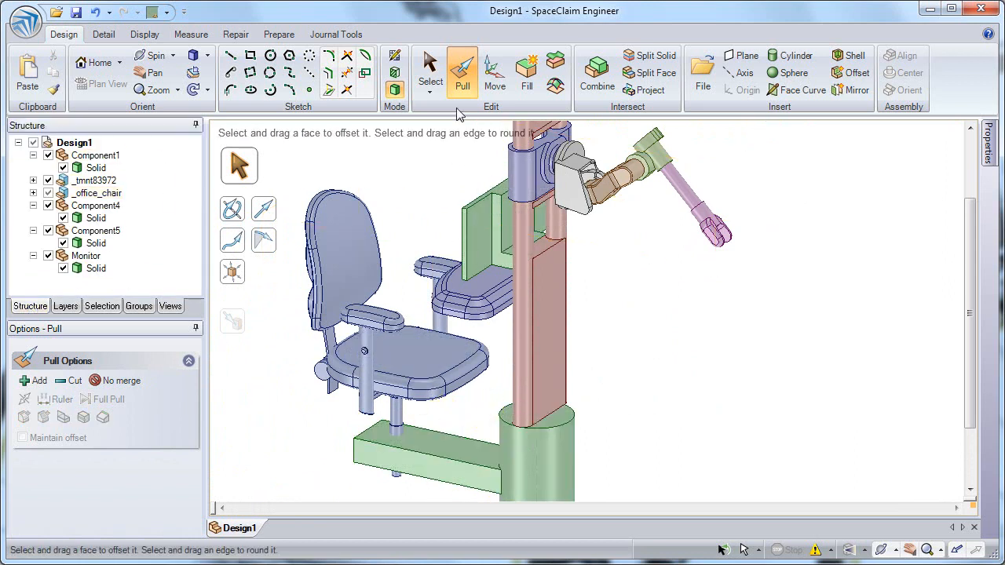
click(443, 74)
click(475, 458)
right_click(475, 457)
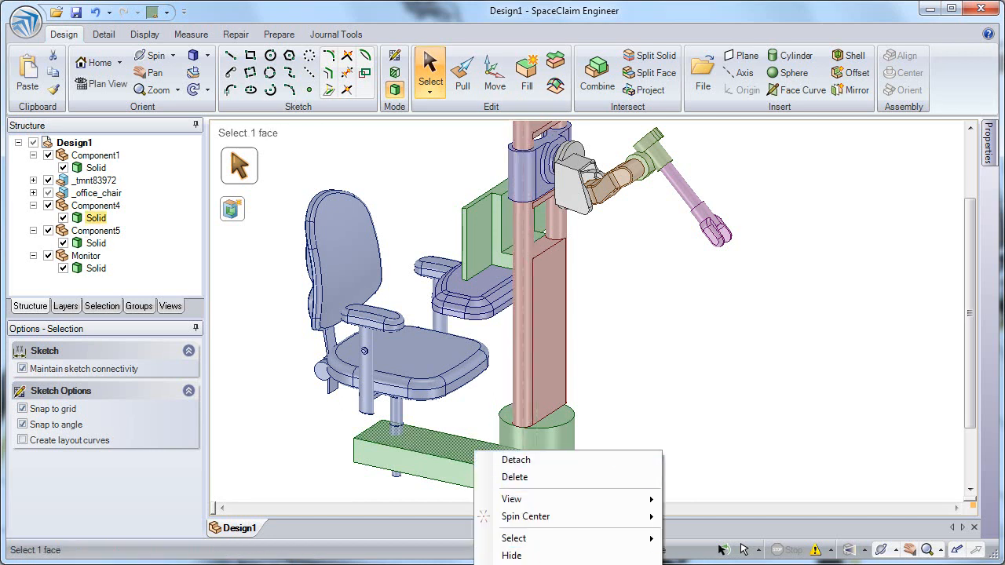
click(535, 564)
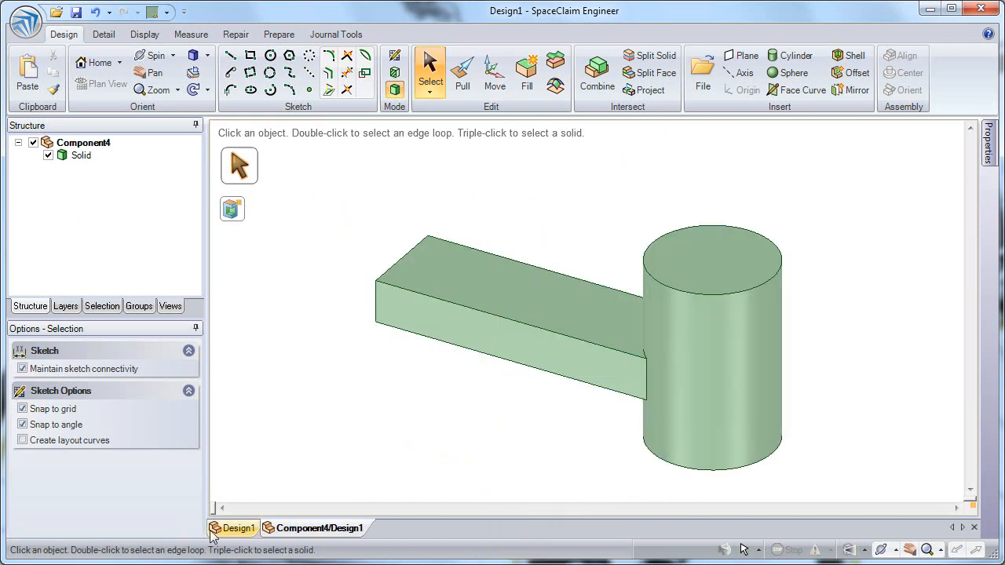
Create a datum plane through the base cylinder's axis.
click(237, 531)
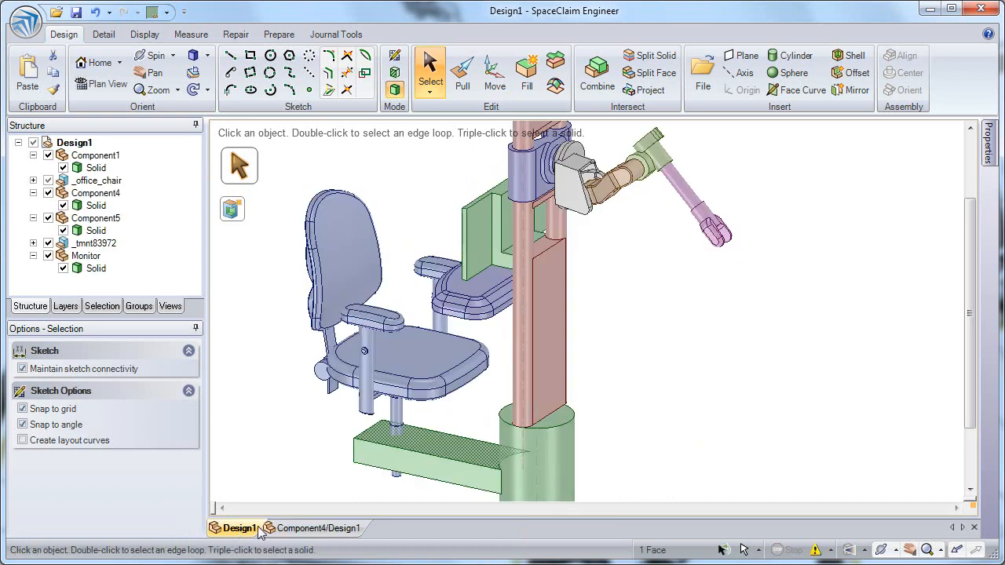
click(320, 530)
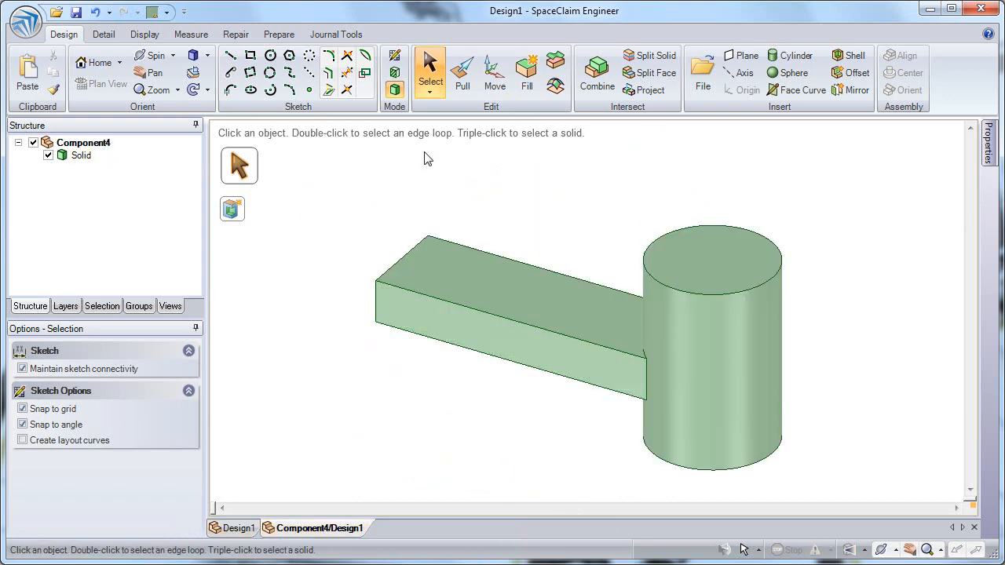
click(745, 462)
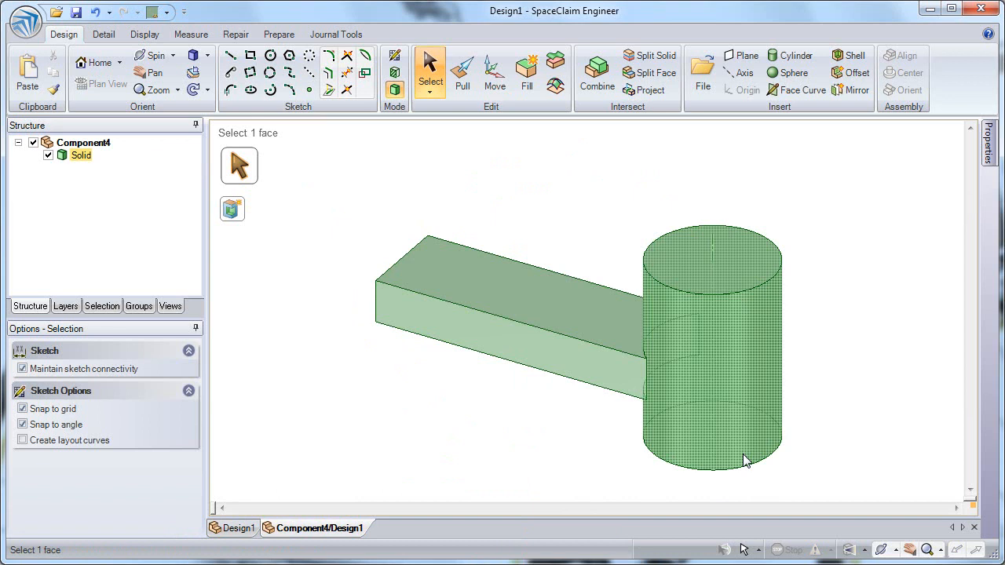
click(711, 248)
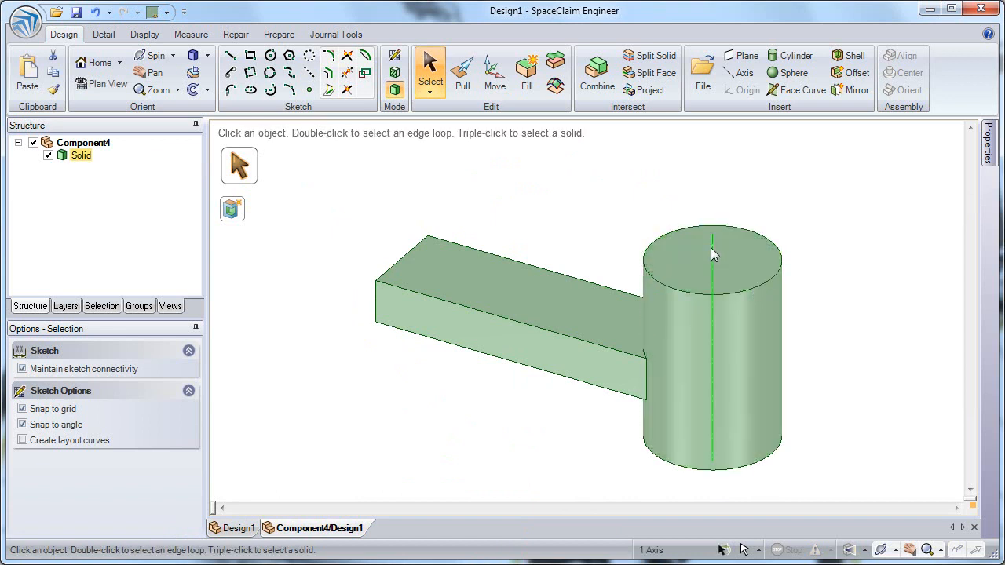
click(746, 57)
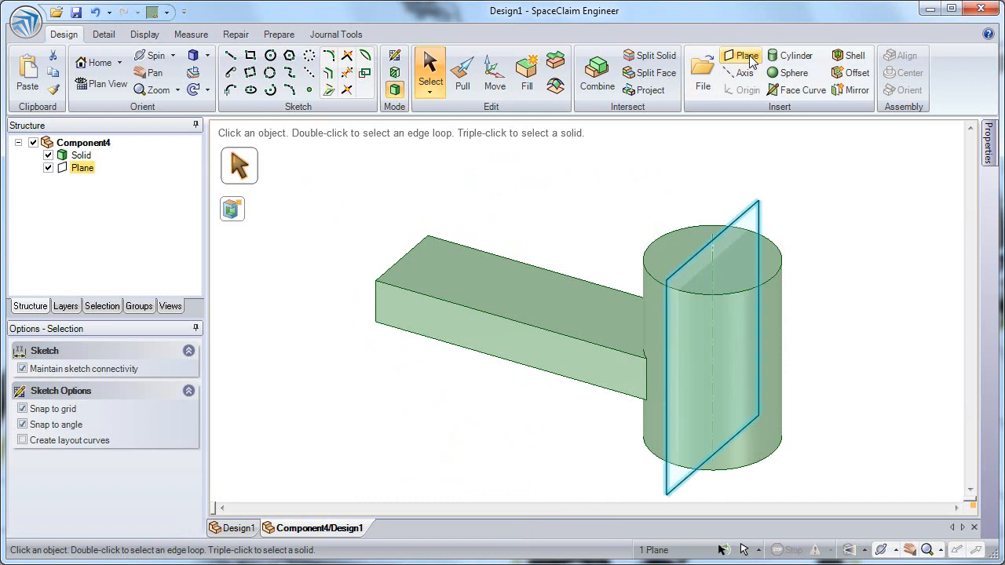
click(677, 172)
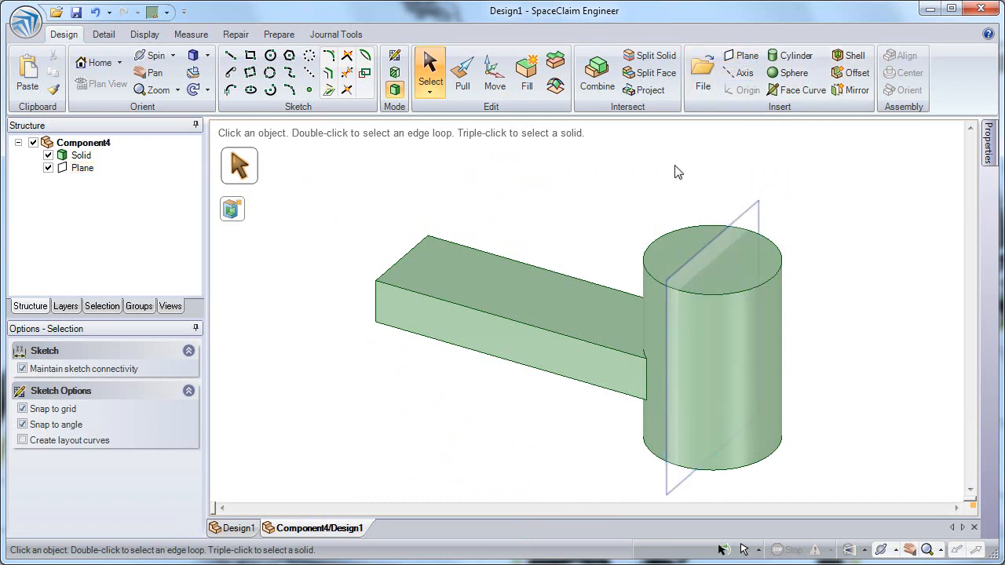
Create a second plane from the cylinder's axis and the bar's end face.
click(725, 255)
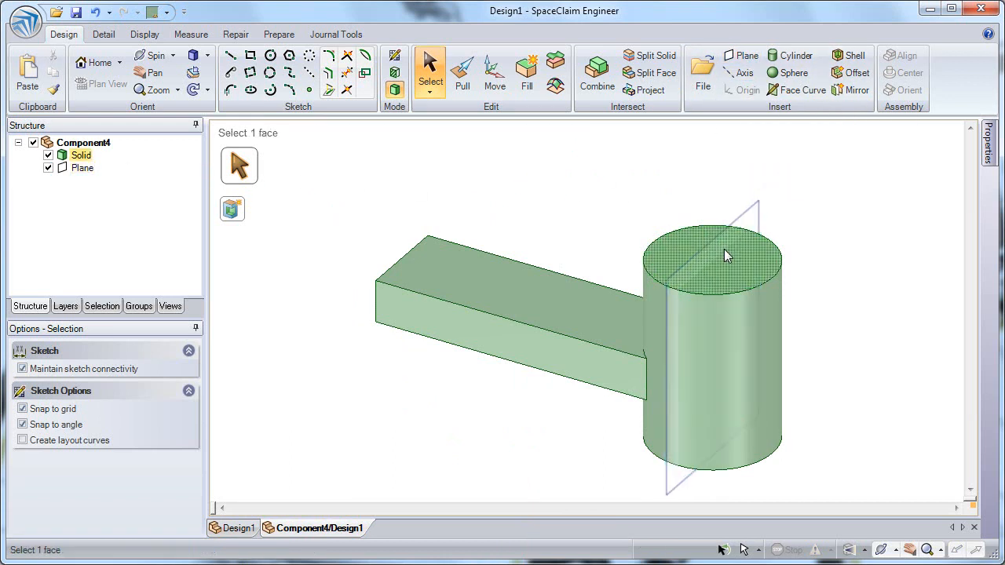
click(713, 253)
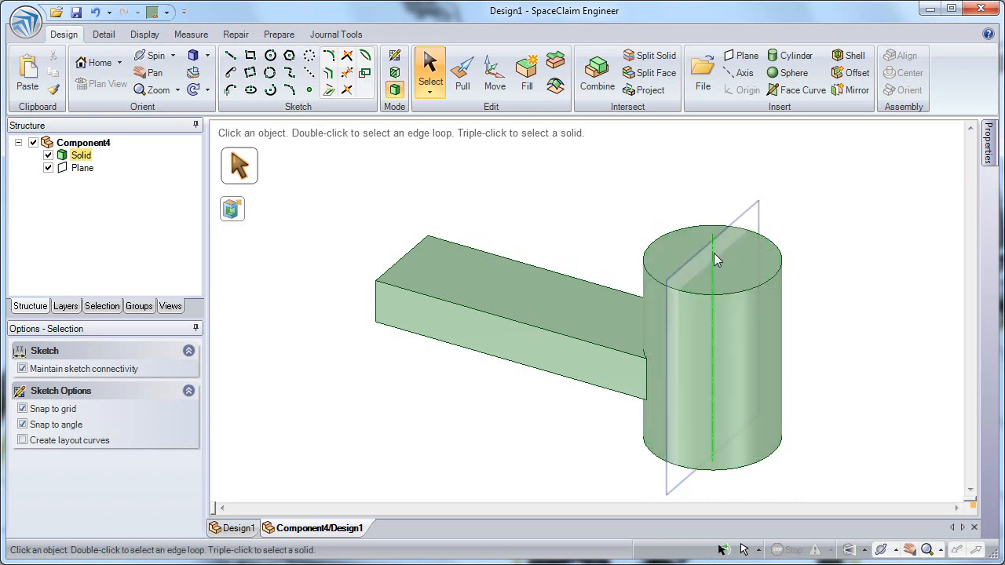
ctrl+click(398, 278)
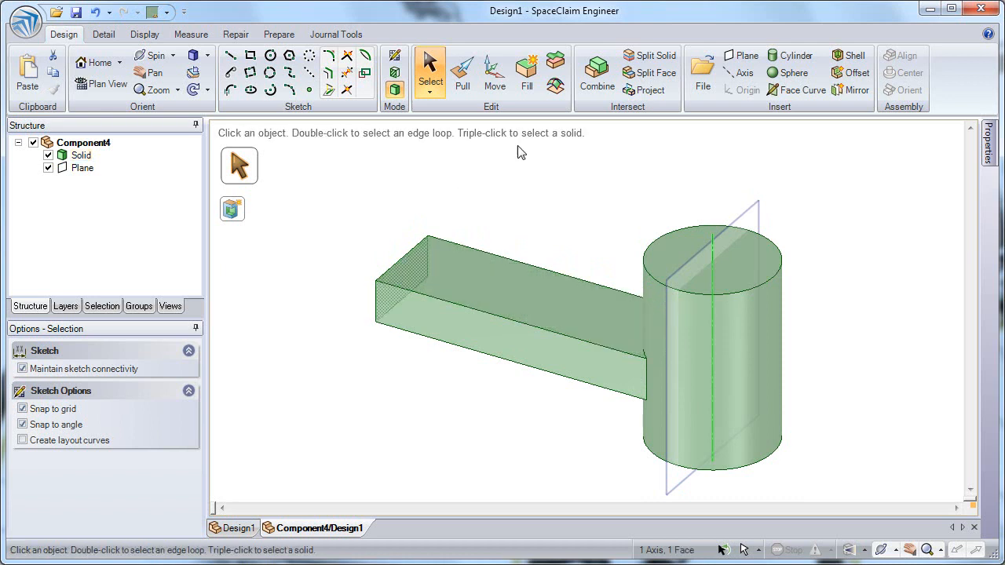
click(745, 56)
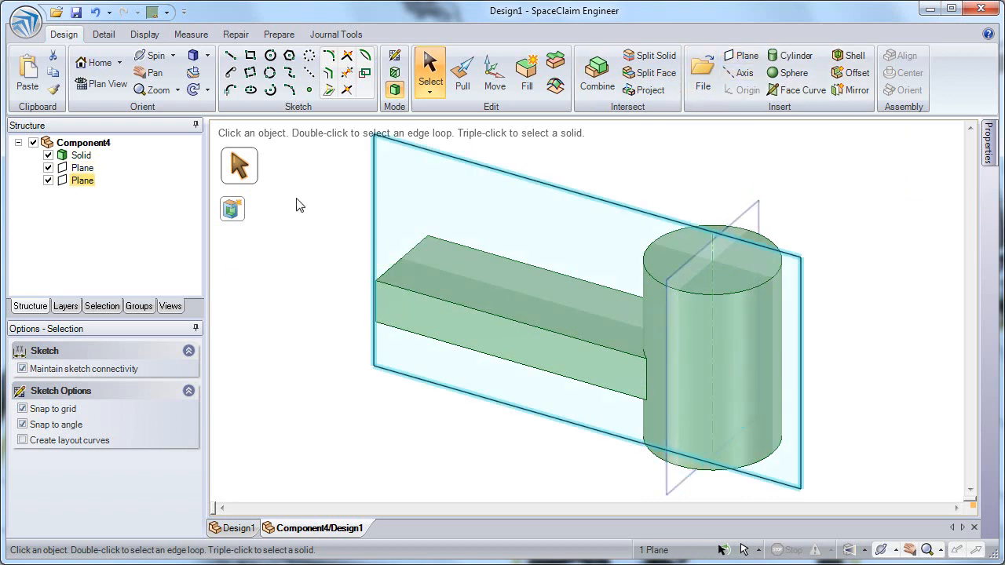
click(328, 243)
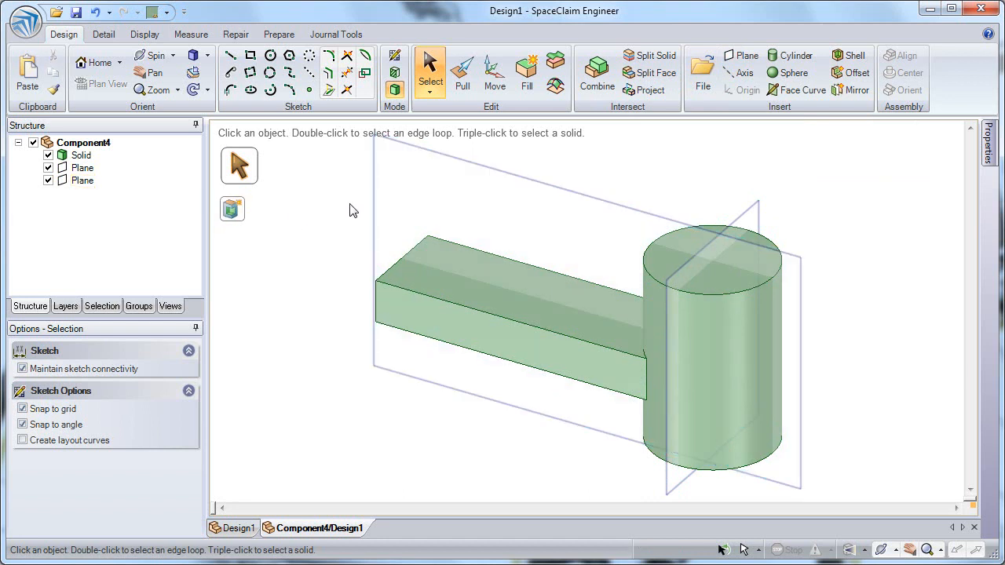
Split the base solid with the plane running lengthwise along the bar.
click(659, 59)
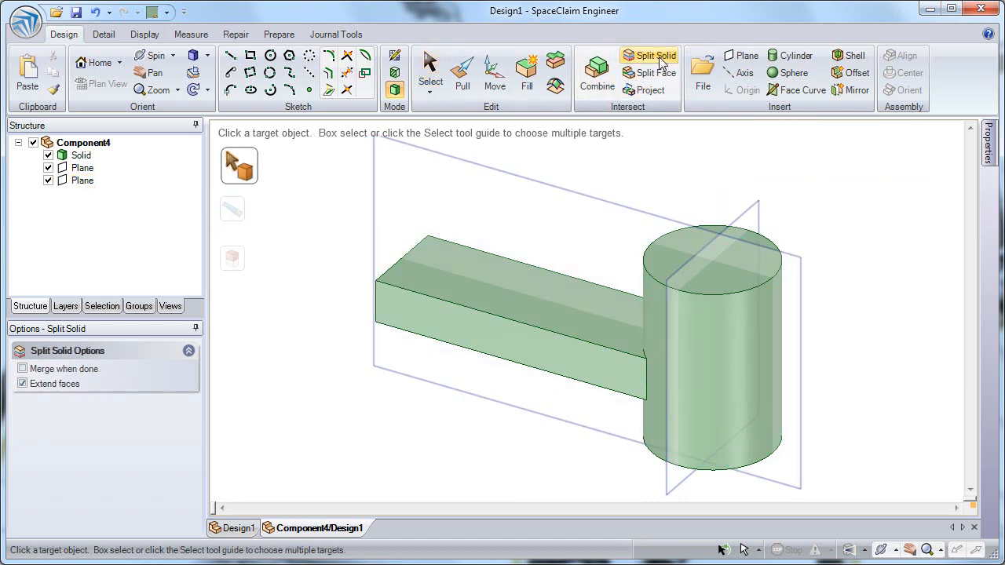
click(628, 384)
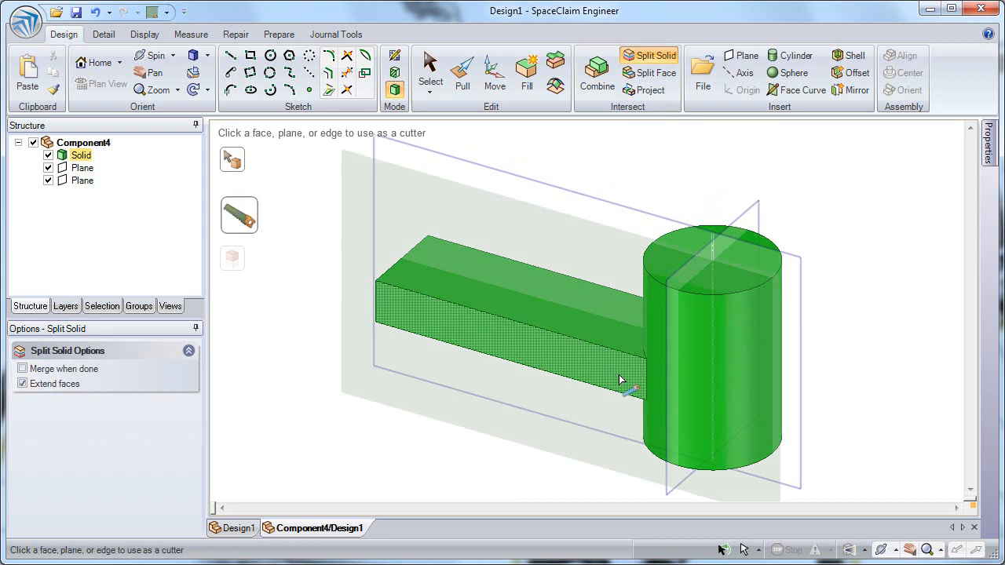
click(615, 207)
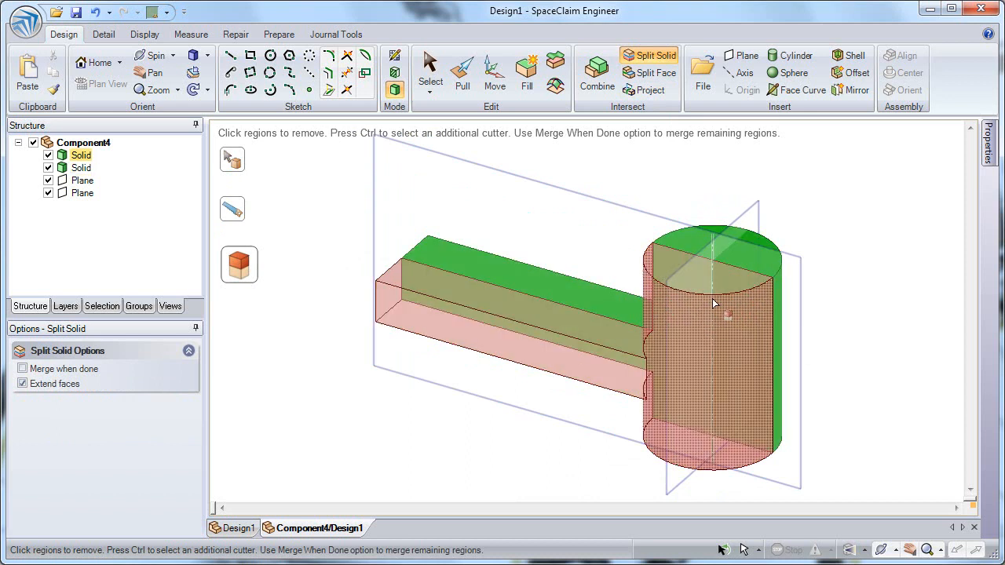
key(Escape)
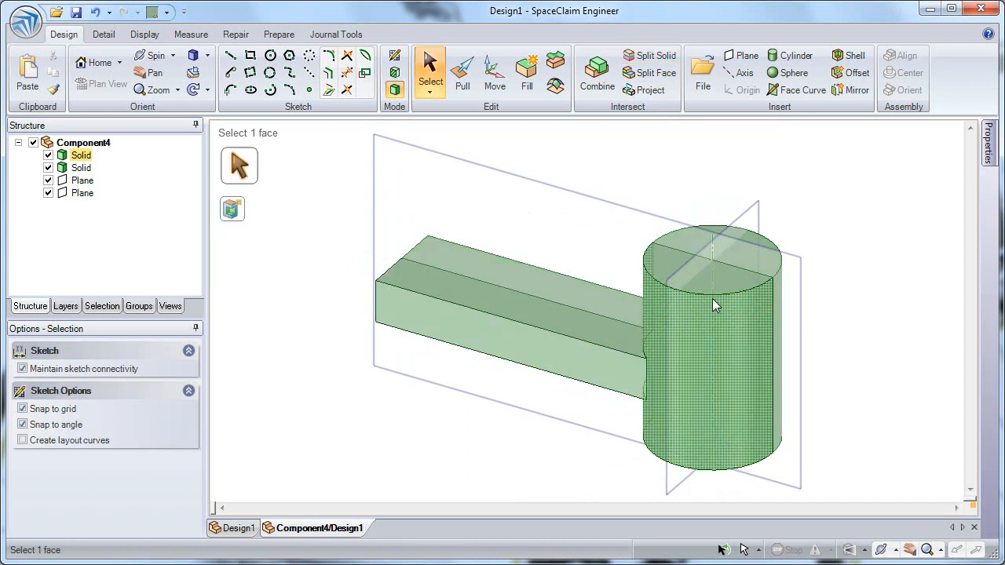
Hide both datum planes in the base component.
click(496, 79)
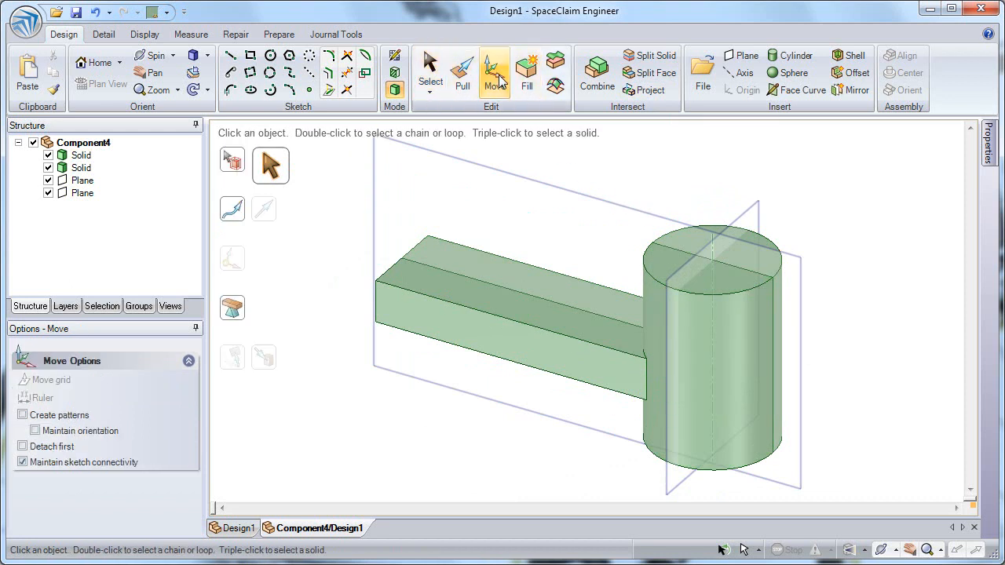
click(49, 182)
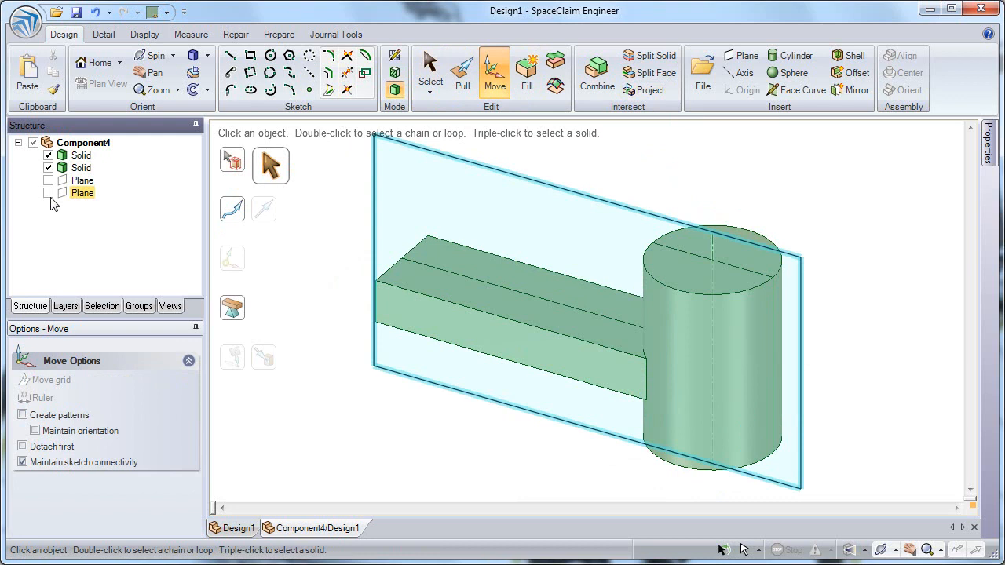
click(49, 194)
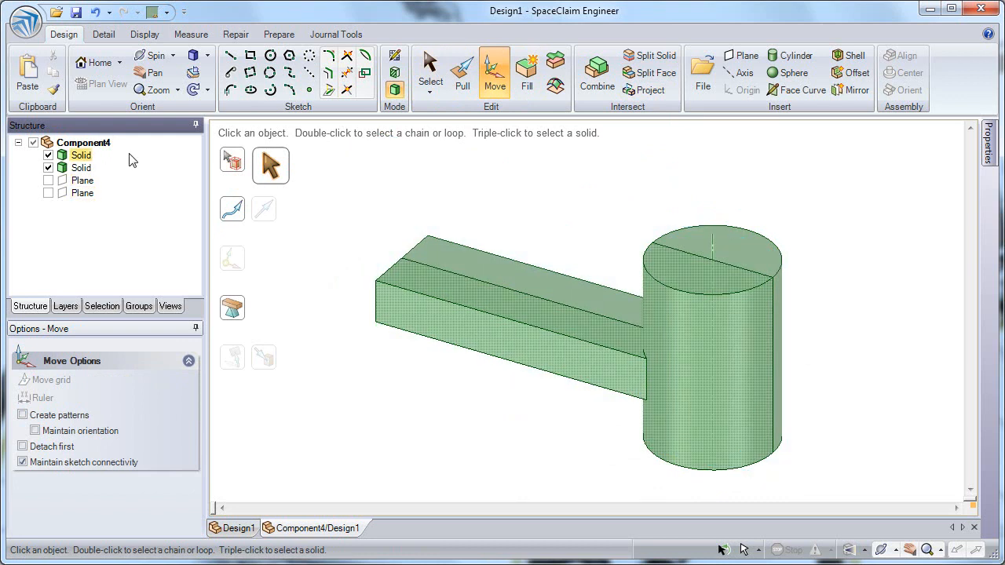
Move the front half of the split solid 300 mm away from the back half.
click(82, 156)
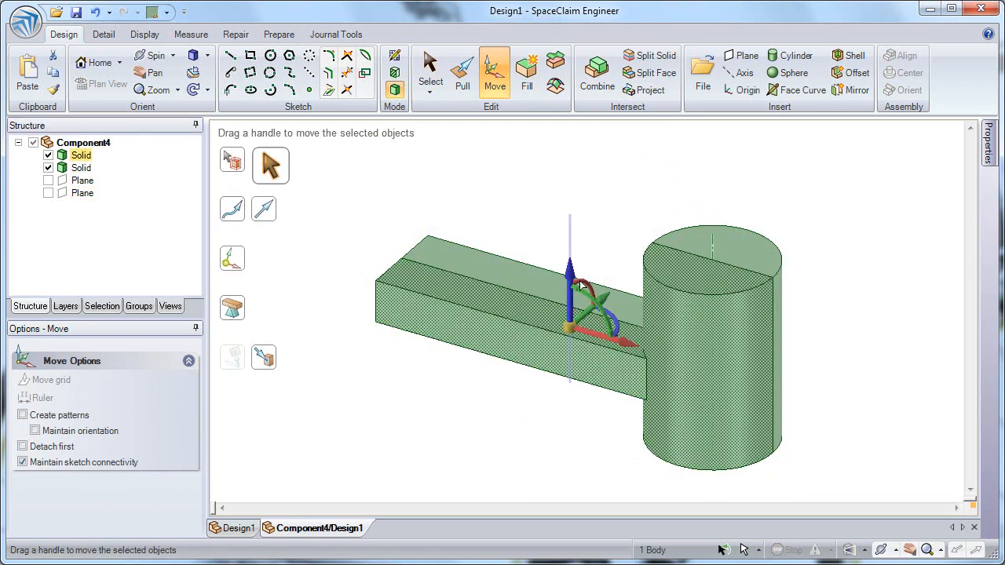
drag(606, 302, 512, 397)
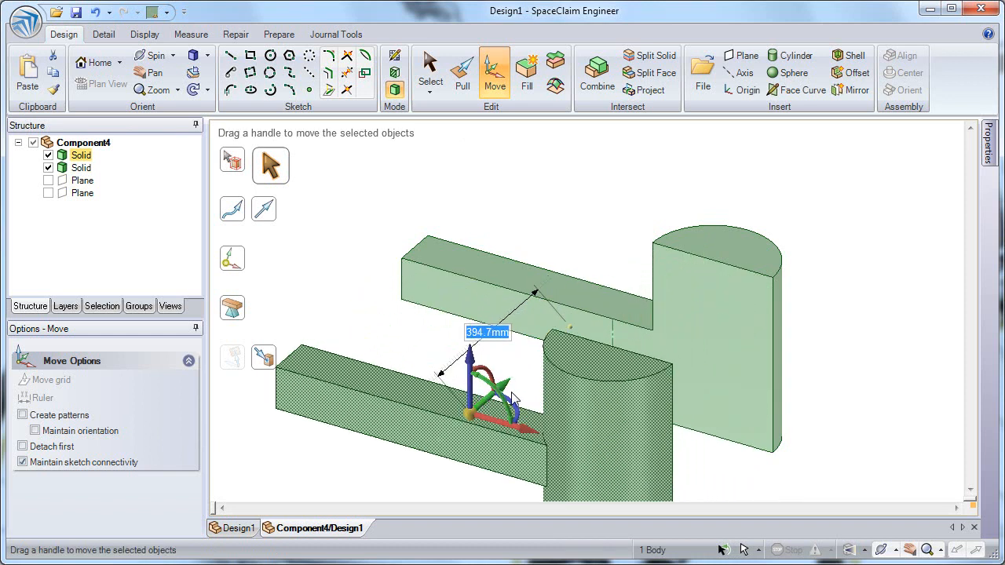
text(300)
key(Return)
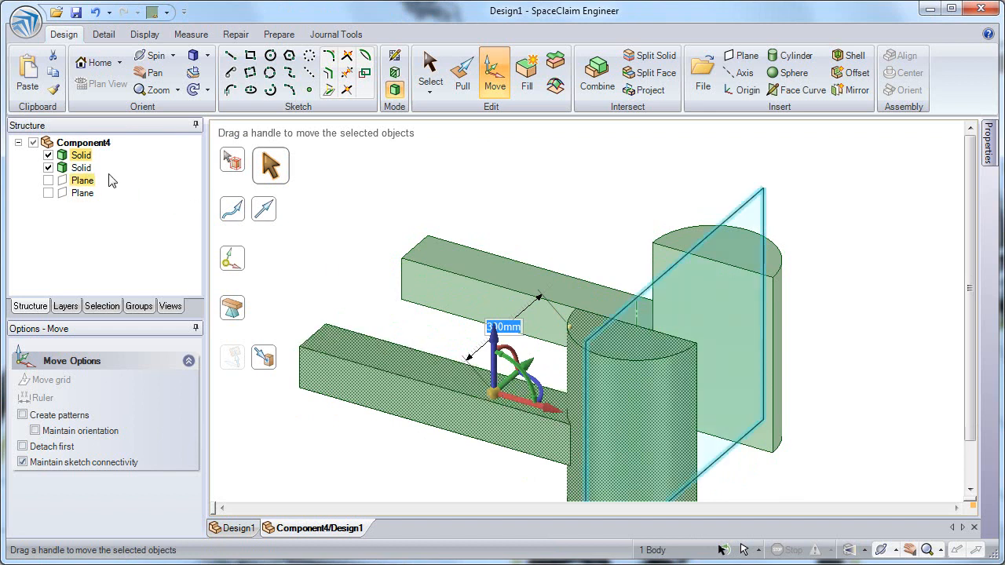
Move the back half of the split solid 300 mm in the opposite direction.
click(83, 169)
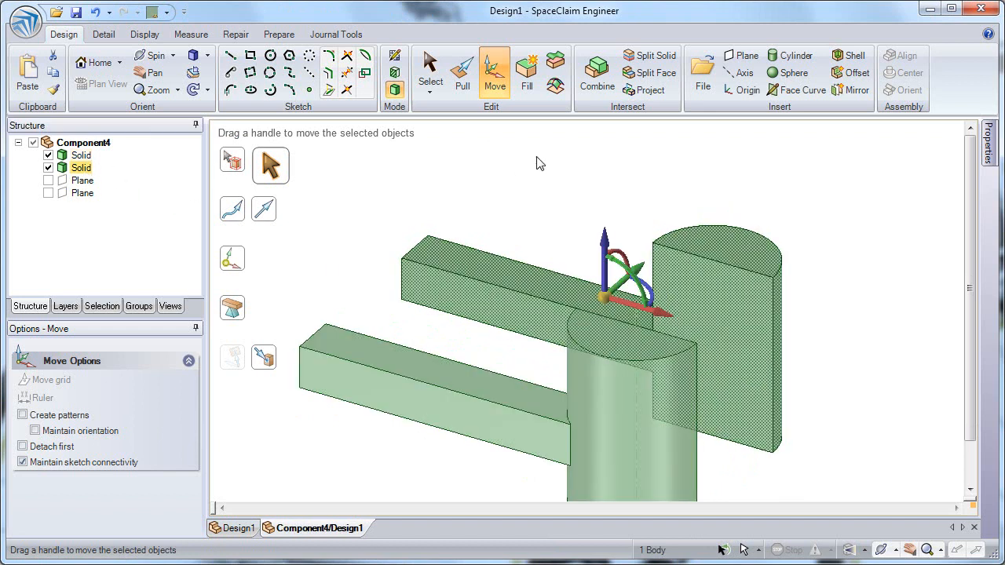
drag(644, 274, 736, 196)
text(300)
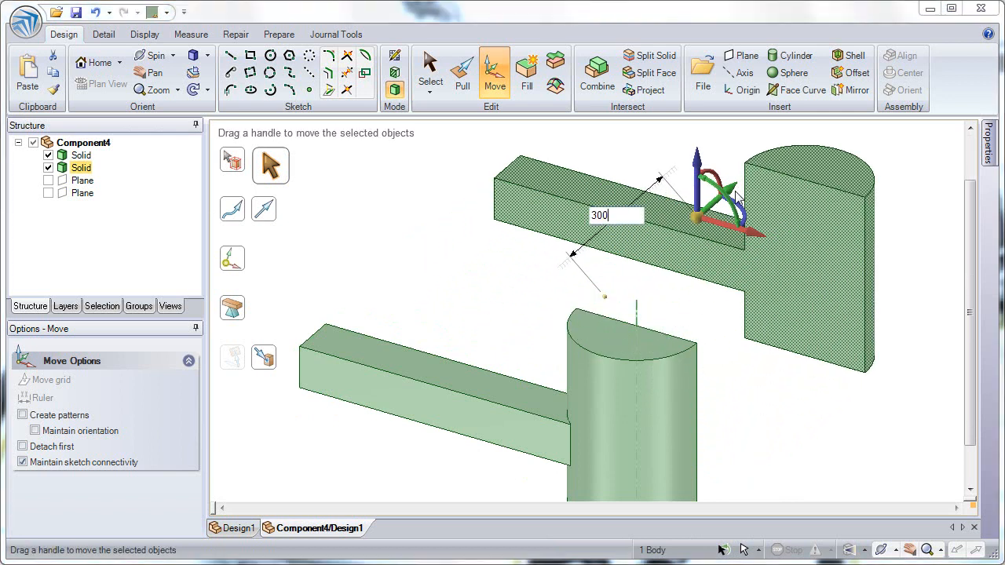
key(Return)
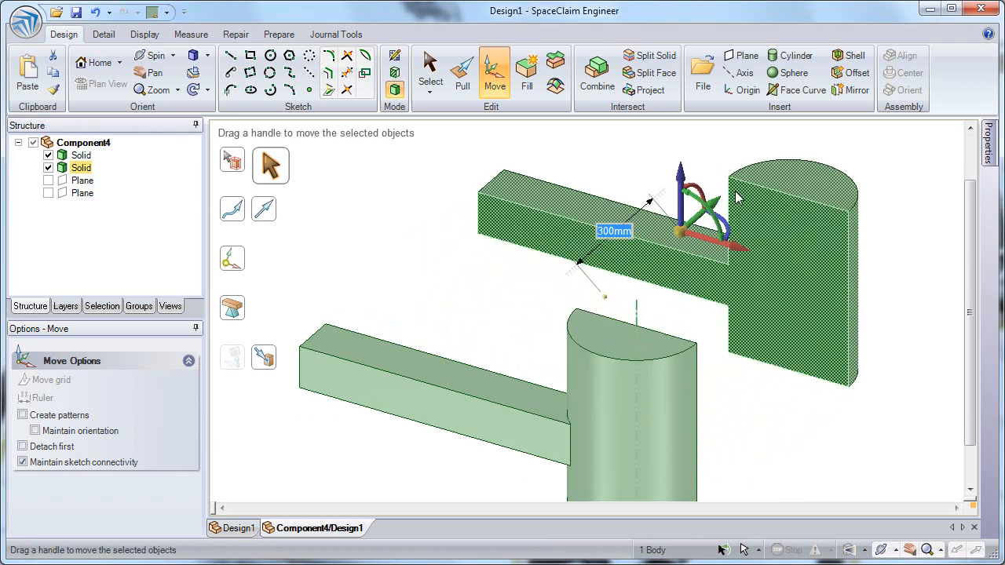
scroll(744, 307, down, 2)
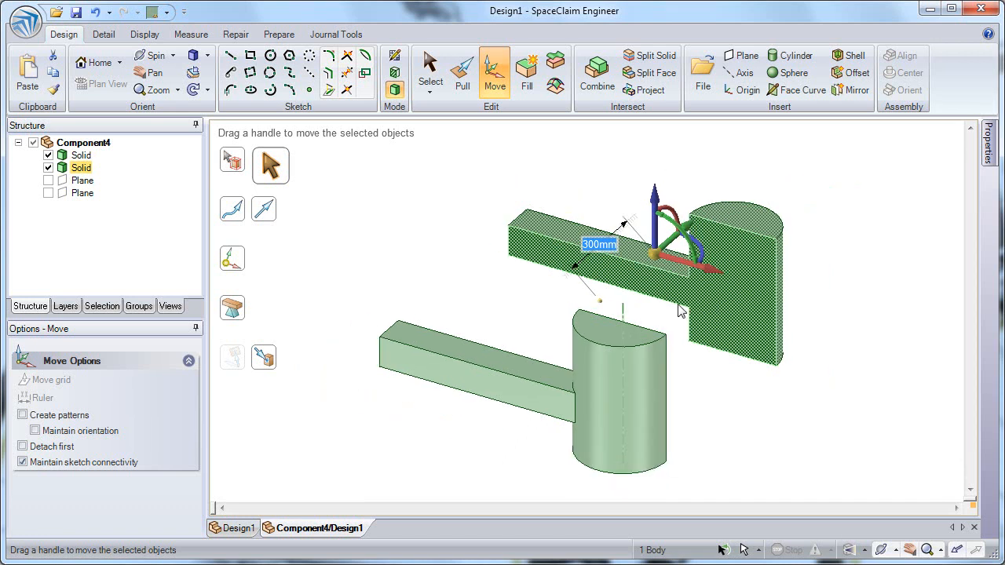
key(Escape)
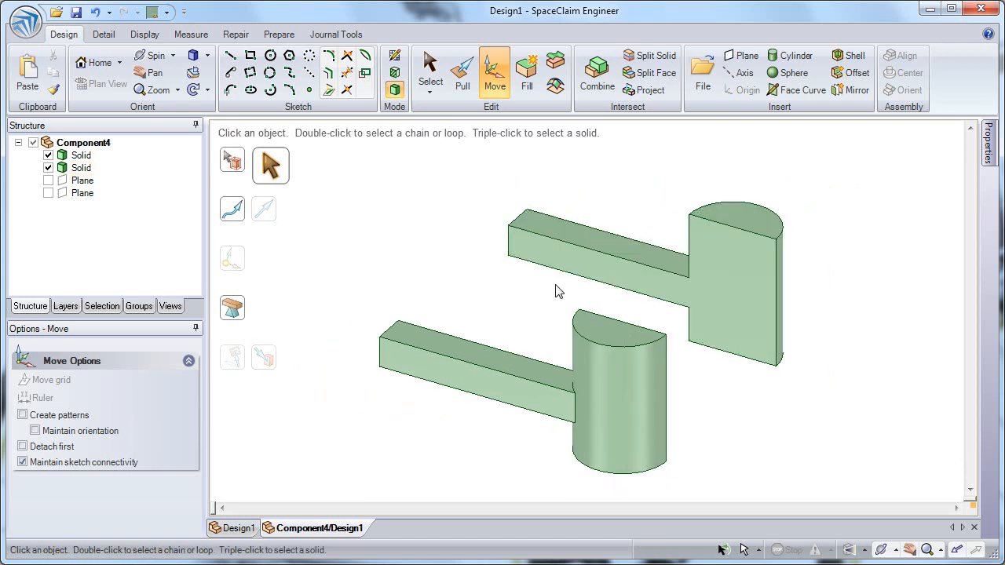
click(721, 290)
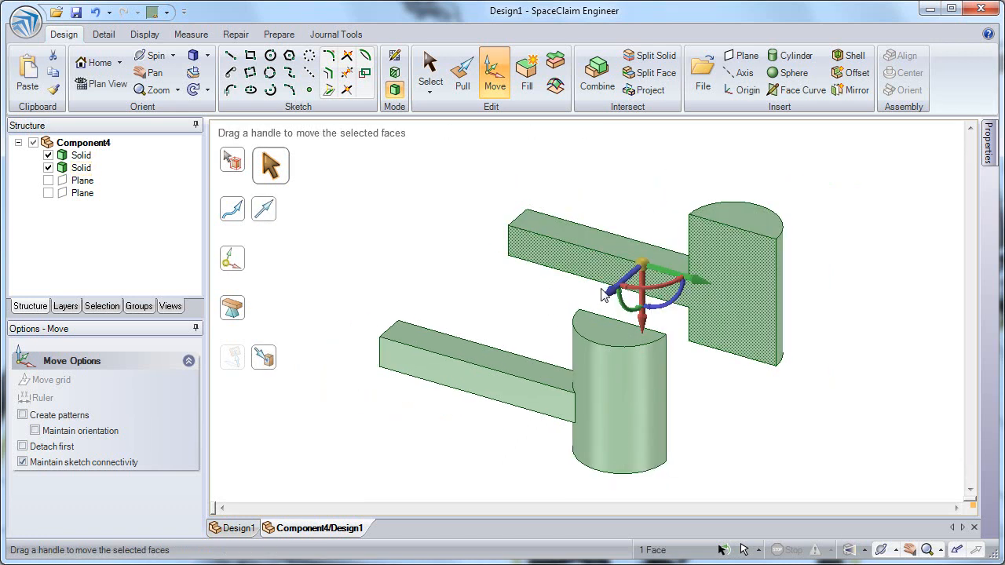
drag(615, 305, 587, 301)
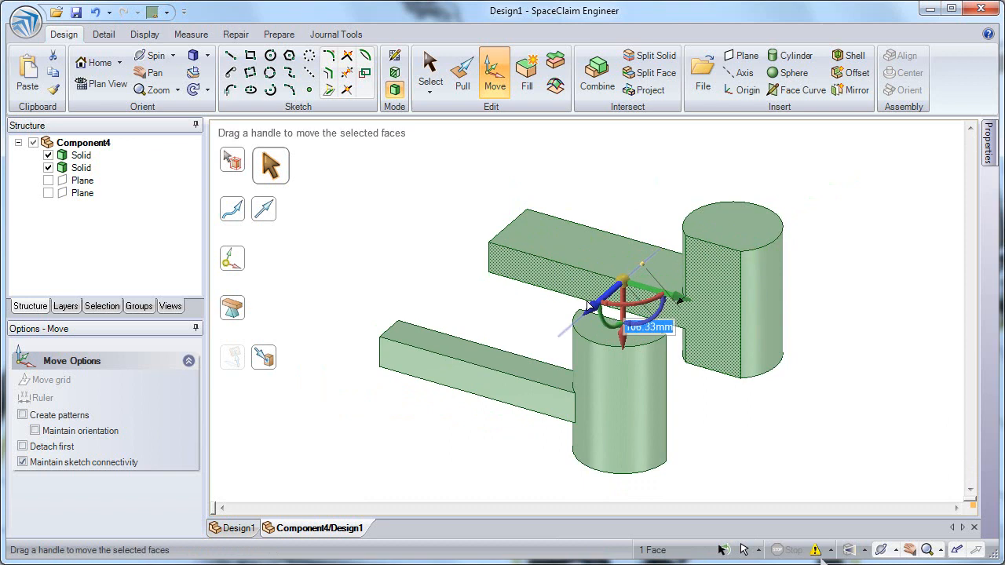
click(741, 220)
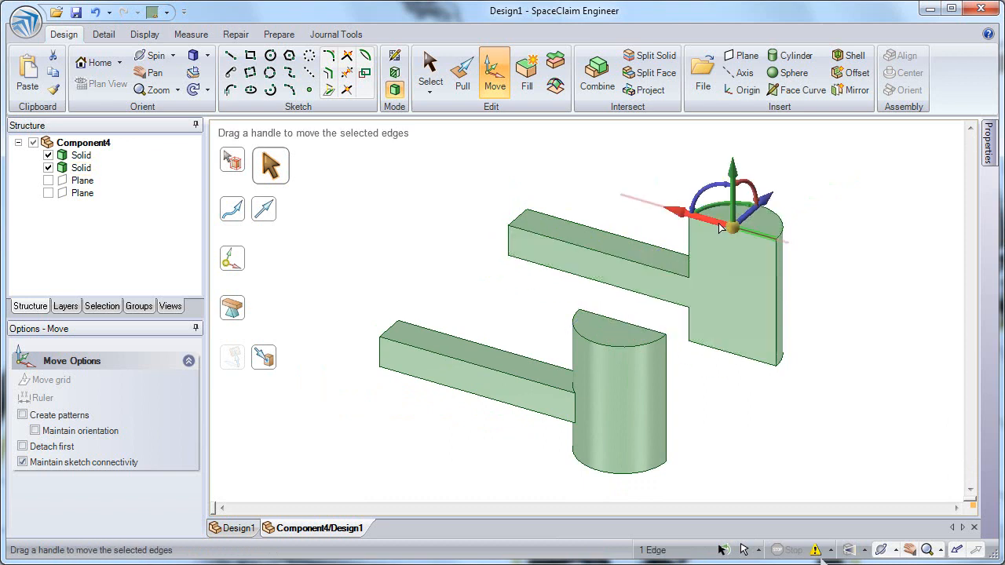
drag(741, 218, 747, 224)
key(ctrl+z)
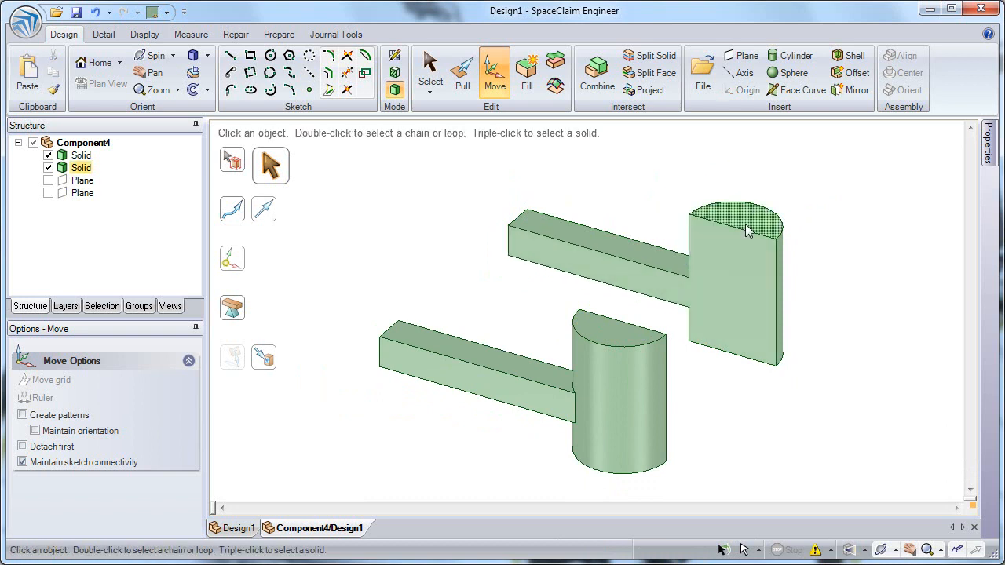
Copy the back half's cut face as a surface 300 mm toward the front half.
click(734, 272)
key(ctrl)
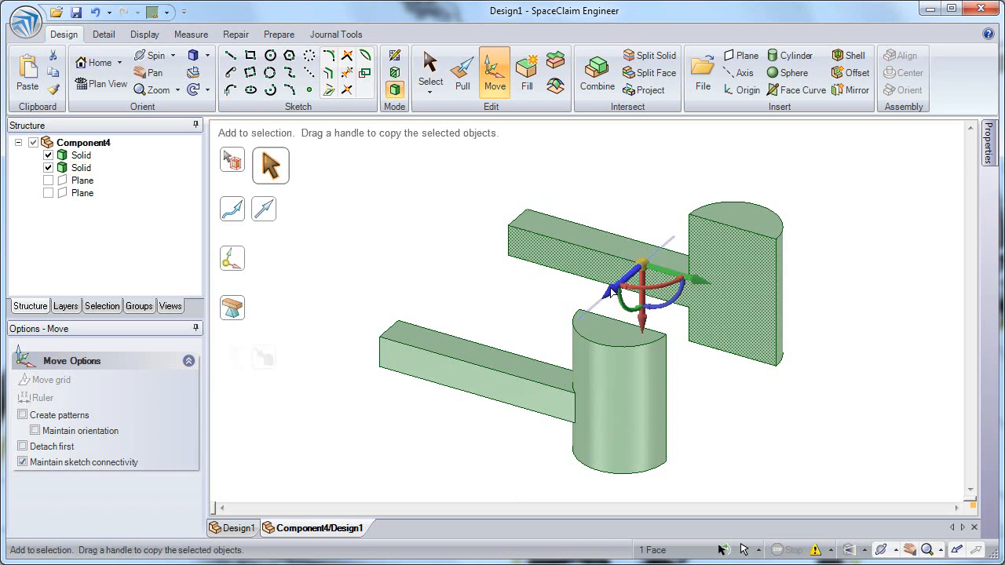
ctrl+drag(612, 296, 550, 332)
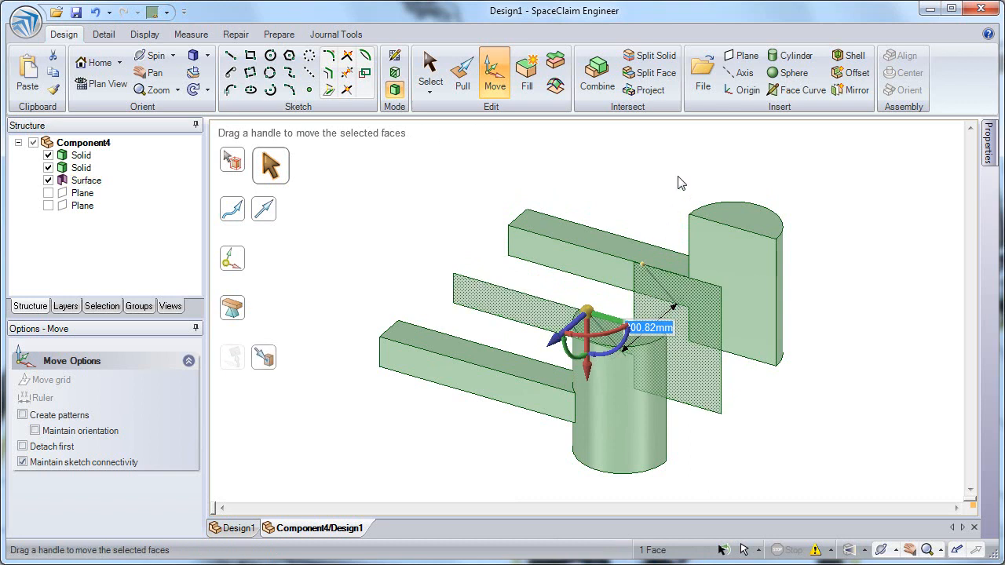
text(30)
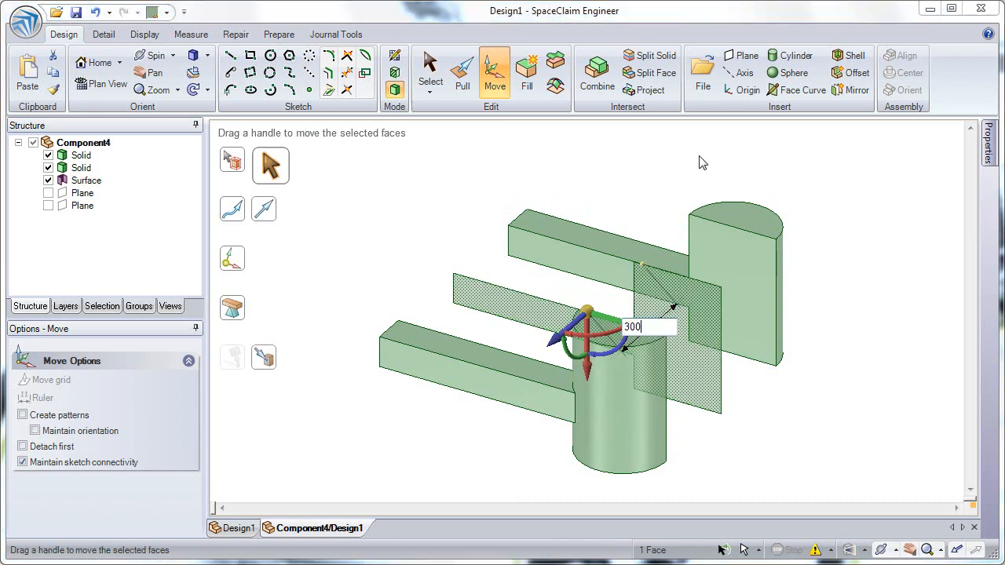
text(0)
key(Return)
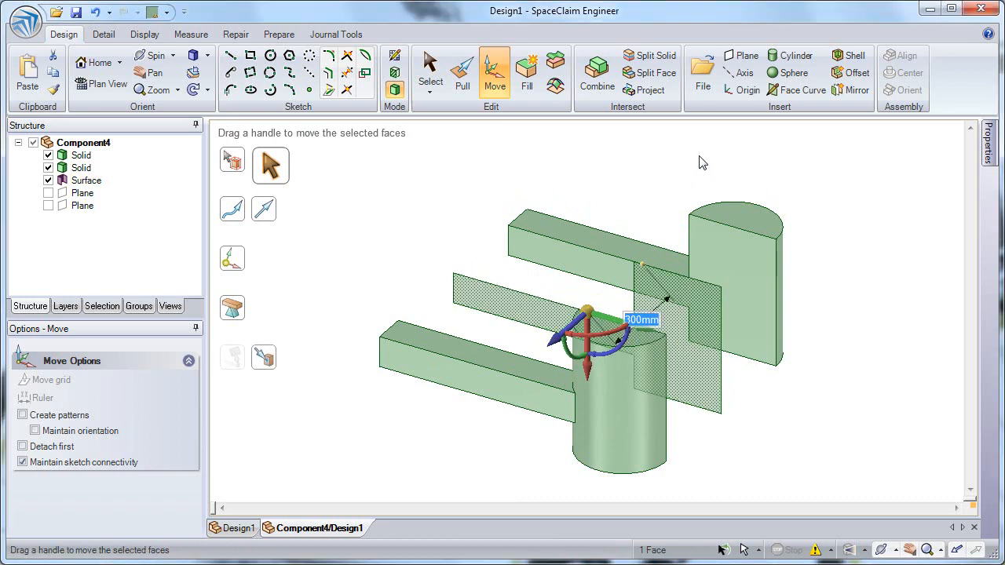
Move the copied surface's outer vertical edge 200 mm to widen it.
click(721, 352)
drag(779, 373, 819, 391)
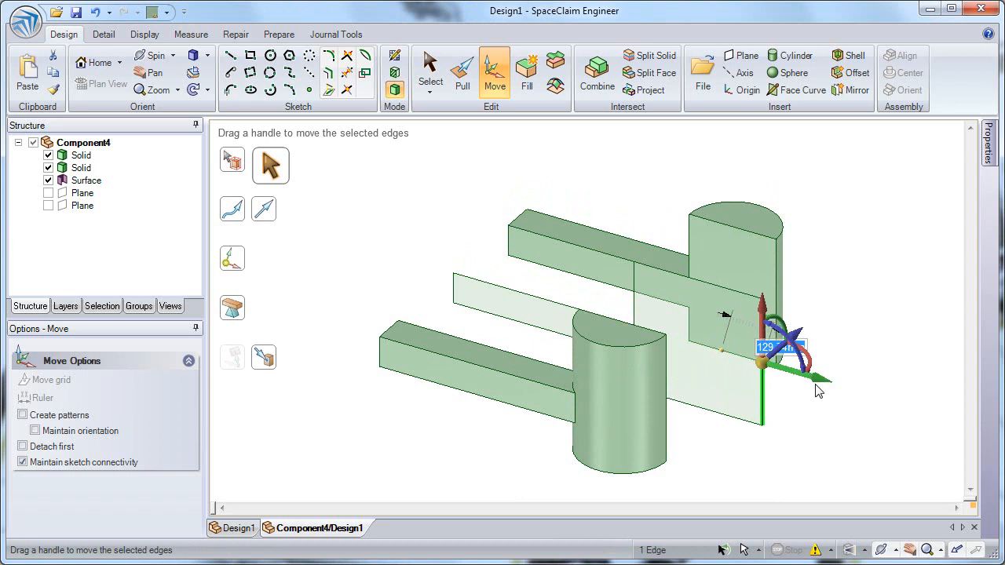
text(200)
key(Return)
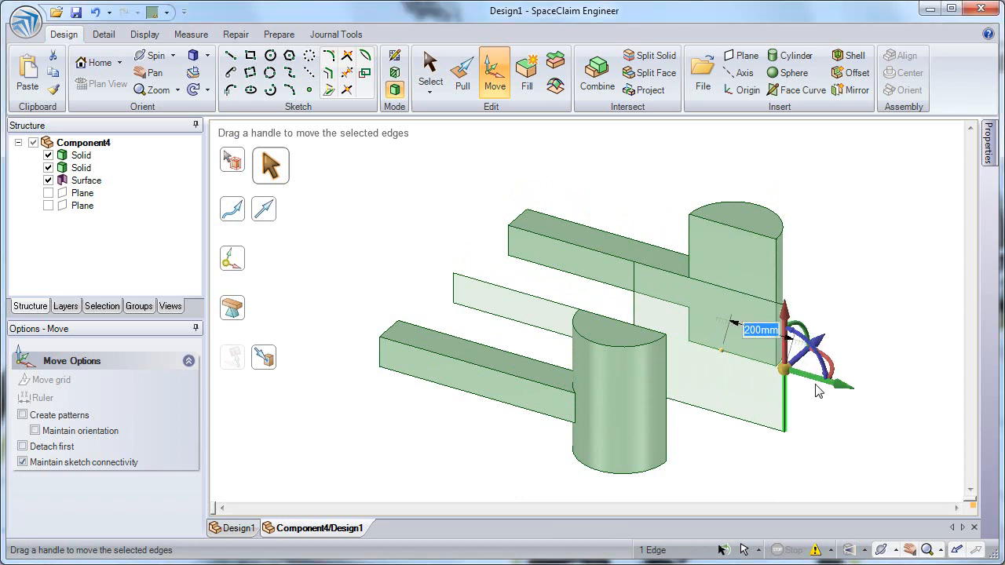
Move the surface's opposite vertical edge 220 mm.
click(635, 306)
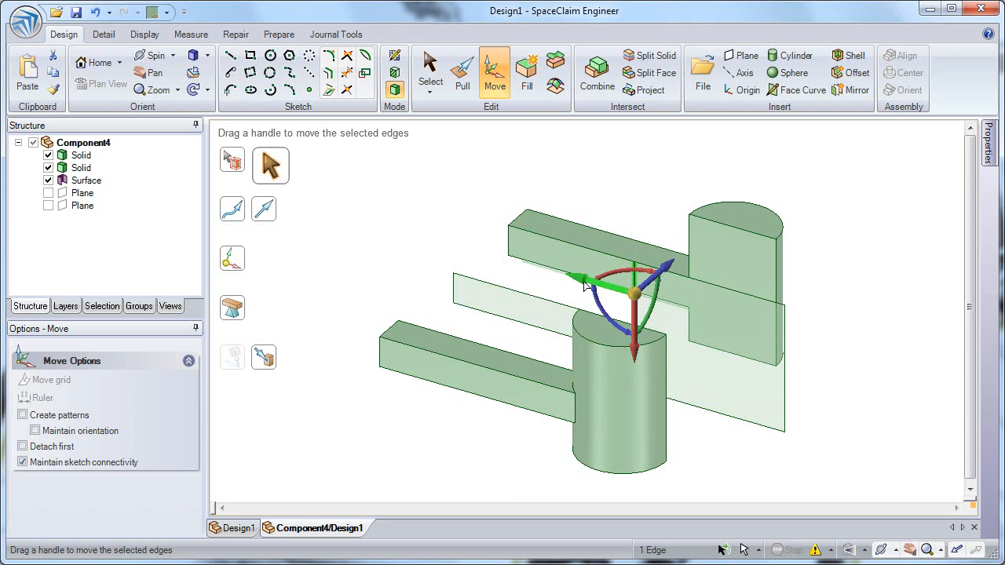
drag(577, 280, 618, 300)
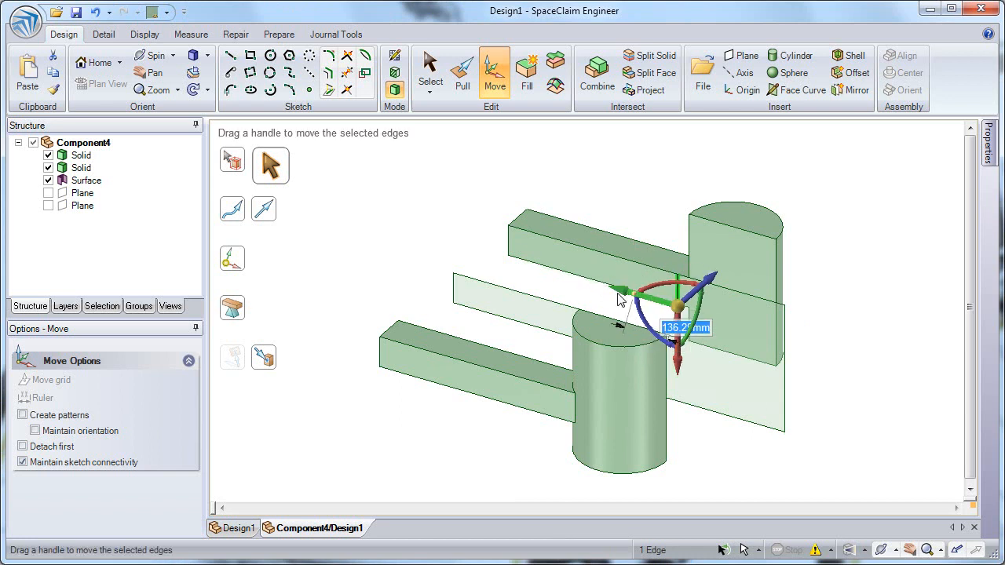
text(220)
key(Return)
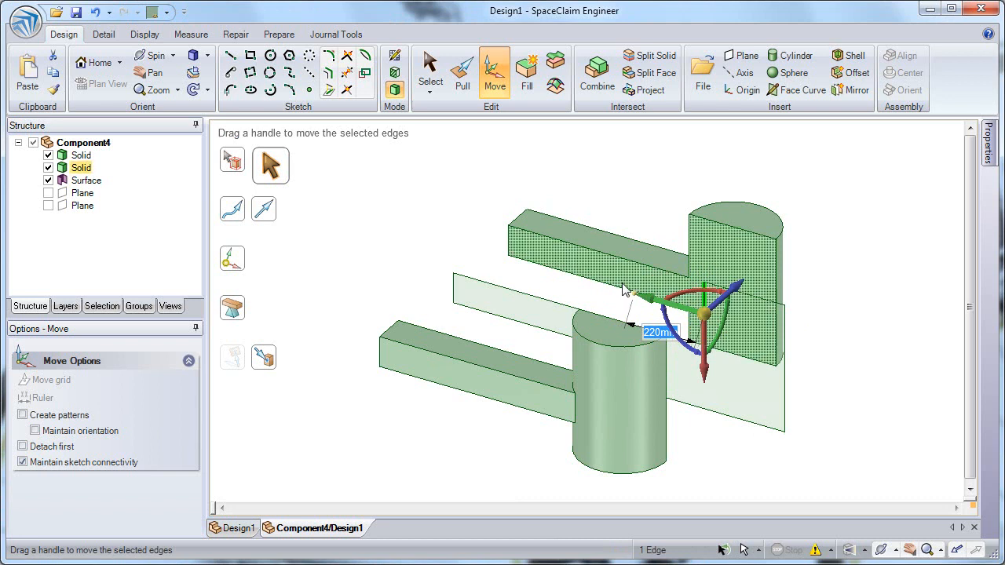
Blend the back half's cut face, the copied surface and the front half's cut face with Pull.
click(461, 72)
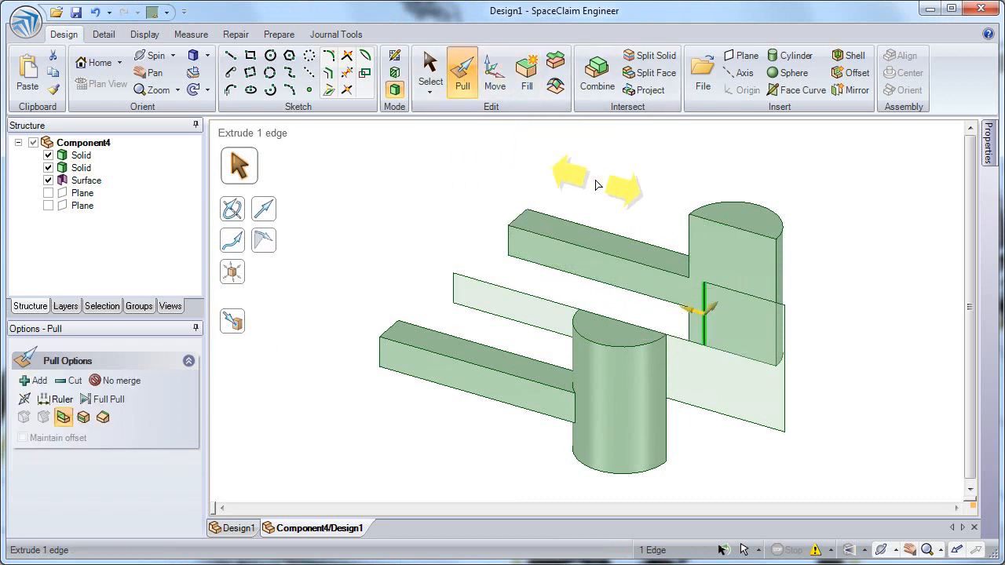
click(694, 245)
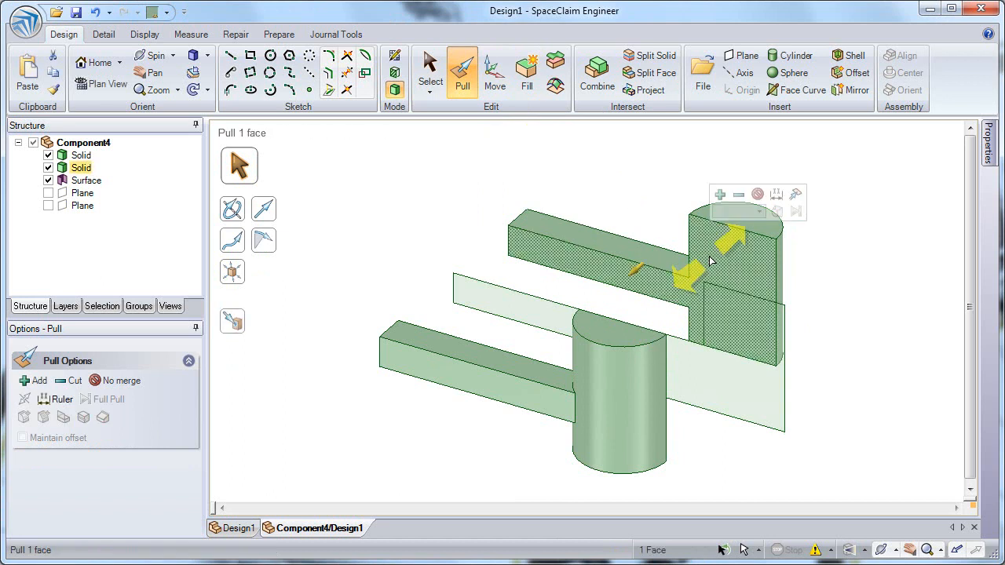
click(719, 377)
ctrl+click(740, 400)
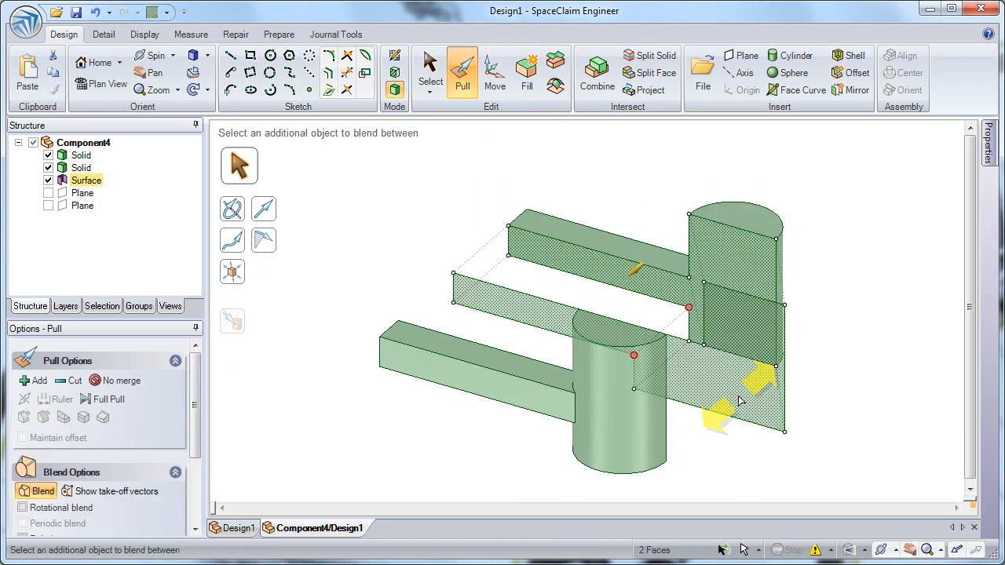
ctrl+click(602, 358)
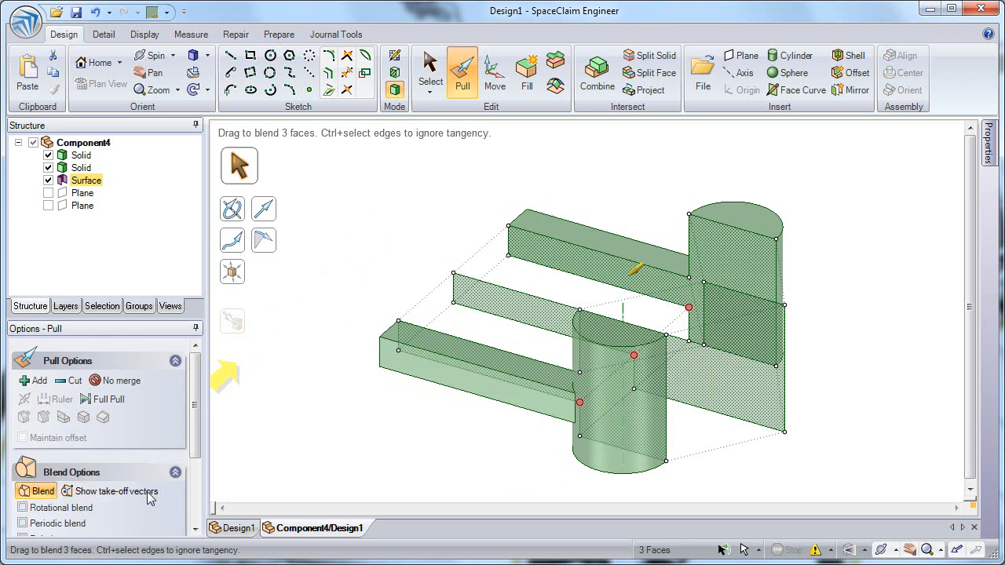
click(355, 239)
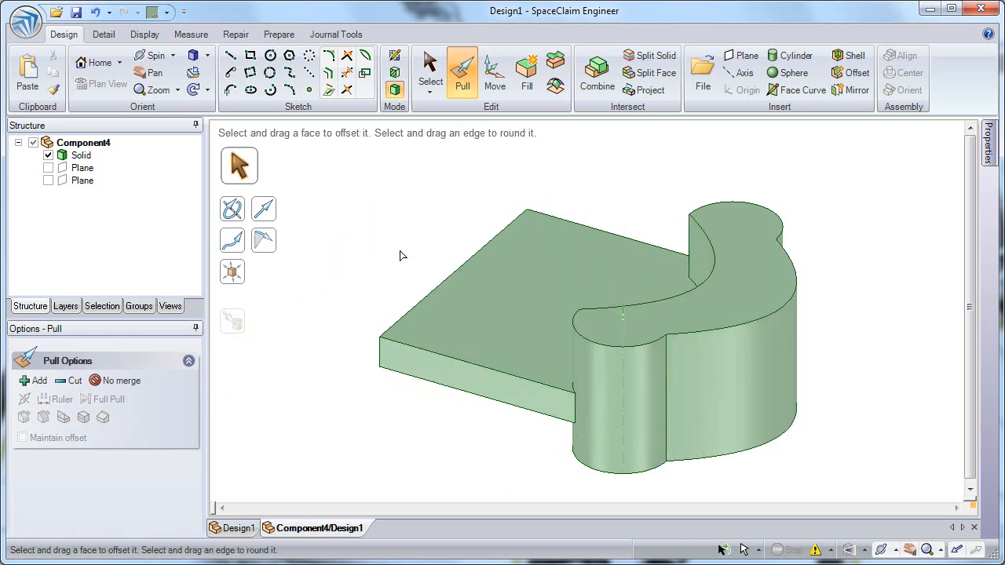
Blend the two vertical seam edges of the joined halves with Pull to smooth the outer side.
click(611, 292)
click(667, 369)
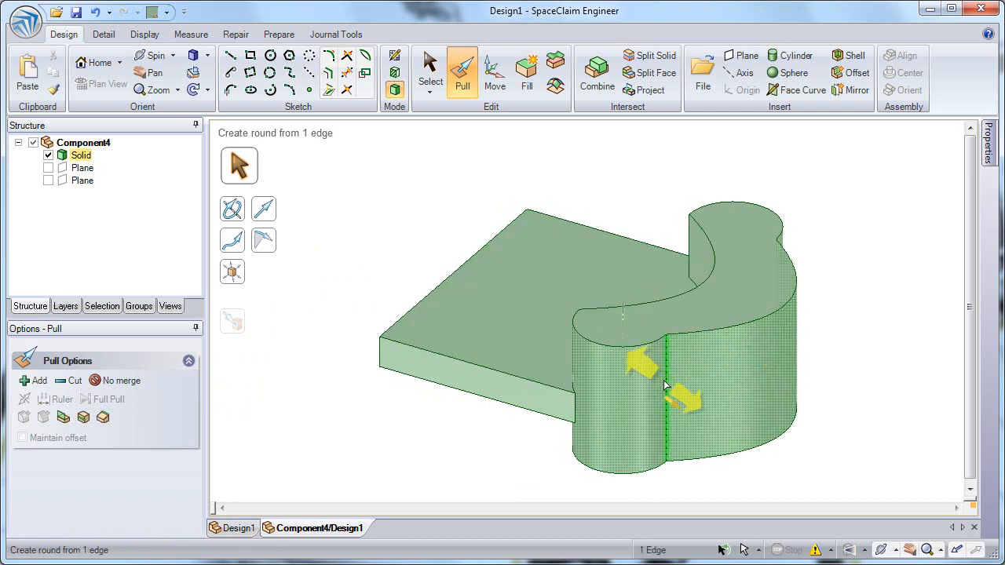
ctrl+click(776, 261)
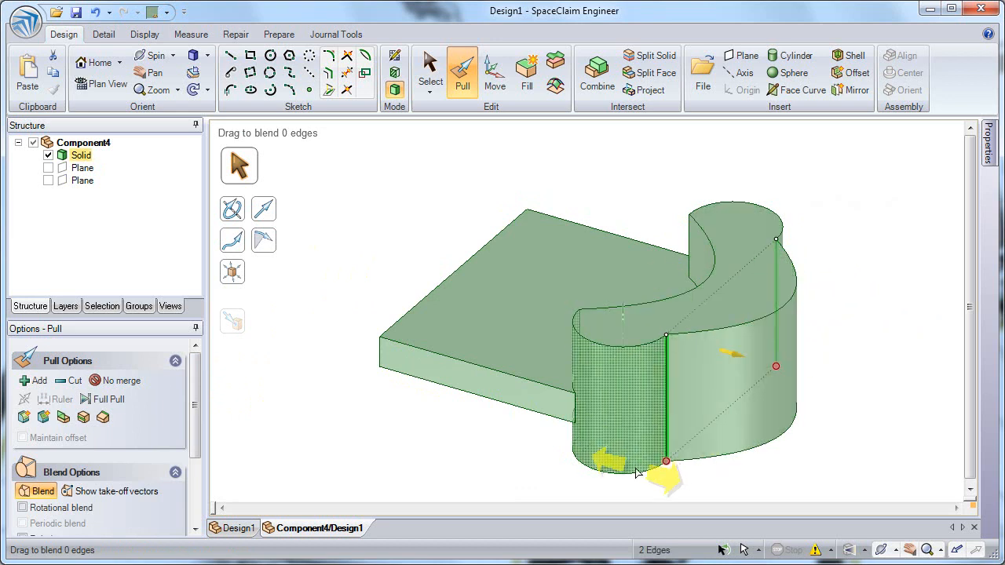
click(39, 495)
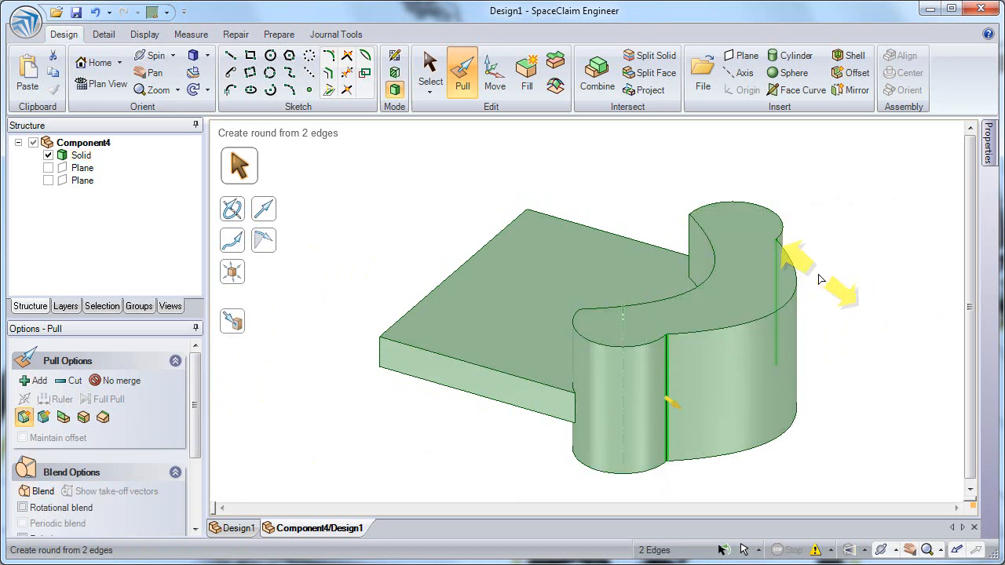
mouse_move(819, 275)
mouse_down()
mouse_move(875, 319)
mouse_move(969, 469)
mouse_move(725, 442)
mouse_move(795, 495)
mouse_up()
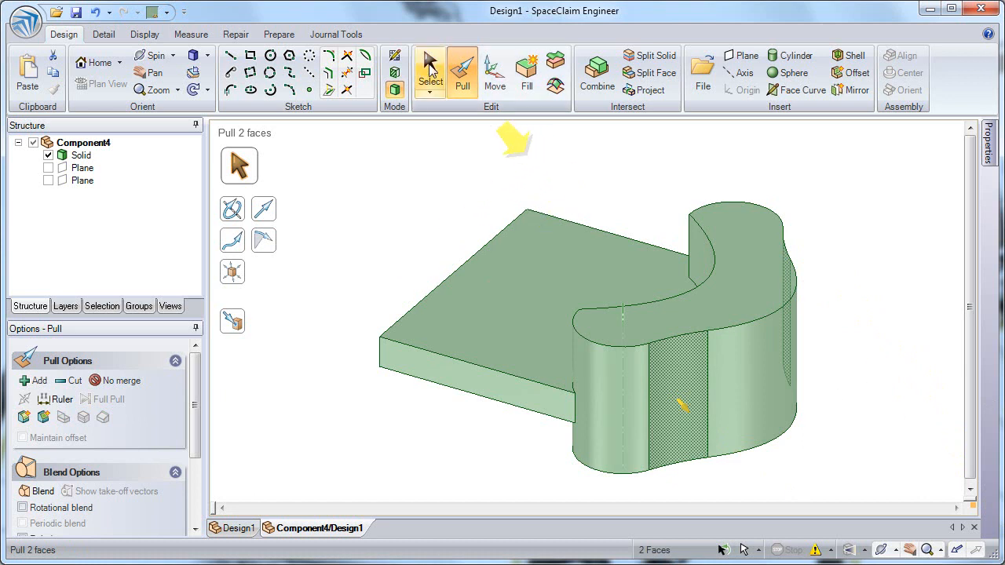
key(s)
click(580, 180)
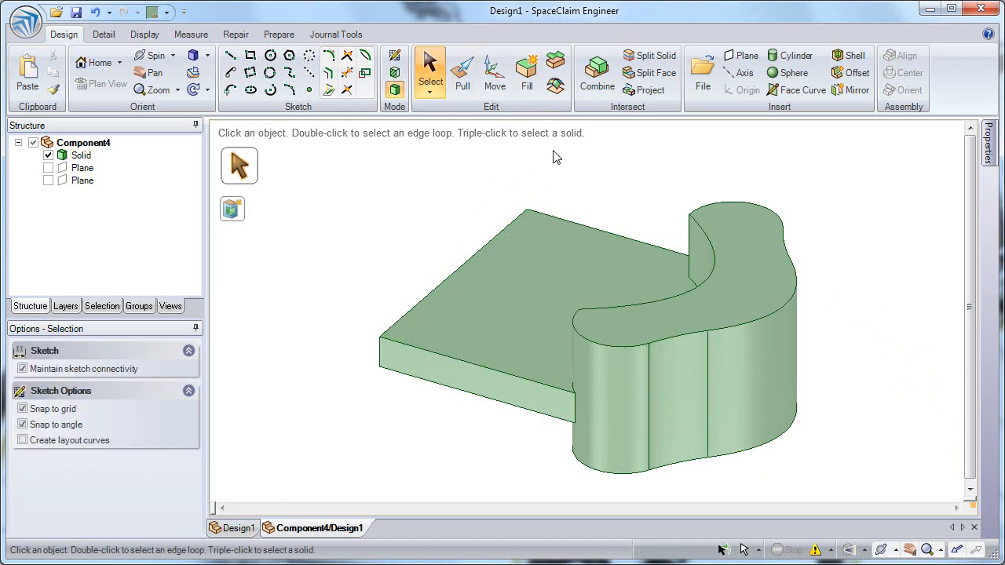
Draft the curved body's side faces 10° about its top face.
mouse_move(806, 212)
mouse_down()
mouse_move(622, 440)
mouse_move(550, 492)
mouse_up()
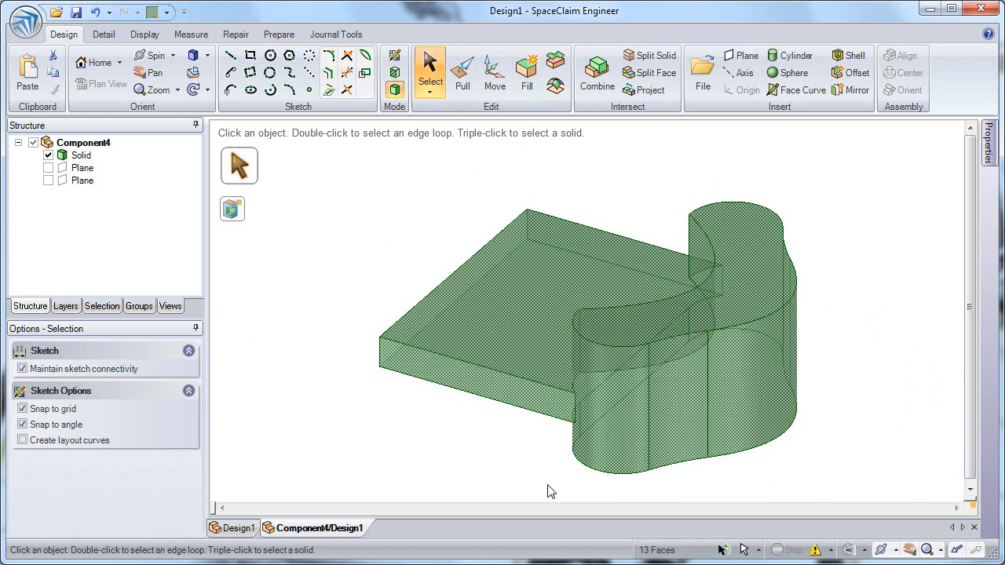
mouse_move(553, 139)
mouse_down()
mouse_move(646, 346)
mouse_move(864, 483)
mouse_move(864, 495)
mouse_up()
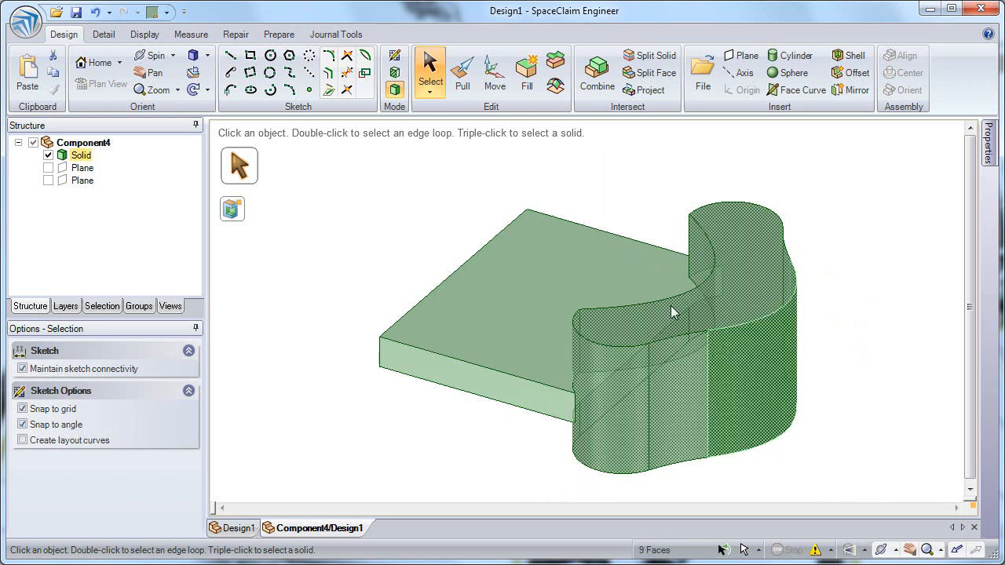
click(462, 67)
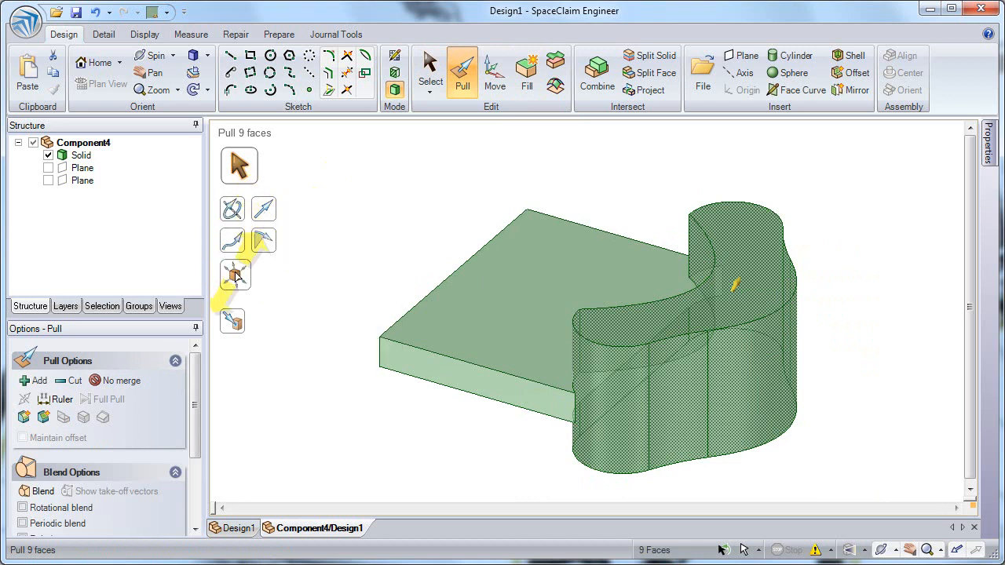
click(267, 244)
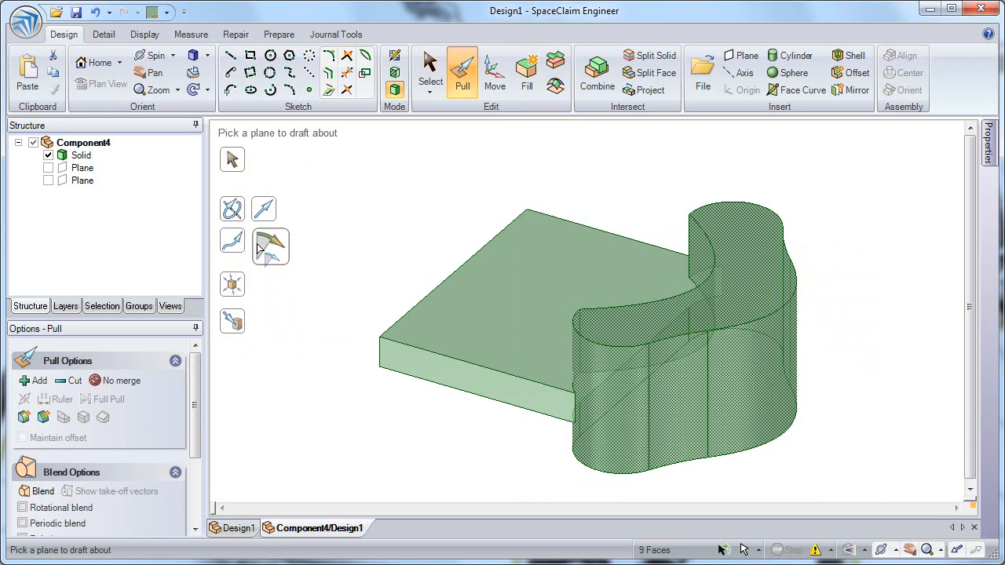
click(745, 294)
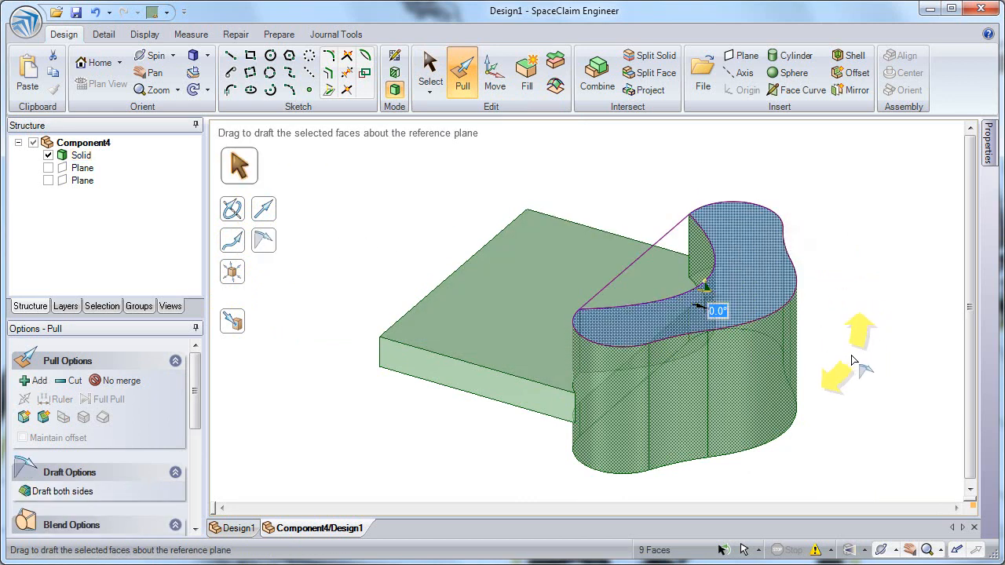
drag(870, 357, 815, 378)
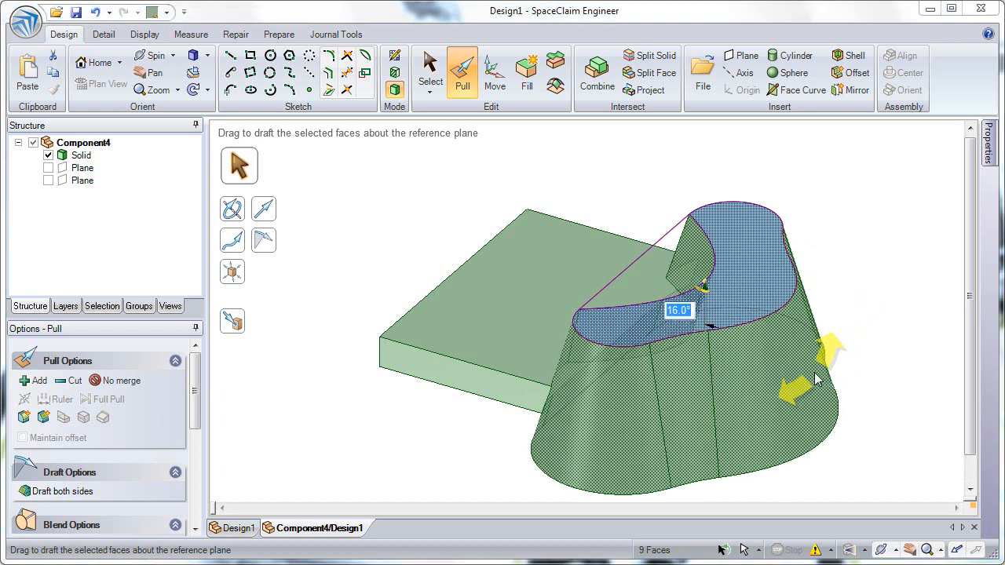
key(Return)
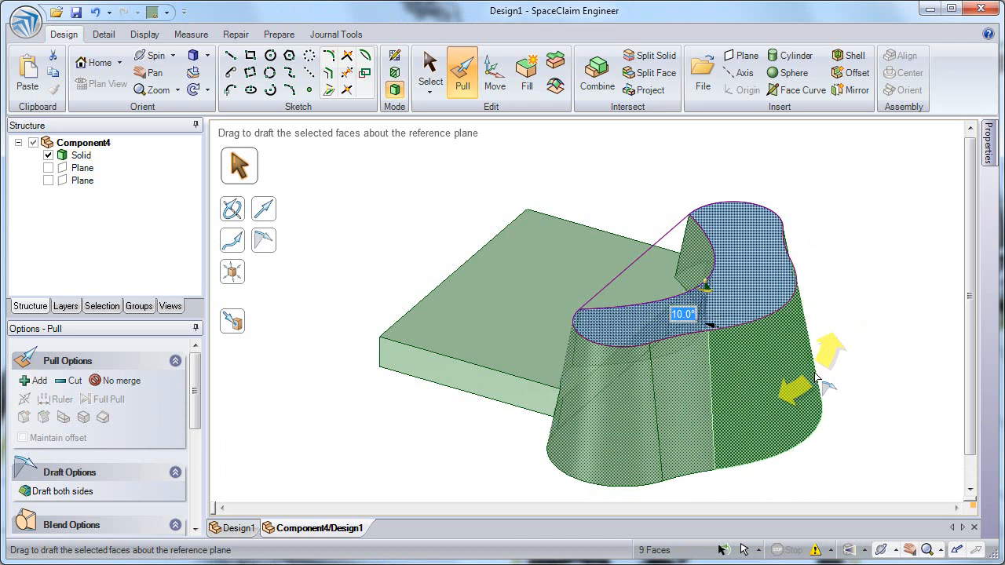
click(613, 182)
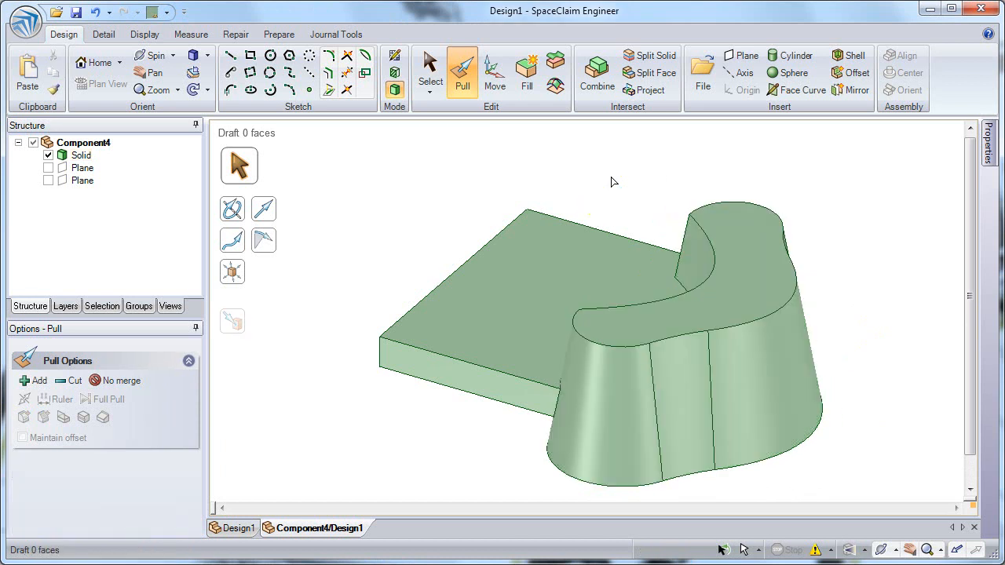
Pivot the flat plate's front end edges about 227 mm to taper the plate.
click(379, 353)
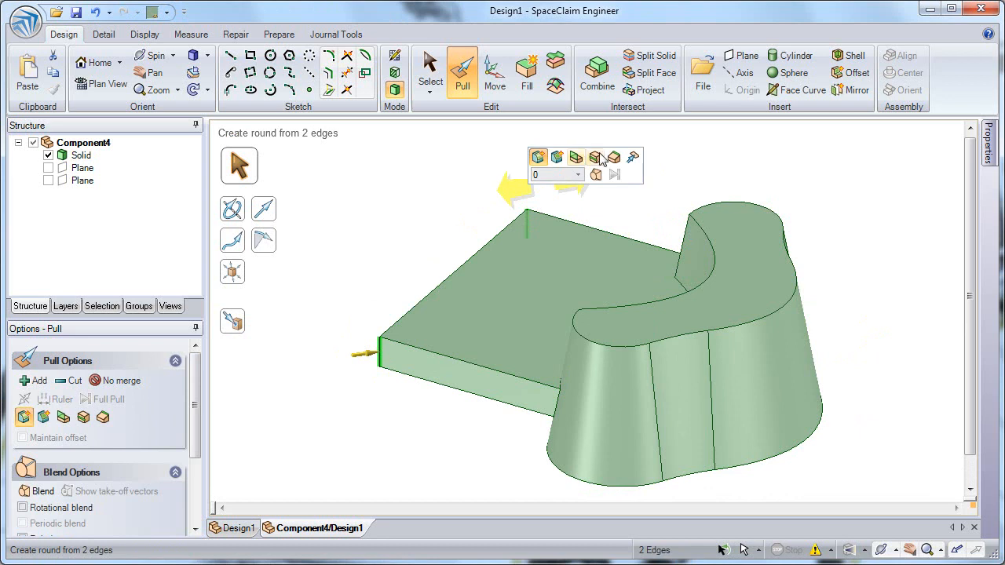
click(615, 158)
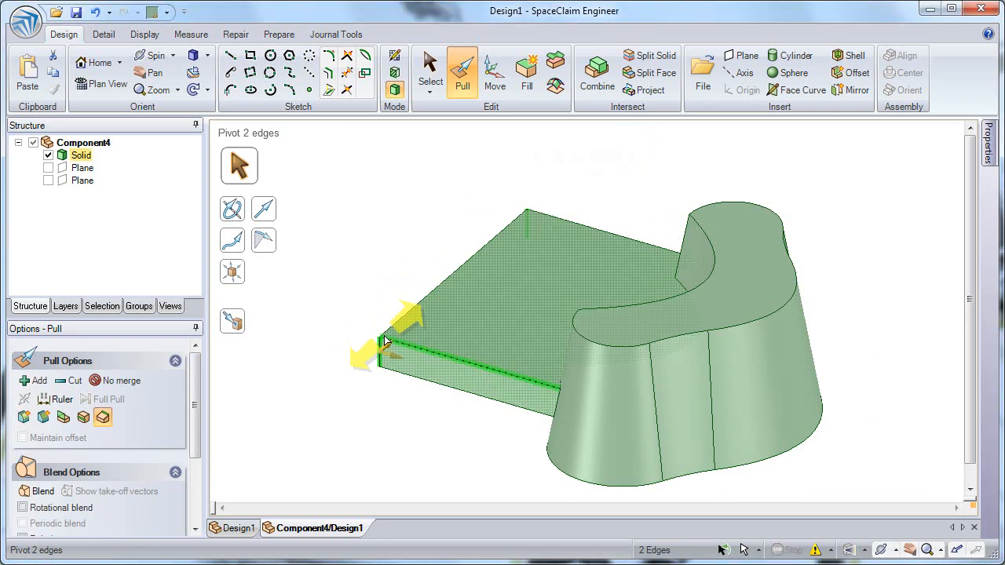
drag(321, 339, 361, 301)
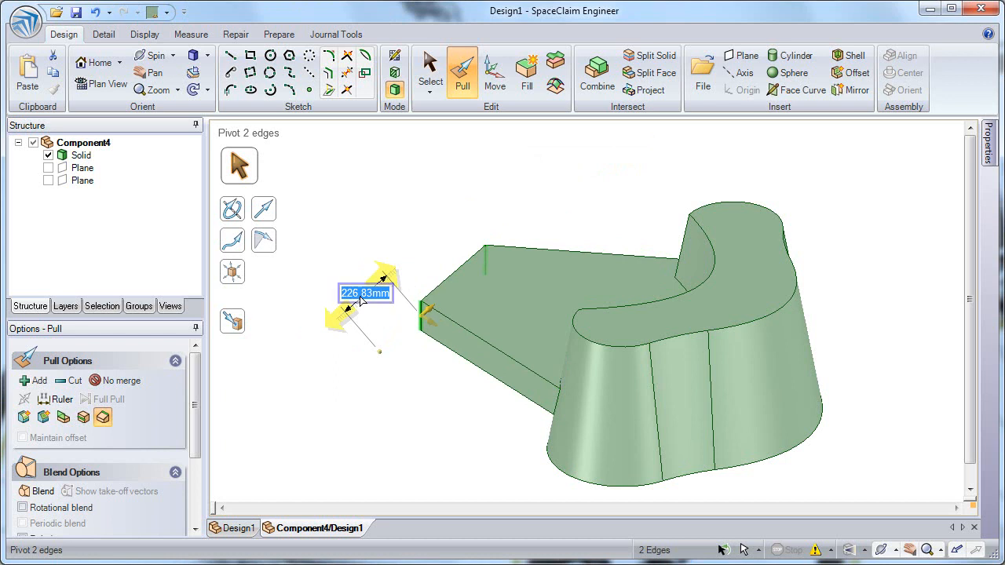
key(Escape)
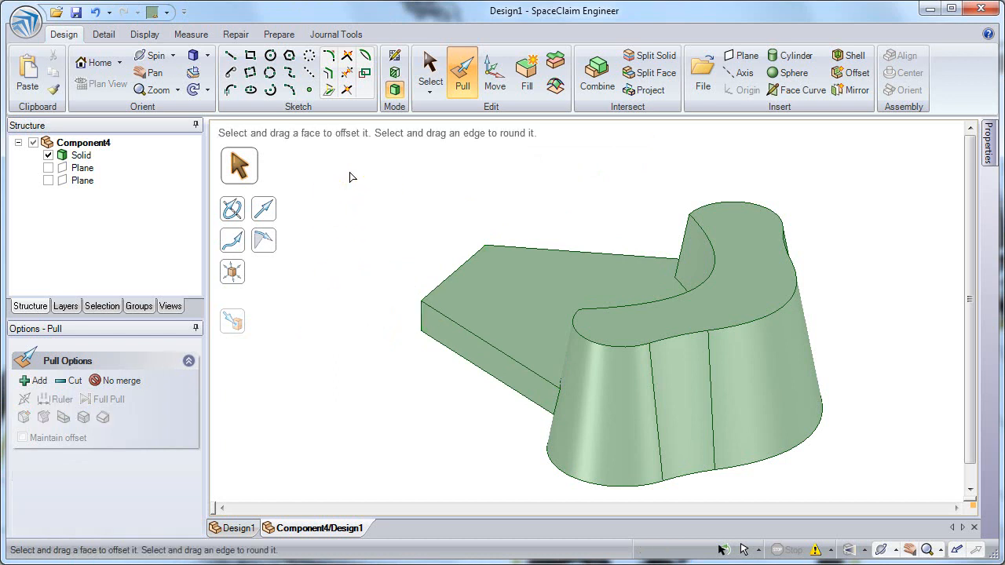
Pull the plate's end face to 750 mm from the curved body using the ruler dimension.
mouse_move(359, 199)
middle_down()
mouse_move(426, 195)
mouse_move(376, 202)
middle_up()
click(445, 274)
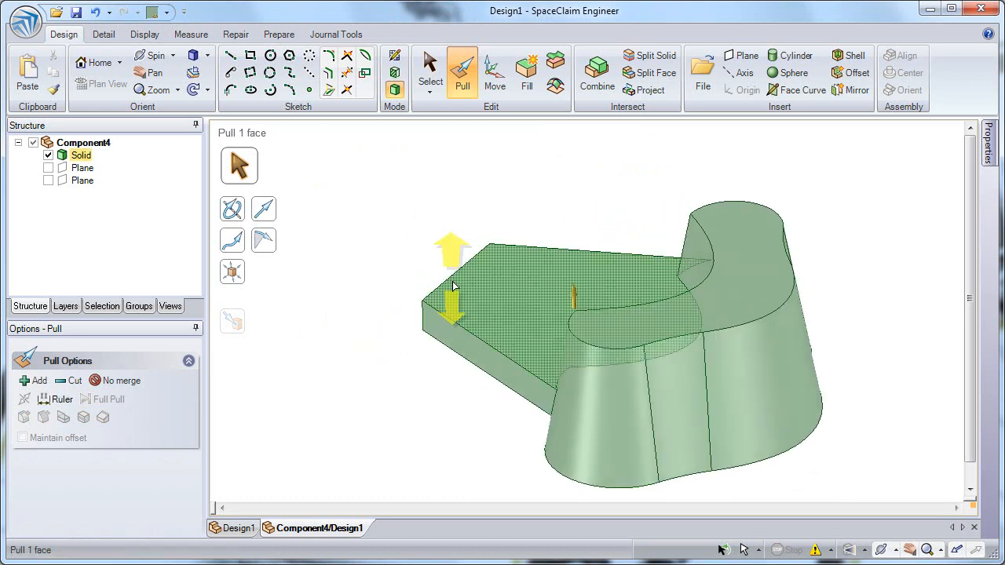
click(454, 292)
click(444, 296)
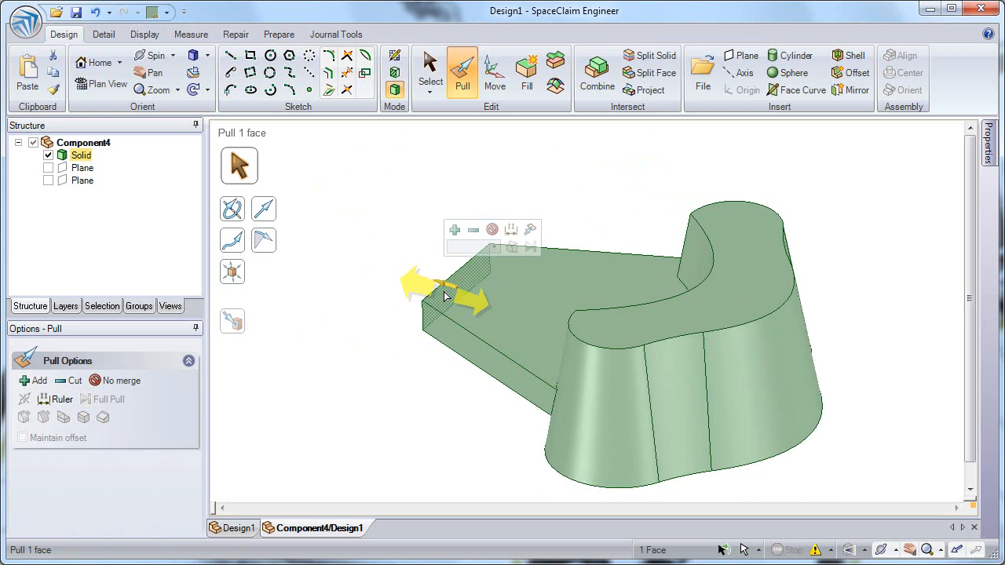
click(511, 231)
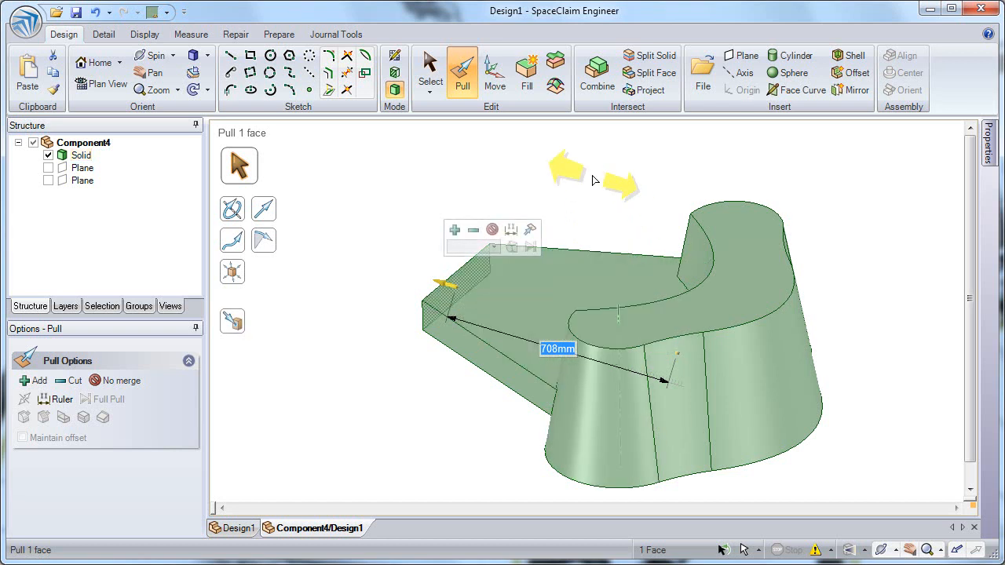
text(750)
key(Return)
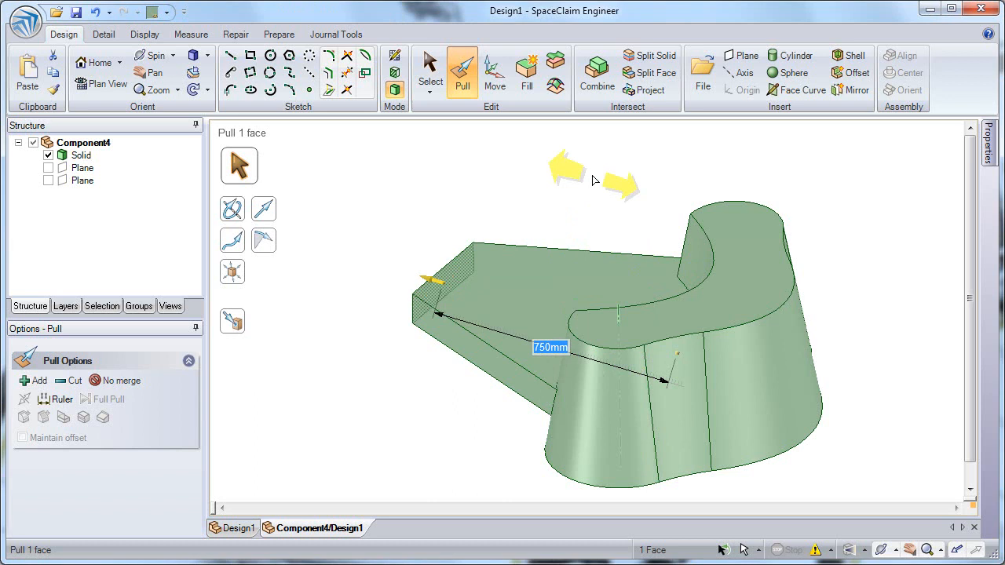
Apply a Full Round to the plate's end using its top, bottom and end faces.
click(593, 180)
middle_drag(574, 197, 621, 193)
click(491, 271)
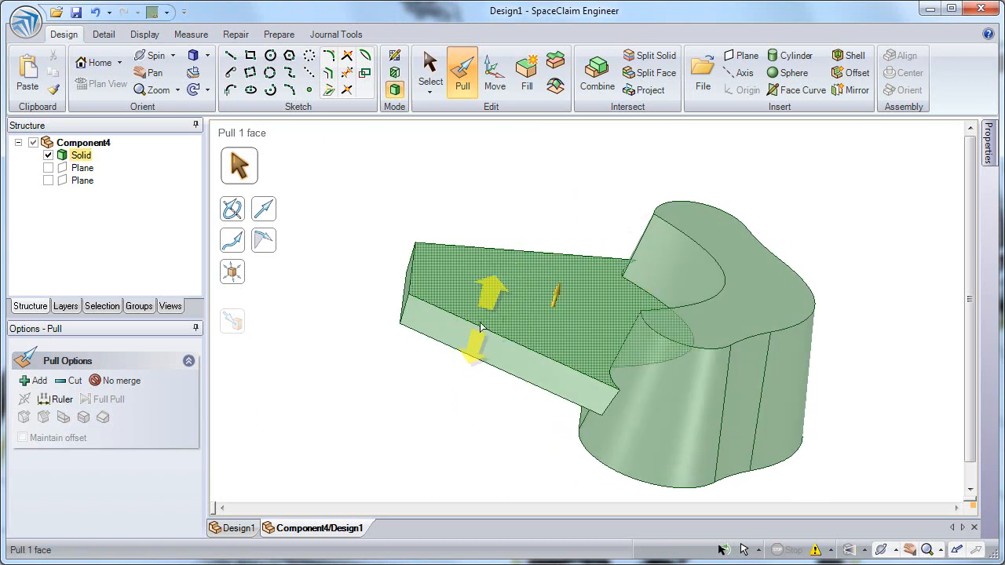
click(482, 340)
click(493, 253)
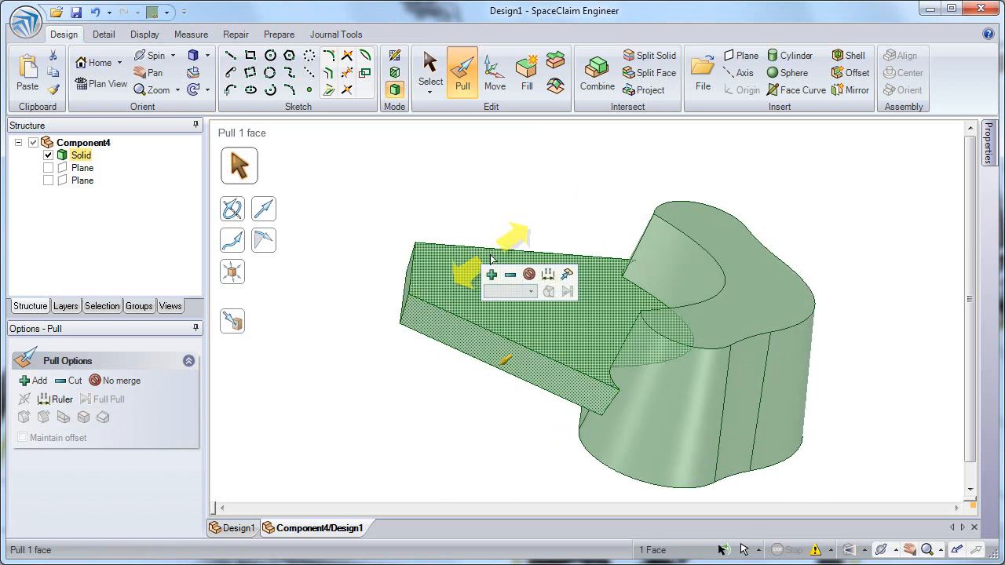
click(491, 262)
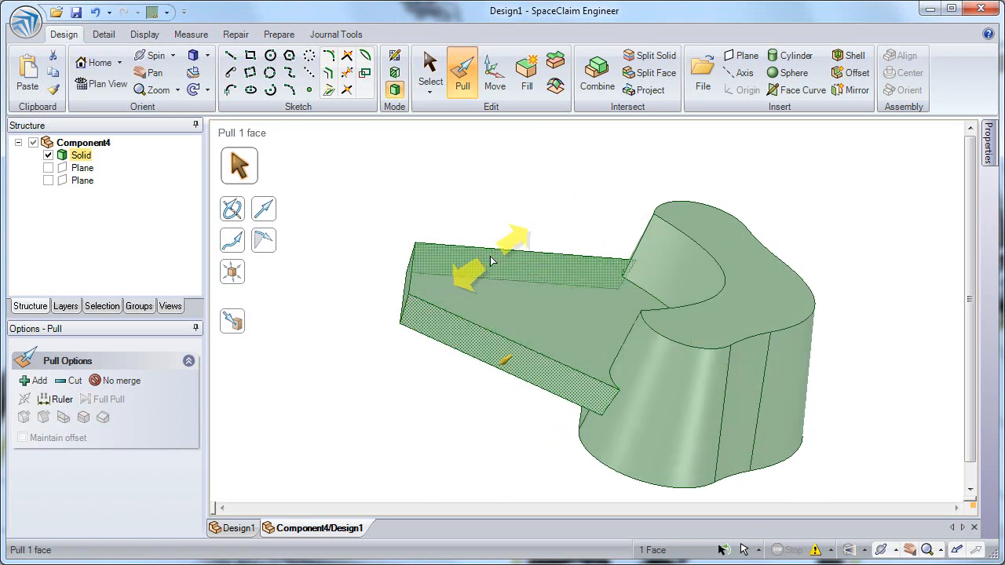
middle_drag(406, 294, 429, 302)
ctrl+click(397, 294)
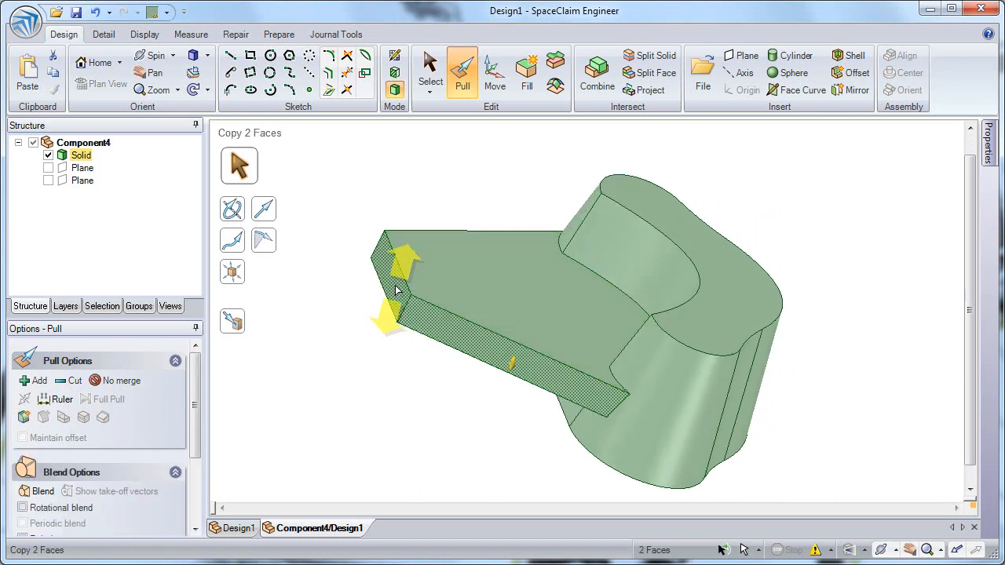
ctrl+click(432, 239)
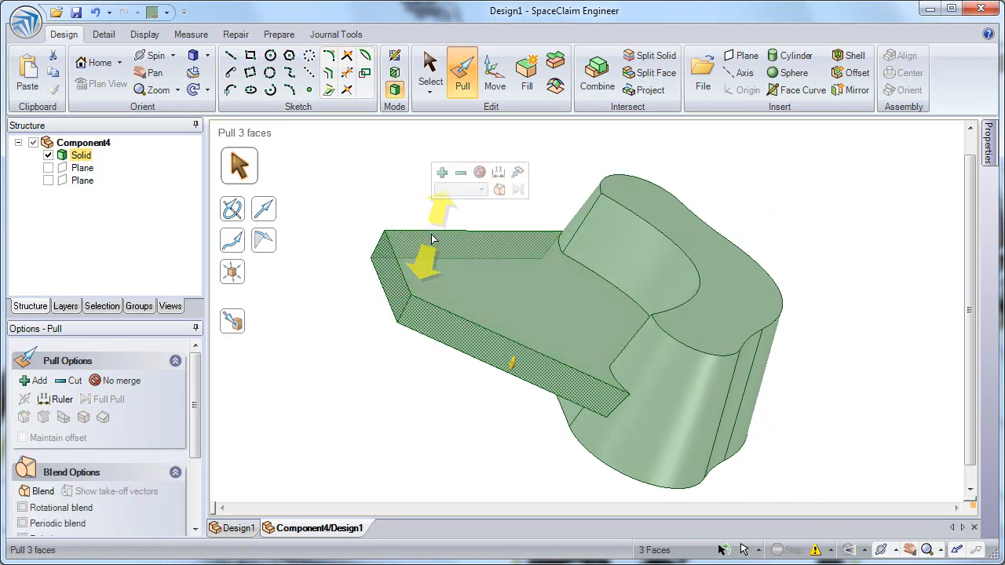
right_click(385, 155)
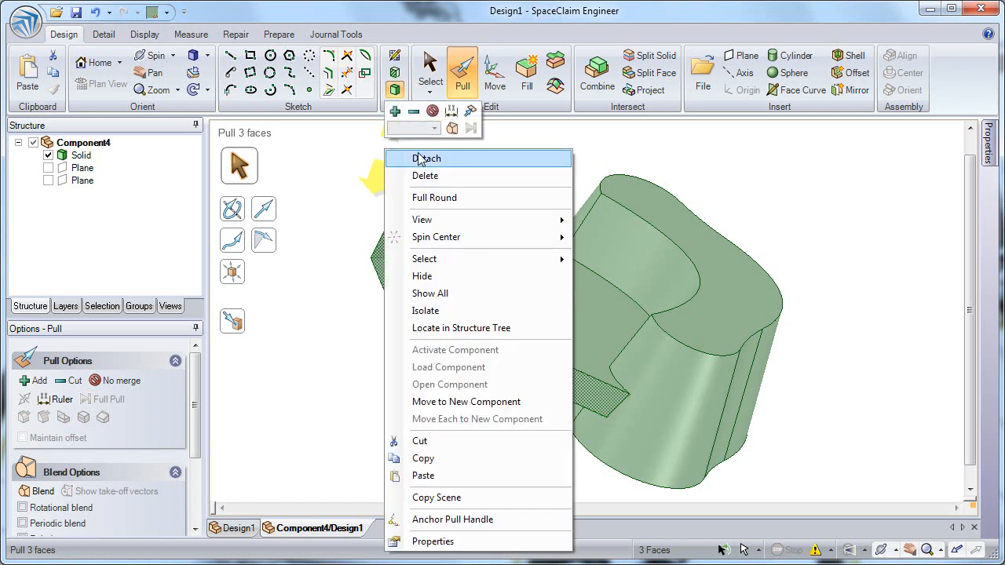
click(460, 198)
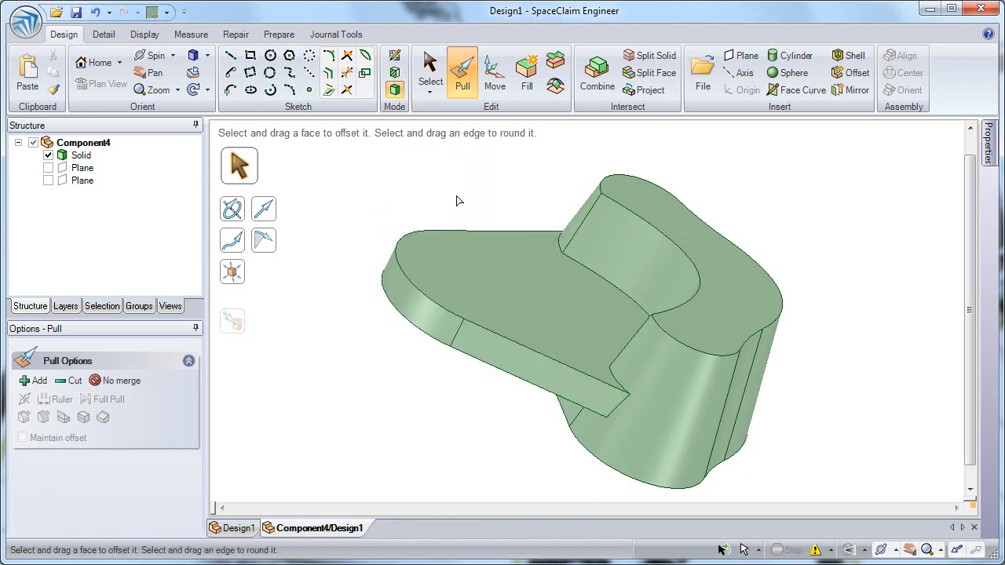
Return to the main design and hide the base component's two planes.
click(237, 528)
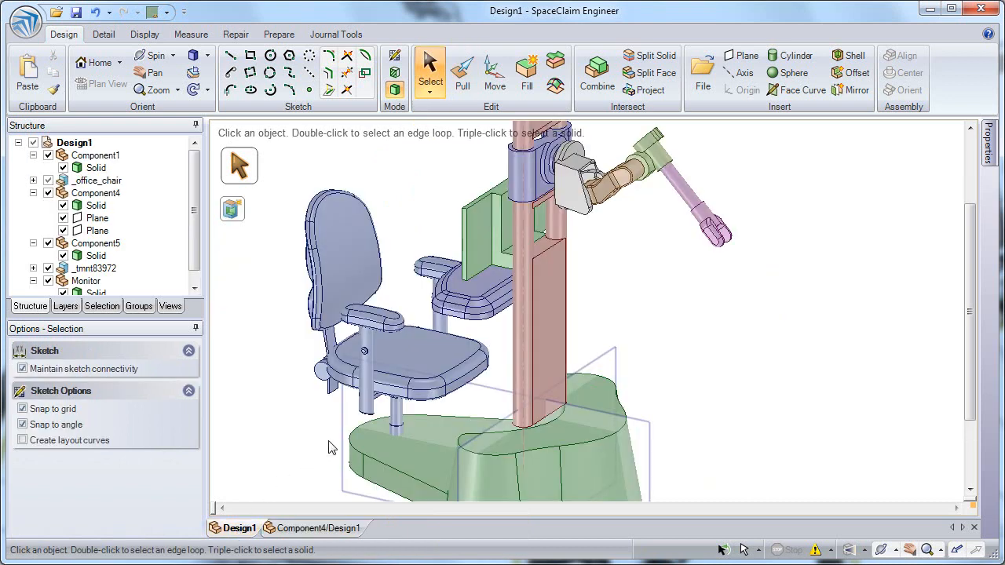
scroll(326, 443, down, 3)
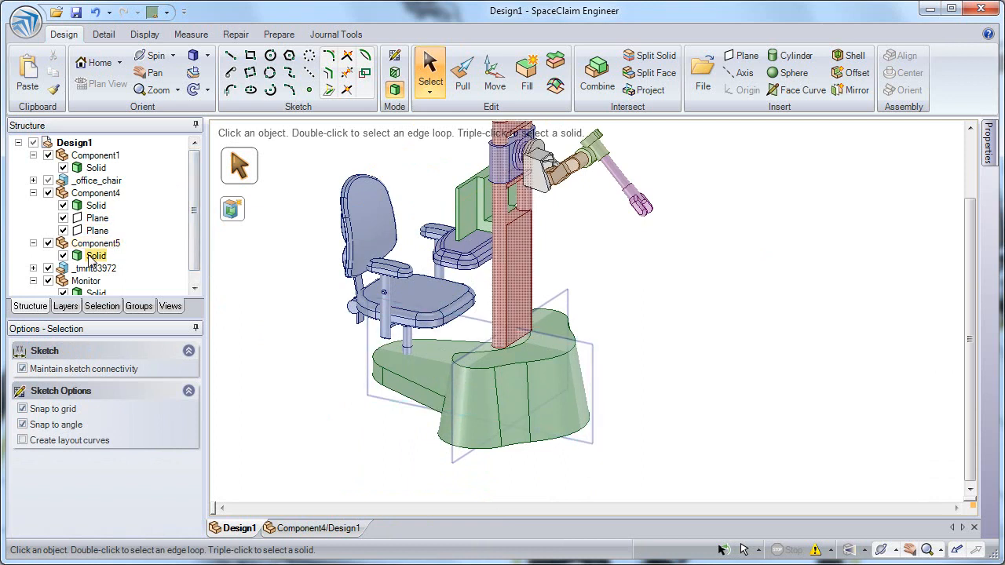
click(63, 218)
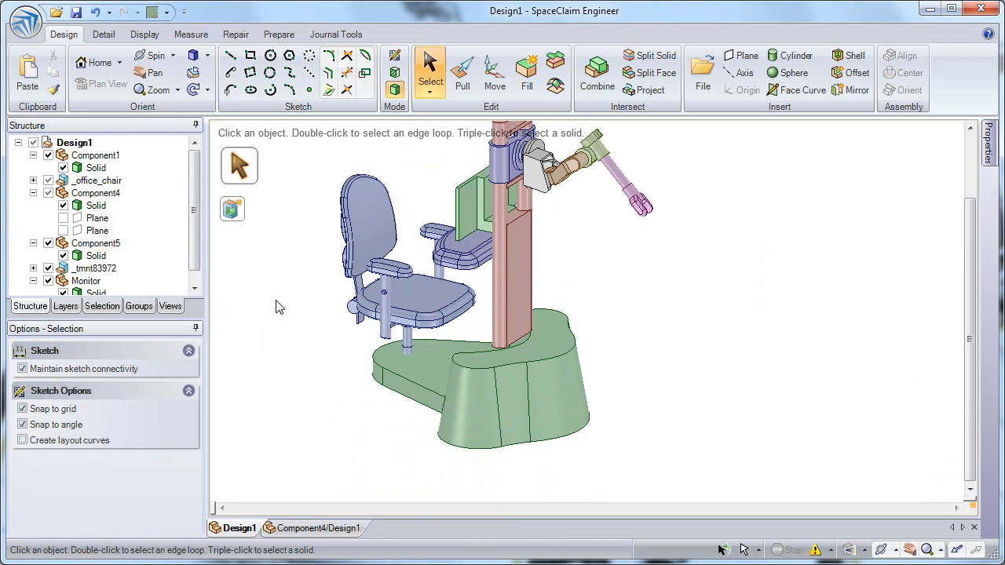
ctrl+middle_drag(526, 352, 669, 358)
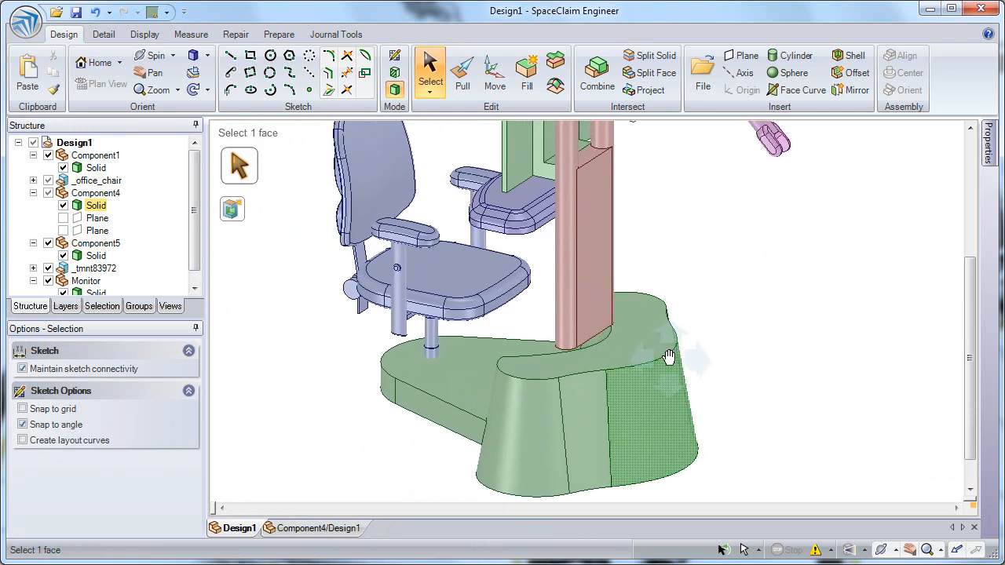
Move the office chair together with the base component about 175 mm along the floor.
click(33, 193)
click(81, 196)
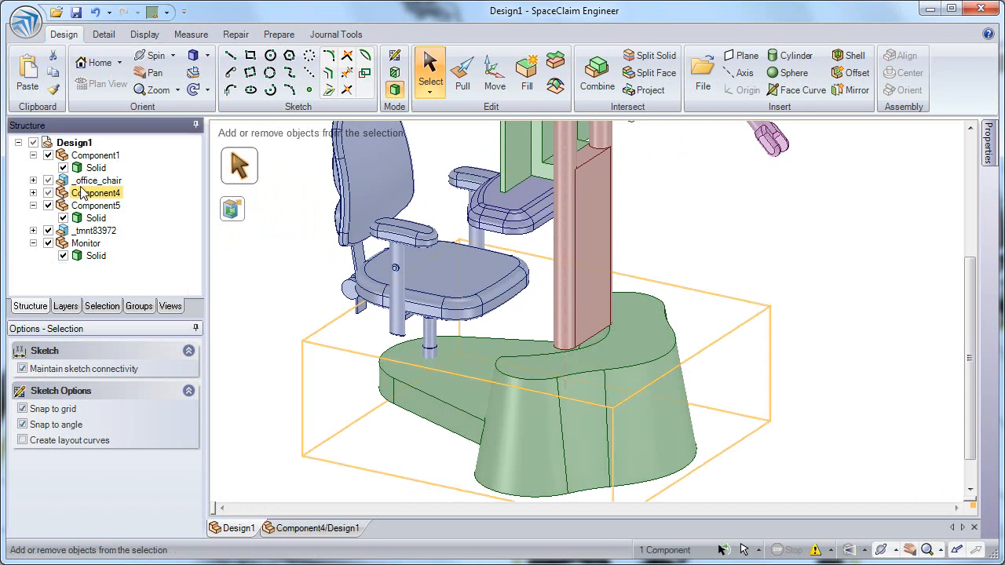
ctrl+click(84, 183)
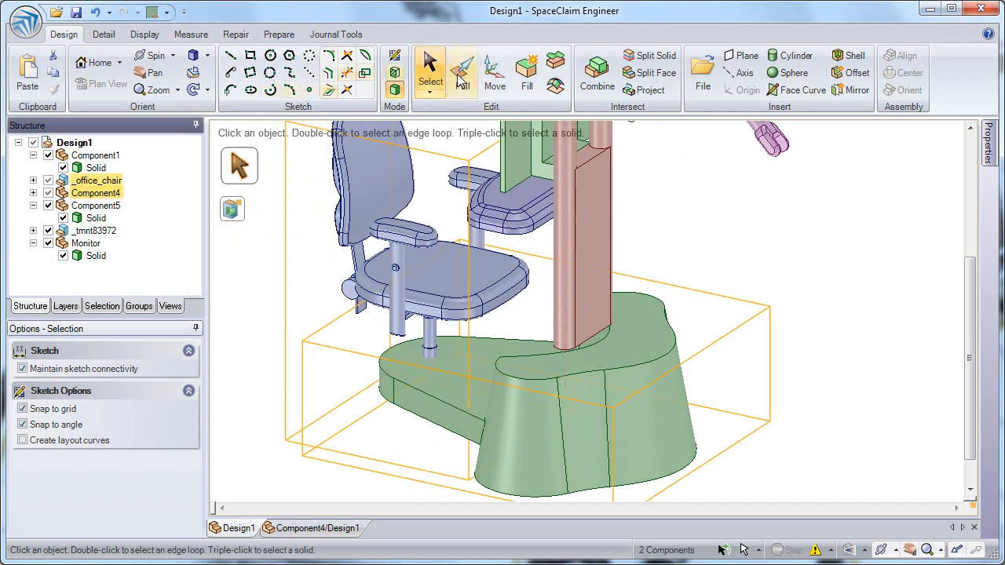
click(495, 75)
drag(579, 305, 531, 300)
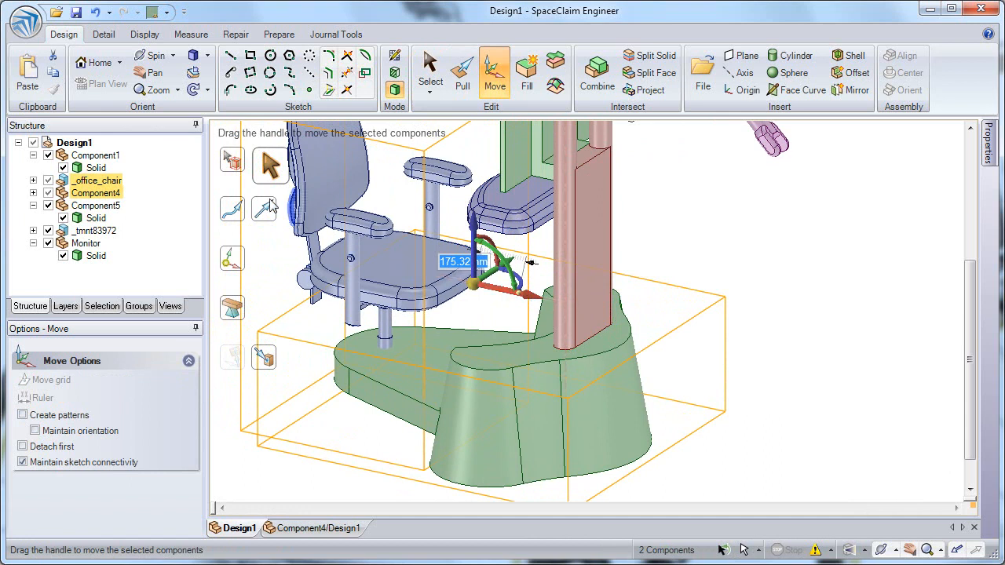
Lower the desk tray component (Component1) about 204 mm toward the chair seat.
click(92, 206)
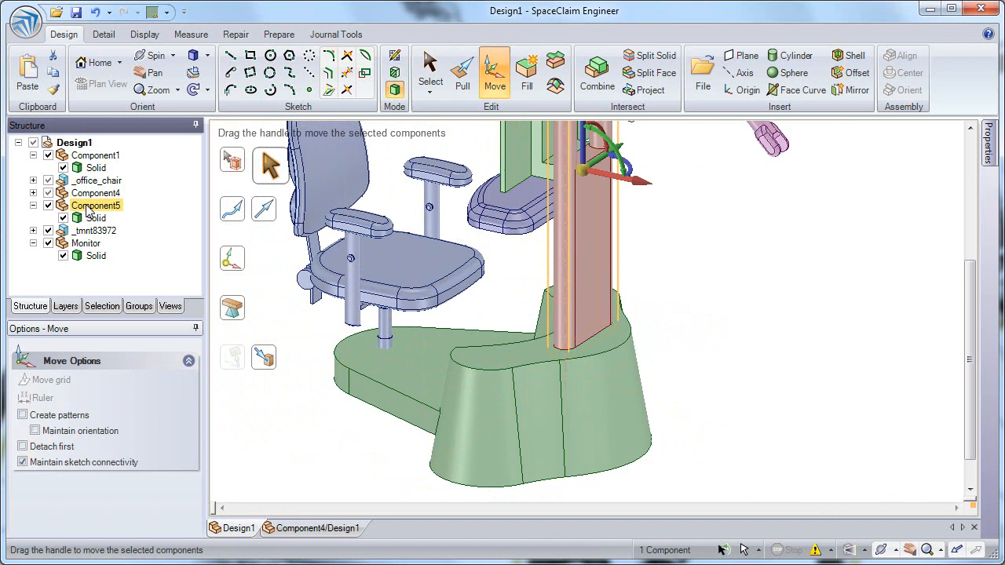
click(94, 156)
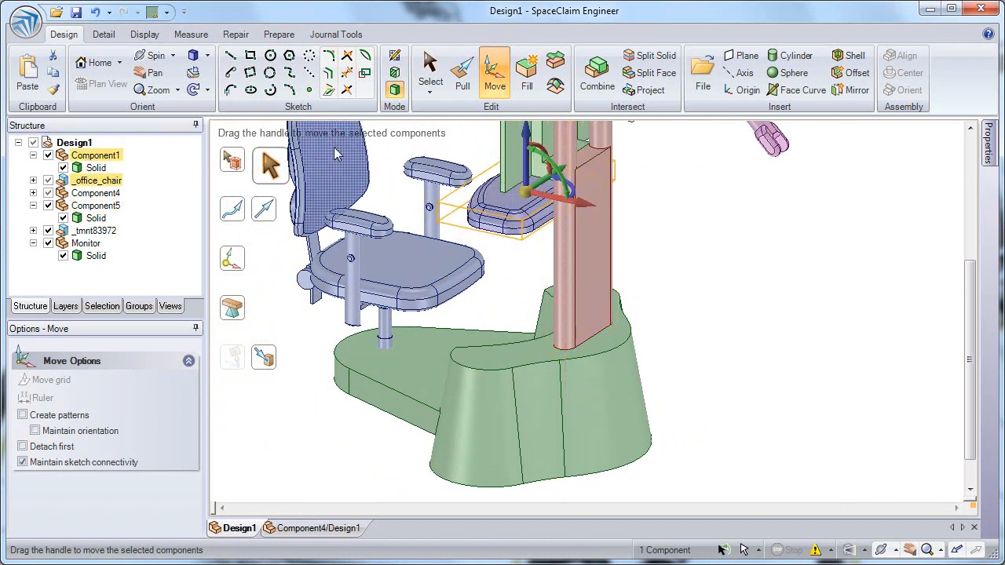
drag(527, 139, 525, 194)
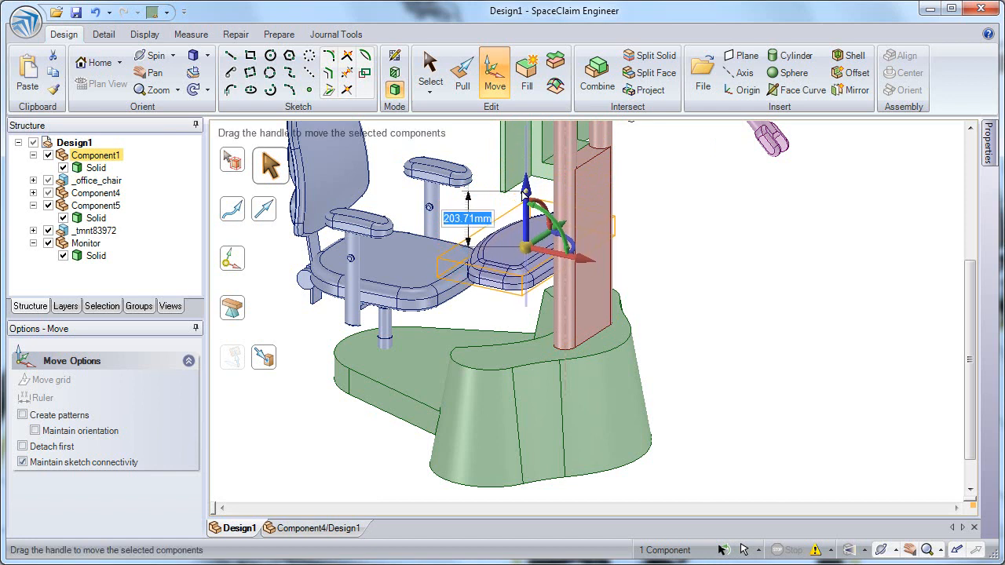
Orbit around the whole workstation to inspect the repositioned chair, base and tray.
middle_drag(559, 250, 657, 227)
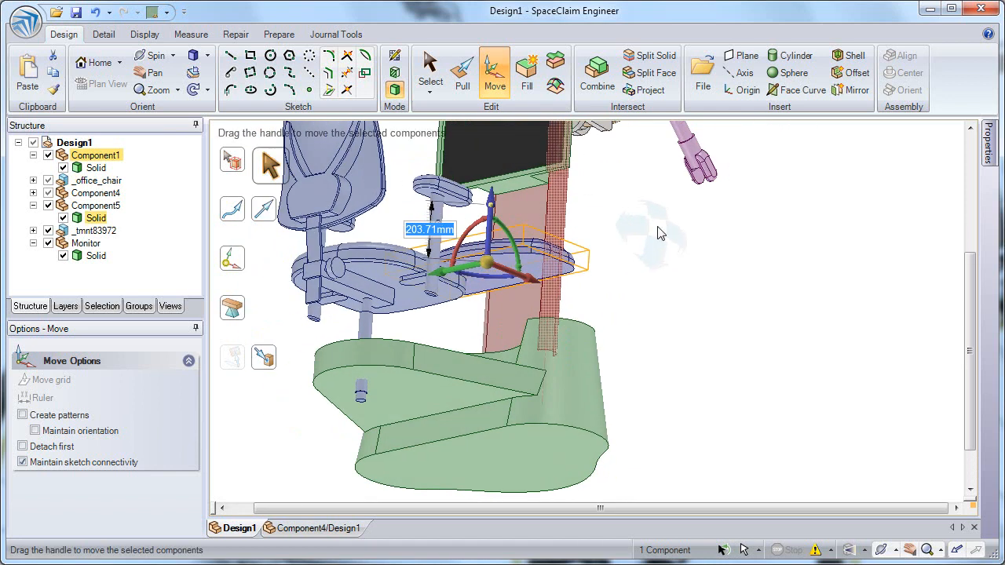
middle_drag(362, 214, 370, 253)
ctrl+middle_drag(450, 222, 515, 380)
shift+middle_drag(535, 377, 547, 344)
click(791, 312)
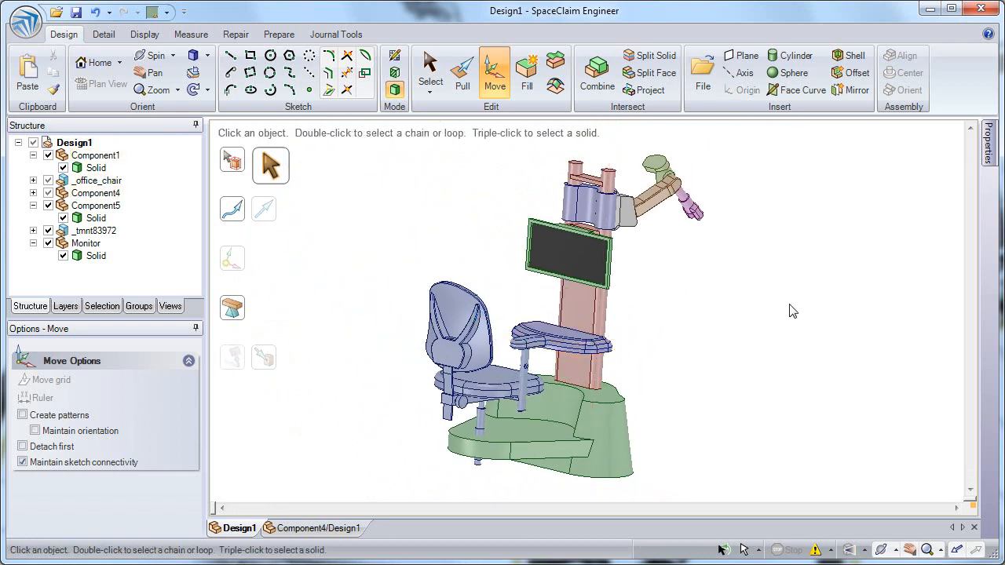
middle_drag(764, 320, 730, 326)
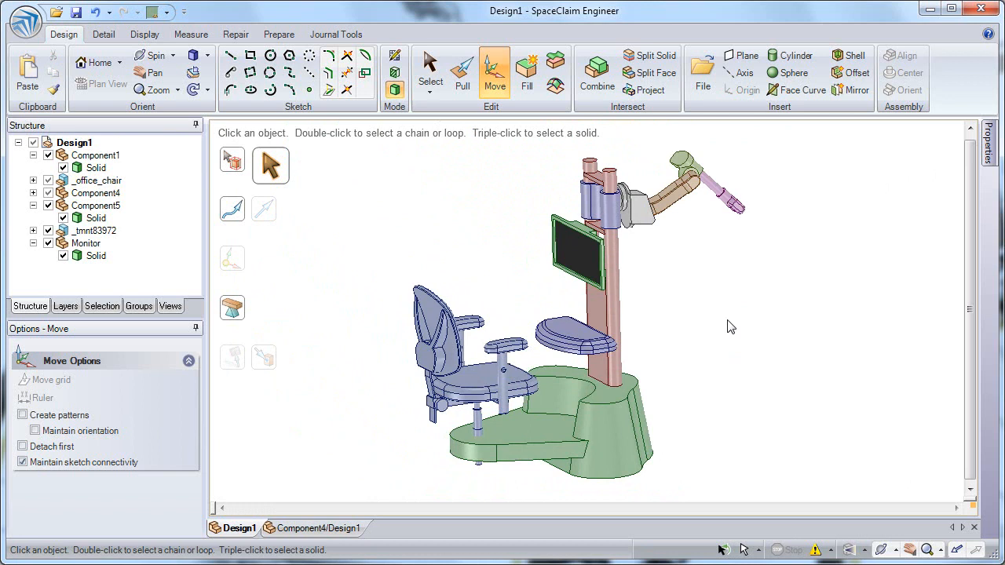